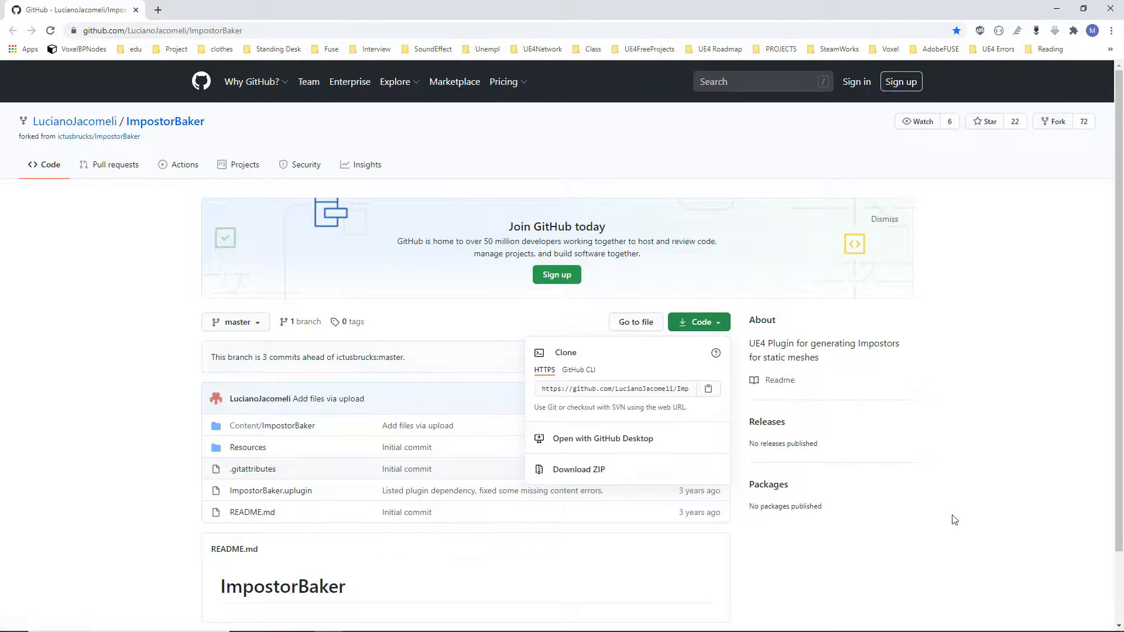
# - Leave the browser and create a folder named Plugins inside the OptTutorial project folder
pyautogui.click(1057, 8)
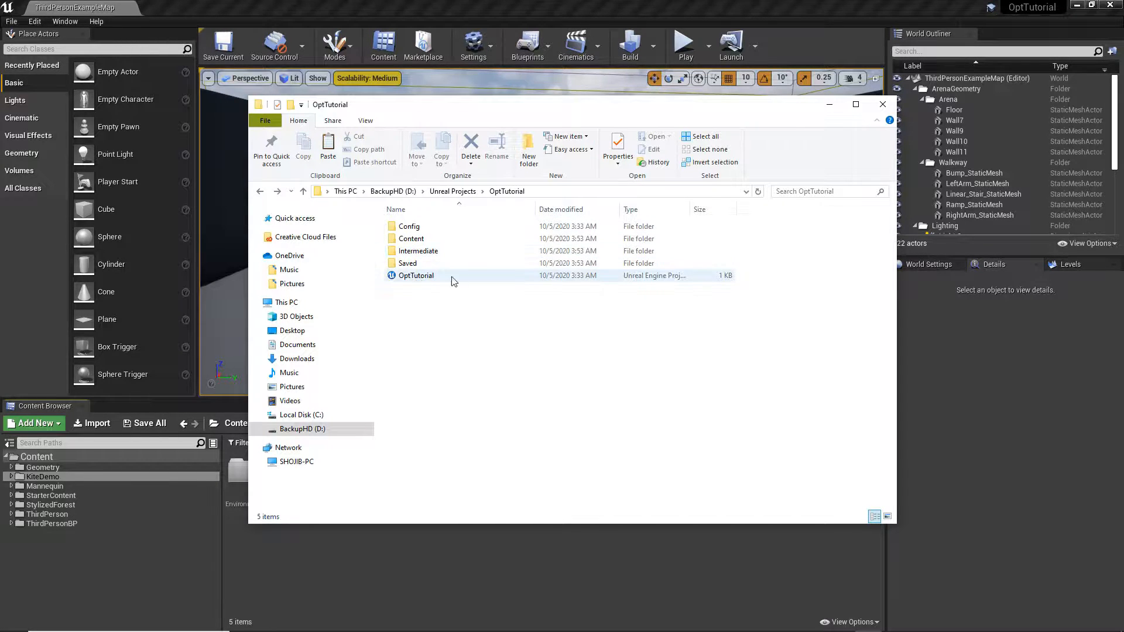
pyautogui.rightClick(447, 318)
pyautogui.moveTo(562, 510)
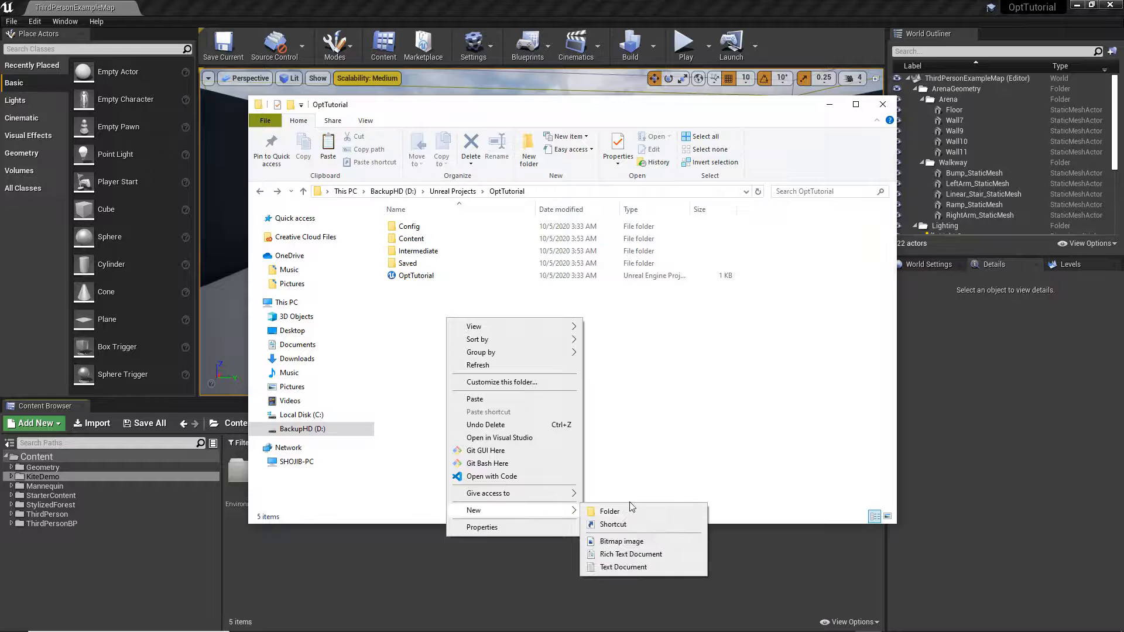
pyautogui.click(632, 510)
pyautogui.write('P')
pyautogui.press('Return')
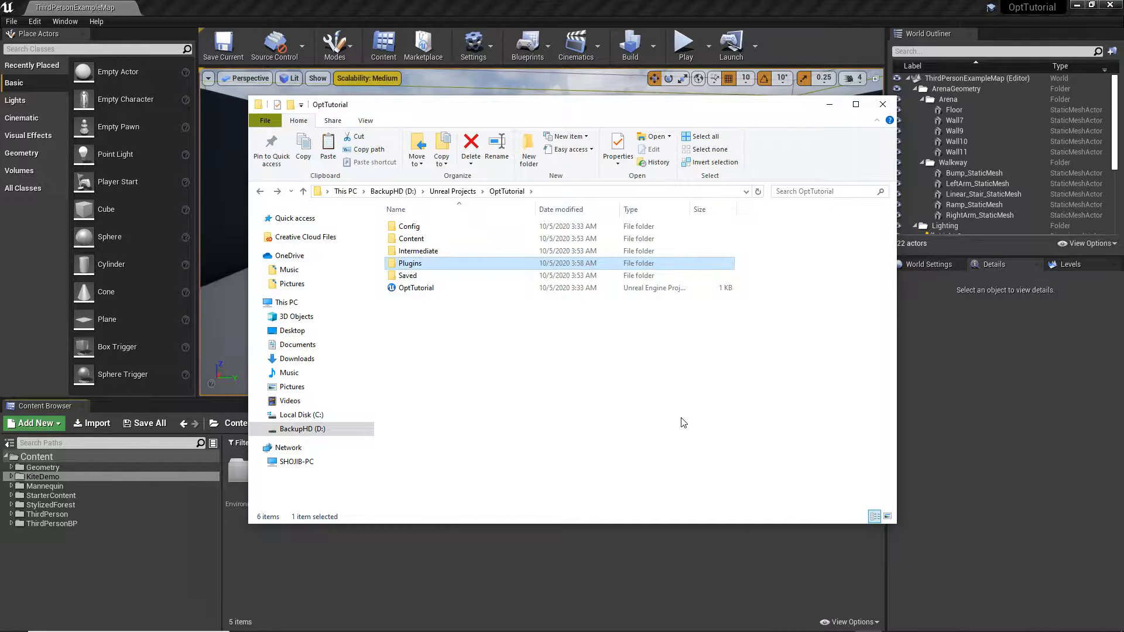
# - Paste the copied ImpostorBaker-master folder into the Plugins folder
pyautogui.press('Return')
pyautogui.rightClick(440, 308)
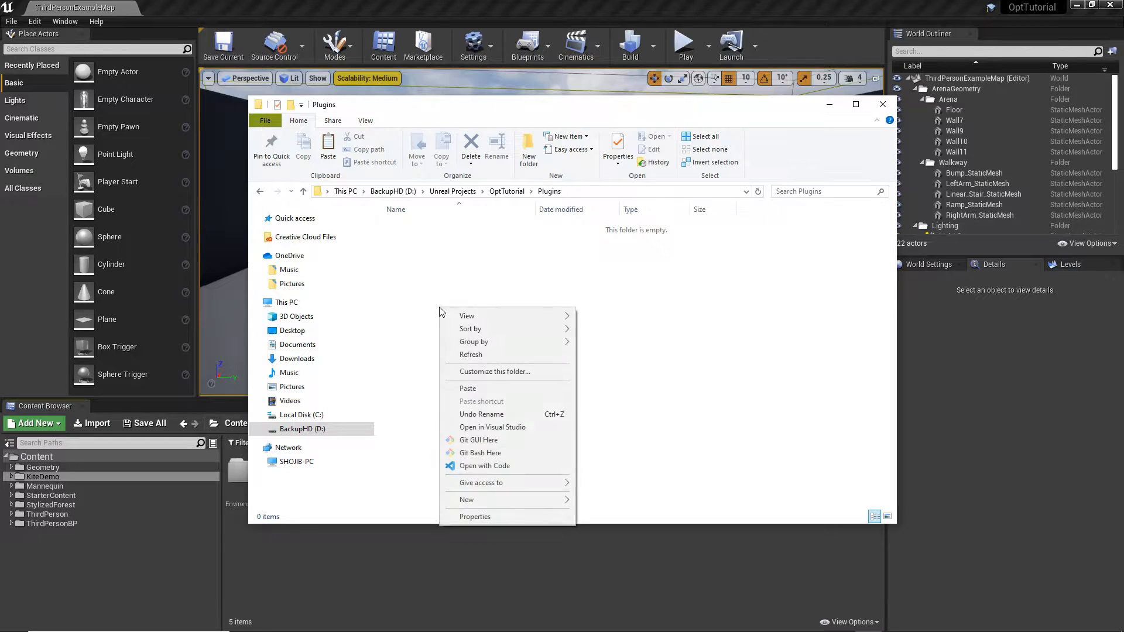
pyautogui.click(466, 387)
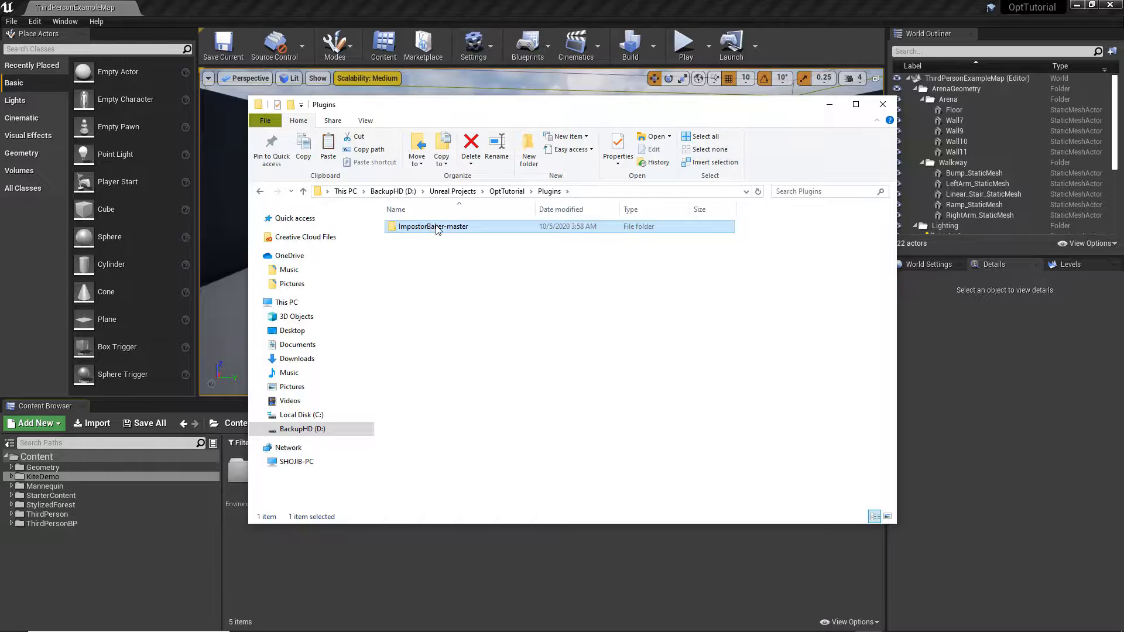
# - Rename the ImpostorBaker-master folder to ImpostorBaker and check its contents
pyautogui.doubleClick(436, 229)
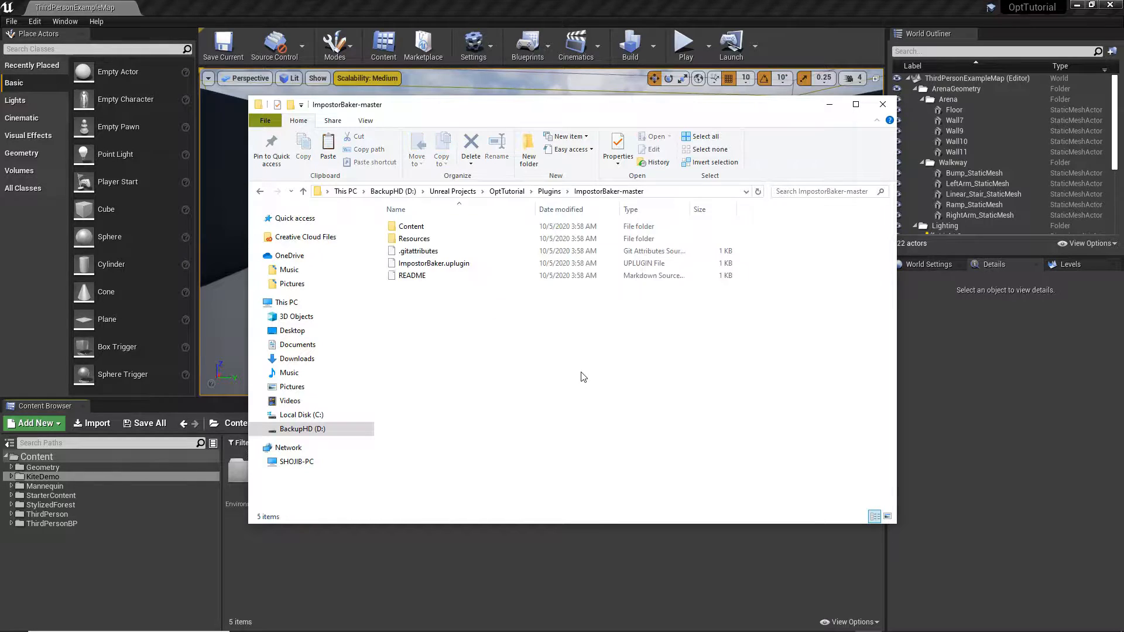
pyautogui.click(549, 191)
pyautogui.press('F2')
pyautogui.press('End')
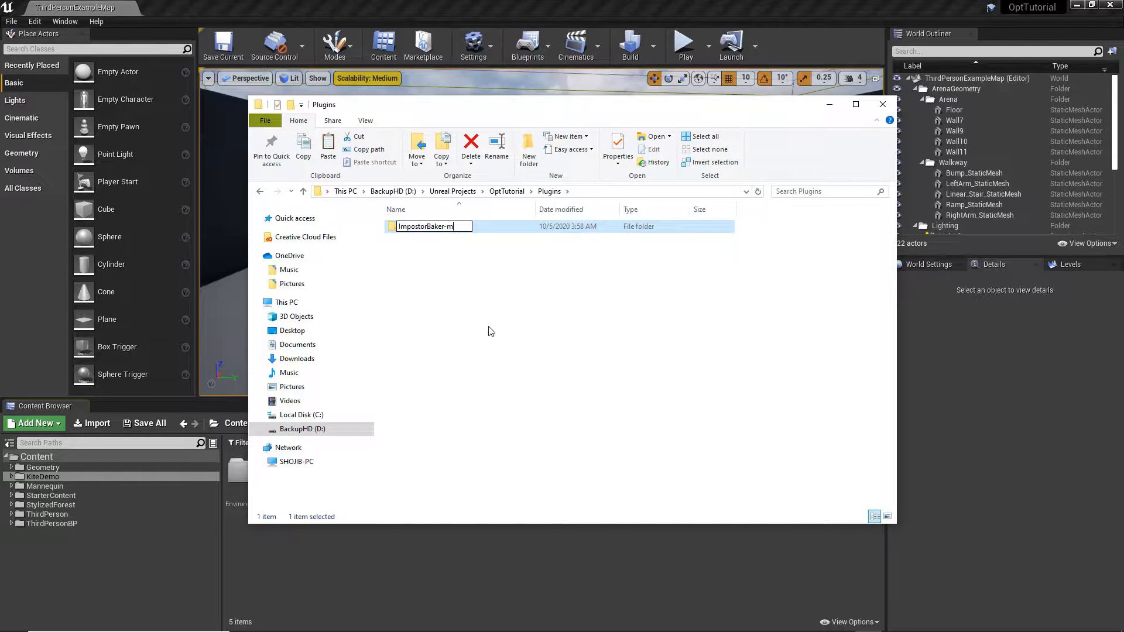
pyautogui.press('Return')
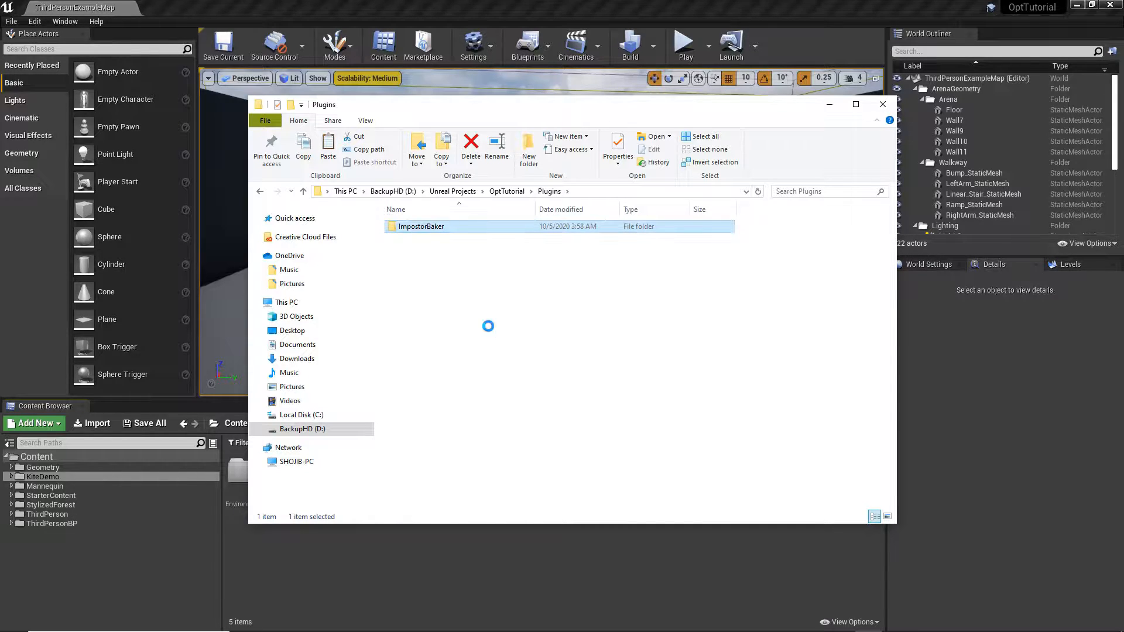
pyautogui.doubleClick(434, 231)
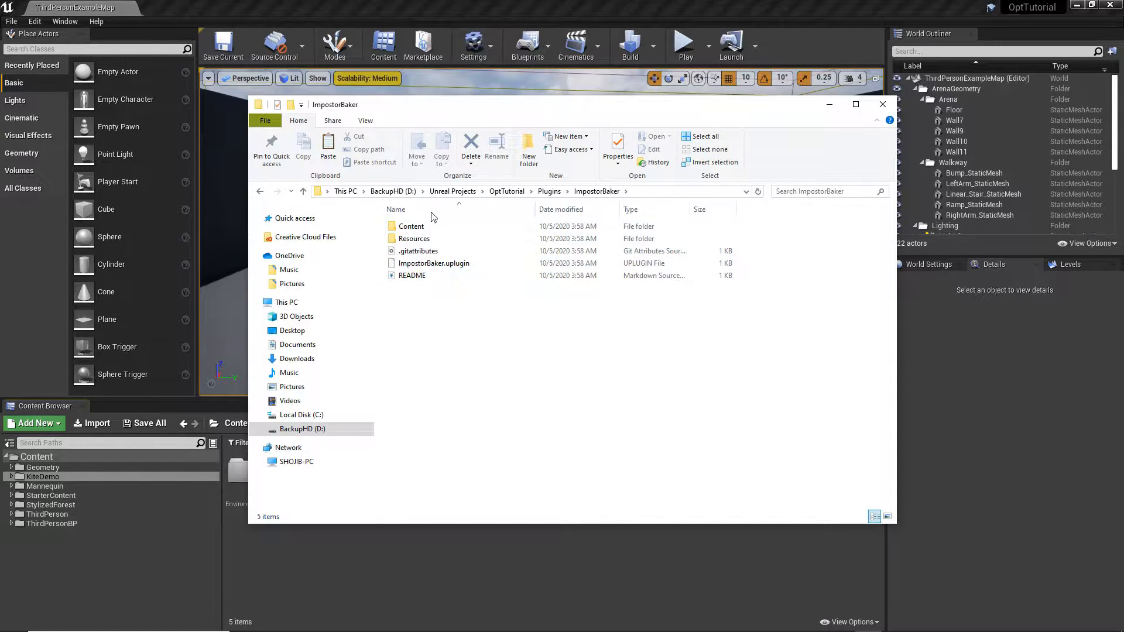
pyautogui.click(549, 191)
# - Switch to the Unreal Editor and look through the plugin categories for project plugins
pyautogui.click(680, 6)
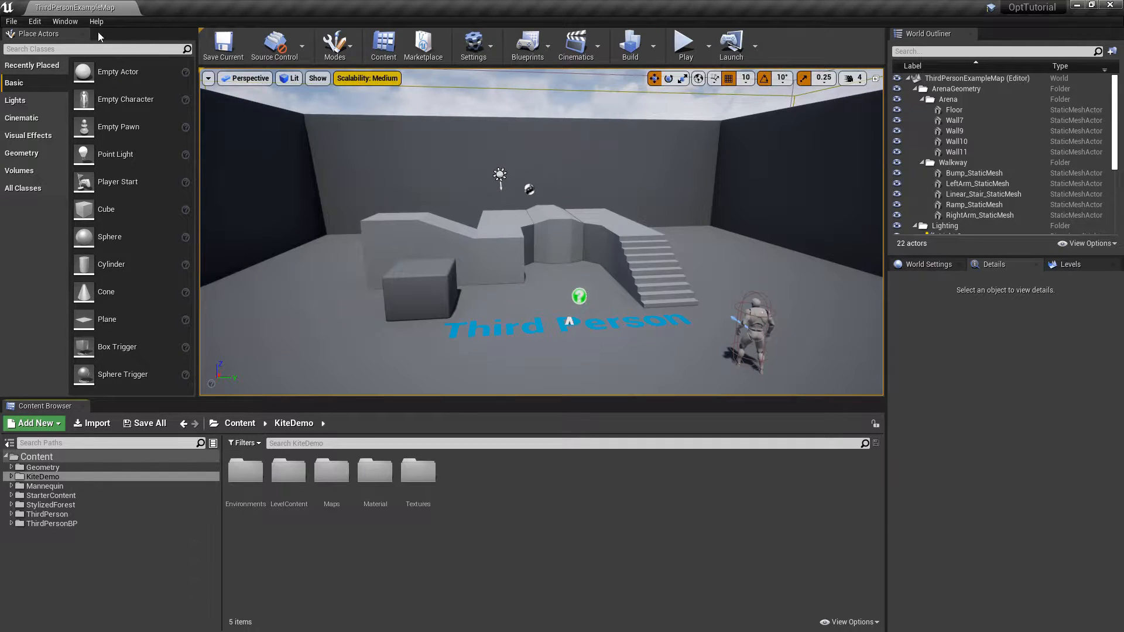
pyautogui.click(34, 22)
pyautogui.click(46, 200)
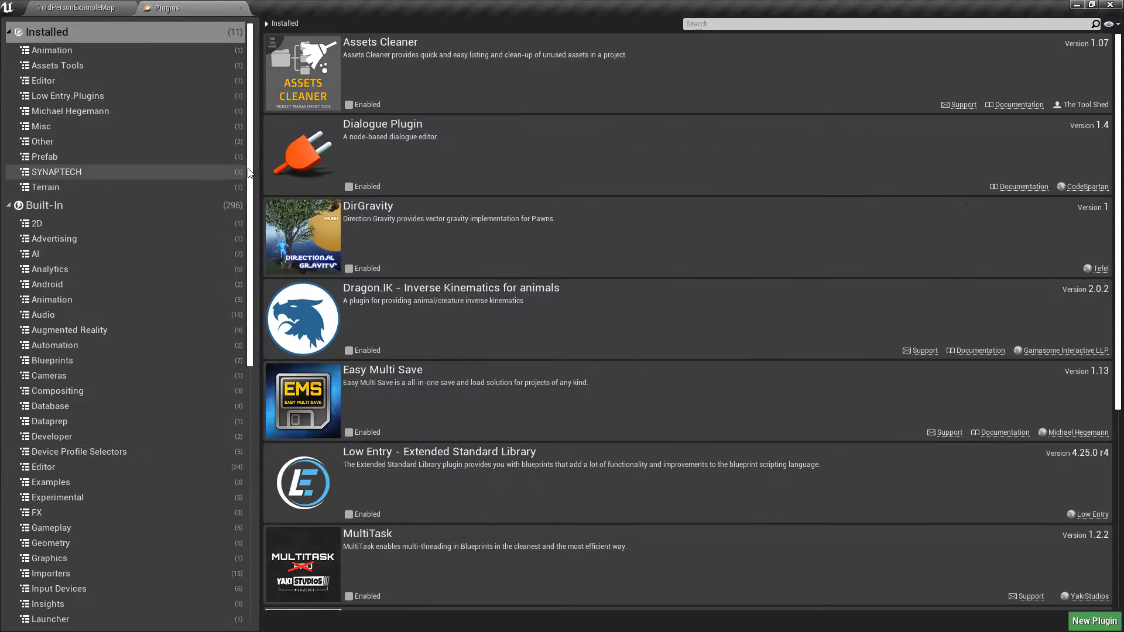
pyautogui.moveTo(254, 148); pyautogui.dragTo(253, 508)
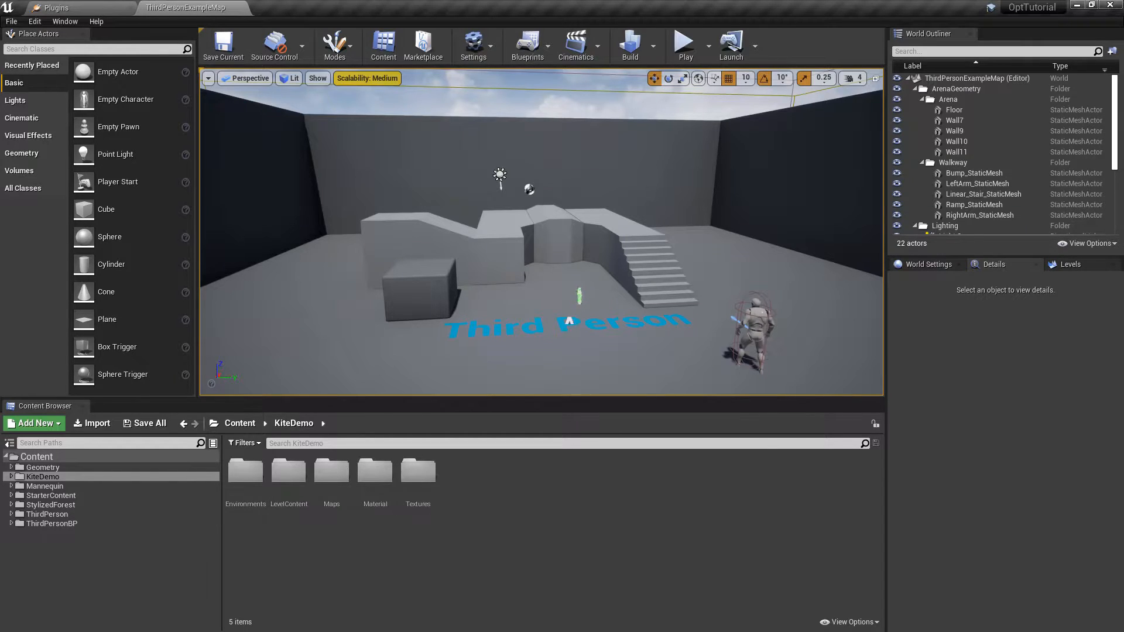
# - Check whether ImpostorBaker is enabled in the Other category of the project's plugins, and close the plugin list
pyautogui.click(34, 21)
pyautogui.click(45, 201)
pyautogui.moveTo(250, 246); pyautogui.dragTo(176, 562)
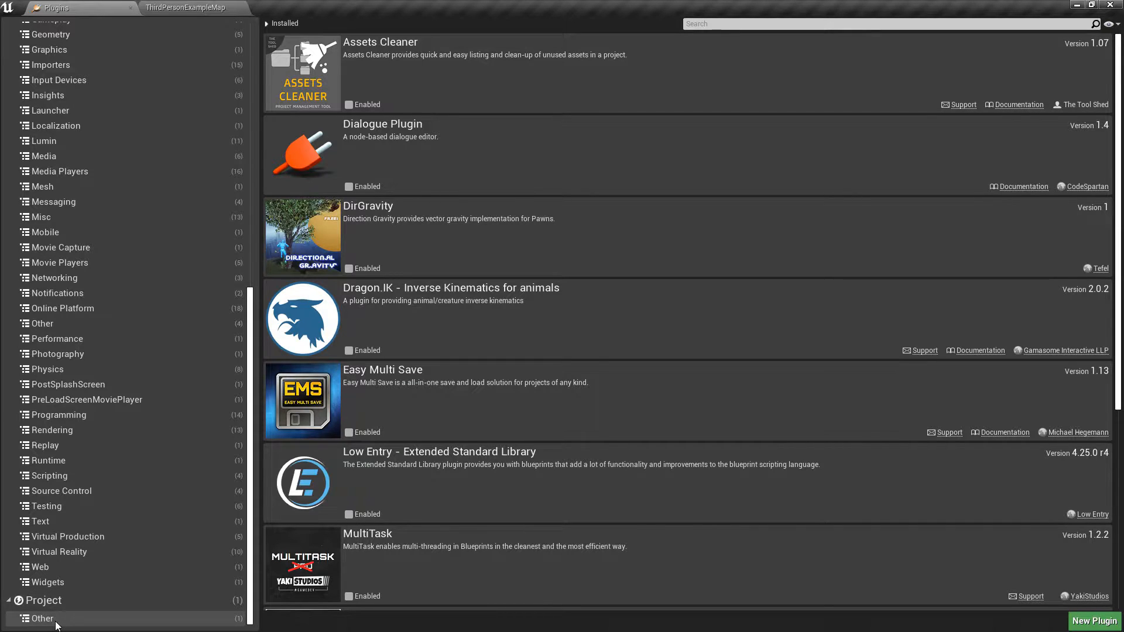
pyautogui.click(42, 619)
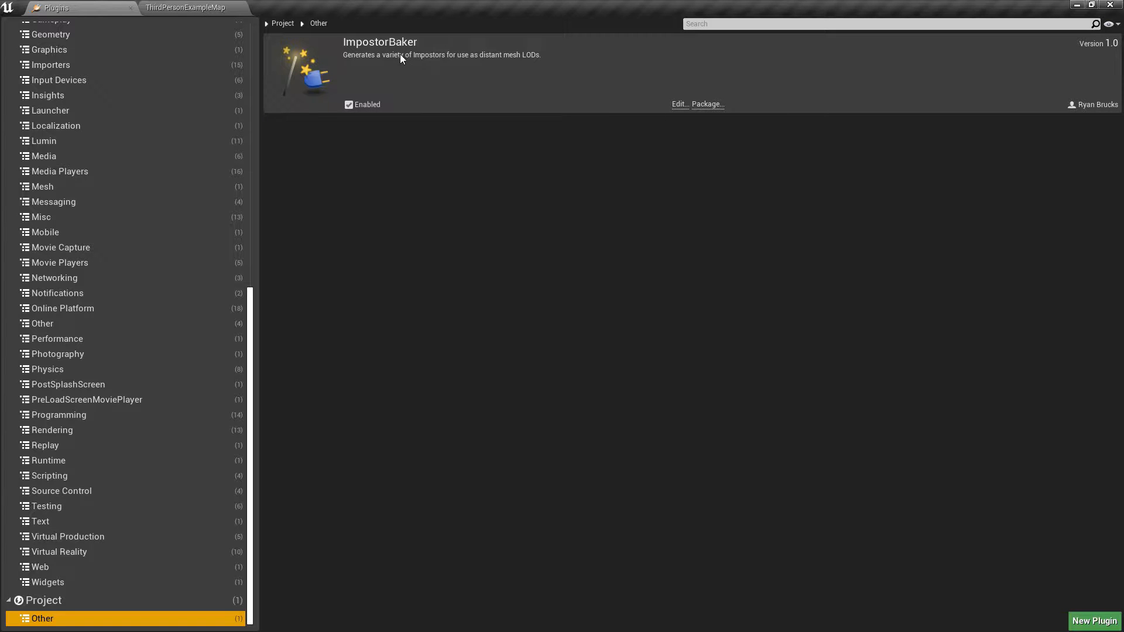
pyautogui.click(130, 8)
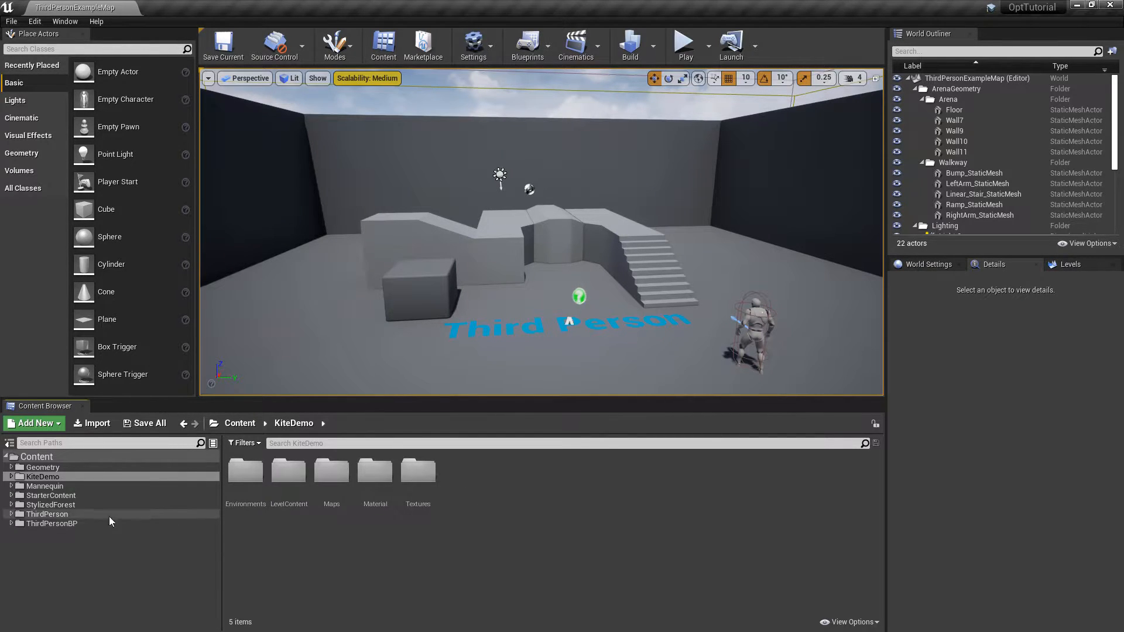
# - Browse the project content to StylizedForest/Meshes/Foliage/Trees and open a Tree_Broadleaf folder
pyautogui.doubleClick(41, 504)
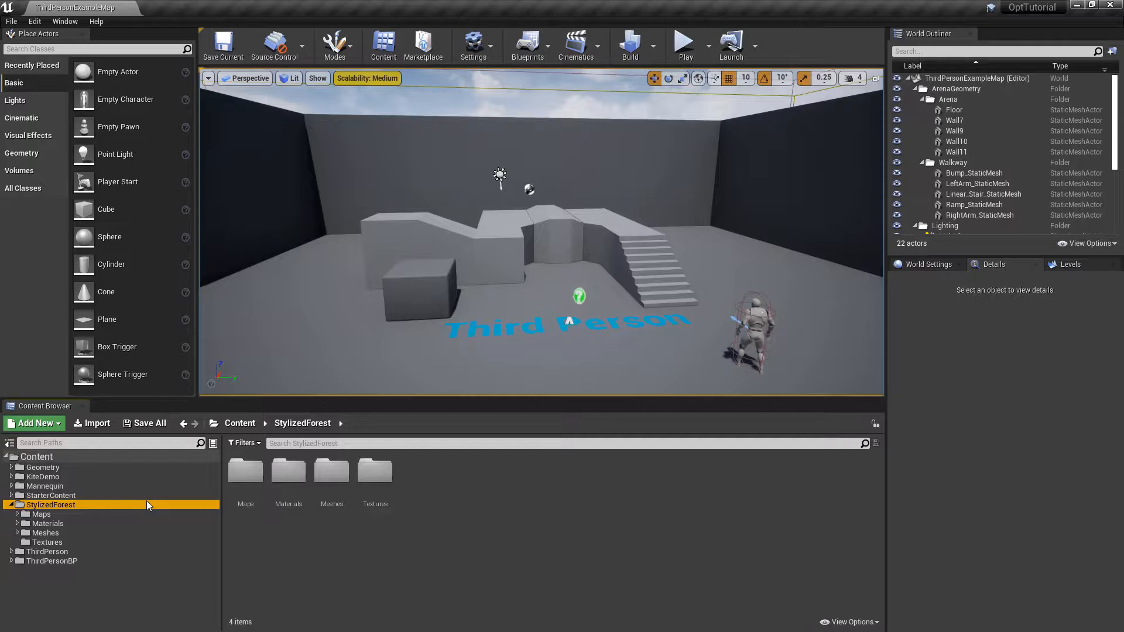
pyautogui.doubleClick(68, 532)
pyautogui.doubleClick(104, 542)
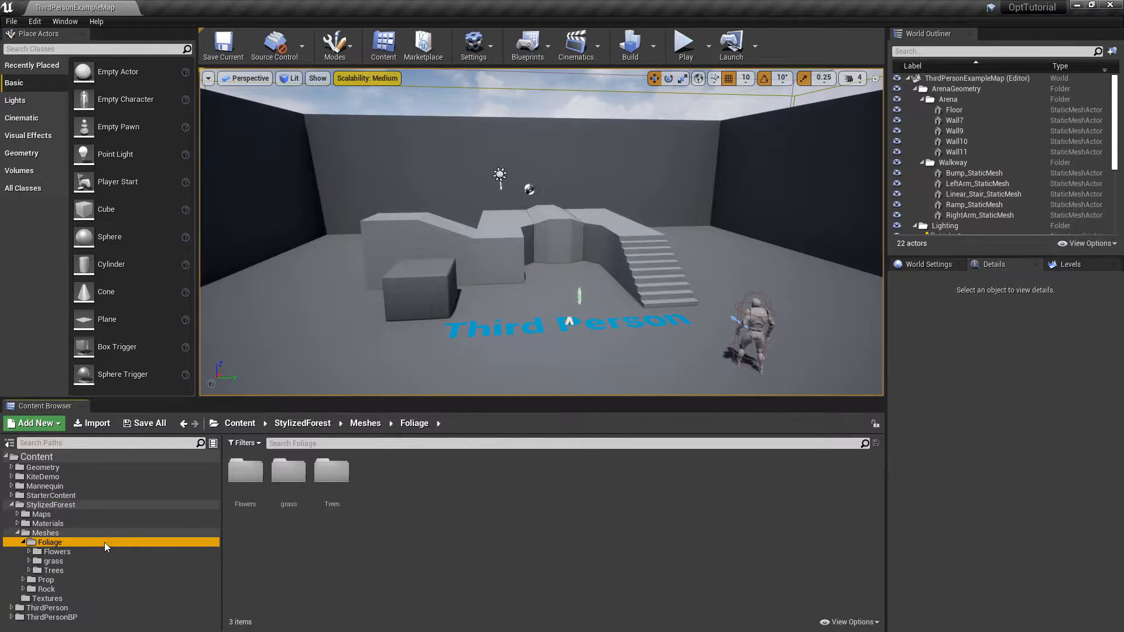
pyautogui.doubleClick(76, 571)
pyautogui.scroll(-2, 114, 536)
pyautogui.click(107, 562)
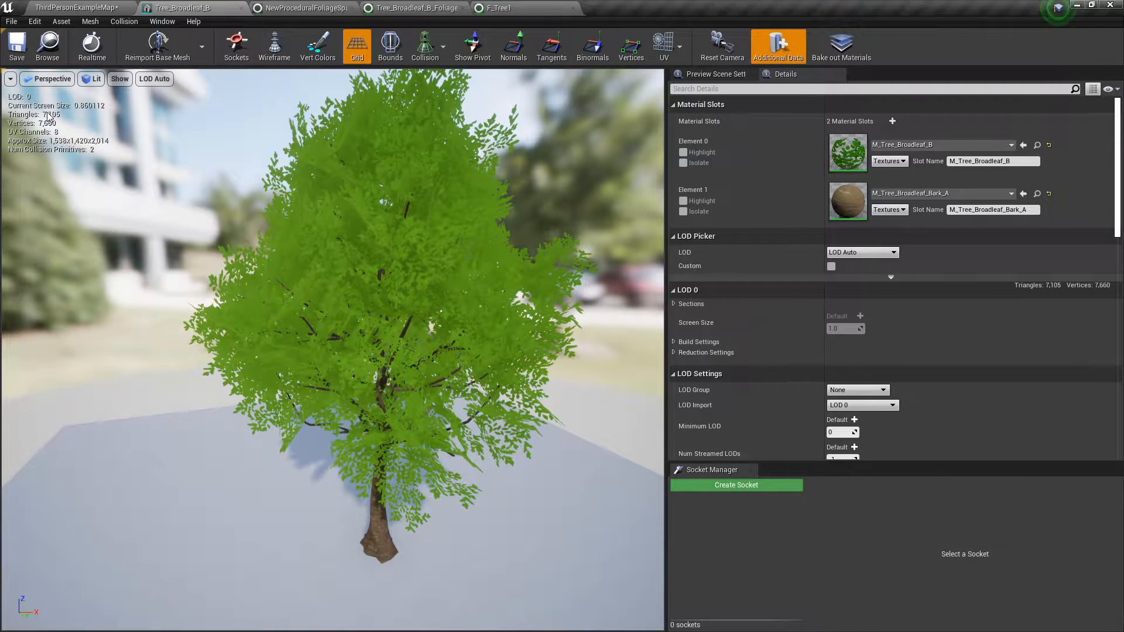
# - Examine the Tree_Broadleaf_B mesh from near and far, along with its LOD Picker and LOD Group options
pyautogui.click(875, 253)
pyautogui.click(875, 253)
pyautogui.moveTo(561, 246); pyautogui.dragTo(566, 251, button='right')
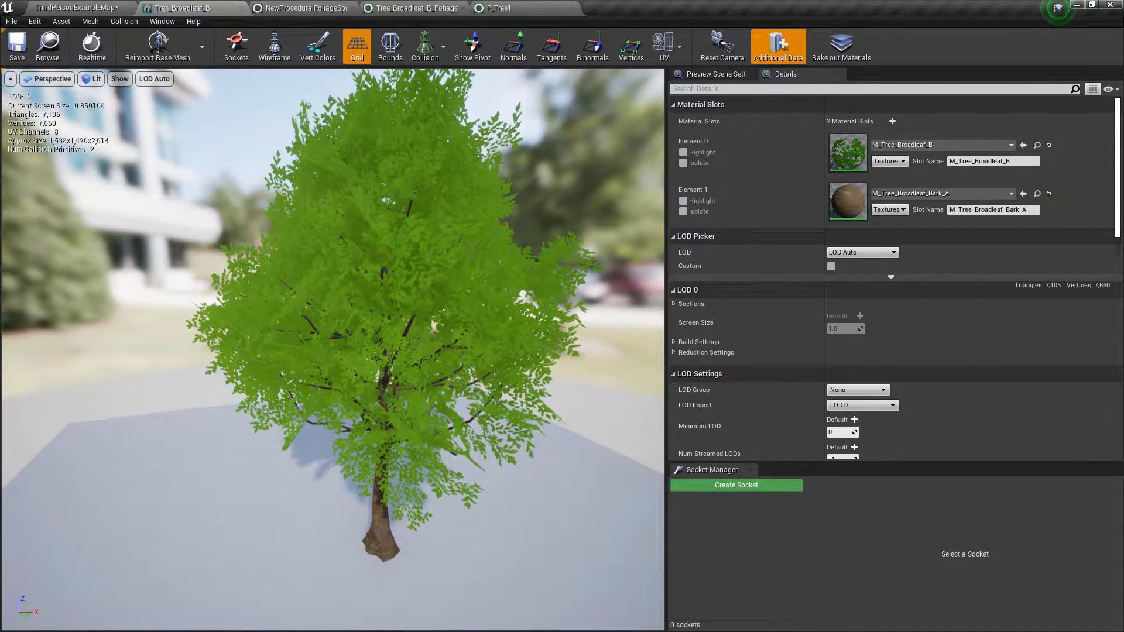
pyautogui.press('s')
pyautogui.moveTo(169, 153); pyautogui.dragTo(179, 155, button='right')
pyautogui.press('w')
pyautogui.click(838, 390)
pyautogui.click(837, 393)
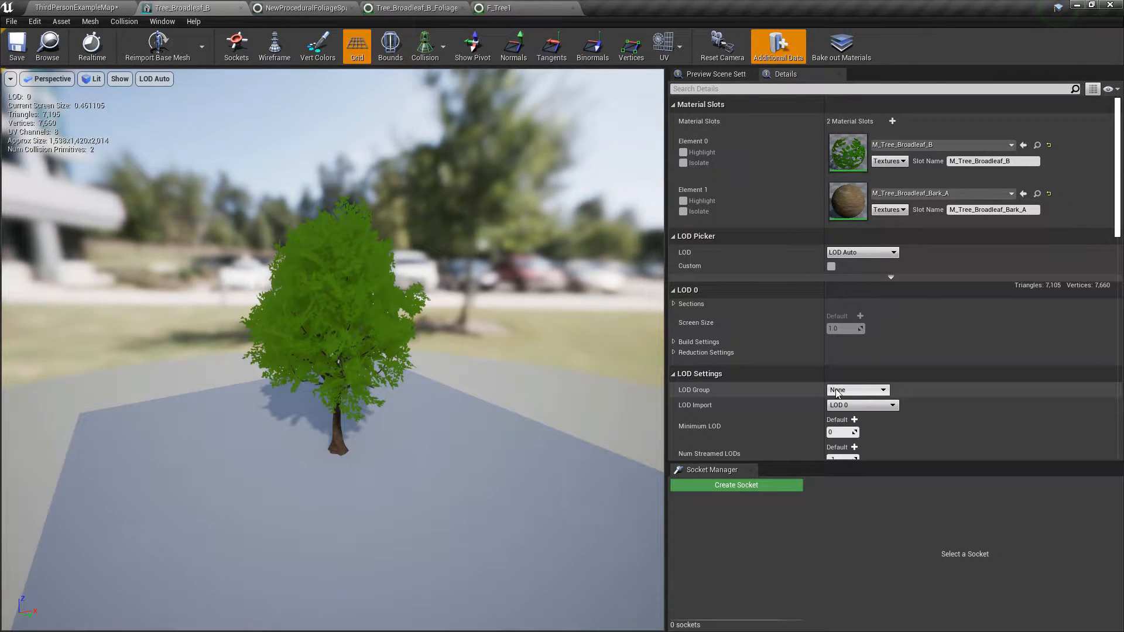
pyautogui.click(872, 391)
pyautogui.click(868, 391)
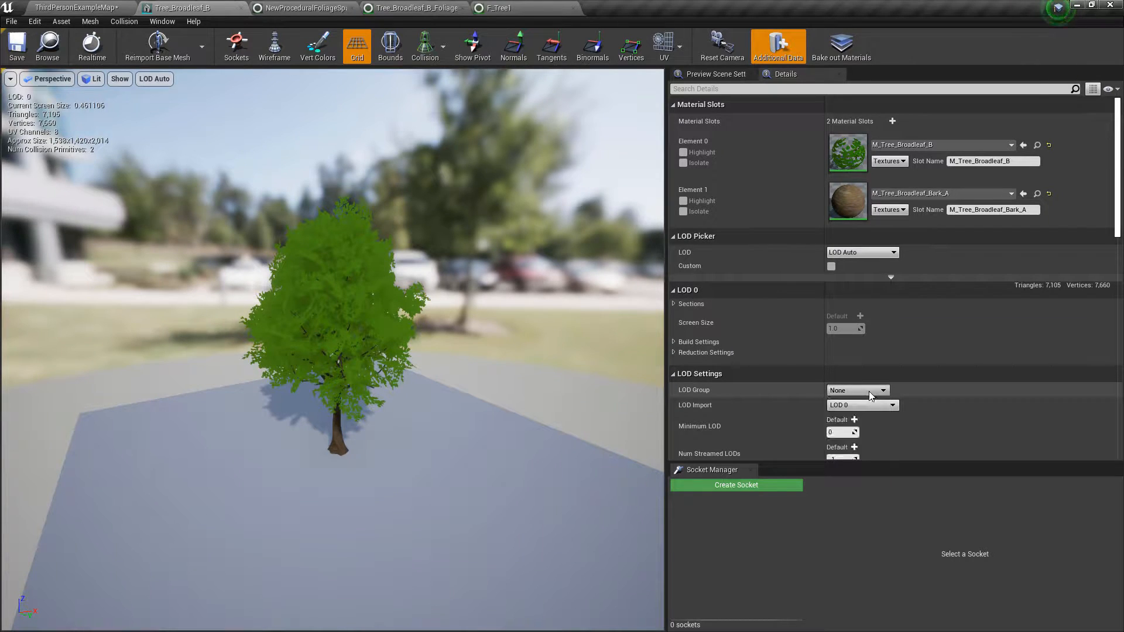
# - Turn off Auto Compute LOD Distances for the Tree_Broadleaf_B mesh
pyautogui.scroll(-2, 951, 397)
pyautogui.scroll(-1, 951, 397)
pyautogui.scroll(3, 966, 358)
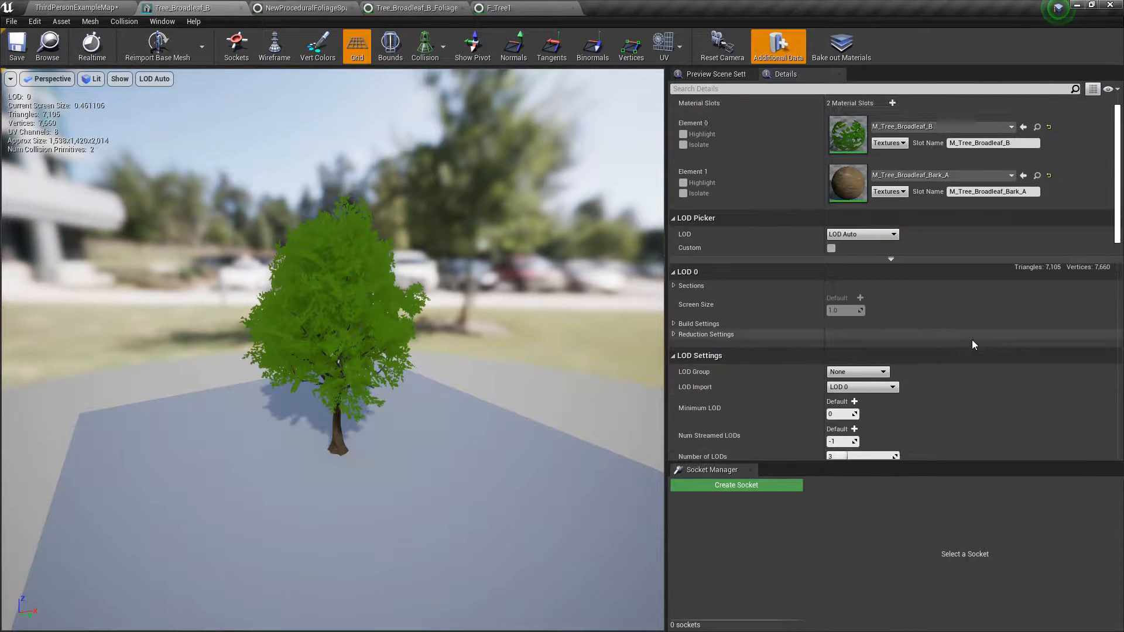
pyautogui.scroll(-3, 931, 276)
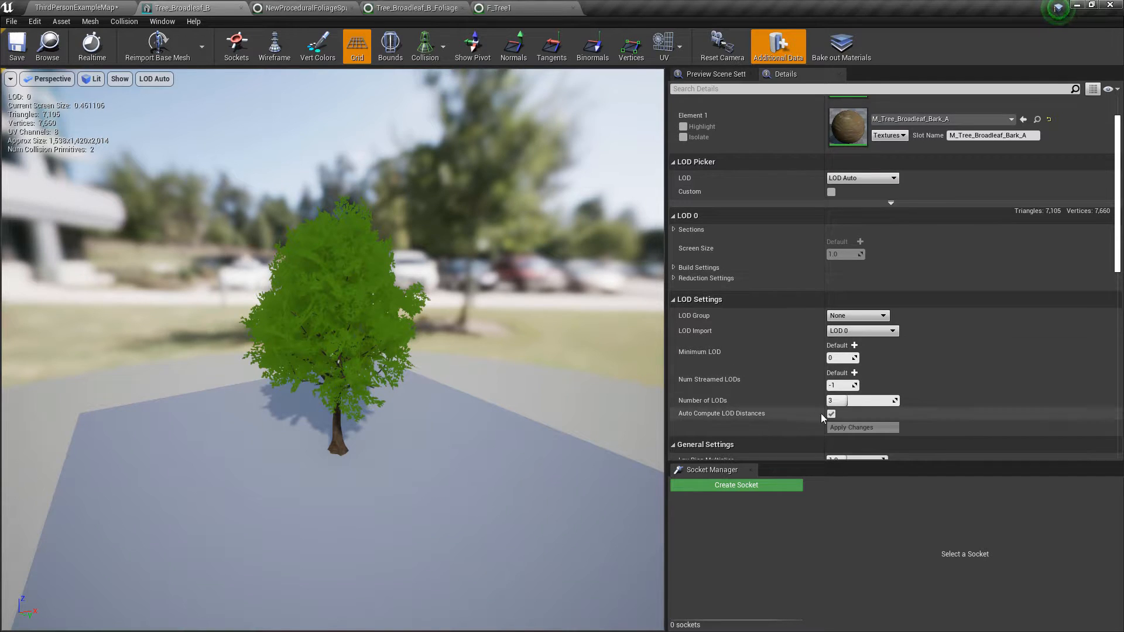
pyautogui.click(839, 427)
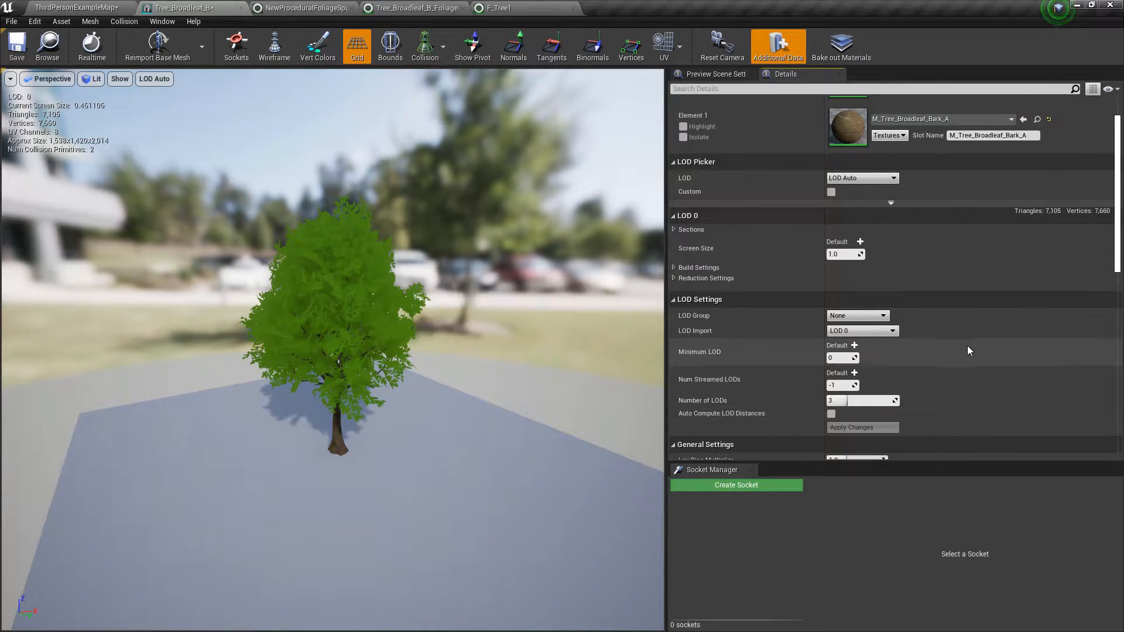
# - Set the LOD Picker to LOD 0 and expand that level's Reduction Settings
pyautogui.click(875, 253)
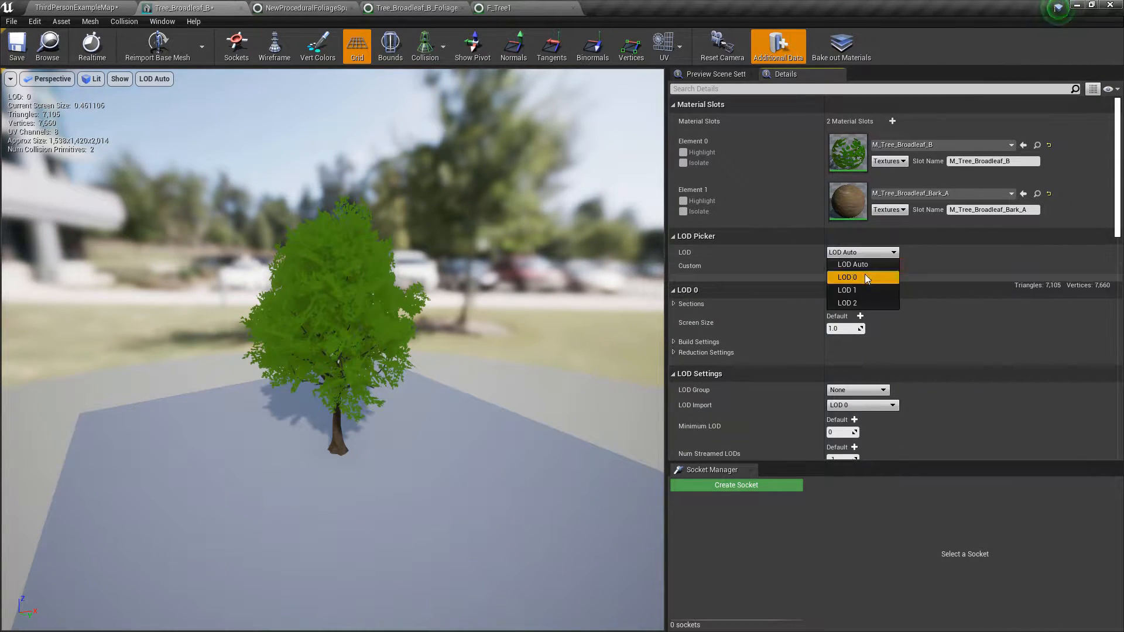
pyautogui.click(866, 275)
pyautogui.scroll(-1, 952, 342)
pyautogui.click(675, 267)
pyautogui.click(676, 267)
pyautogui.click(675, 305)
pyautogui.click(675, 305)
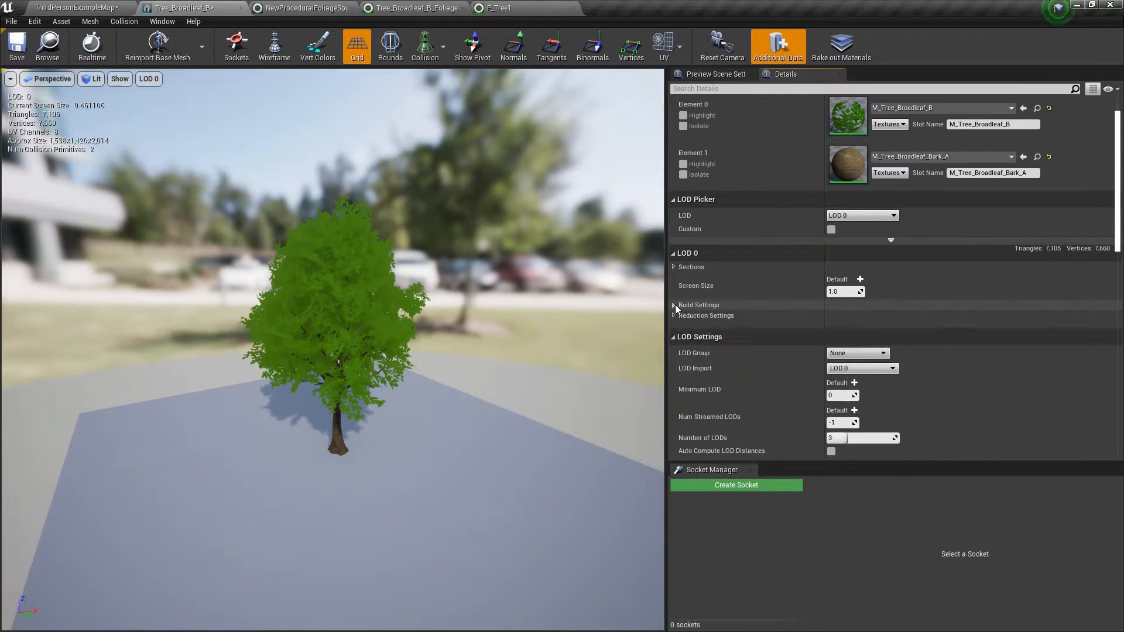
pyautogui.click(675, 316)
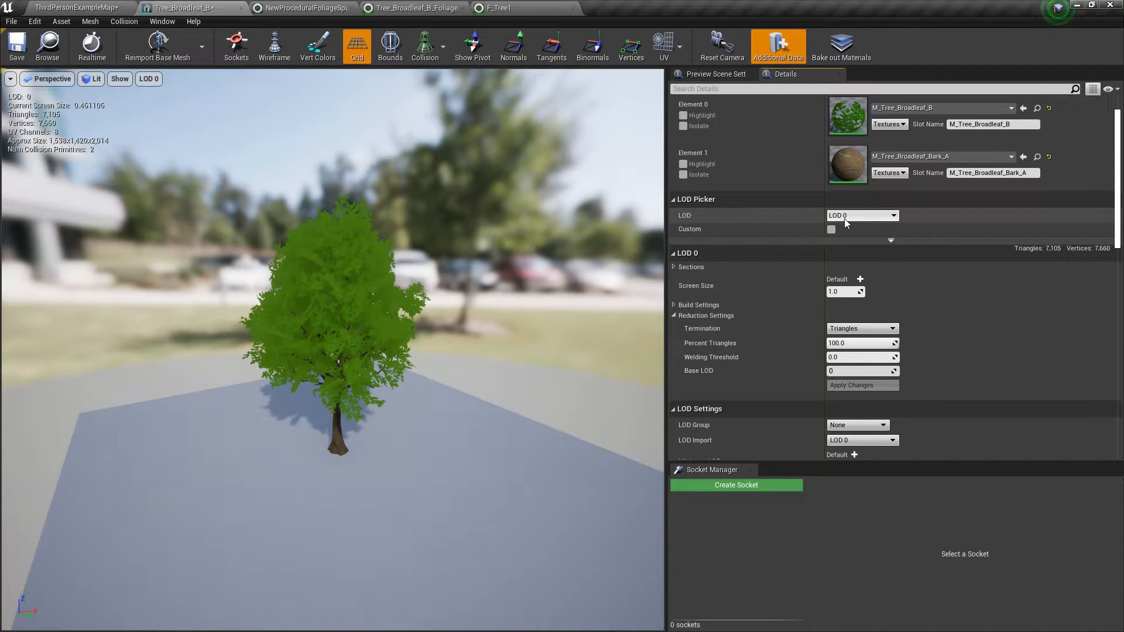
# - Try applying Percent Triangles values of 90 and 50 to LOD 0, and inspect the reduced tree up close
pyautogui.click(847, 343)
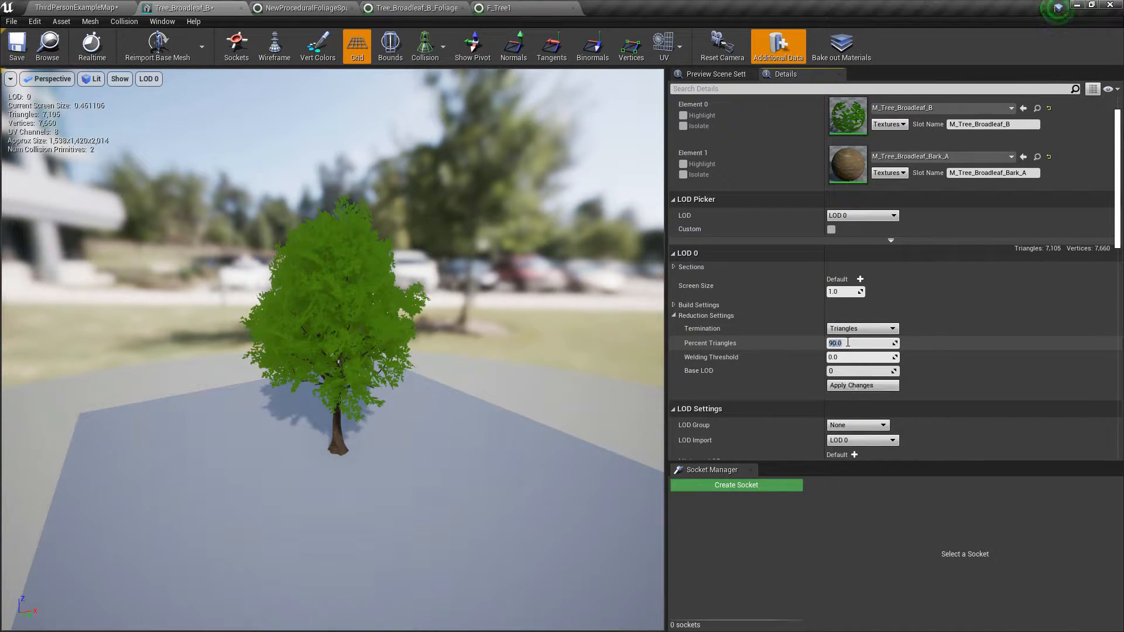
pyautogui.click(844, 387)
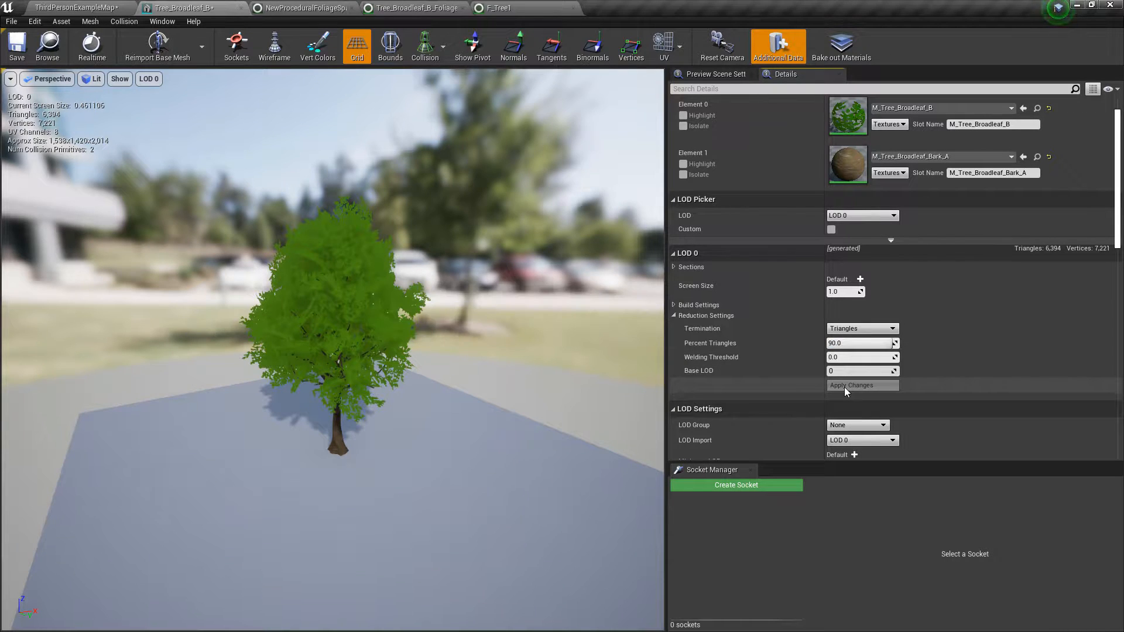
pyautogui.click(877, 344)
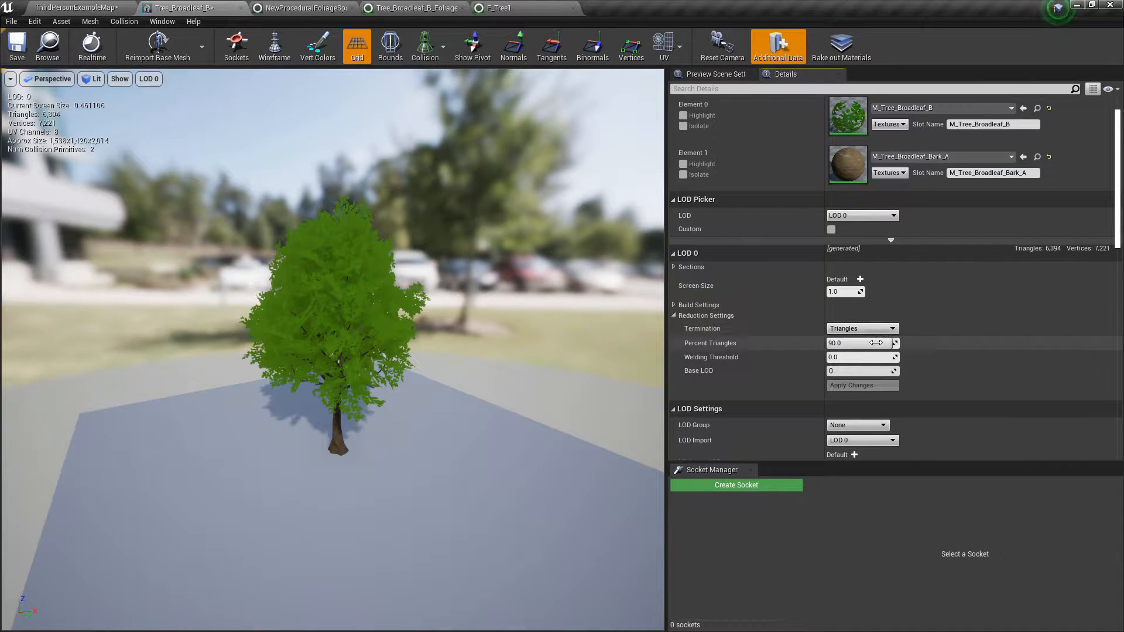
pyautogui.write('50')
pyautogui.press('Return')
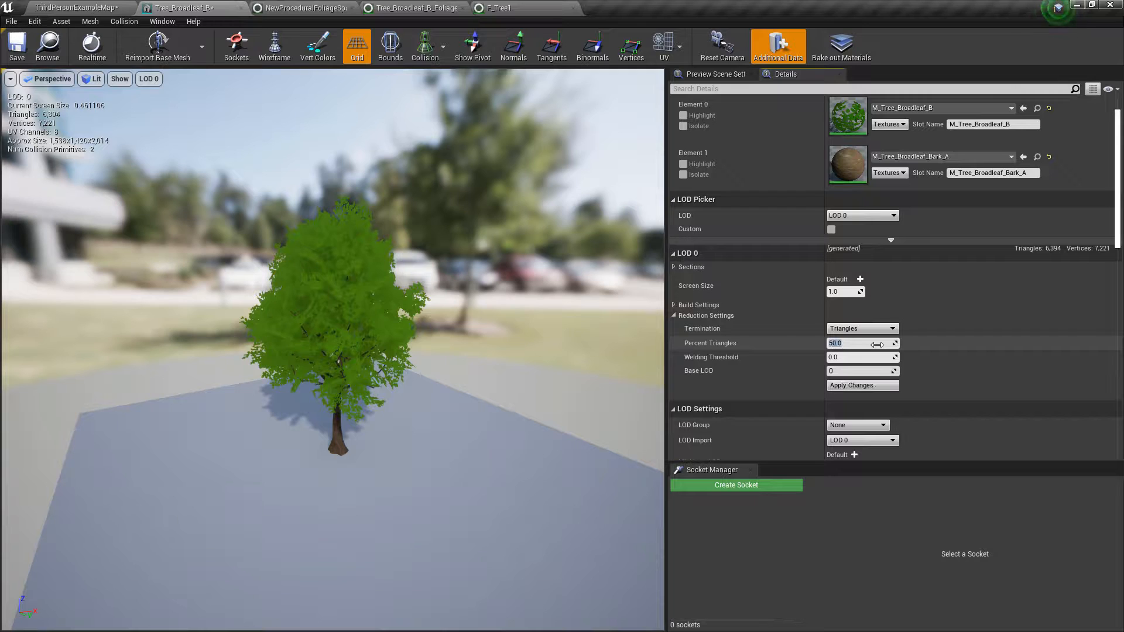
pyautogui.click(872, 388)
pyautogui.moveTo(469, 352); pyautogui.dragTo(497, 381, button='right')
pyautogui.press('w')
pyautogui.press('s')
# - Set LOD 0's Percent Triangles to 100, apply the change and save the mesh
pyautogui.click(847, 344)
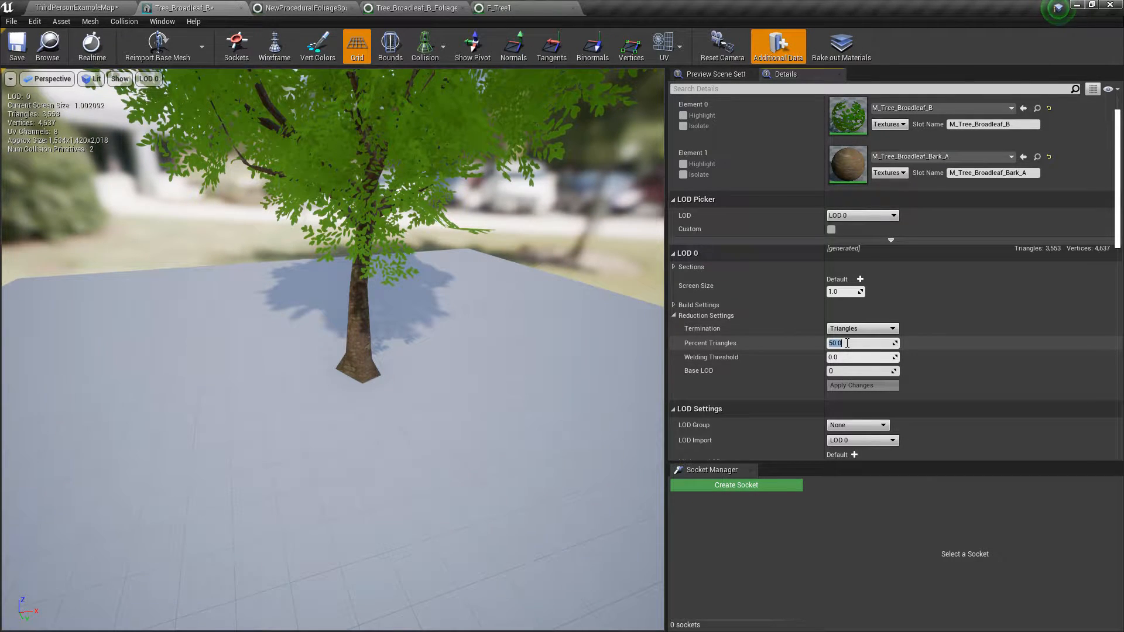
pyautogui.write('100')
pyautogui.press('Return')
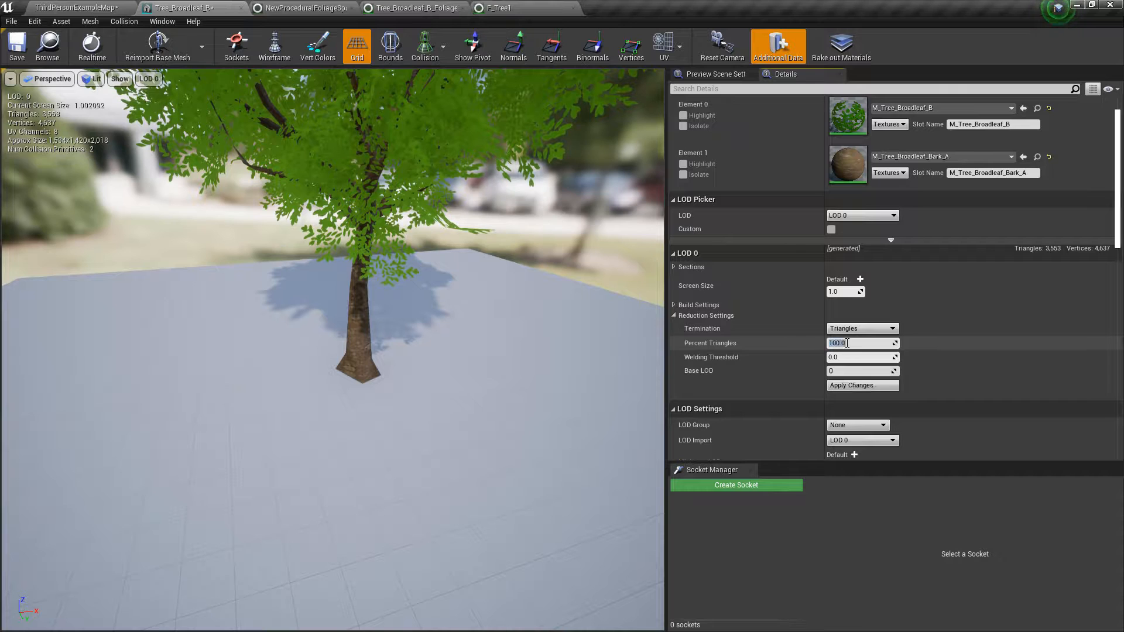
pyautogui.click(875, 386)
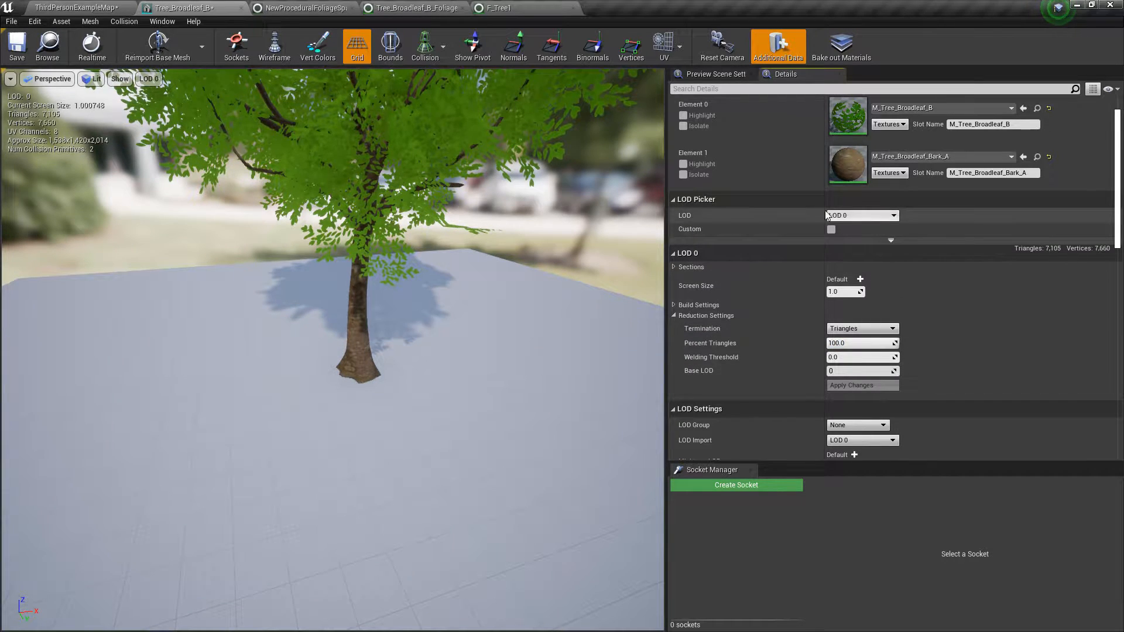
pyautogui.click(17, 46)
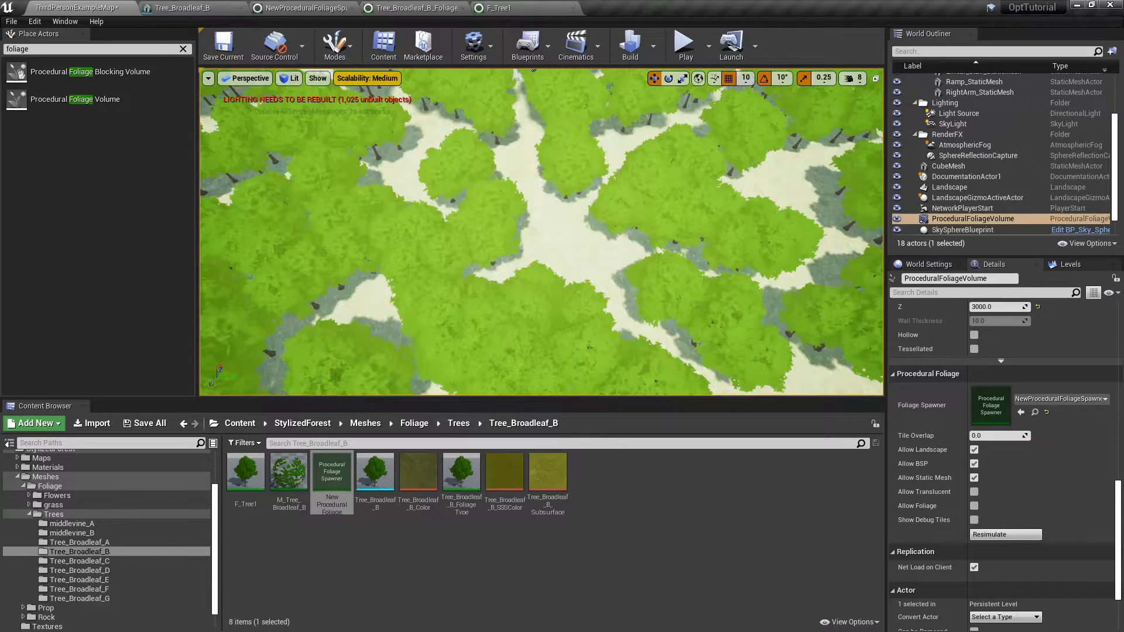
# - Search the World Outliner for "star" and focus the level view on the NetworkPlayerStart actor
pyautogui.moveTo(542, 231)
pyautogui.mouseDown(button='right')
pyautogui.moveTo(541, 147)
pyautogui.moveTo(542, 246)
pyautogui.moveTo(542, 232)
pyautogui.mouseUp(button='right')
pyautogui.click(939, 53)
pyautogui.write('star')
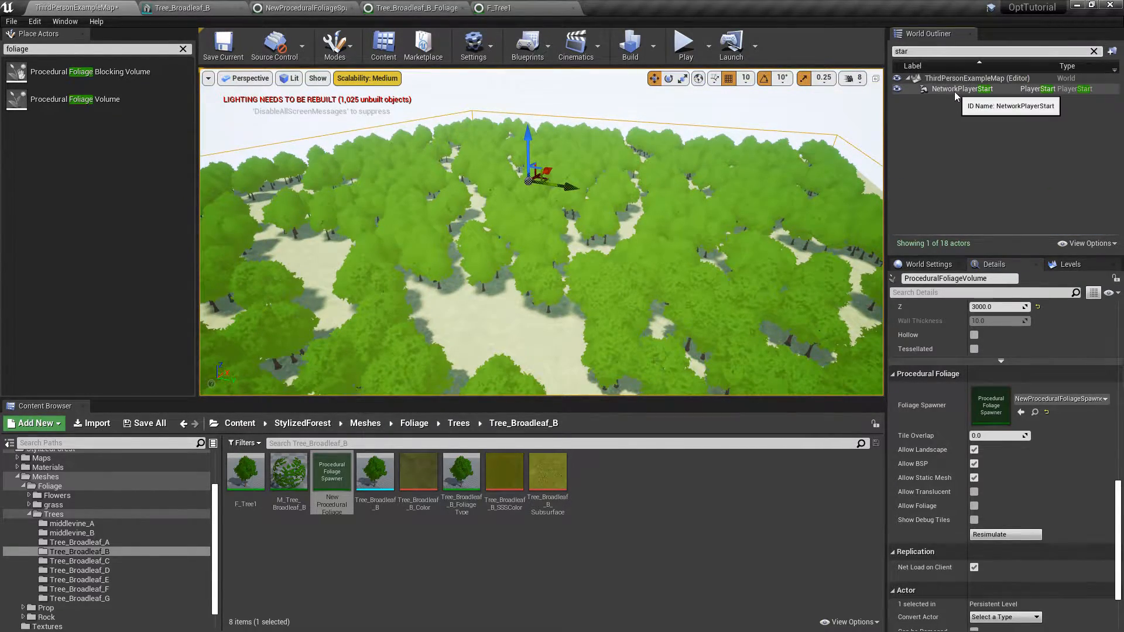
pyautogui.doubleClick(954, 90)
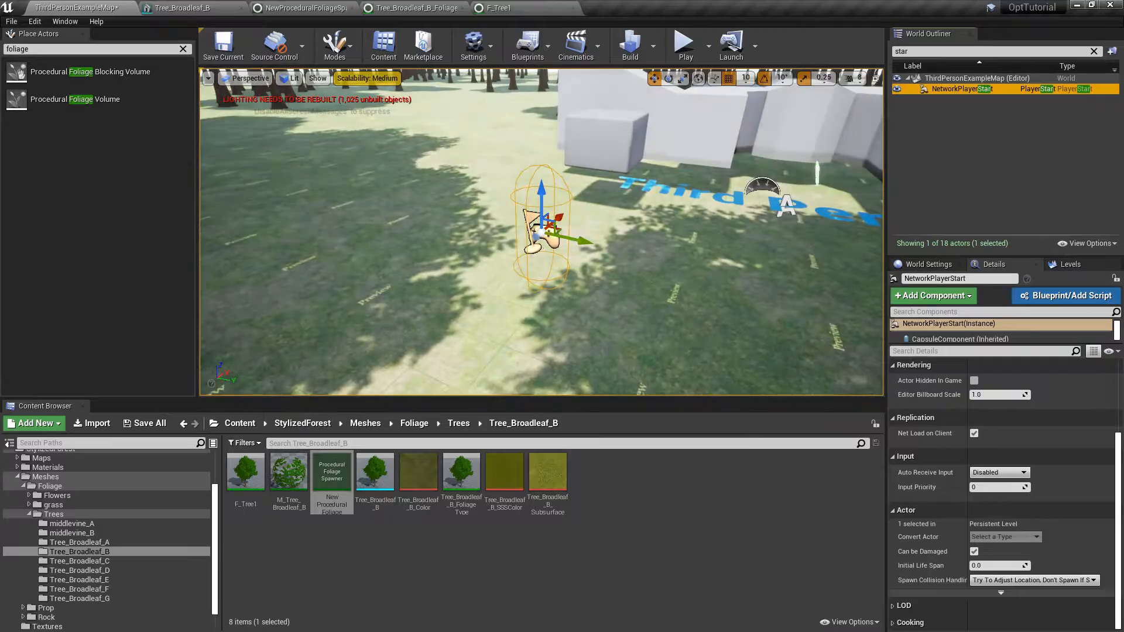
# - Play the level full screen in the editor and walk the character among the trees
pyautogui.click(686, 44)
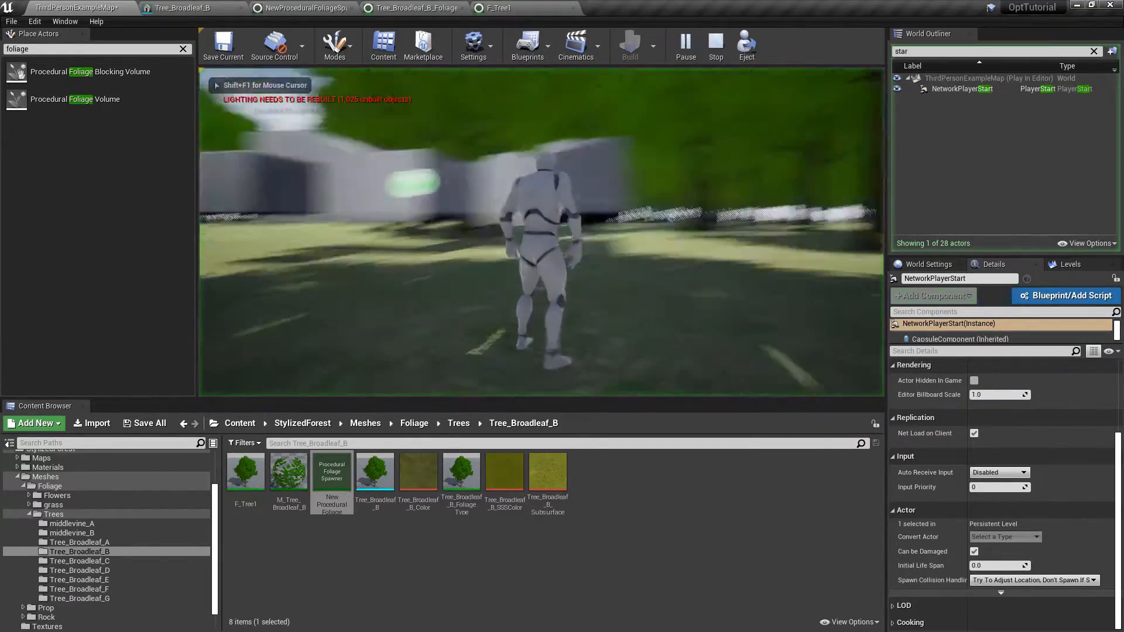
pyautogui.press('F11')
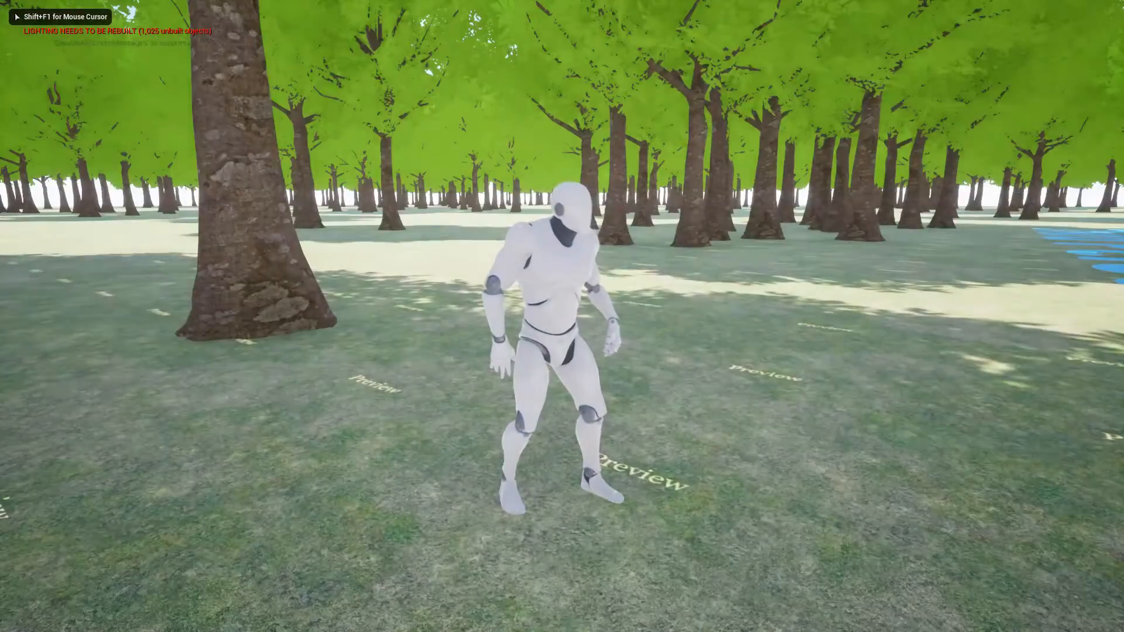
pyautogui.press('w')
# - Run the console command "stat fps" during play and continue walking the character through the forest
pyautogui.hotkey('shift', 'F1')
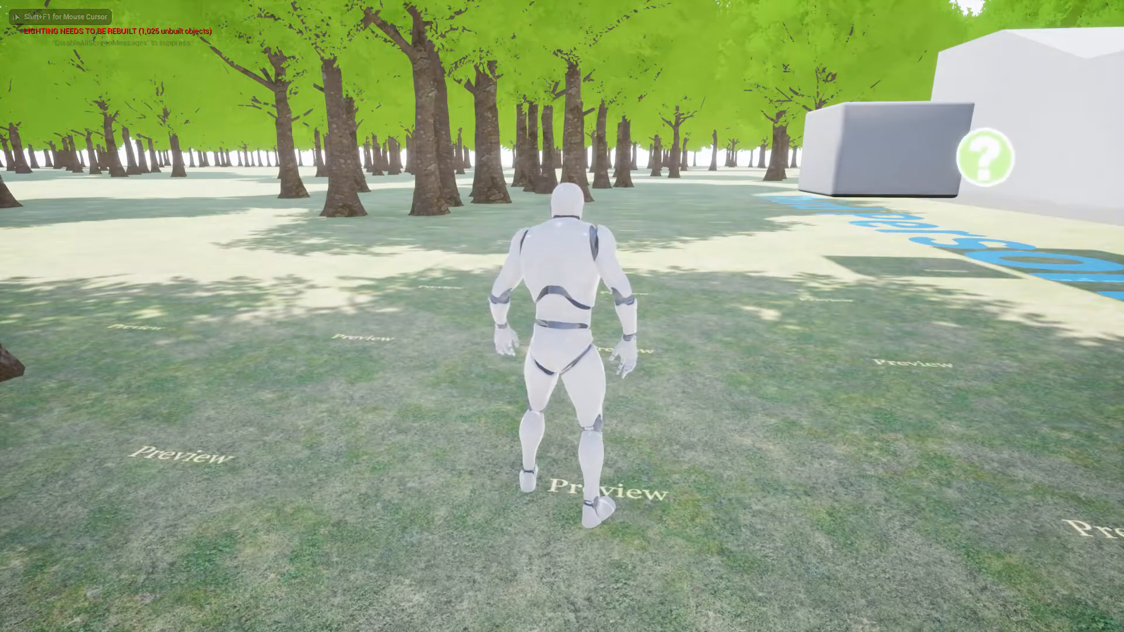
pyautogui.press('`')
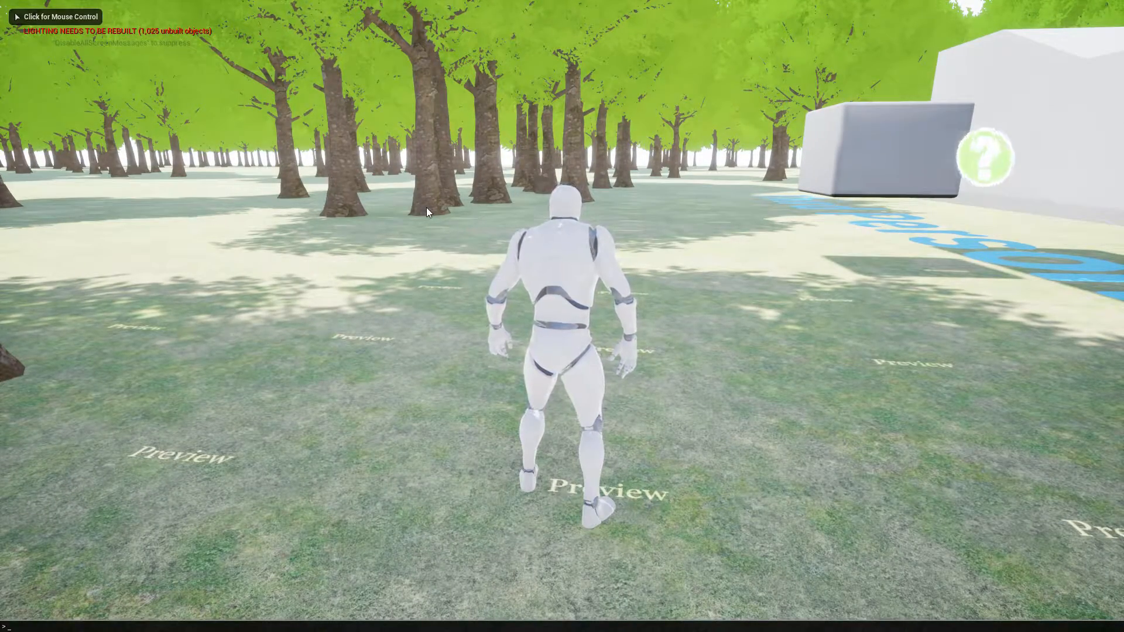
pyautogui.write('stat fps')
pyautogui.press('Return')
pyautogui.click(426, 207)
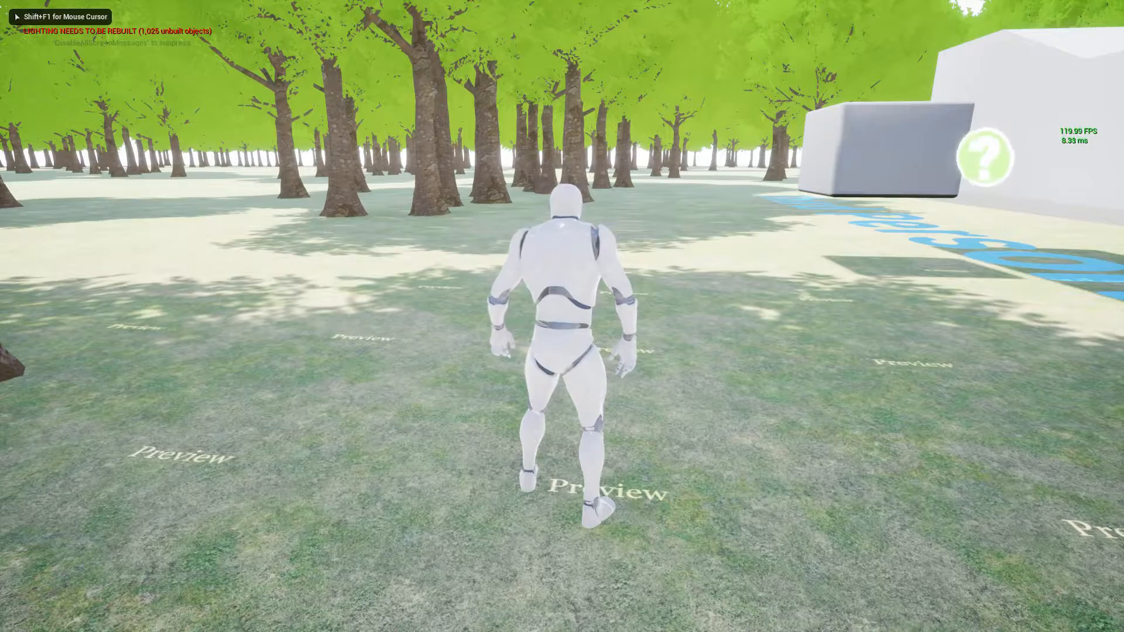
pyautogui.press('w')
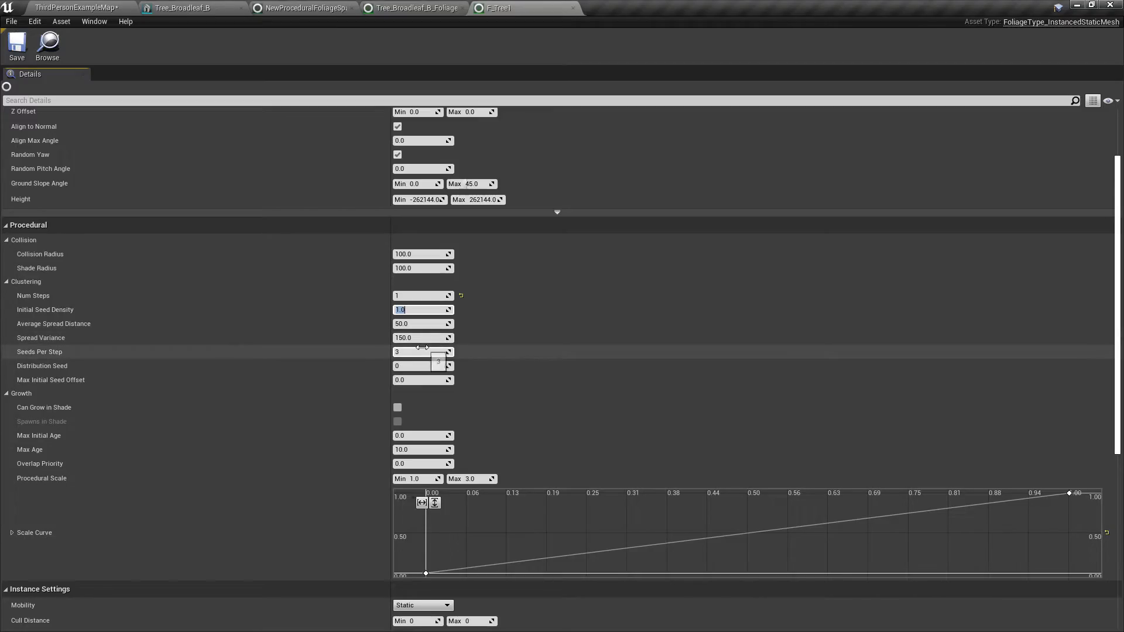
# - Set F_Tree1's Initial Seed Density to 2.0 and resimulate the ProceduralFoliageVolume in the level
pyautogui.click(88, 7)
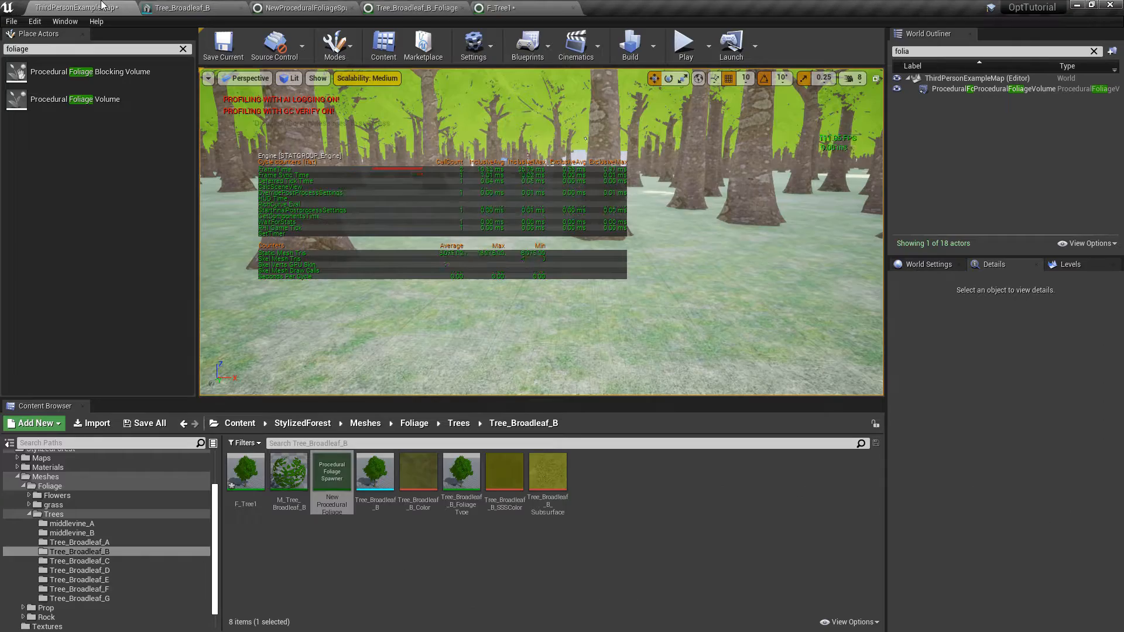
pyautogui.click(975, 90)
pyautogui.click(1007, 567)
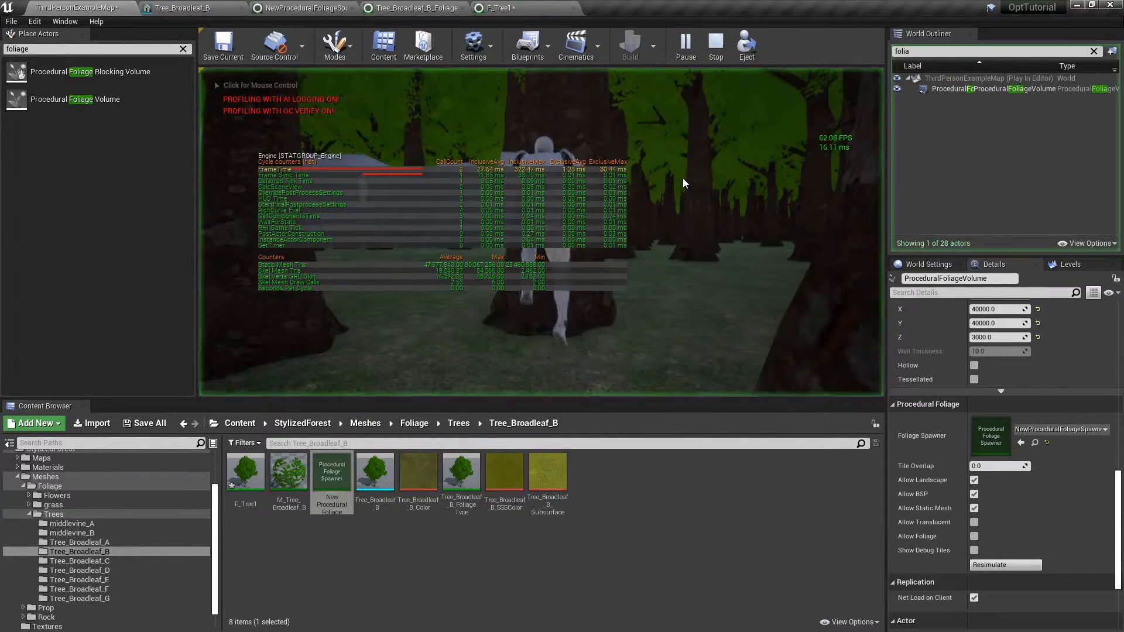
# - Run the character through the forest full screen, examine the frame rate and static mesh triangle statistics, and end the play session
pyautogui.click(682, 181)
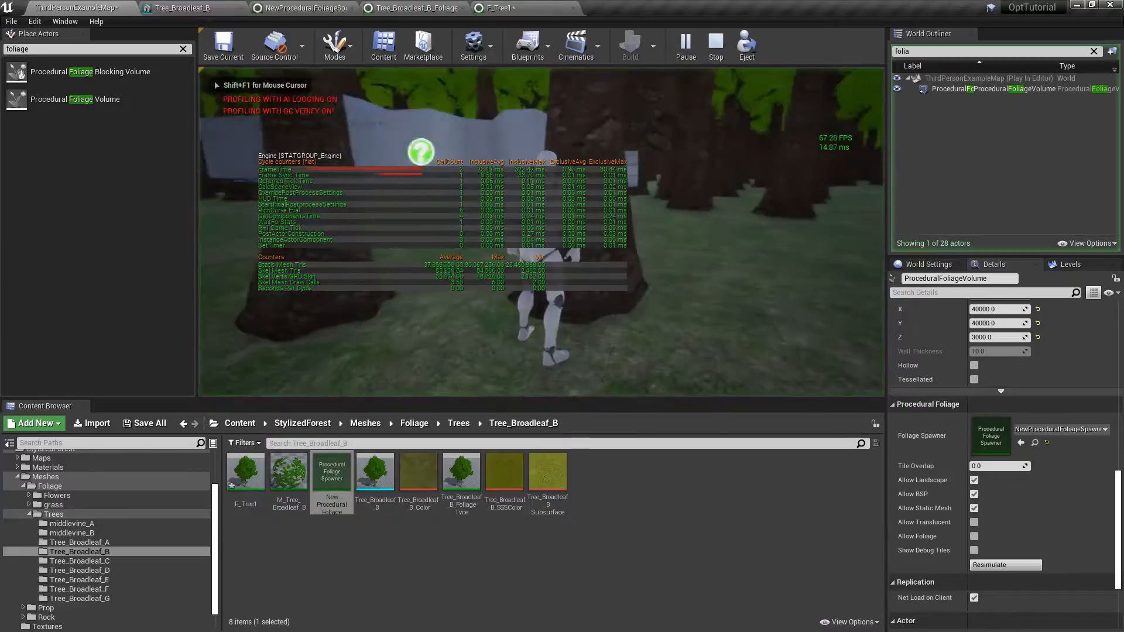
pyautogui.press('F11')
pyautogui.click(683, 181)
pyautogui.press('w')
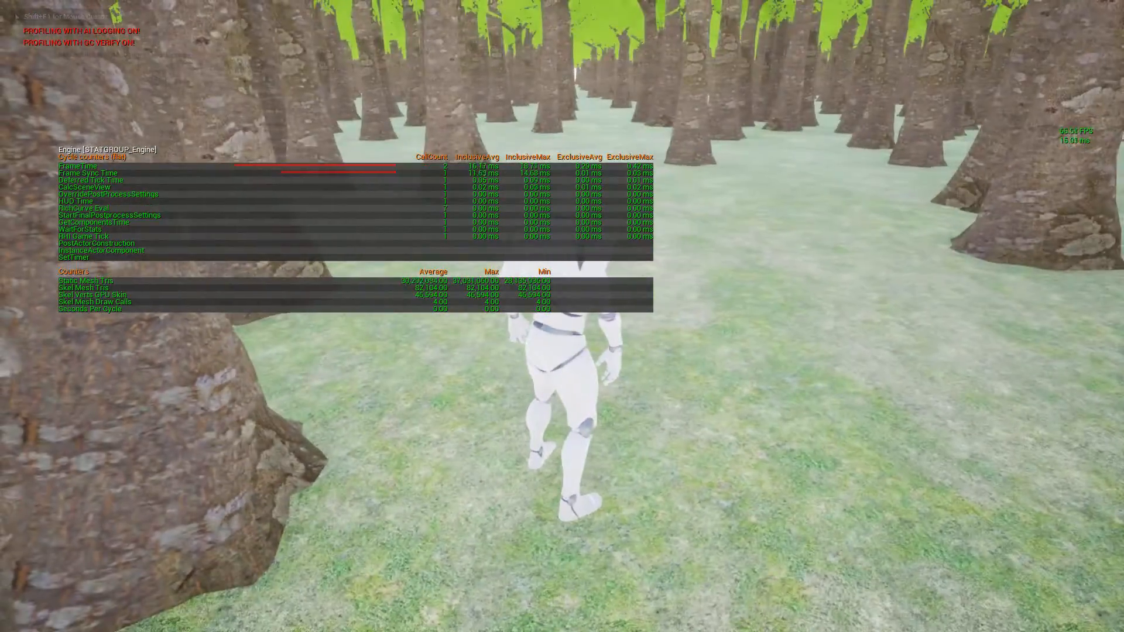
pyautogui.press('w')
pyautogui.press('w')
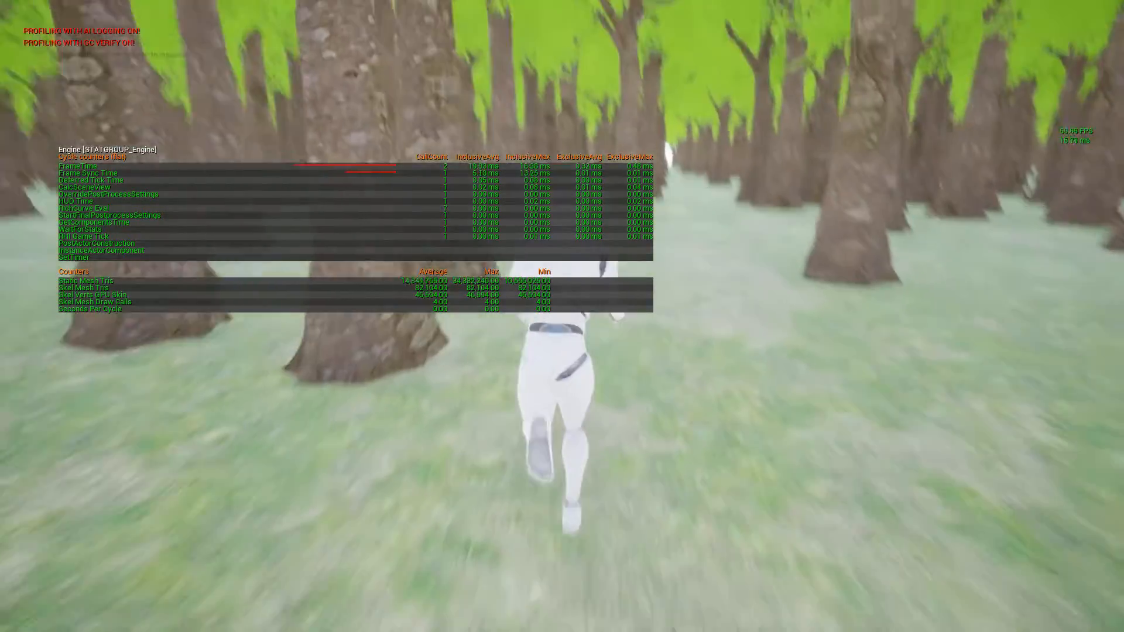
pyautogui.press('w')
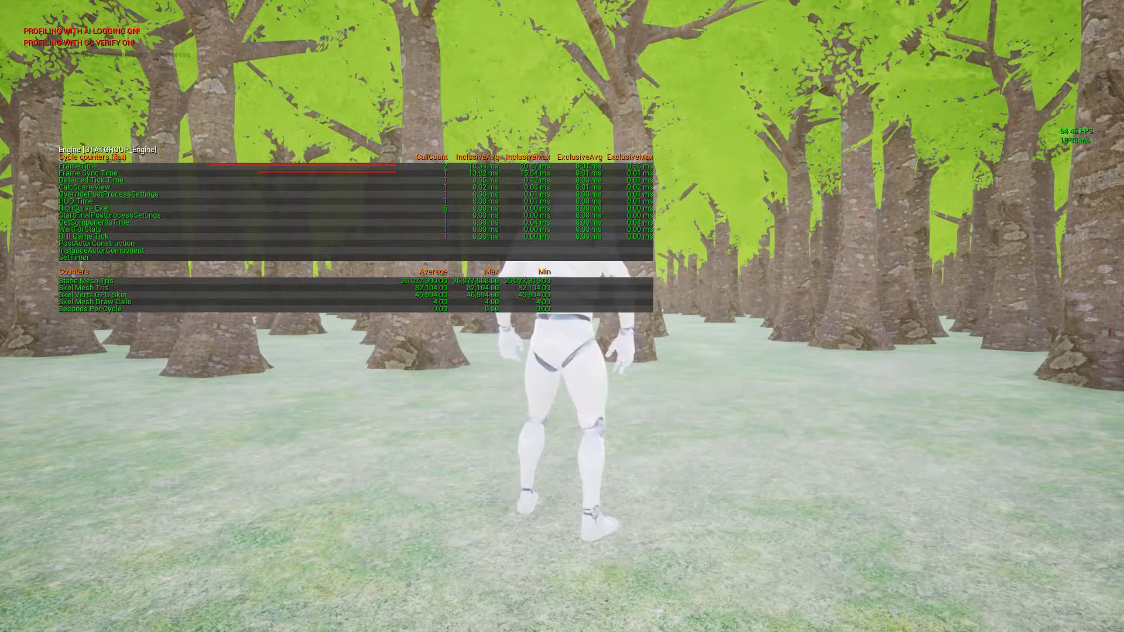
pyautogui.press('w')
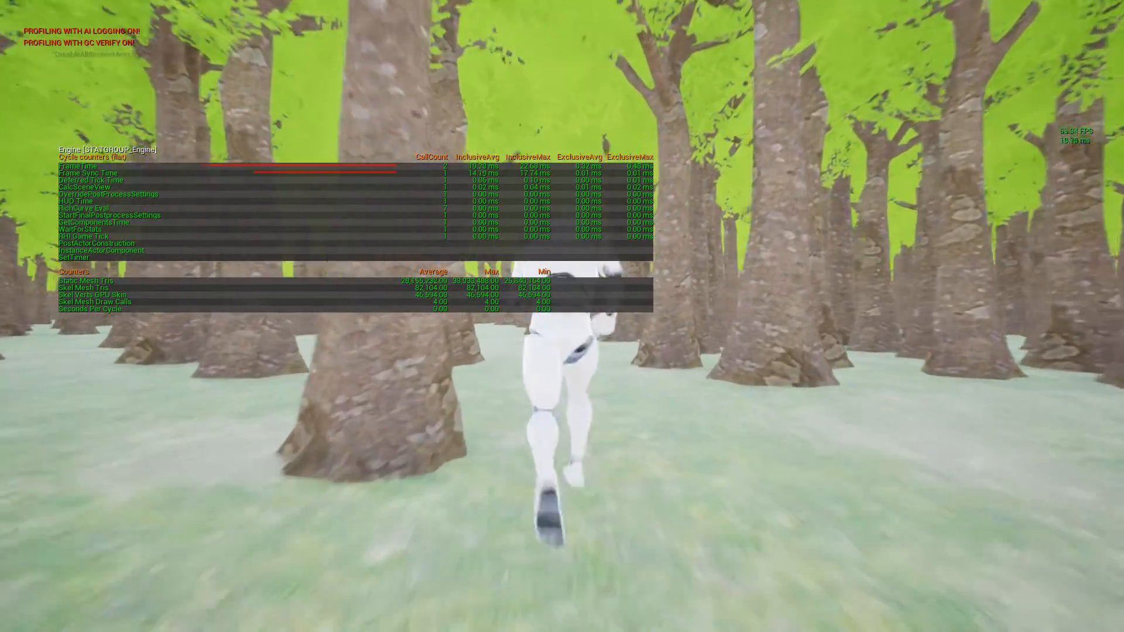
pyautogui.press('w')
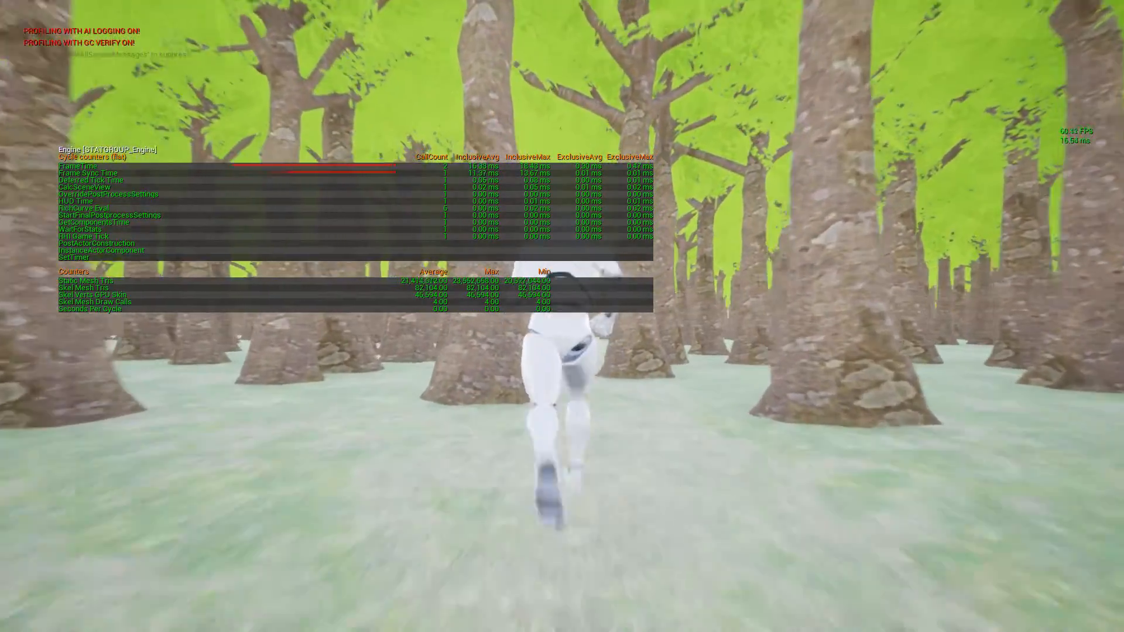
pyautogui.press('w')
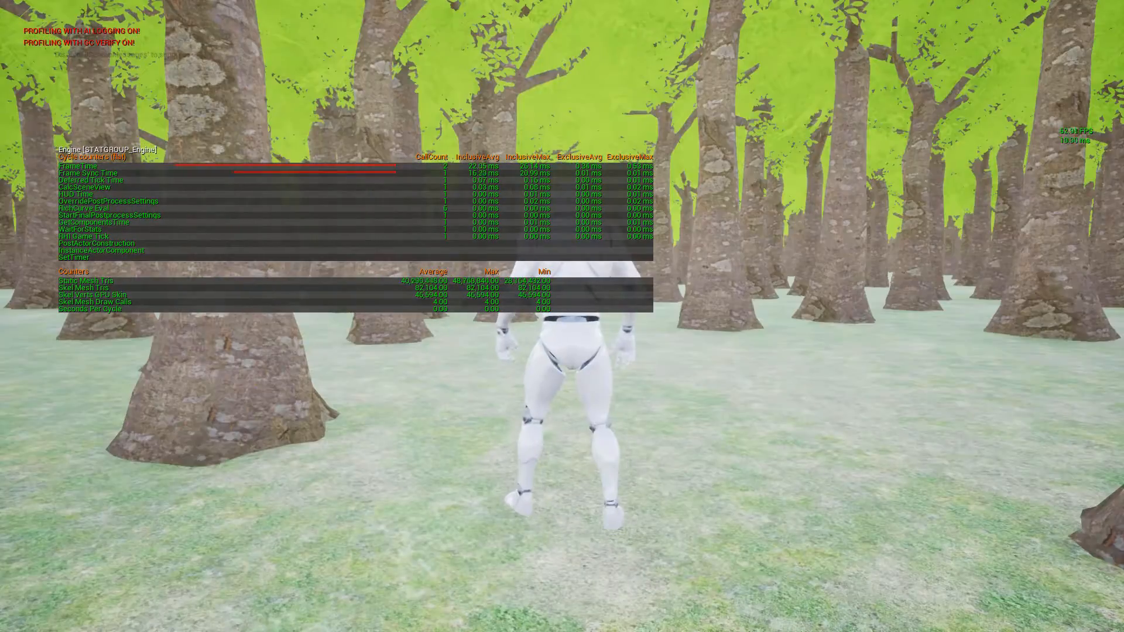
pyautogui.press('Escape')
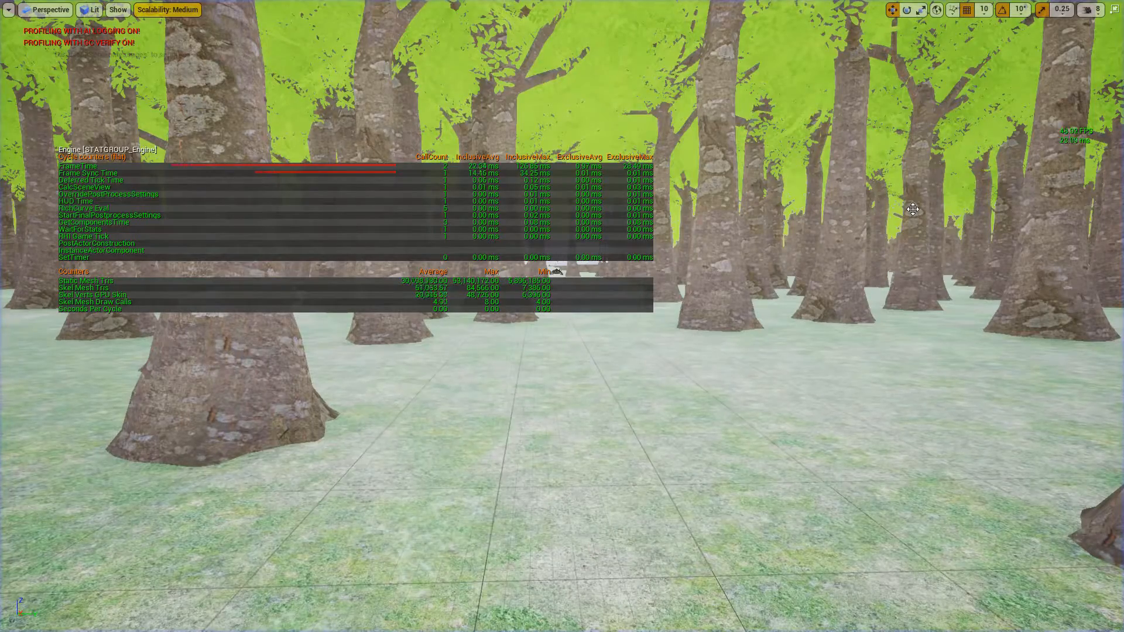
pyautogui.press('F11')
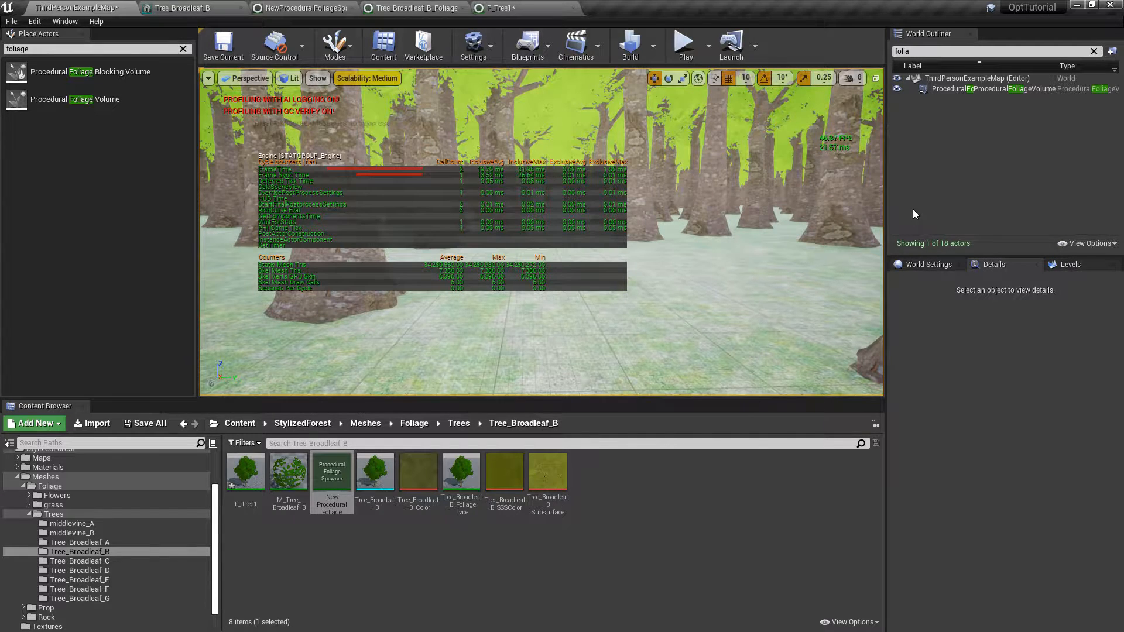
# - Close the F_Tree1, Tree_Broadleaf_B foliage type and procedural foliage spawner editors, leaving the Tree_Broadleaf_B mesh open
pyautogui.click(500, 7)
pyautogui.scroll(3, 560, 229)
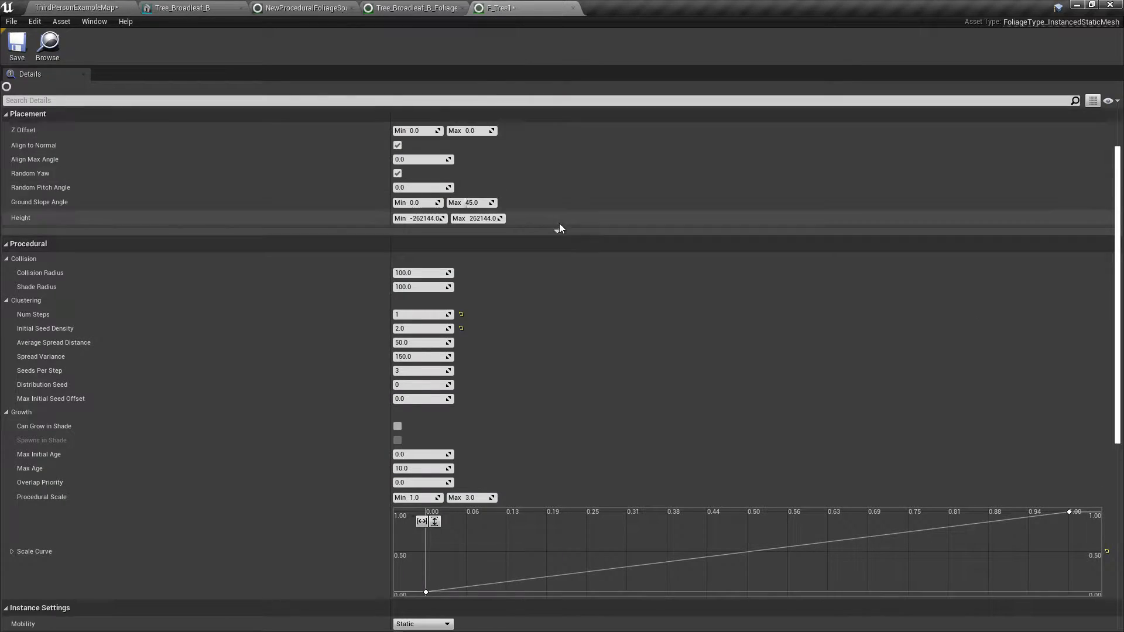
pyautogui.click(573, 9)
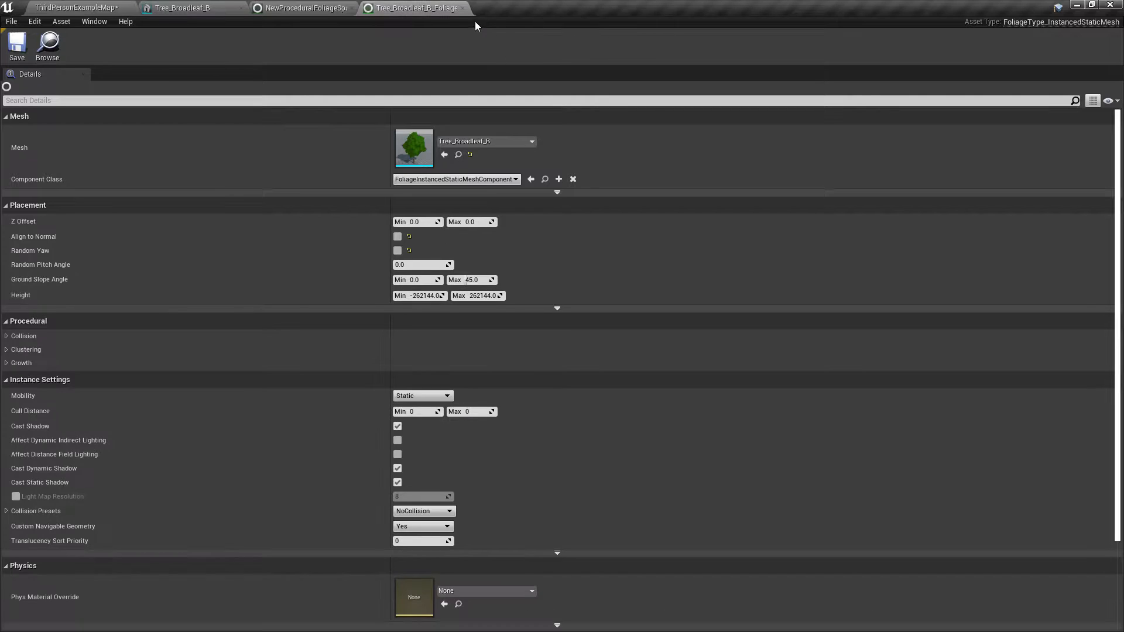
pyautogui.click(463, 8)
pyautogui.click(352, 7)
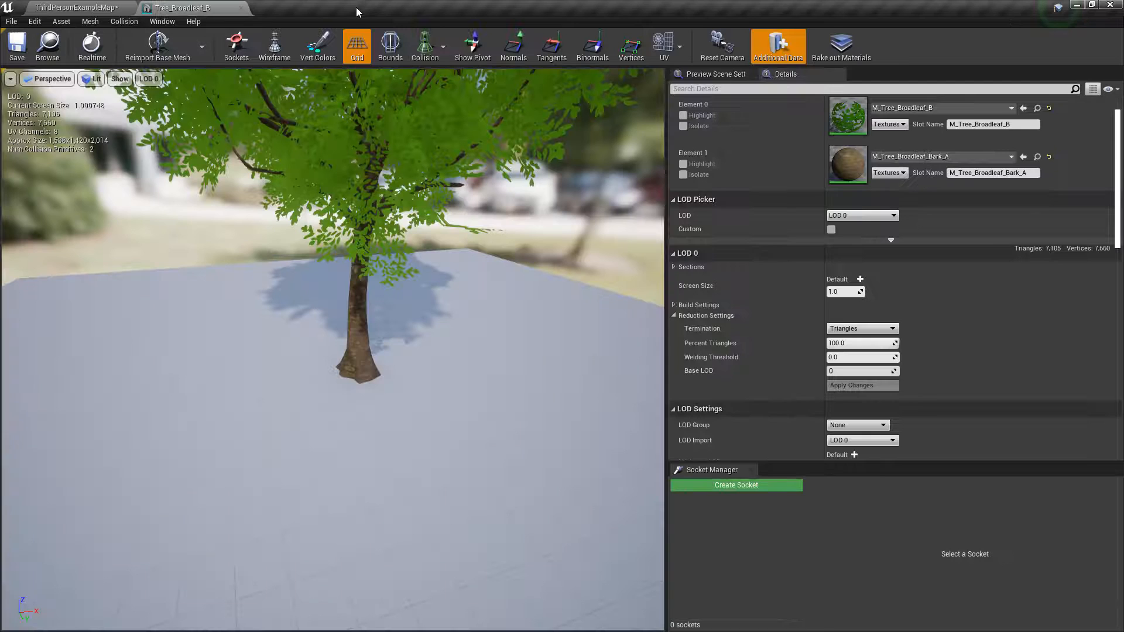
# - Show LOD 1 of the Tree_Broadleaf_B mesh and set its Screen Size to 0.7
pyautogui.moveTo(443, 141); pyautogui.dragTo(392, 146)
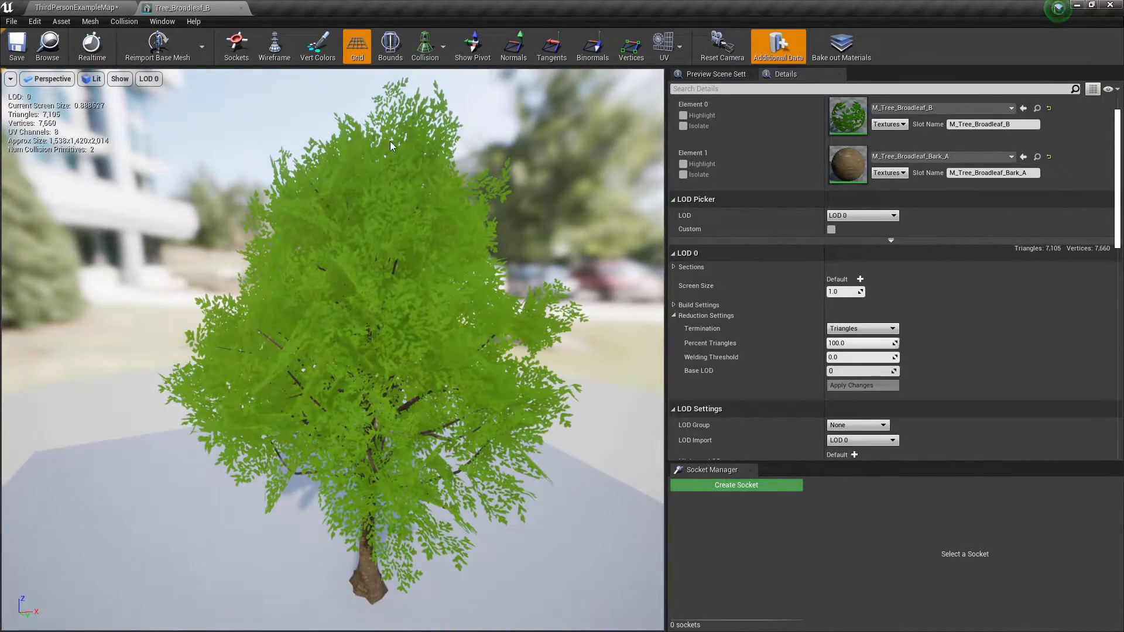
pyautogui.click(865, 217)
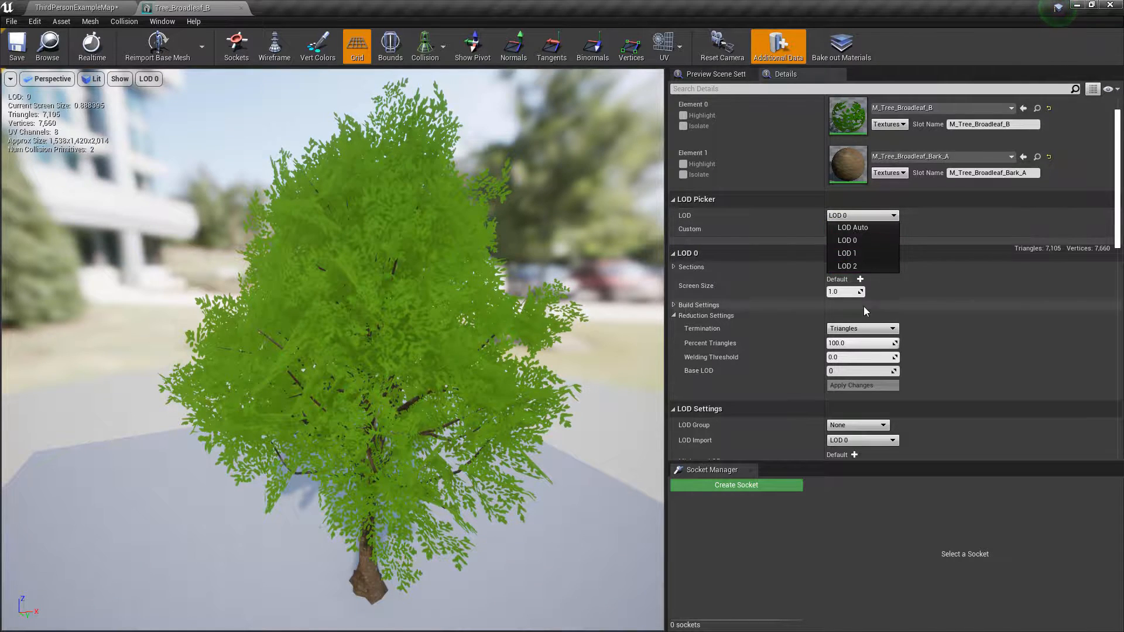
pyautogui.click(860, 253)
pyautogui.click(844, 291)
pyautogui.write('0.7')
pyautogui.press('Return')
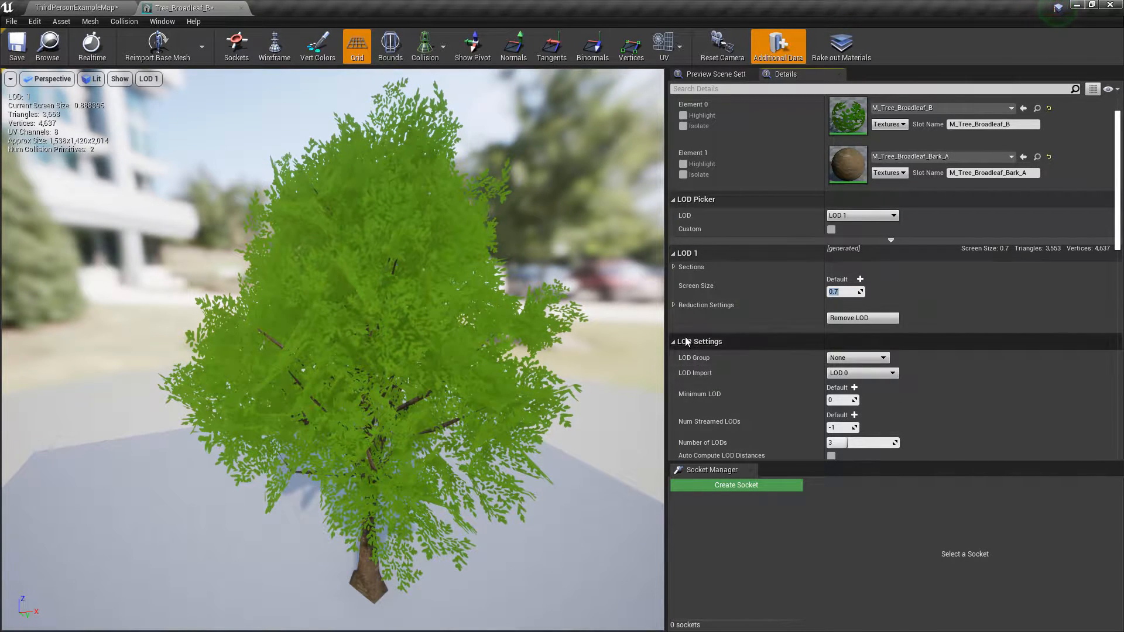
# - Expand LOD 1's Reduction Settings and compare the tree's appearance and triangle count between LOD 0 and LOD 1
pyautogui.scroll(-3, 703, 363)
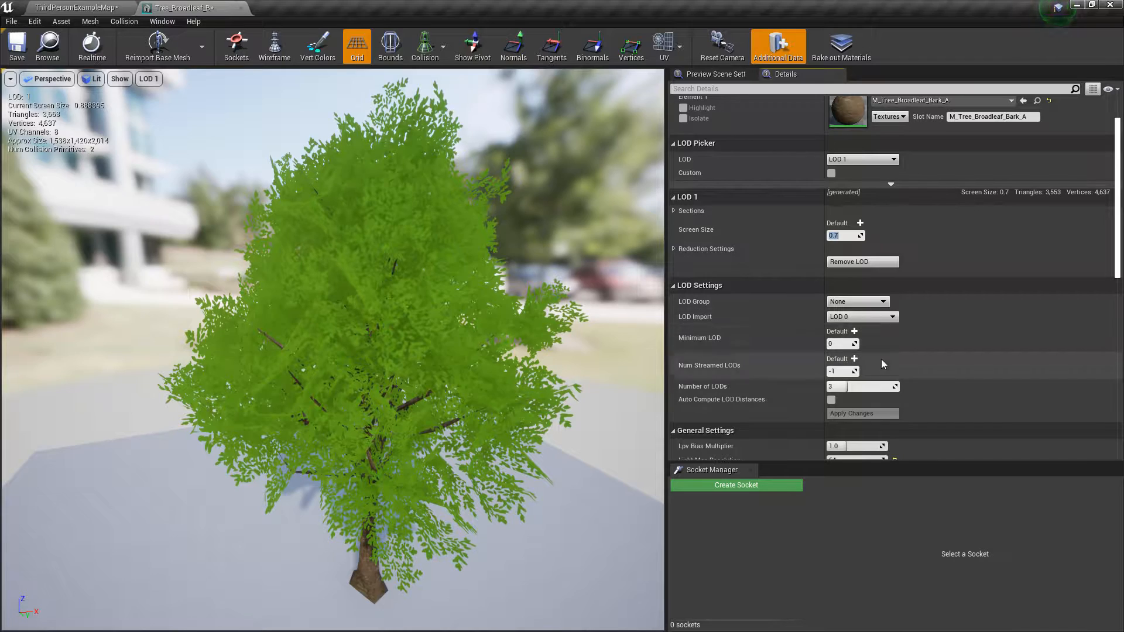
pyautogui.click(674, 249)
pyautogui.moveTo(468, 305); pyautogui.dragTo(468, 281, button='right')
pyautogui.press('w')
pyautogui.click(862, 160)
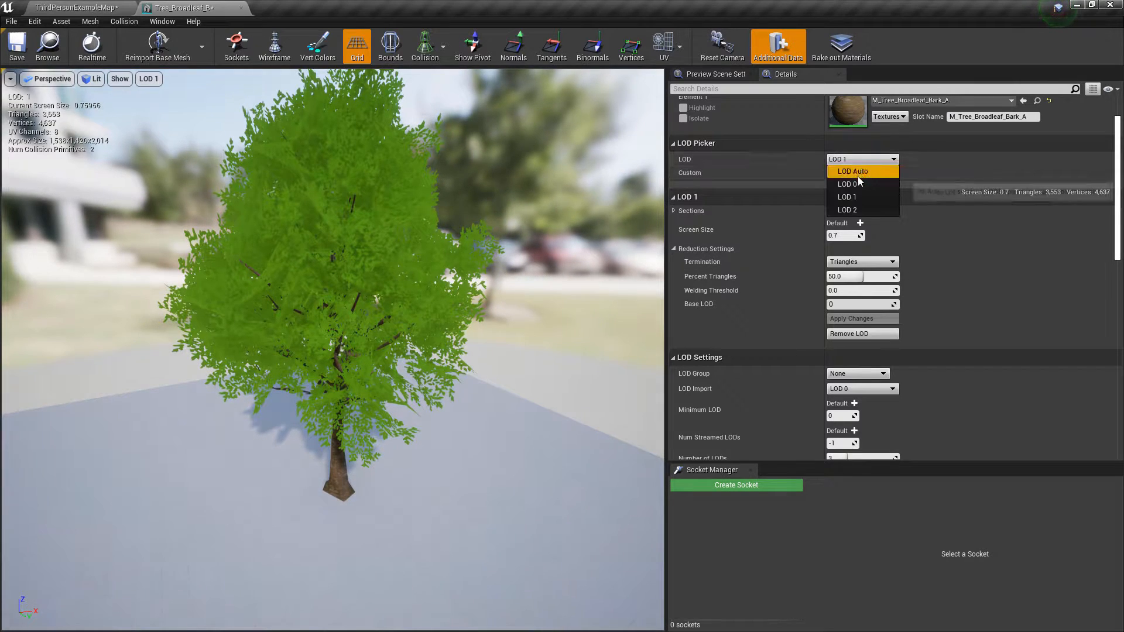
pyautogui.click(859, 176)
pyautogui.click(857, 159)
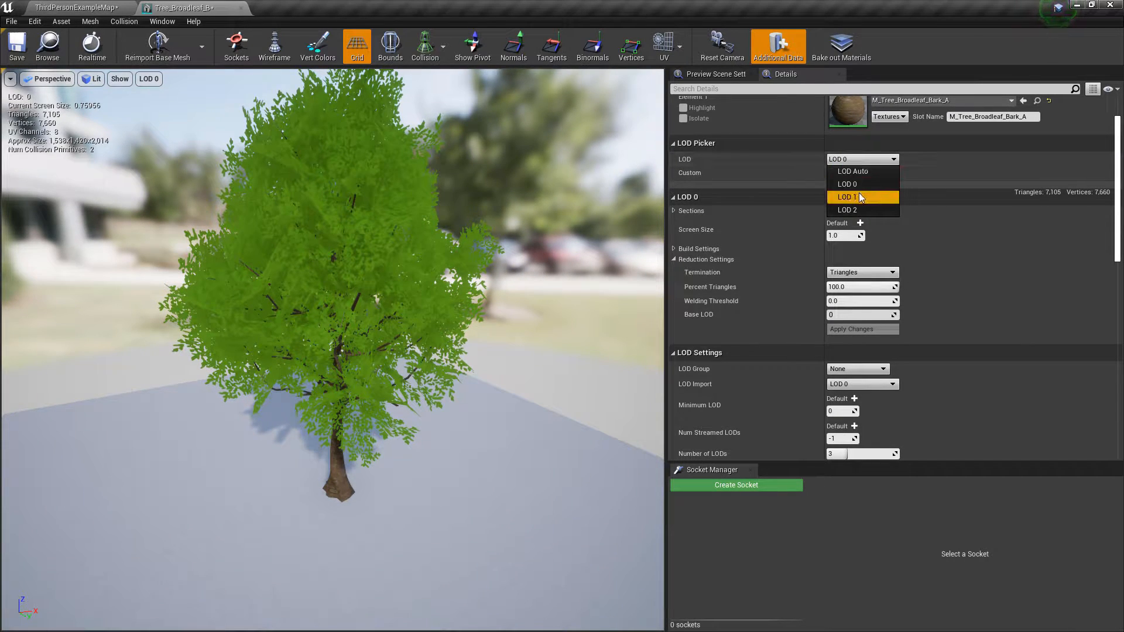
pyautogui.click(859, 197)
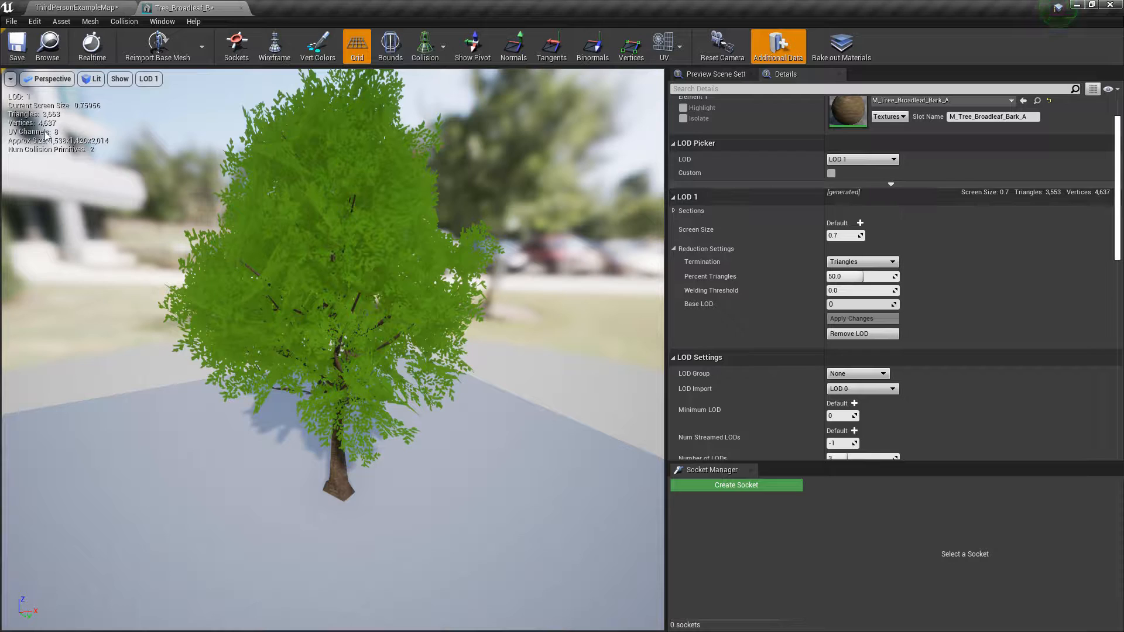
# - Switch the LOD Picker to LOD 2 and review that level's Screen Size and expanded Reduction Settings
pyautogui.click(861, 159)
pyautogui.click(867, 210)
pyautogui.click(846, 235)
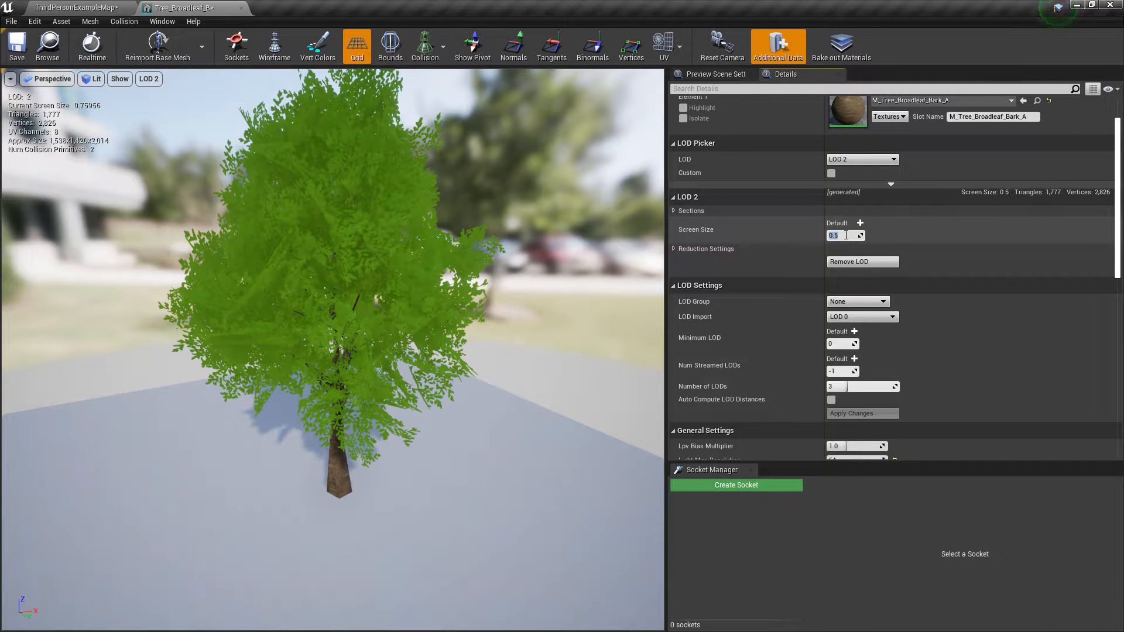
pyautogui.scroll(-2, 934, 337)
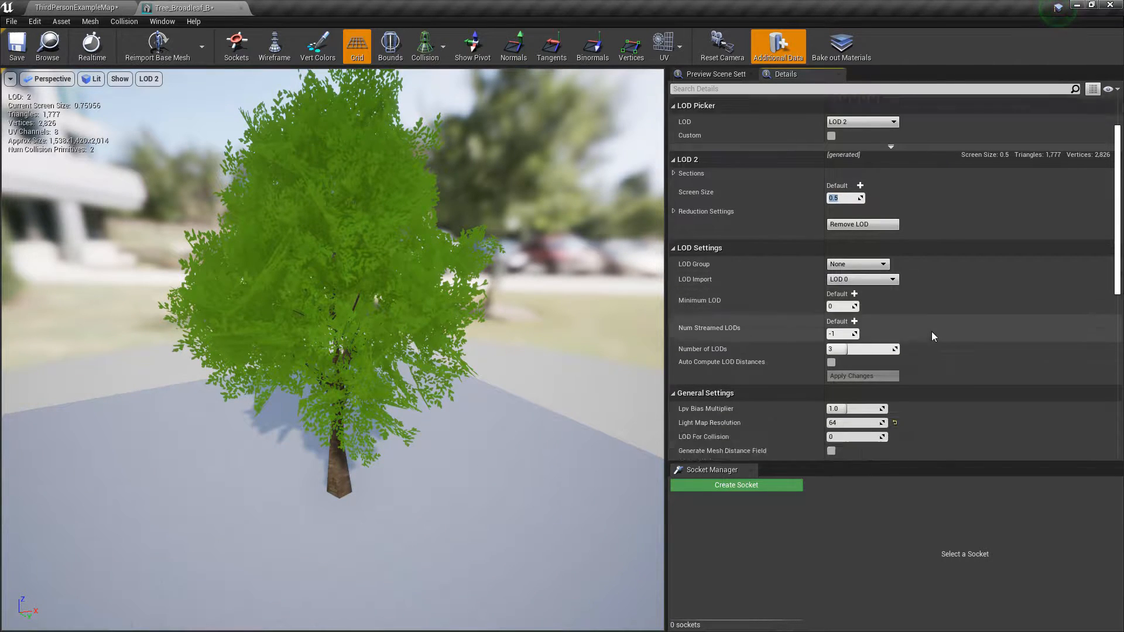
pyautogui.scroll(-1, 934, 336)
pyautogui.click(674, 193)
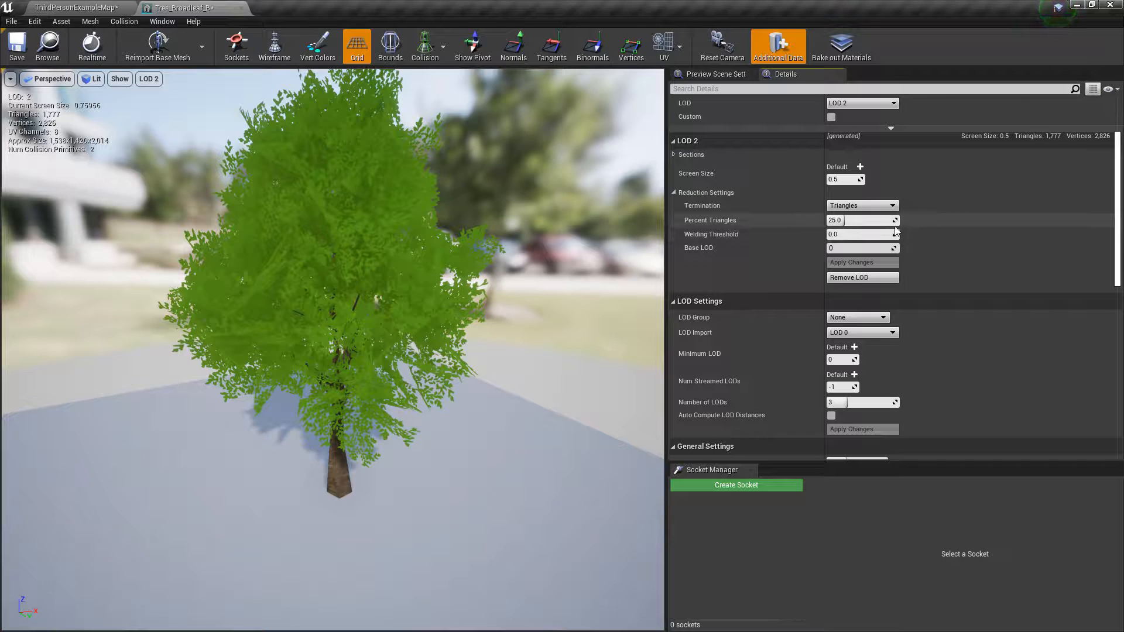
# - Set the LOD Picker to LOD Auto and check how the tree's detail level switches as the viewing distance increases
pyautogui.scroll(4, 894, 187)
pyautogui.click(866, 178)
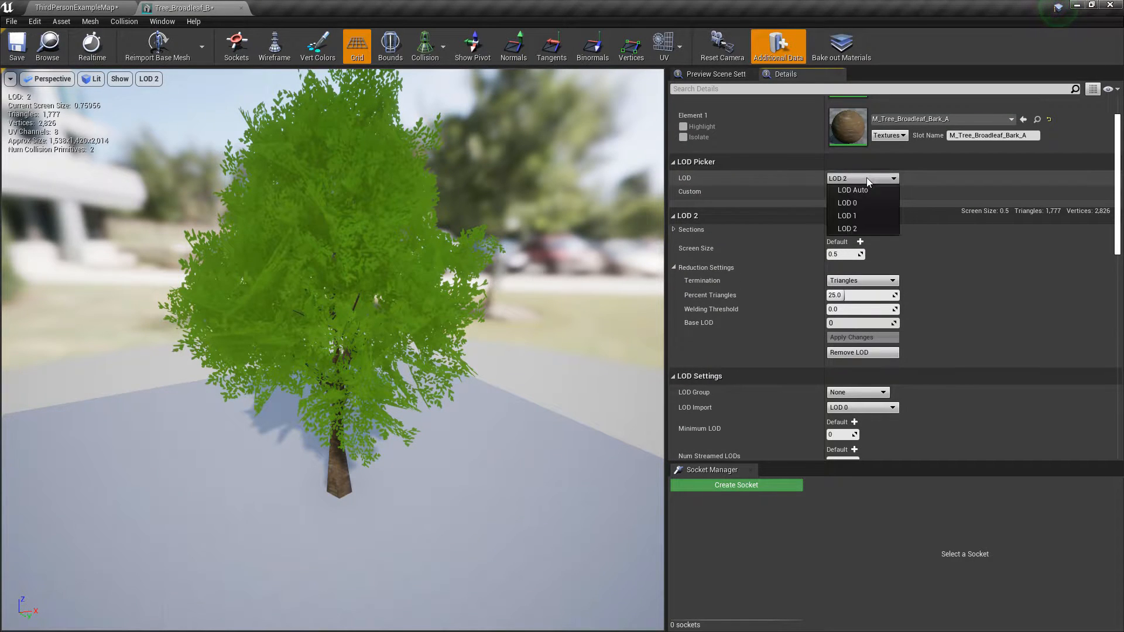
pyautogui.click(863, 190)
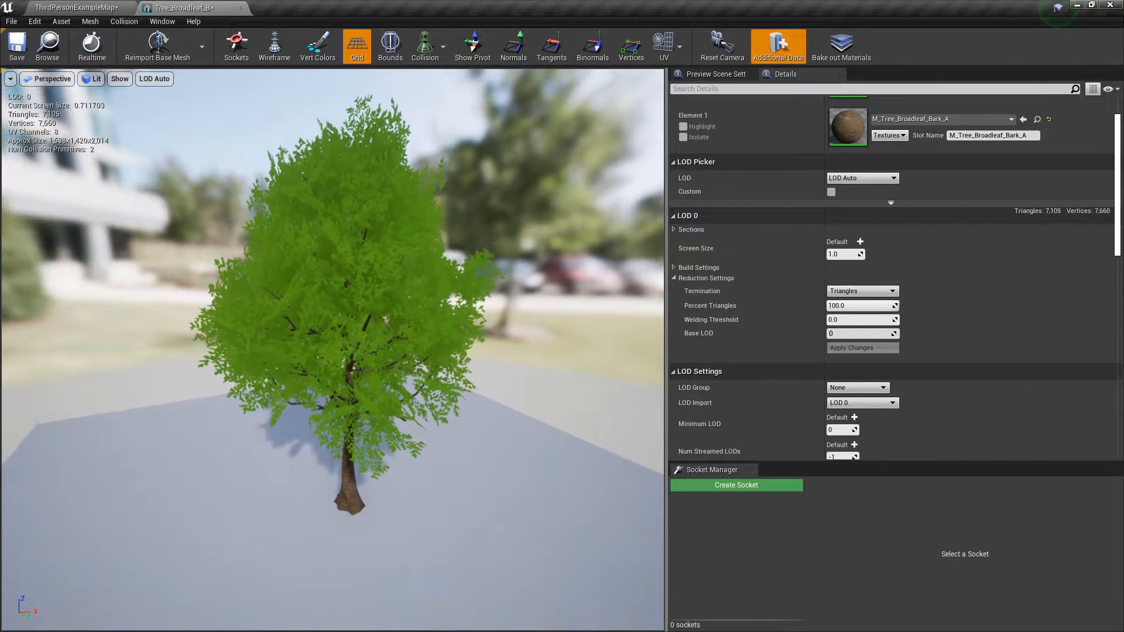
pyautogui.scroll(-15, 333, 350)
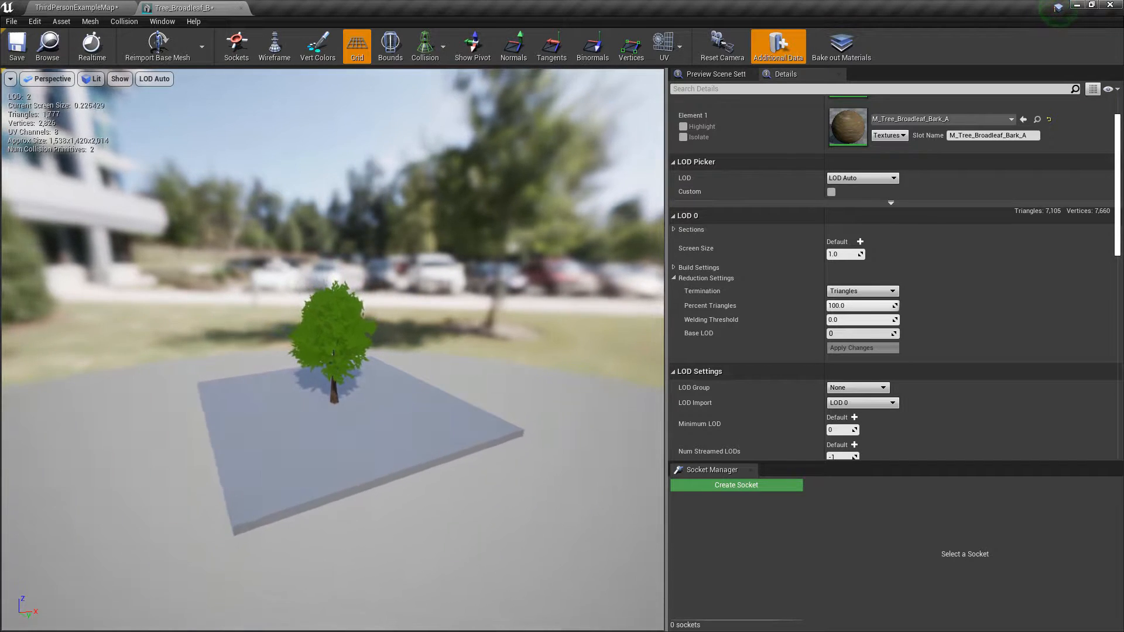
# - Compare the Tree_Broadleaf_B mesh up close between LOD Auto and LOD 2, ending with the LOD Picker on LOD Auto
pyautogui.scroll(-2, 38, 137)
pyautogui.moveTo(55, 120); pyautogui.dragTo(66, 52)
pyautogui.click(862, 178)
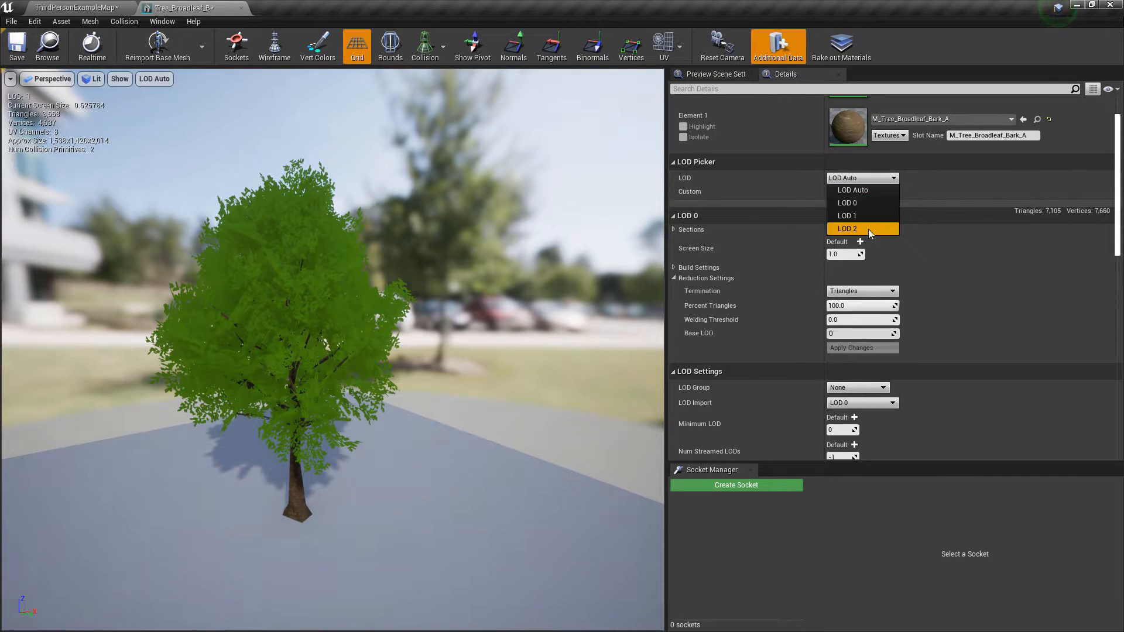
pyautogui.click(868, 230)
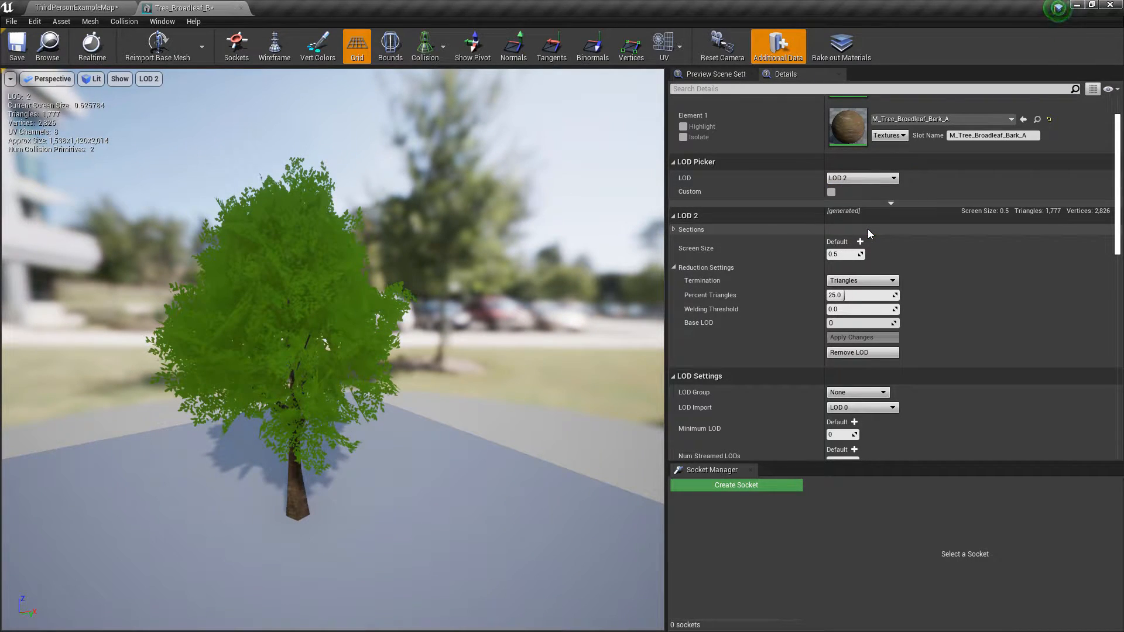
pyautogui.click(870, 183)
pyautogui.click(872, 190)
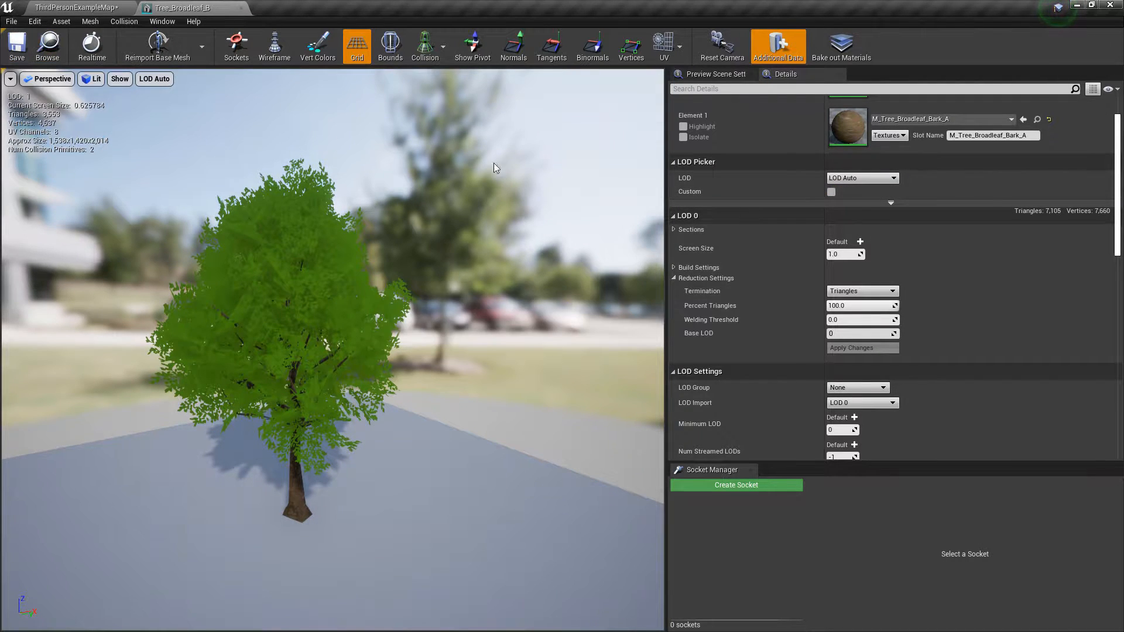
# - Open the leaf material M_Tree_Broadleaf_B from the mesh's material slots and its parent material Tree_master_3, and inspect the parent's node graph
pyautogui.scroll(3, 789, 236)
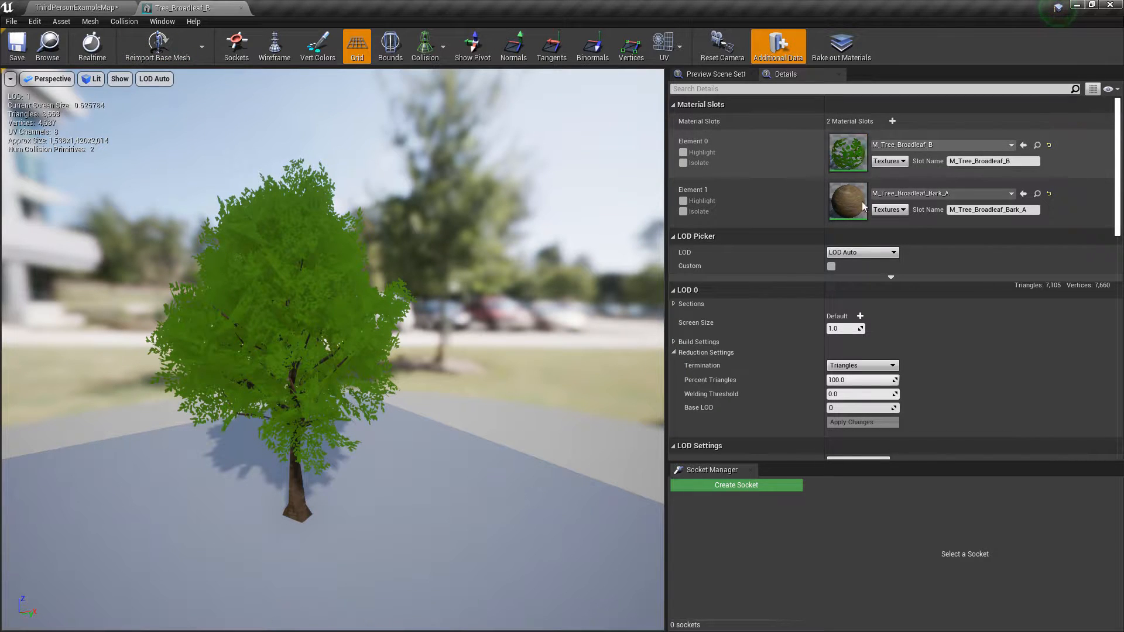
pyautogui.doubleClick(859, 149)
pyautogui.scroll(-5, 1034, 434)
pyautogui.scroll(-3, 1040, 433)
pyautogui.doubleClick(935, 557)
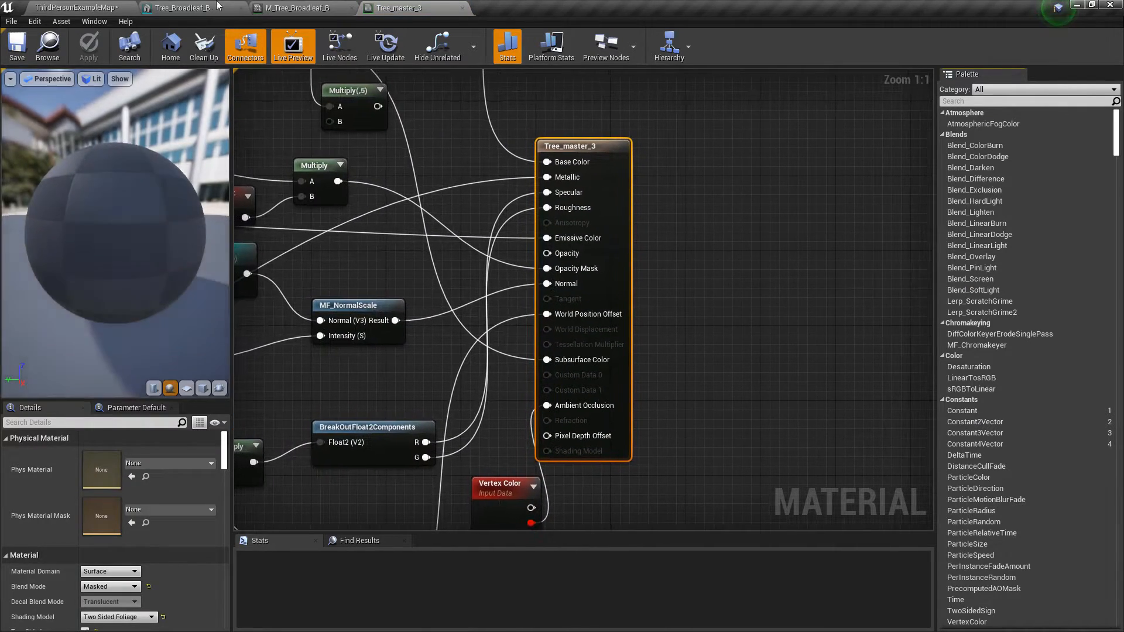
pyautogui.moveTo(453, 156); pyautogui.dragTo(543, 223, button='right')
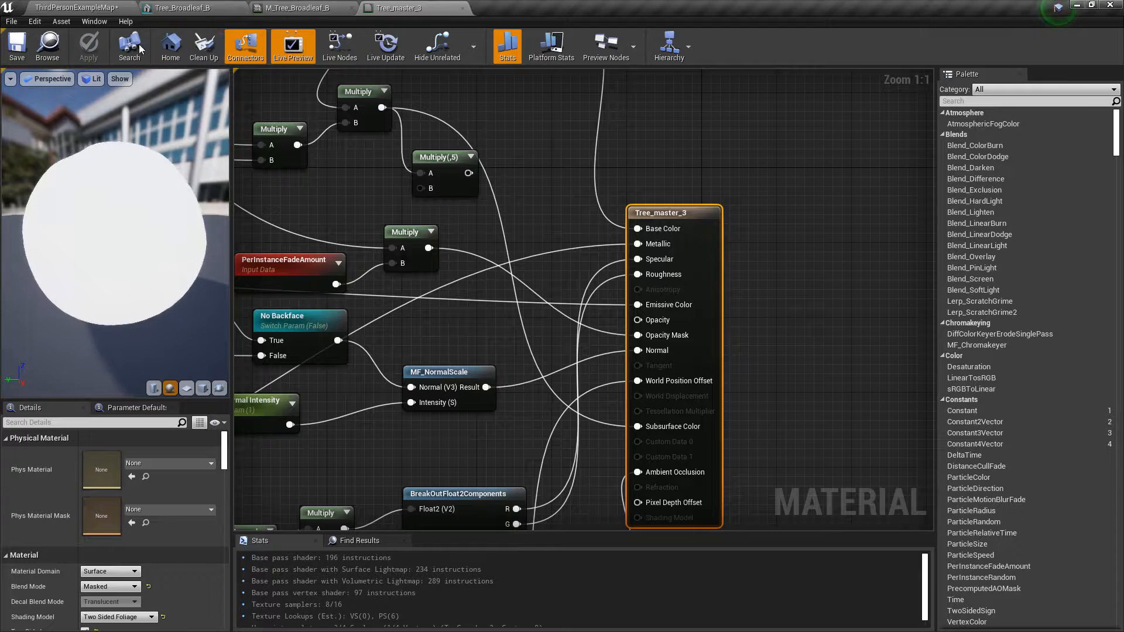
# - Locate Tree_master_3 in the project's content and duplicate it as Tree_master_3_Impostor
pyautogui.click(55, 43)
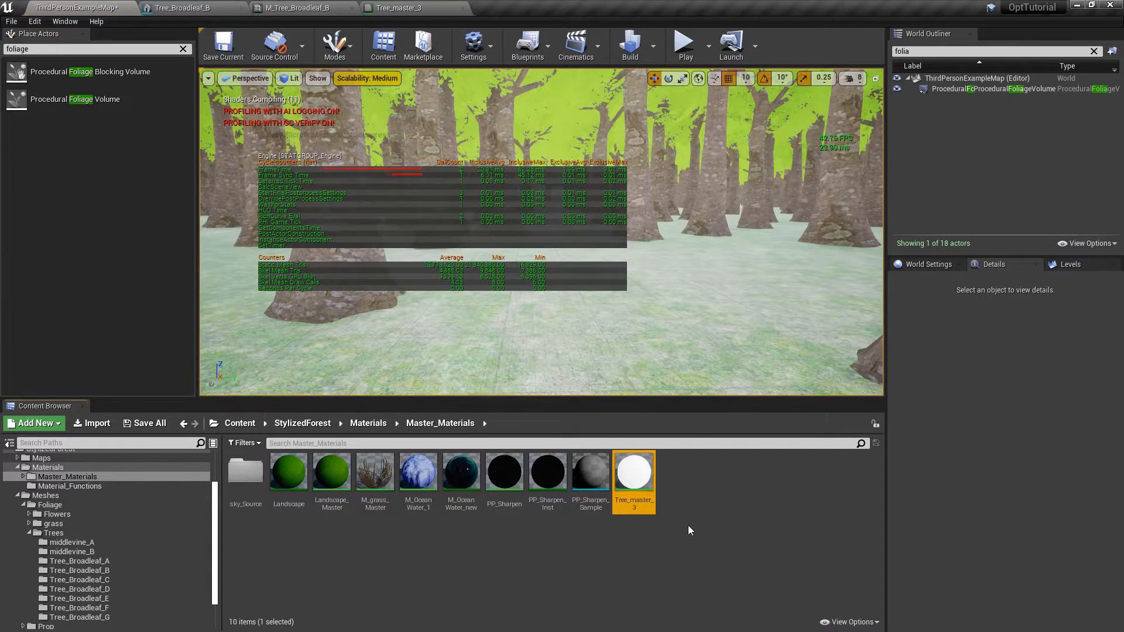
pyautogui.hotkey('ctrl', 'w')
pyautogui.press('BackSpace')
pyautogui.write('3_Impost')
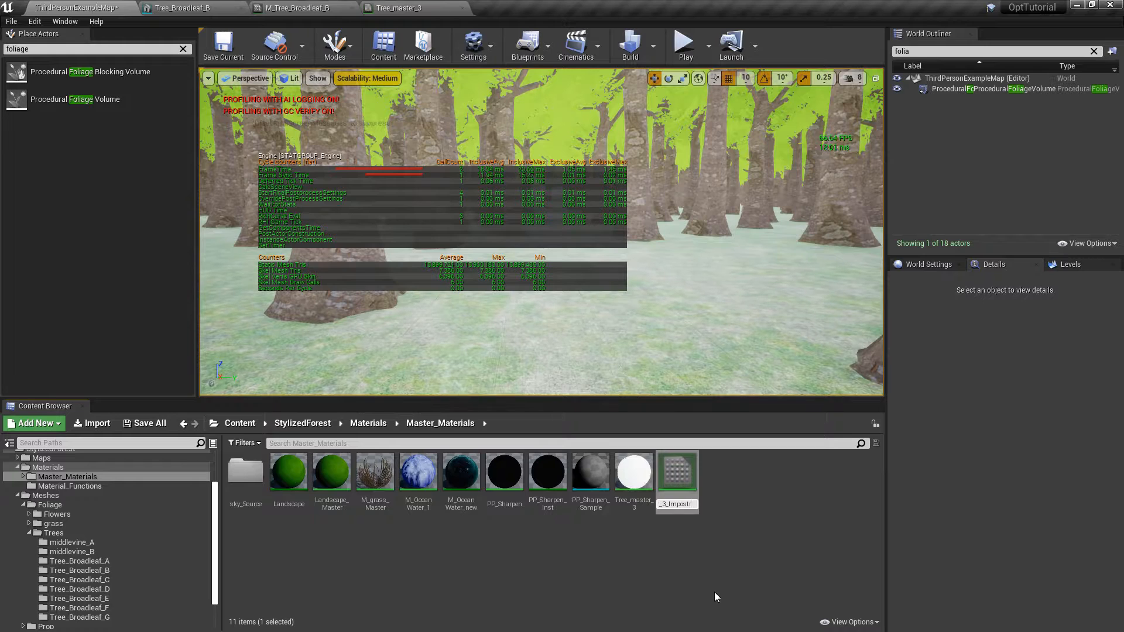
pyautogui.write('or')
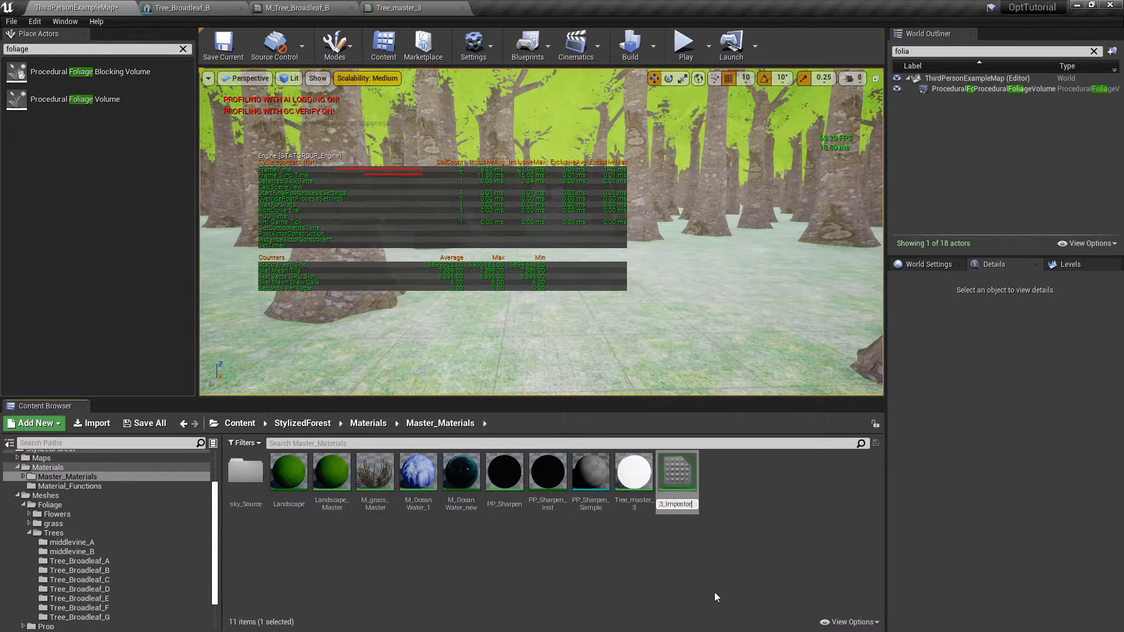
pyautogui.press('Return')
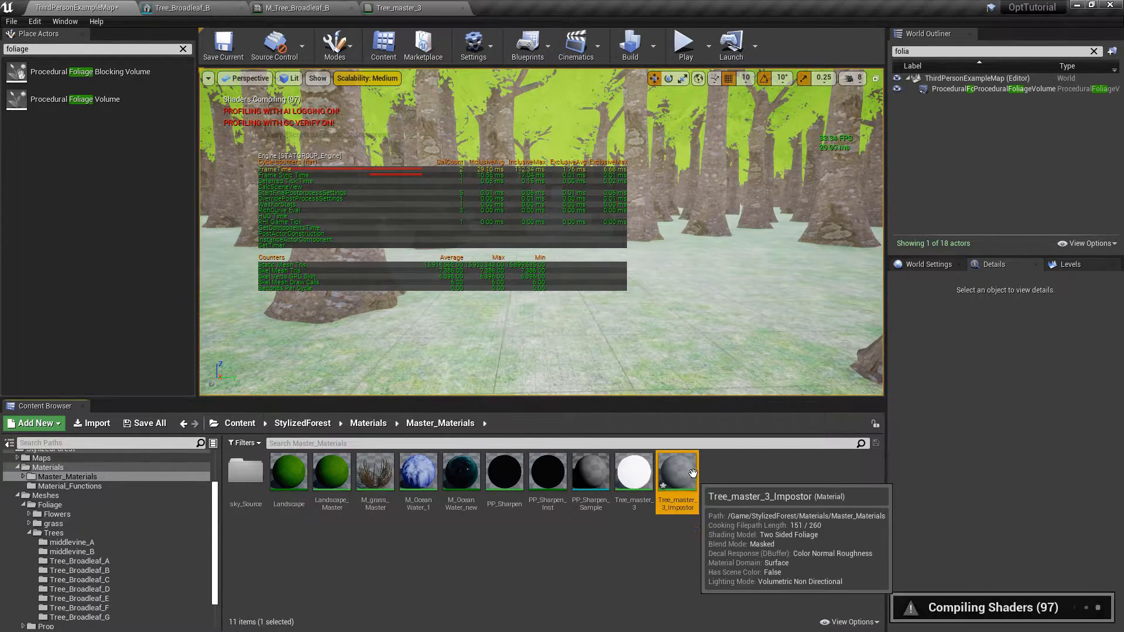
# - Set the Parent of the M_Tree_Broadleaf_B material instance to Tree_master_3_Impostor
pyautogui.click(412, 7)
pyautogui.click(297, 7)
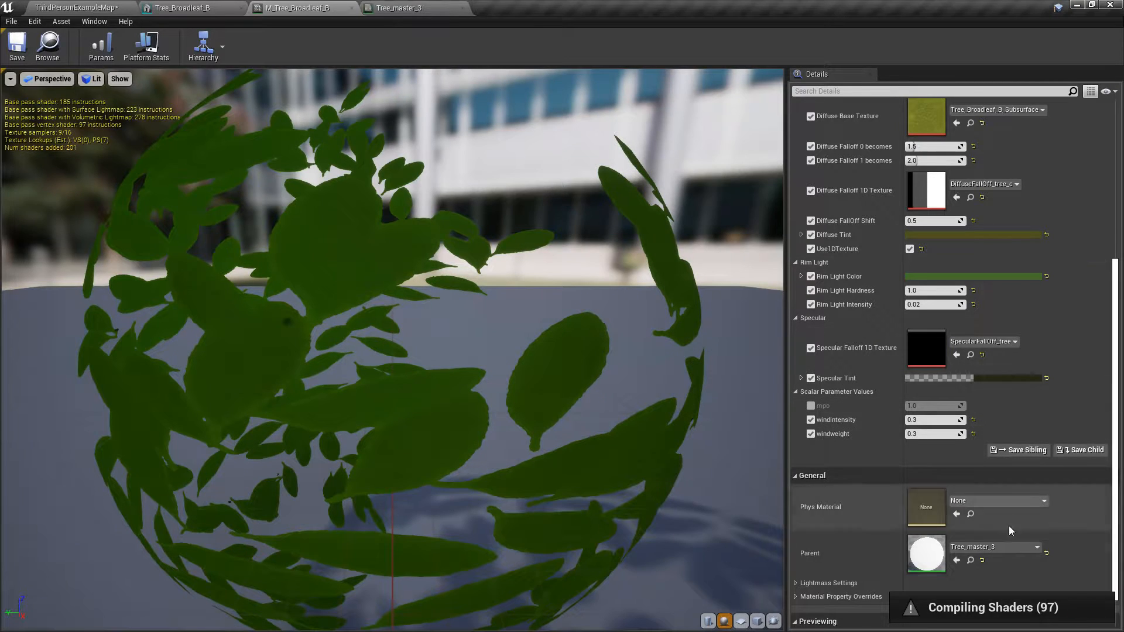
pyautogui.click(957, 561)
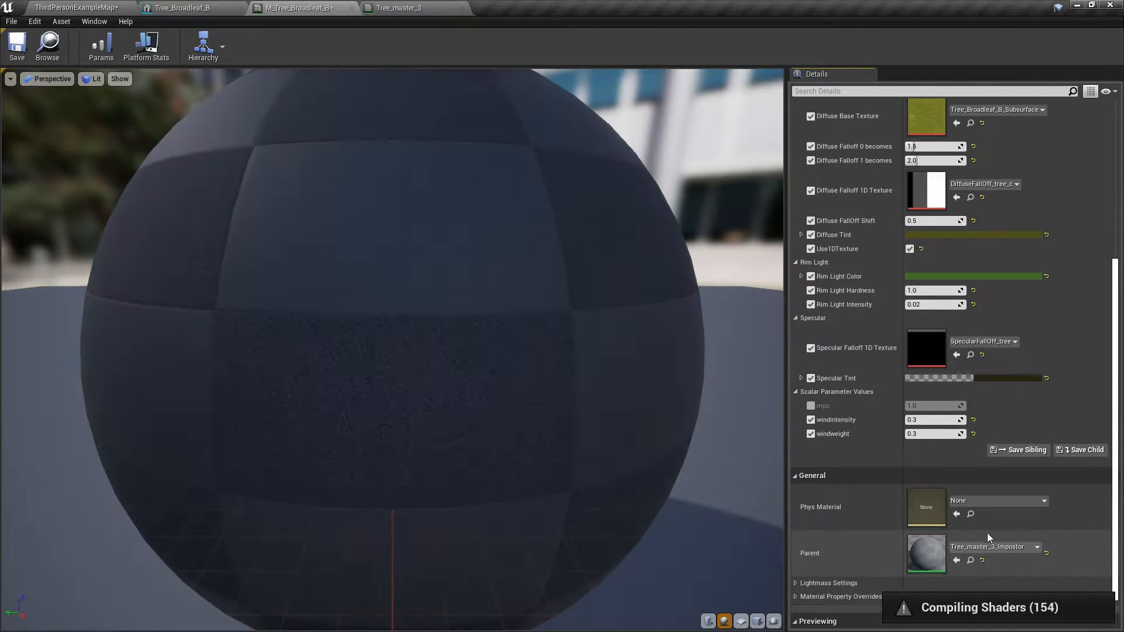
pyautogui.click(88, 8)
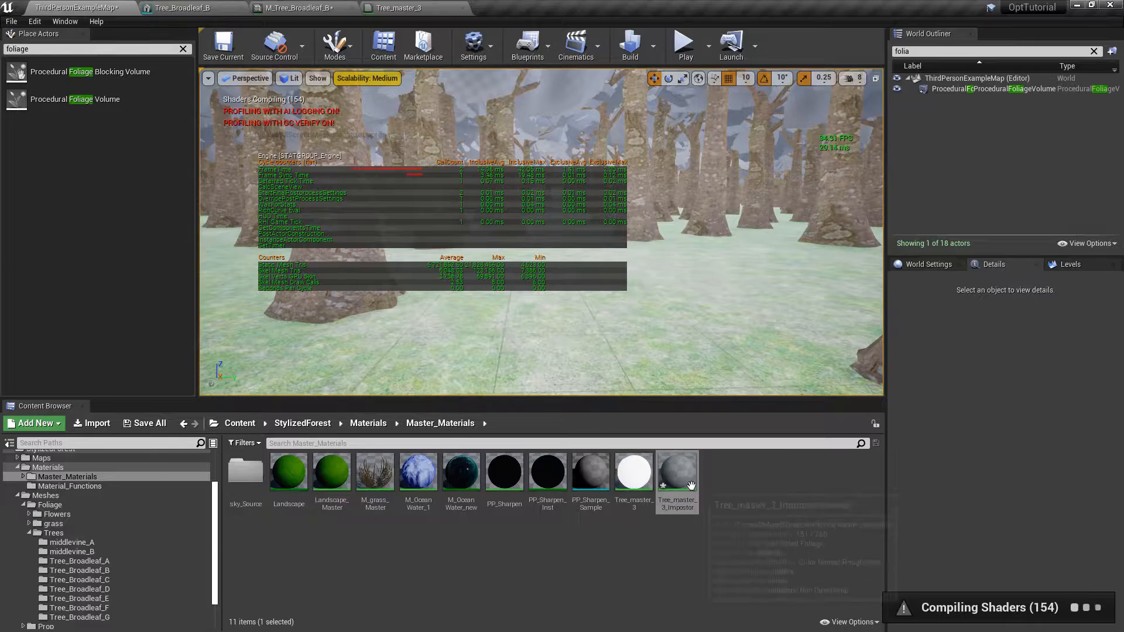
pyautogui.click(409, 9)
pyautogui.click(305, 8)
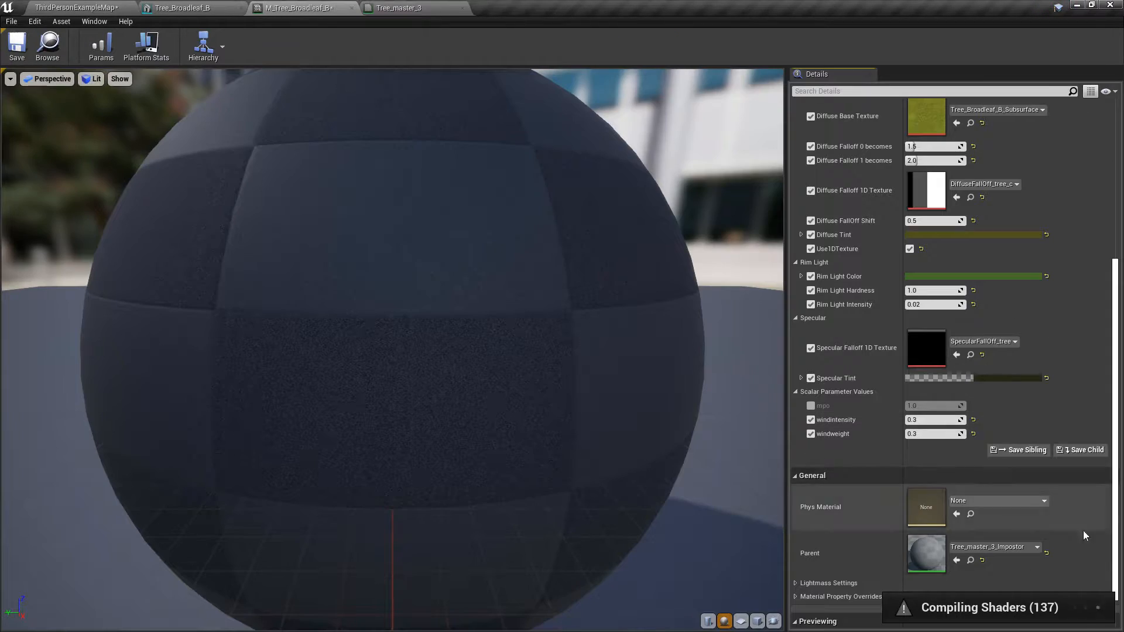
# - Close the original Tree_master_3 material and open Tree_master_3_Impostor for editing
pyautogui.click(410, 7)
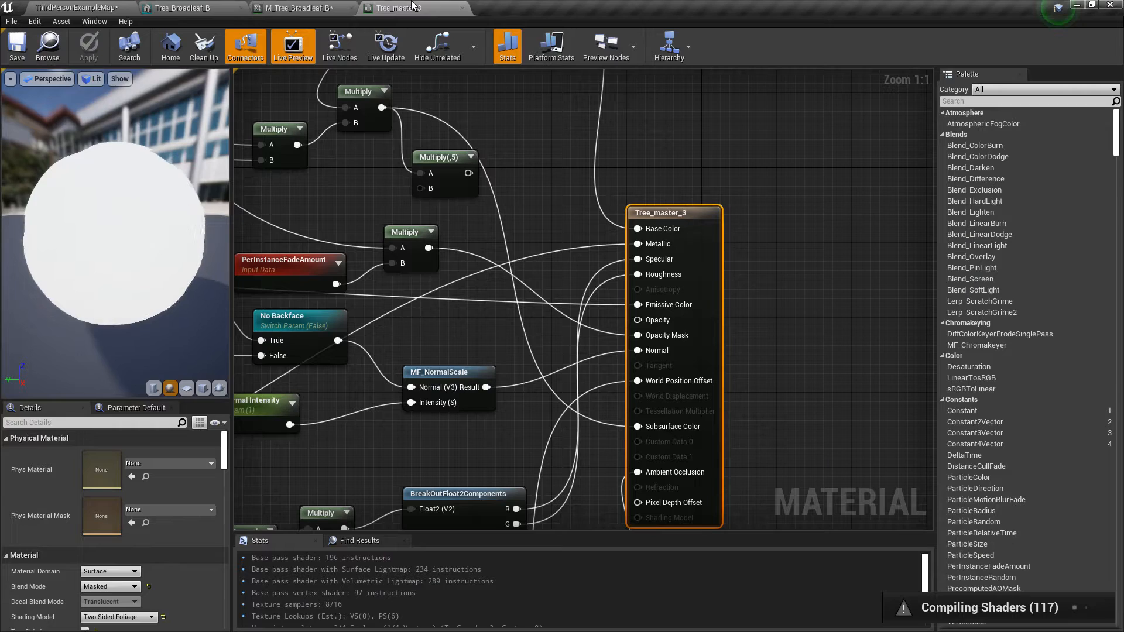
pyautogui.click(462, 9)
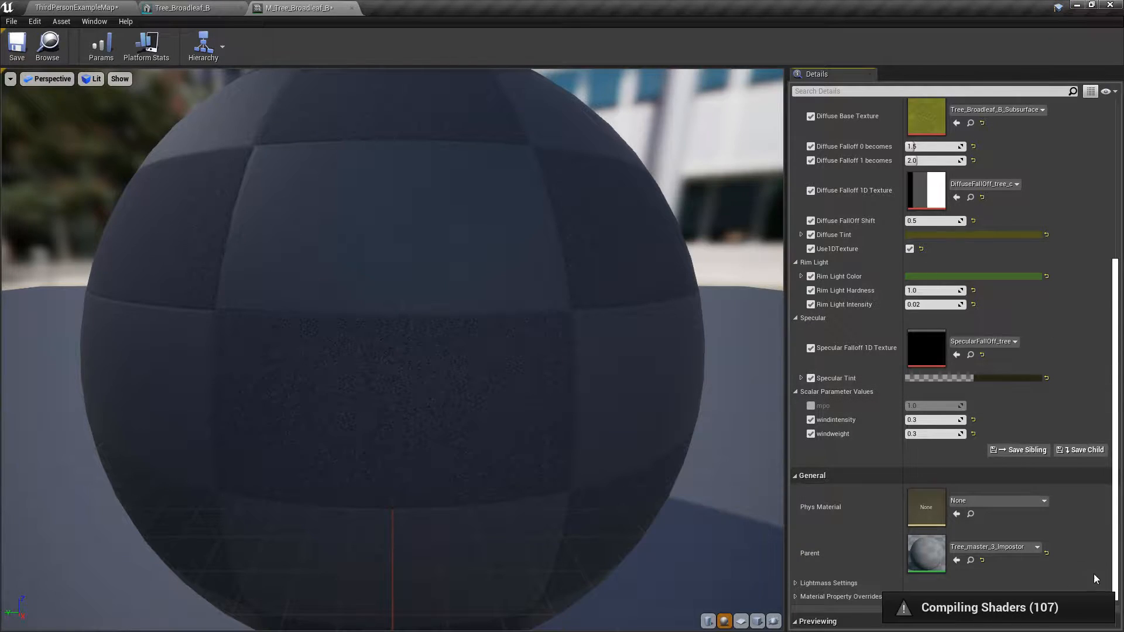
pyautogui.click(112, 6)
pyautogui.doubleClick(677, 471)
pyautogui.scroll(-4, 774, 338)
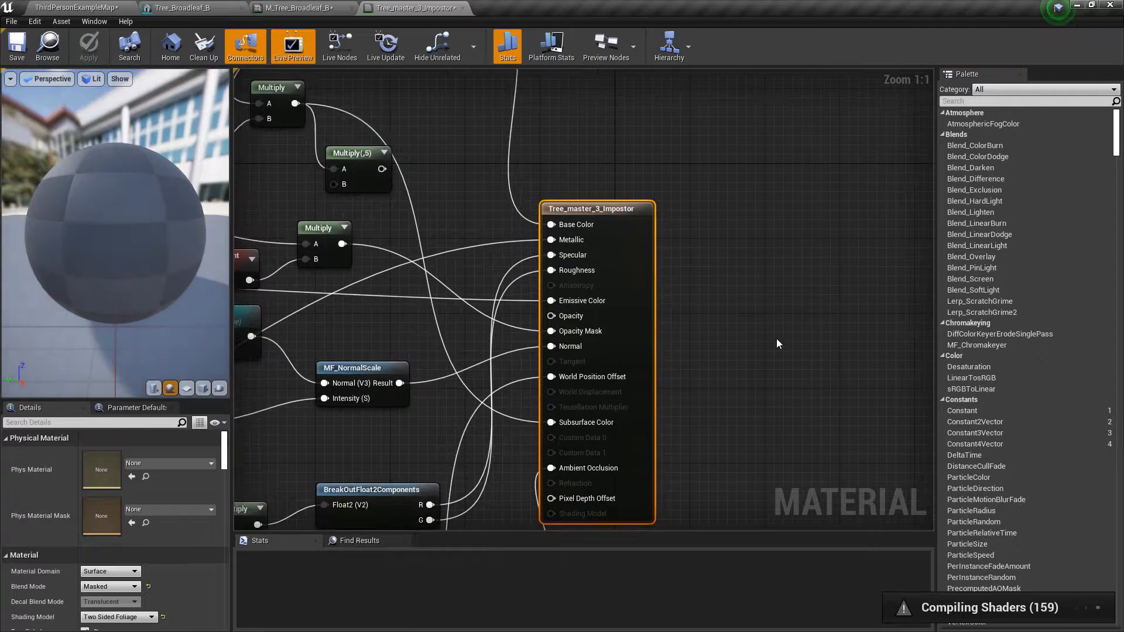
pyautogui.scroll(4, 610, 374)
# - Add a MakeMaterialAttributes node and align it beside the Tree_master_3_Impostor result node
pyautogui.rightClick(579, 334)
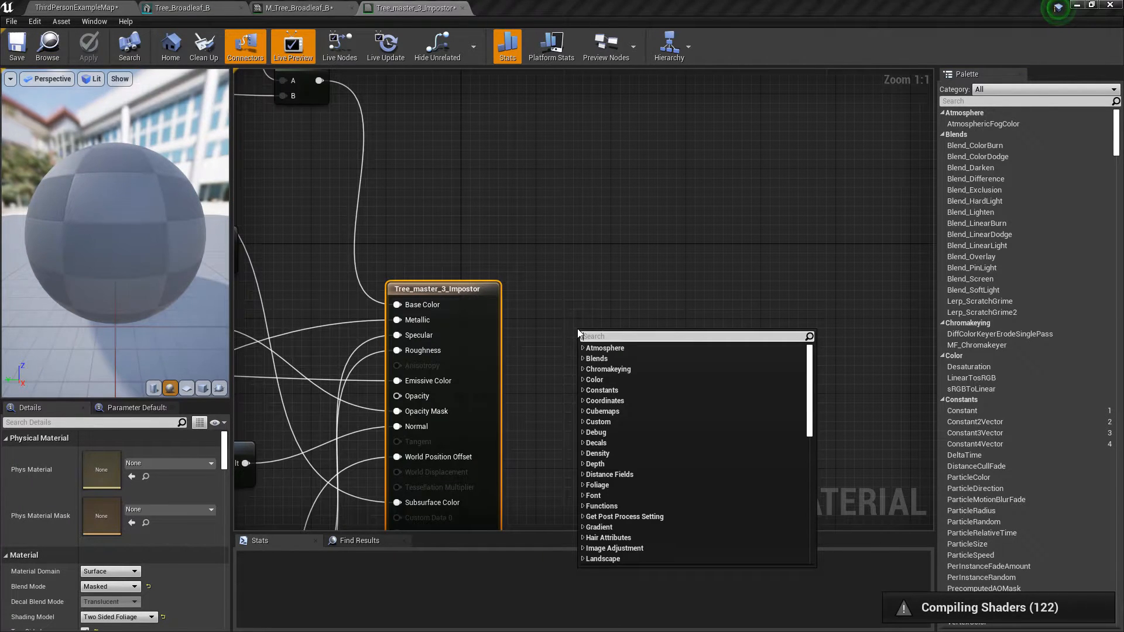
pyautogui.scroll(-10, 579, 333)
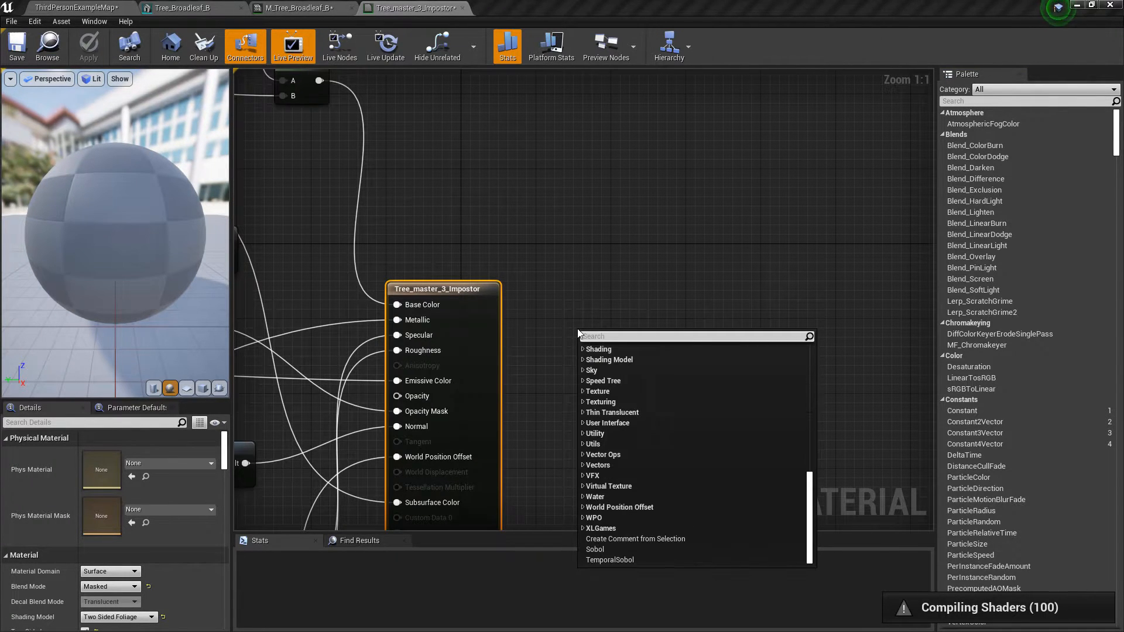
pyautogui.write('make attr')
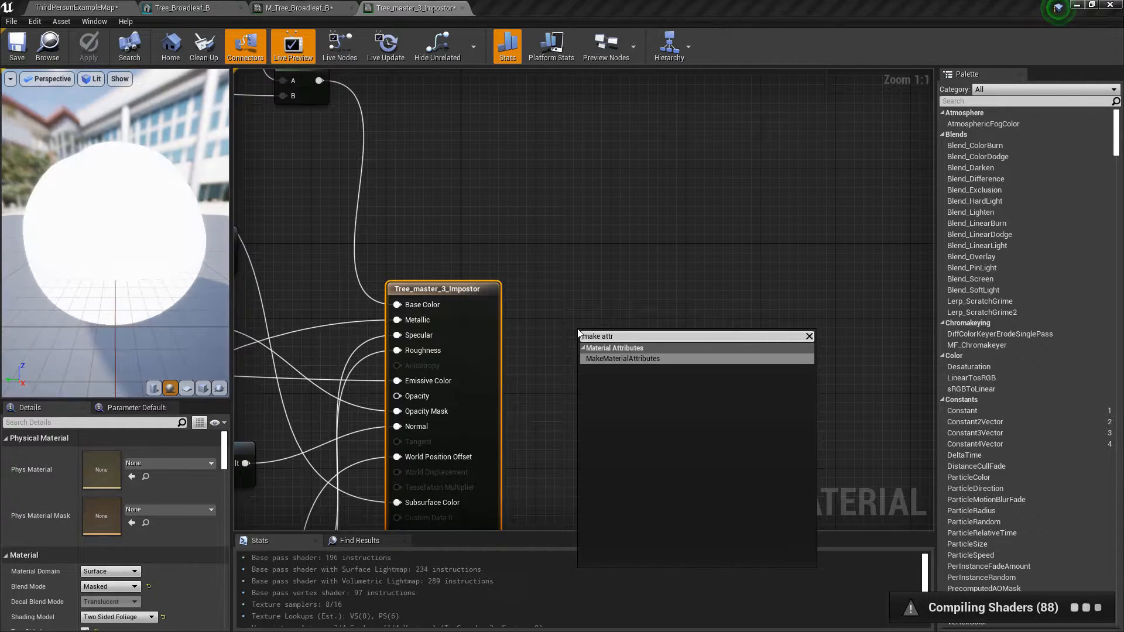
pyautogui.press('Return')
pyautogui.moveTo(654, 336); pyautogui.dragTo(622, 289)
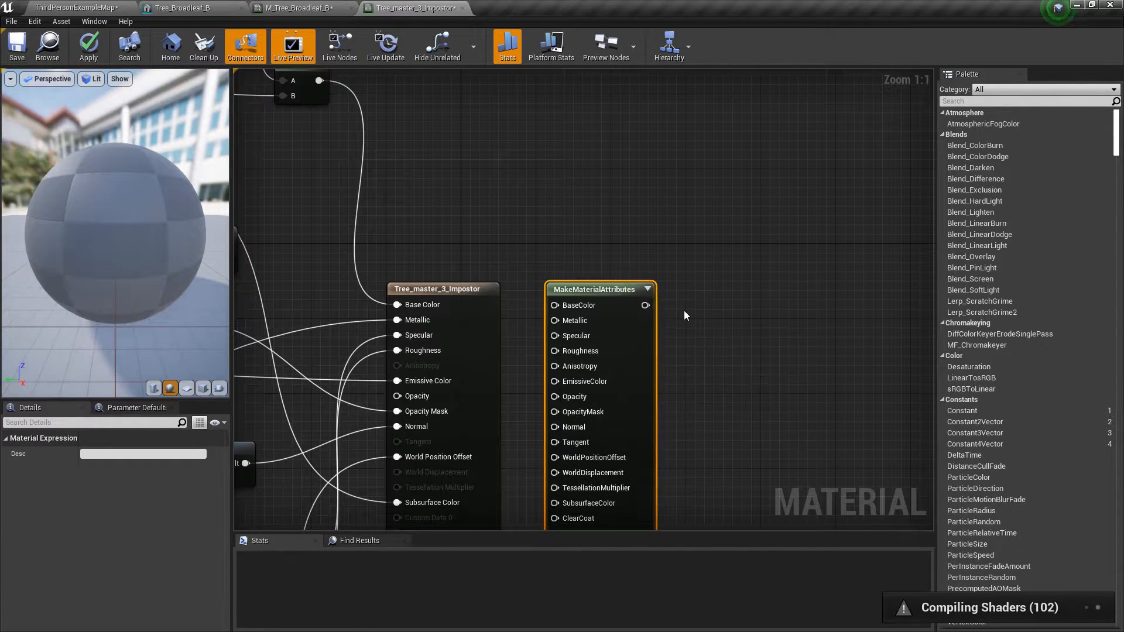
# - Add an ImposterCaptureSwitch node and connect the MakeMaterialAttributes output to its Material Attributes input
pyautogui.rightClick(684, 310)
pyautogui.write('impostor')
pyautogui.press('Up')
pyautogui.press('Up')
pyautogui.press('Up')
pyautogui.press('Return')
pyautogui.moveTo(645, 305); pyautogui.dragTo(693, 333)
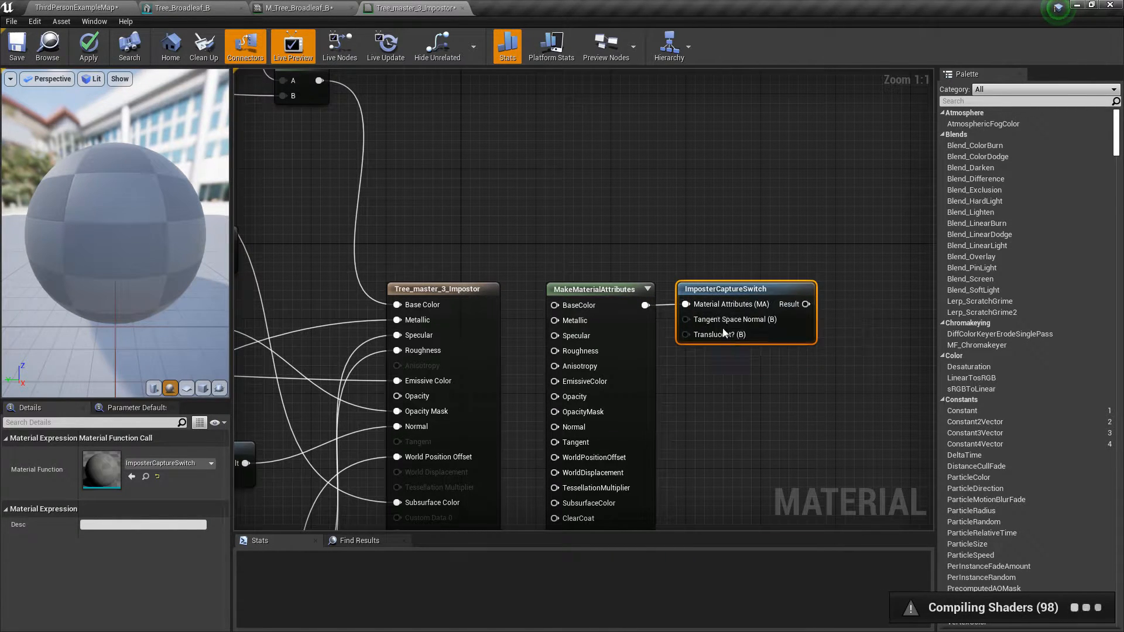
# - Find the Tangent Space Normal setting of the Tree_master_3_Impostor material and disable it
pyautogui.click(462, 289)
pyautogui.moveTo(496, 256); pyautogui.dragTo(598, 249, button='right')
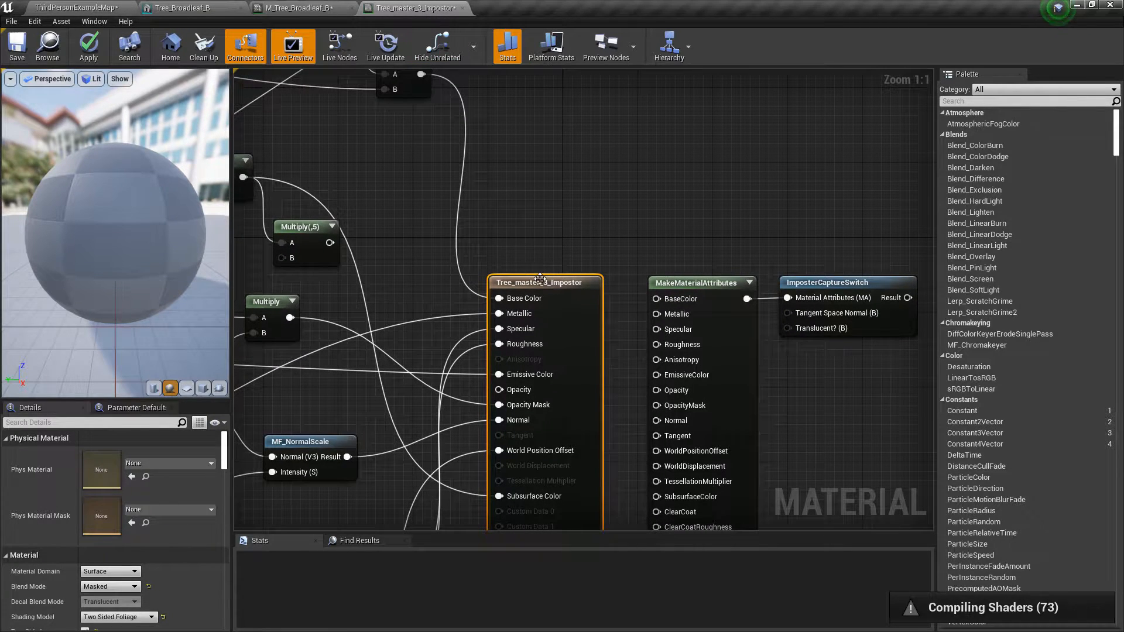
pyautogui.moveTo(539, 233); pyautogui.dragTo(549, 331)
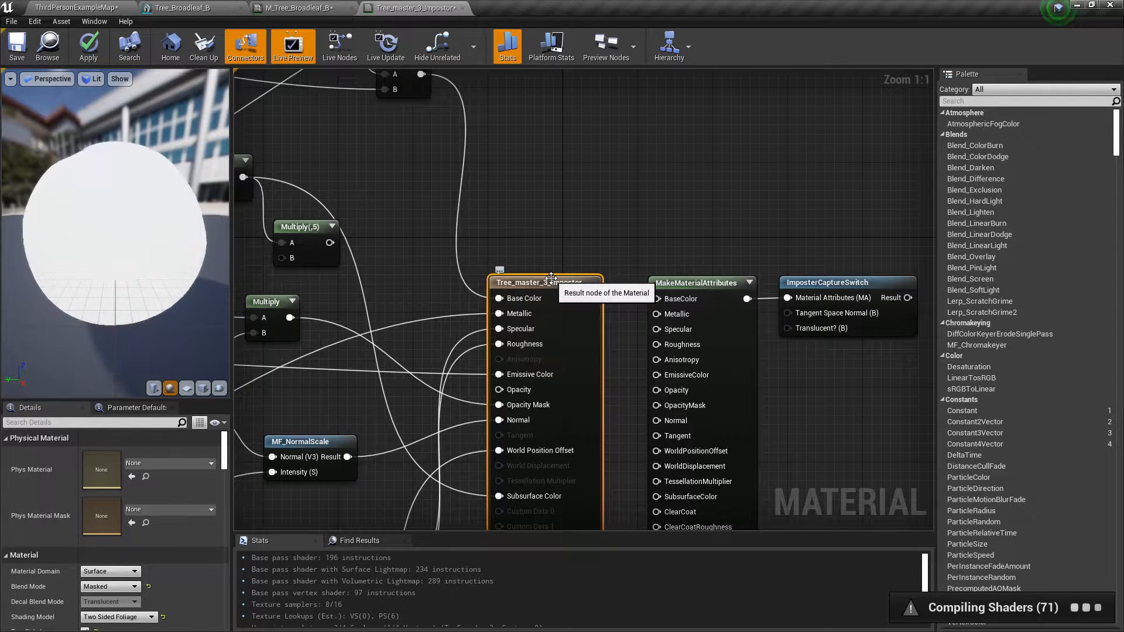
pyautogui.scroll(-4, 156, 532)
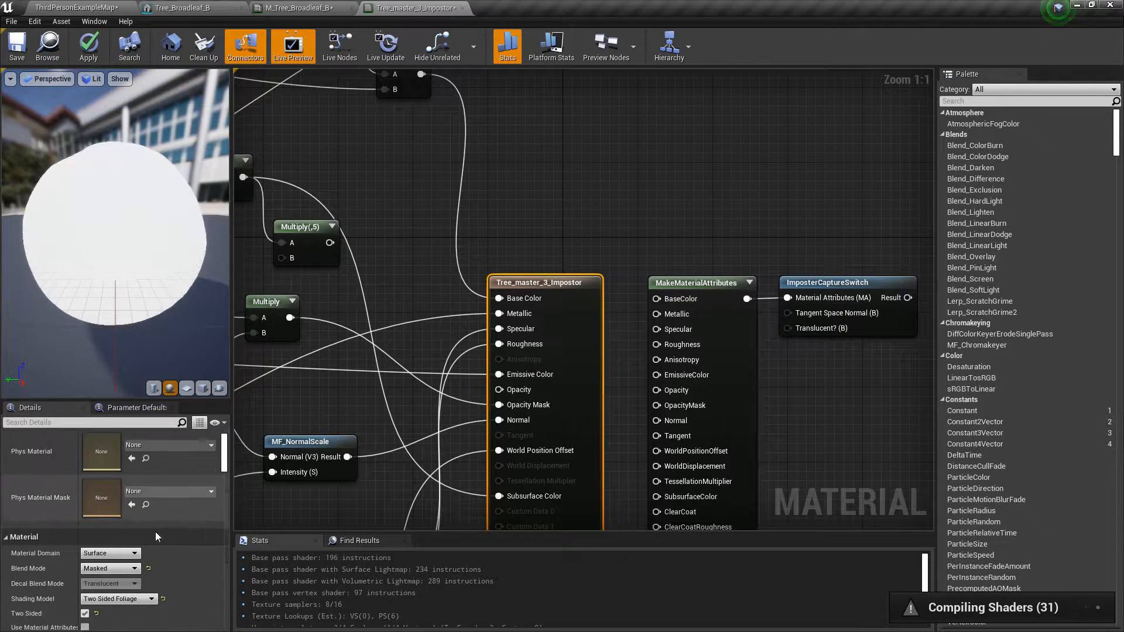
pyautogui.click(150, 423)
pyautogui.write('tan')
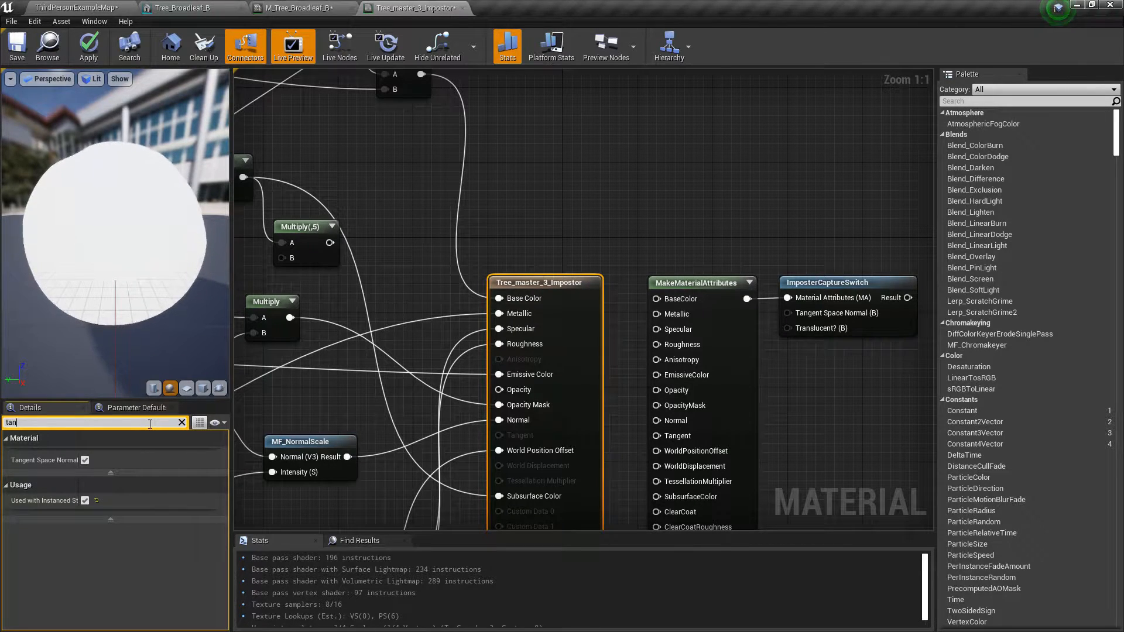
pyautogui.click(85, 460)
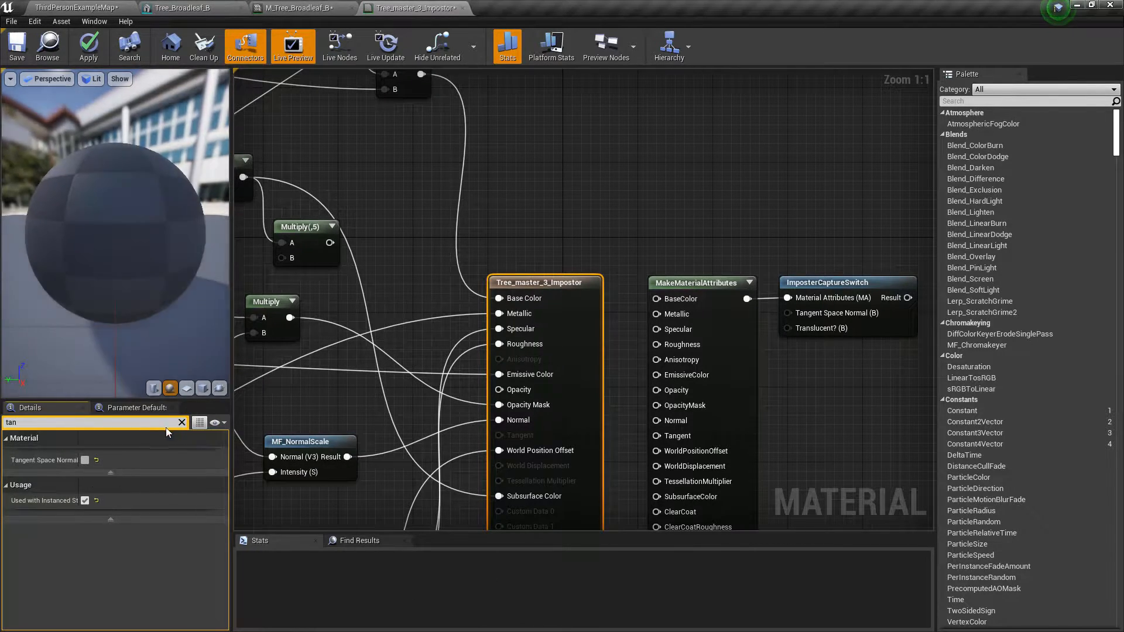
pyautogui.click(182, 422)
pyautogui.click(571, 256)
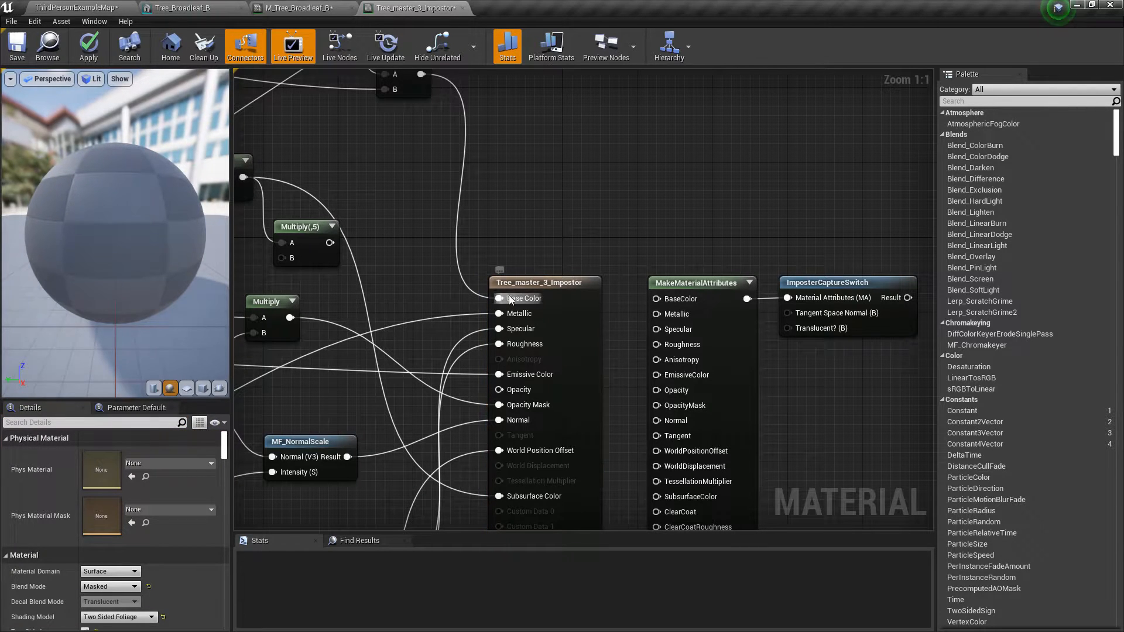
# - Move the Base Color, Metallic, Specular and Roughness connections from the result node to the matching MakeMaterialAttributes inputs
pyautogui.keyDown('ctrl'); pyautogui.moveTo(509, 299); pyautogui.dragTo(657, 299); pyautogui.keyUp('ctrl')
pyautogui.keyDown('ctrl'); pyautogui.moveTo(499, 314); pyautogui.dragTo(657, 313); pyautogui.keyUp('ctrl')
pyautogui.keyDown('ctrl'); pyautogui.moveTo(499, 329); pyautogui.dragTo(656, 329); pyautogui.keyUp('ctrl')
pyautogui.keyDown('ctrl'); pyautogui.moveTo(498, 344); pyautogui.dragTo(657, 345); pyautogui.keyUp('ctrl')
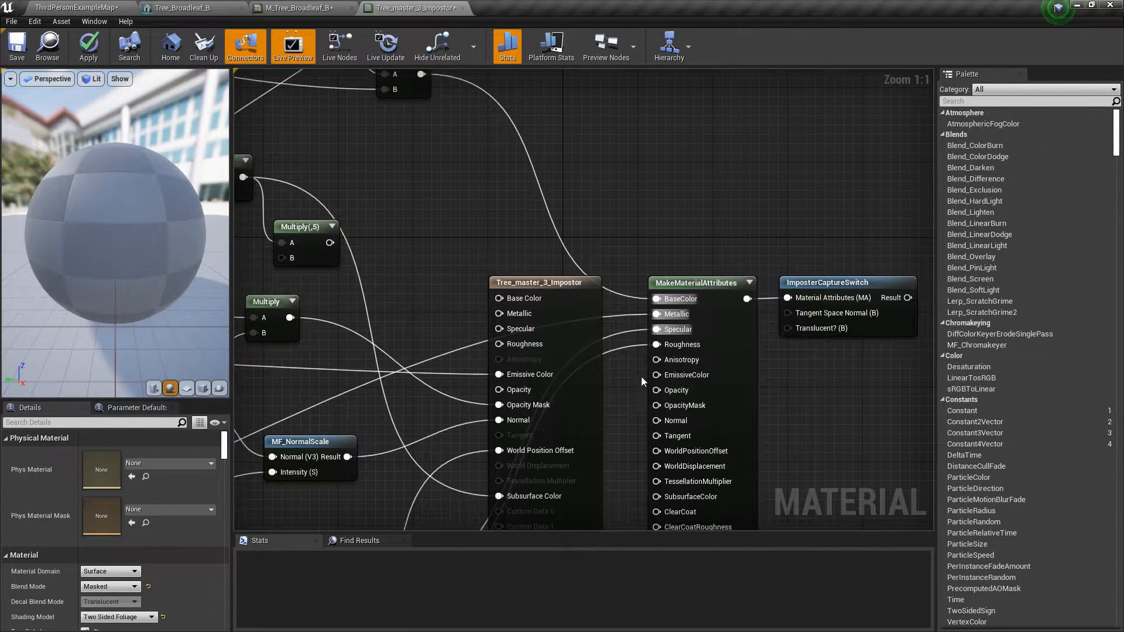
# - Move the Emissive Color, Opacity Mask, Normal, World Position Offset, Subsurface Color and Ambient Occlusion connections to the matching MakeMaterialAttributes inputs
pyautogui.moveTo(646, 367); pyautogui.dragTo(636, 277, button='right')
pyautogui.keyDown('ctrl'); pyautogui.moveTo(489, 284); pyautogui.dragTo(647, 288); pyautogui.keyUp('ctrl')
pyautogui.keyDown('ctrl'); pyautogui.moveTo(489, 315); pyautogui.dragTo(647, 330); pyautogui.keyUp('ctrl')
pyautogui.keyDown('ctrl'); pyautogui.moveTo(490, 360); pyautogui.dragTo(648, 360); pyautogui.keyUp('ctrl')
pyautogui.moveTo(594, 434); pyautogui.dragTo(584, 346, button='right')
pyautogui.keyDown('ctrl'); pyautogui.moveTo(480, 318); pyautogui.dragTo(638, 319); pyautogui.keyUp('ctrl')
pyautogui.keyDown('ctrl'); pyautogui.moveTo(481, 365); pyautogui.dragTo(638, 365); pyautogui.keyUp('ctrl')
# - Enable Use Material Attributes on the result node and connect the ImposterCaptureSwitch Result to it, placing it after that switch
pyautogui.moveTo(609, 333); pyautogui.dragTo(597, 490, button='right')
pyautogui.click(513, 260)
pyautogui.scroll(-2, 88, 557)
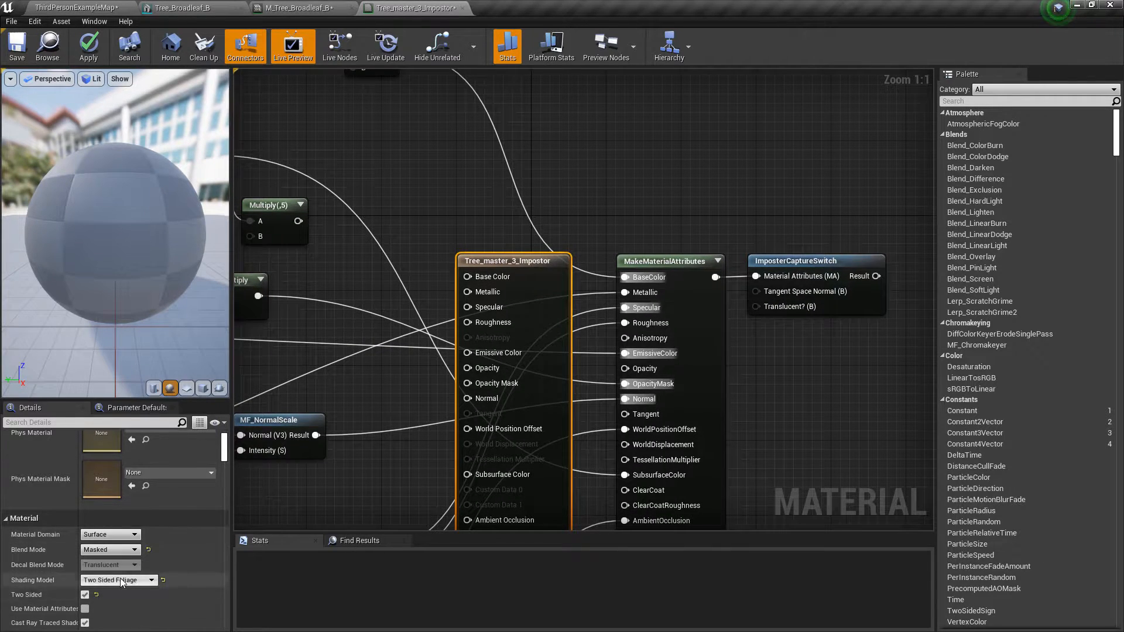
pyautogui.click(84, 571)
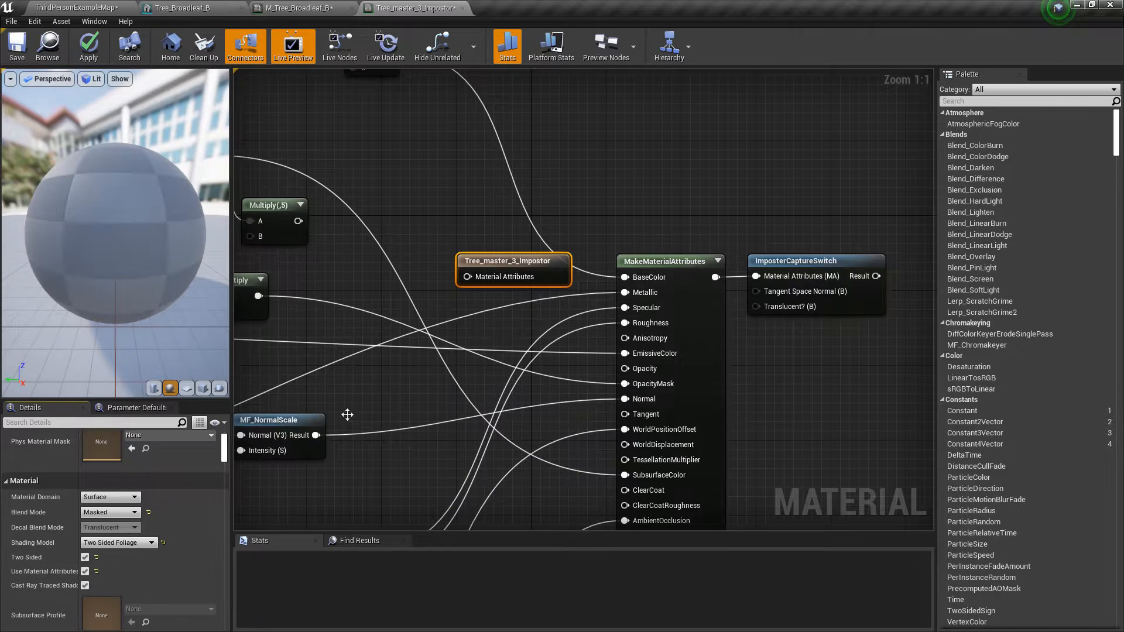
pyautogui.moveTo(516, 262); pyautogui.dragTo(633, 267)
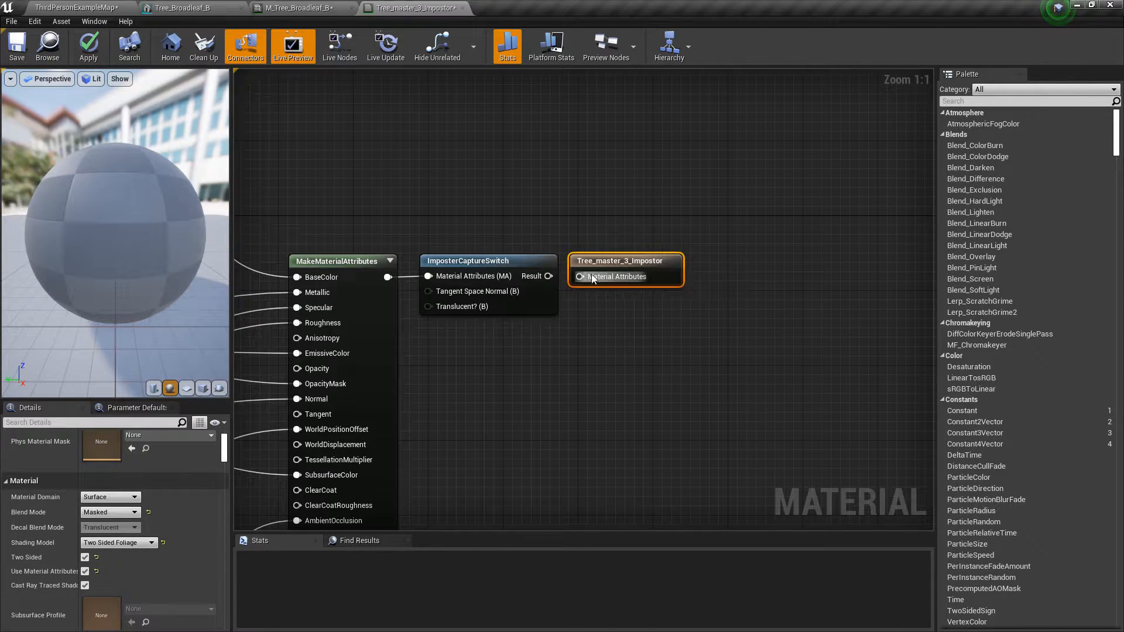
pyautogui.moveTo(549, 276); pyautogui.dragTo(580, 278)
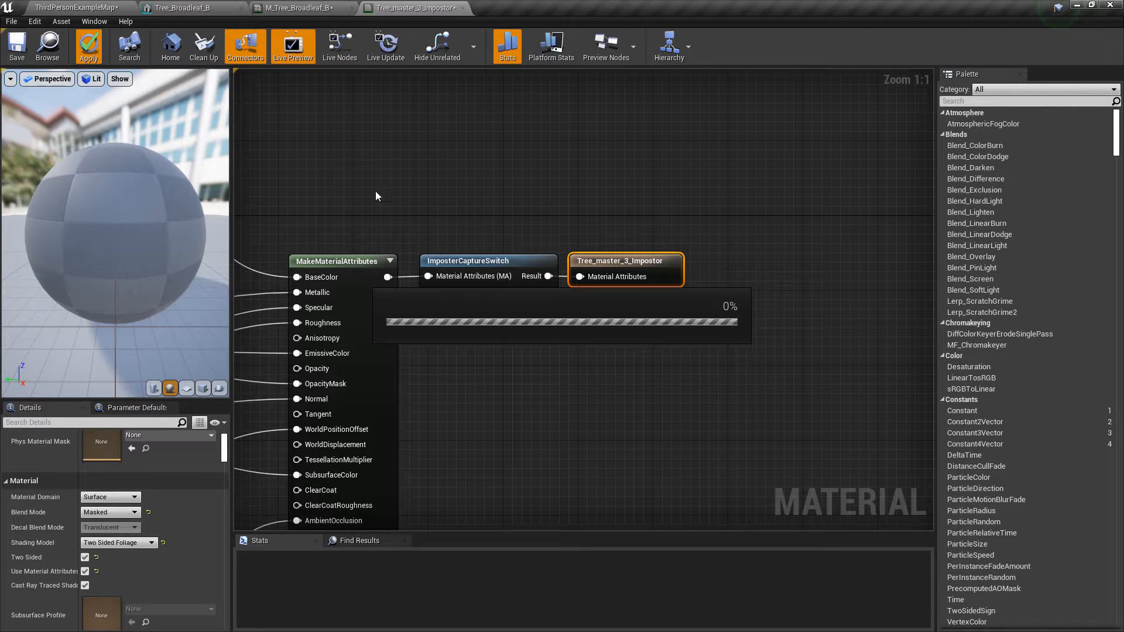
# - Check the M_Tree_Broadleaf_B instance and the Tree_Broadleaf_B mesh with the edited parent material
pyautogui.click(299, 8)
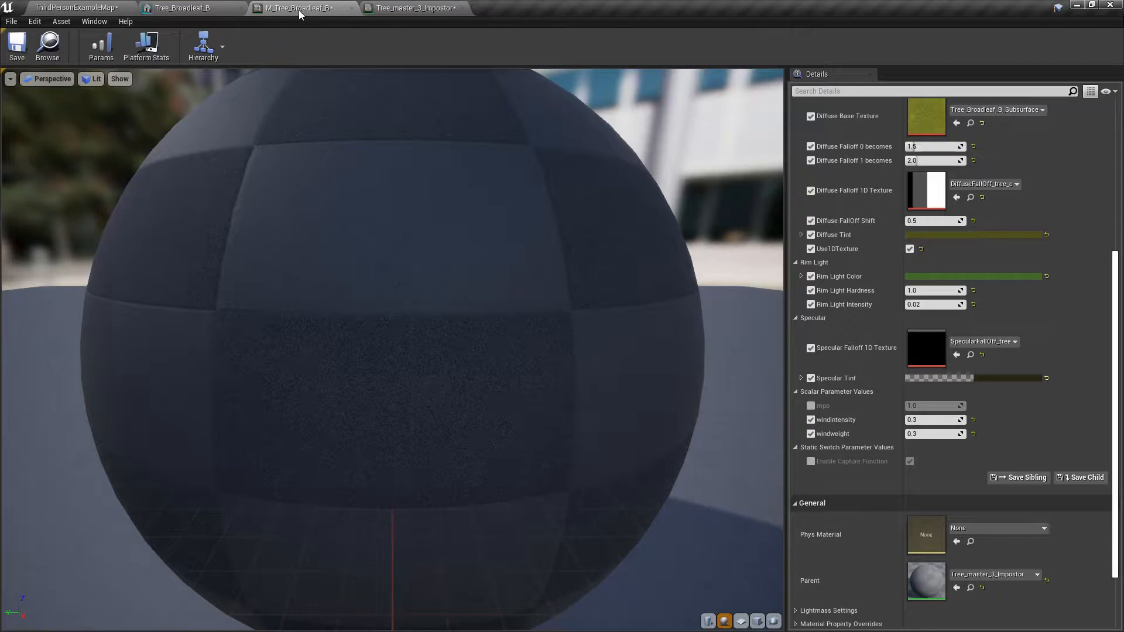
pyautogui.click(182, 8)
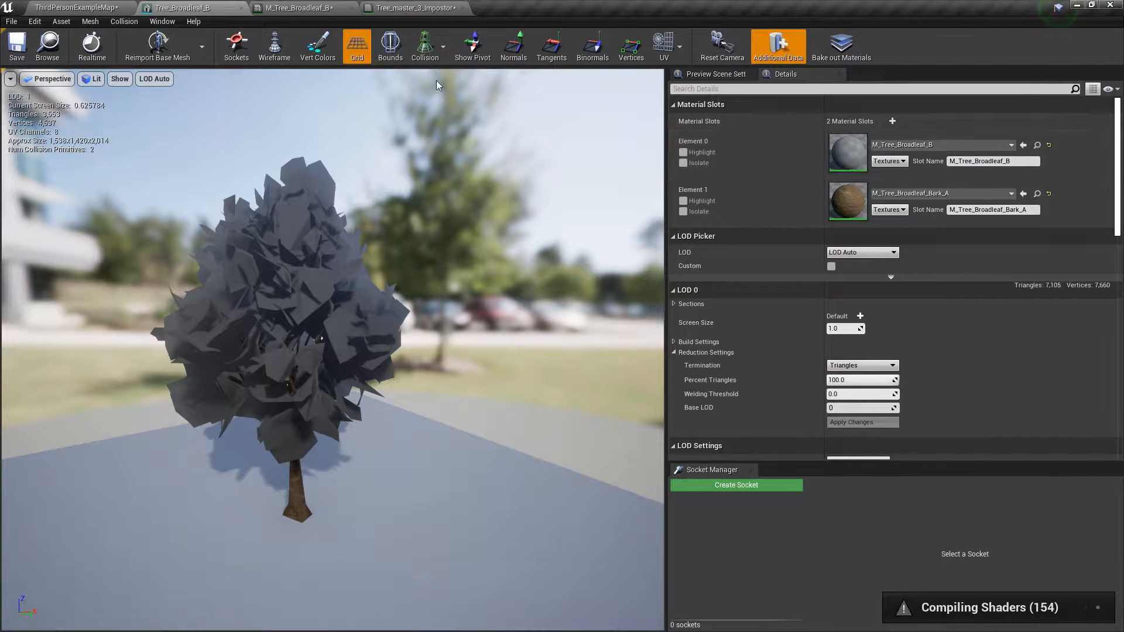
# - Open the M_Tree_Broadleaf_Bark_A material from the Tree_Broadleaf_B mesh's Element 1 slot
pyautogui.click(307, 8)
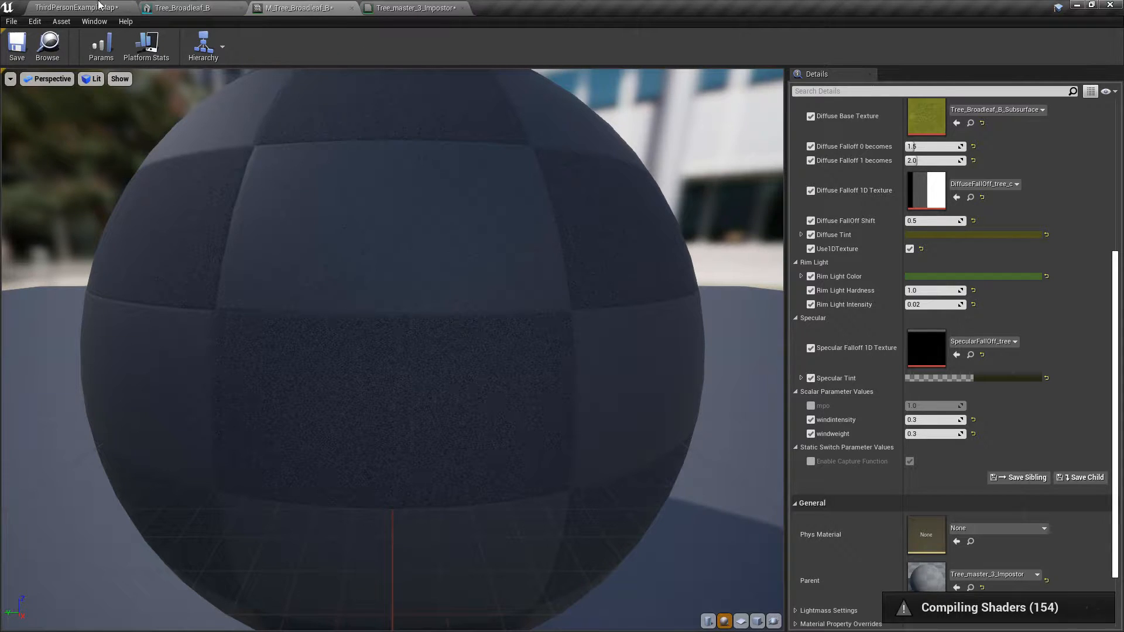
pyautogui.click(181, 8)
pyautogui.doubleClick(848, 196)
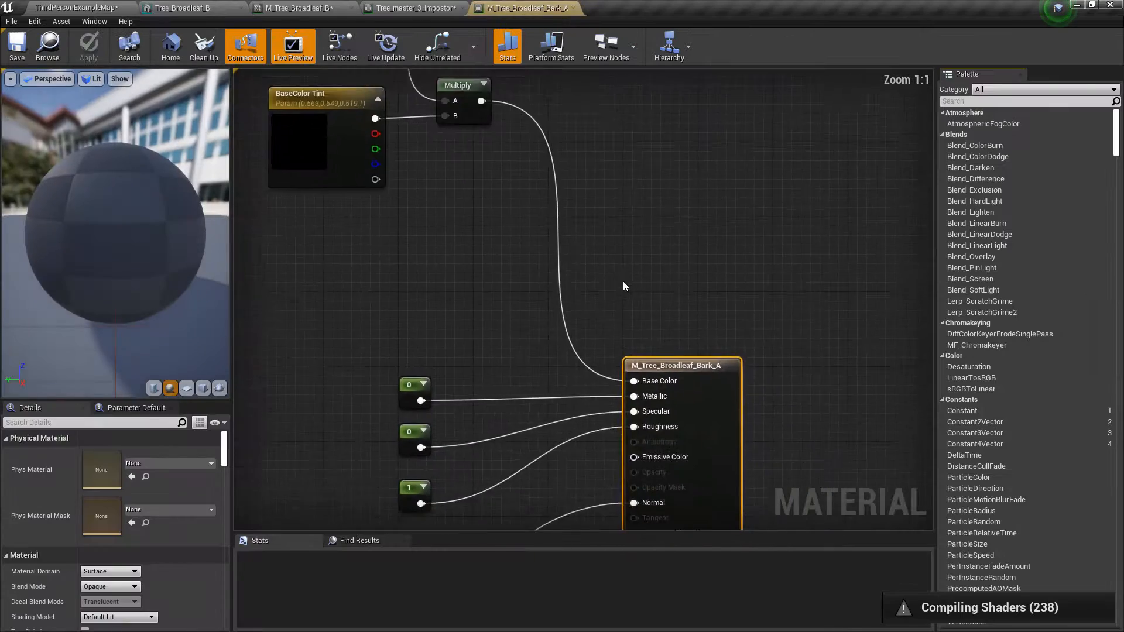
pyautogui.moveTo(352, 178); pyautogui.dragTo(462, 269)
pyautogui.click(523, 9)
pyautogui.click(622, 211)
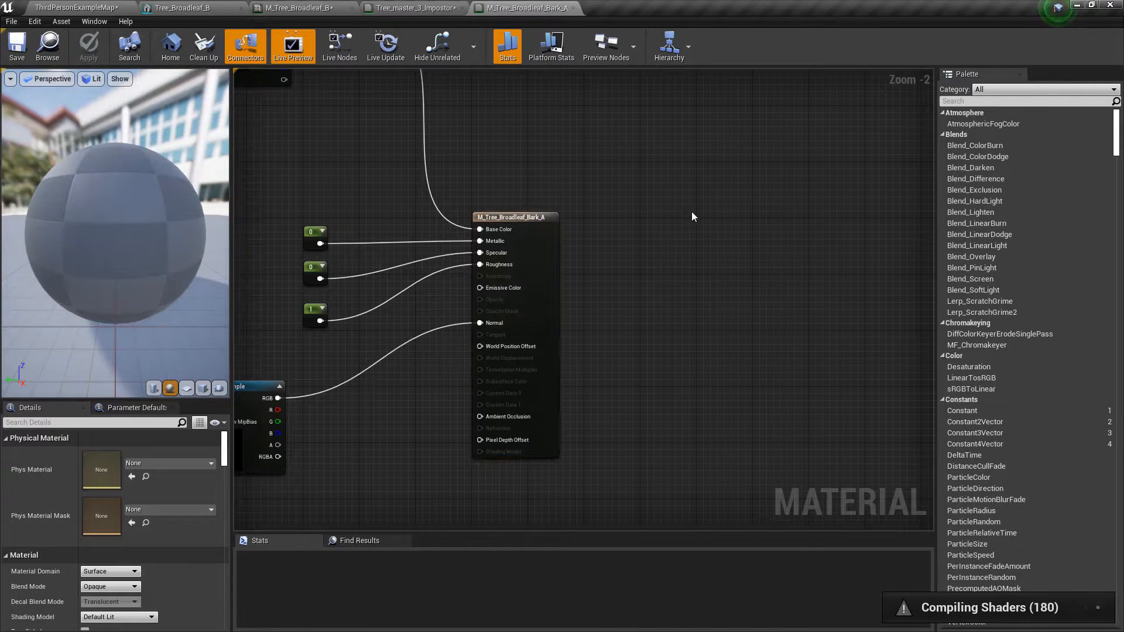
# - Paste the MakeMaterialAttributes and ImposterCaptureSwitch nodes beside the original bark material's result node
pyautogui.hotkey('ctrl', 'v')
pyautogui.moveTo(726, 285); pyautogui.dragTo(705, 271)
pyautogui.scroll(2, 566, 213)
pyautogui.moveTo(566, 212); pyautogui.dragTo(654, 264, button='right')
pyautogui.click(574, 271)
pyautogui.click(132, 422)
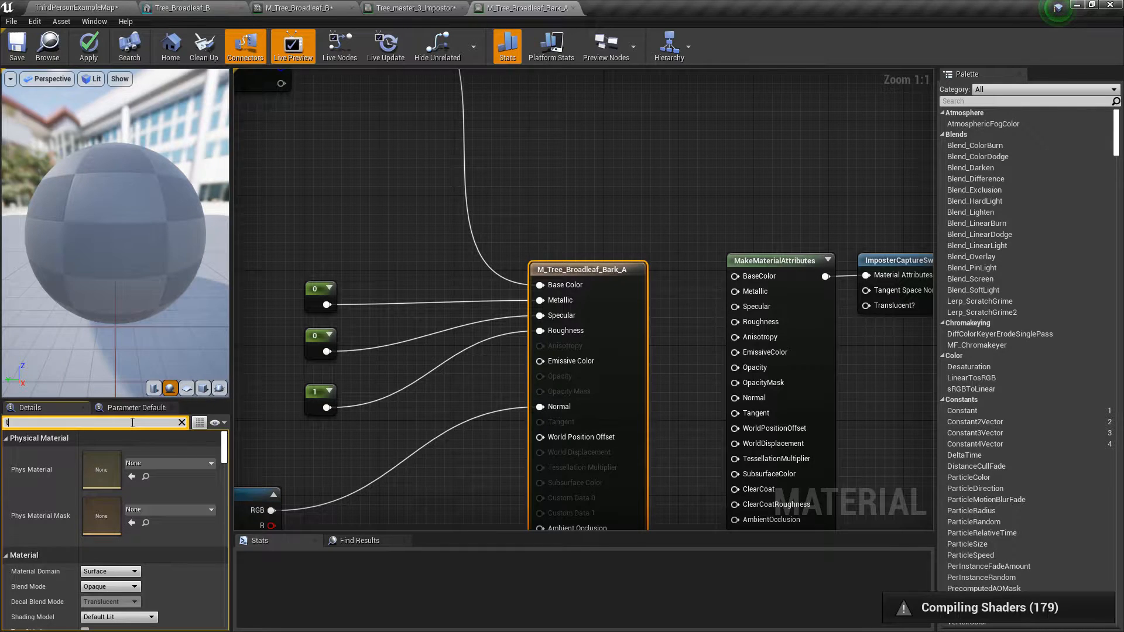
pyautogui.write('tan')
pyautogui.click(182, 422)
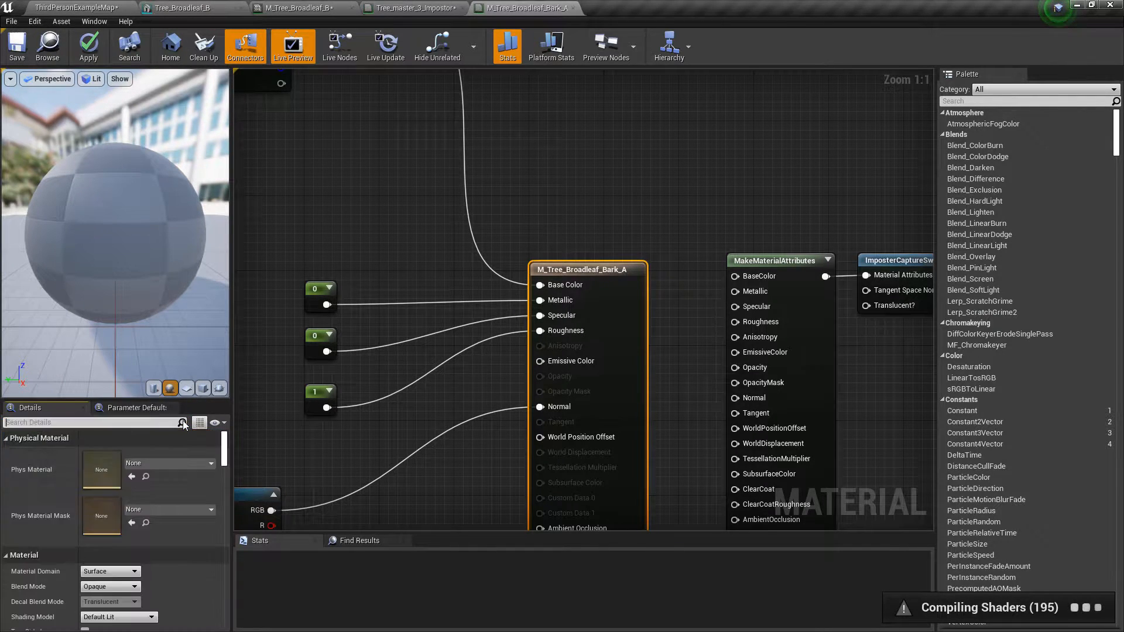
# - Try moving the Base Color and Metallic connections to MakeMaterialAttributes in the original bark material, and undo the moves
pyautogui.keyDown('ctrl'); pyautogui.moveTo(540, 284); pyautogui.dragTo(735, 276); pyautogui.keyUp('ctrl')
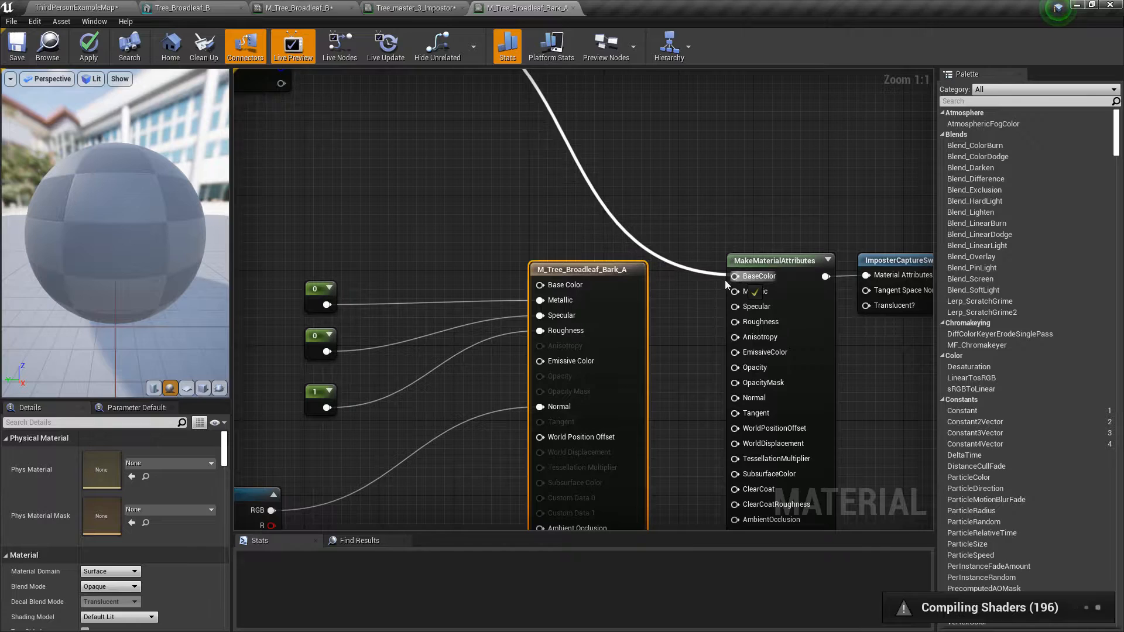
pyautogui.keyDown('ctrl'); pyautogui.moveTo(549, 305); pyautogui.dragTo(742, 295); pyautogui.keyUp('ctrl')
pyautogui.hotkey('ctrl', 'z')
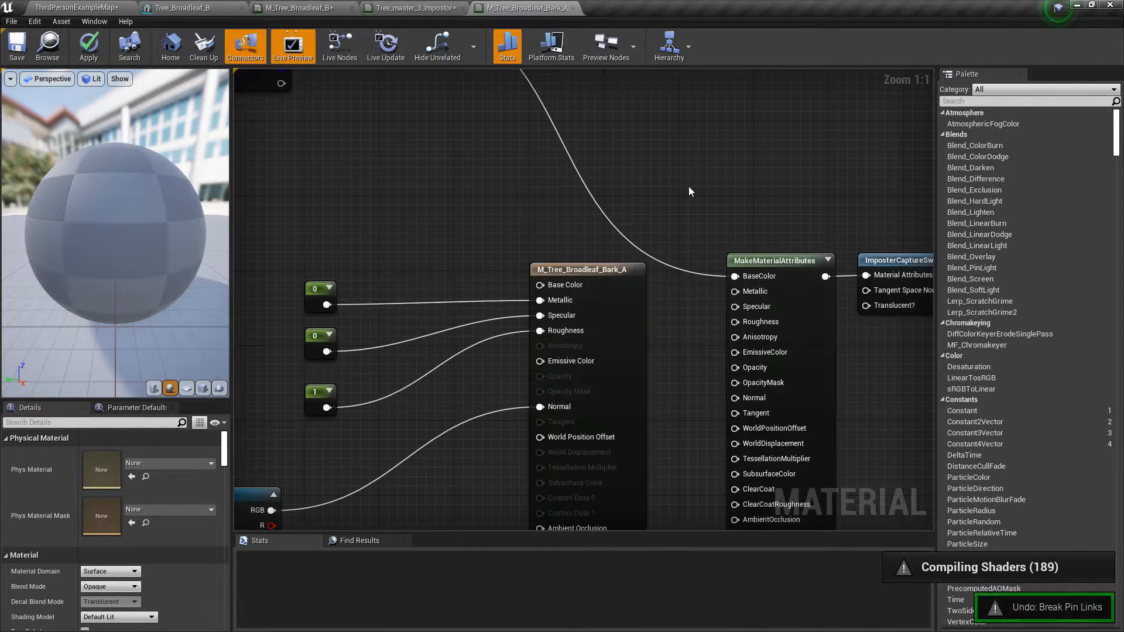
pyautogui.hotkey('ctrl', 'z')
pyautogui.hotkey('ctrl', 'z')
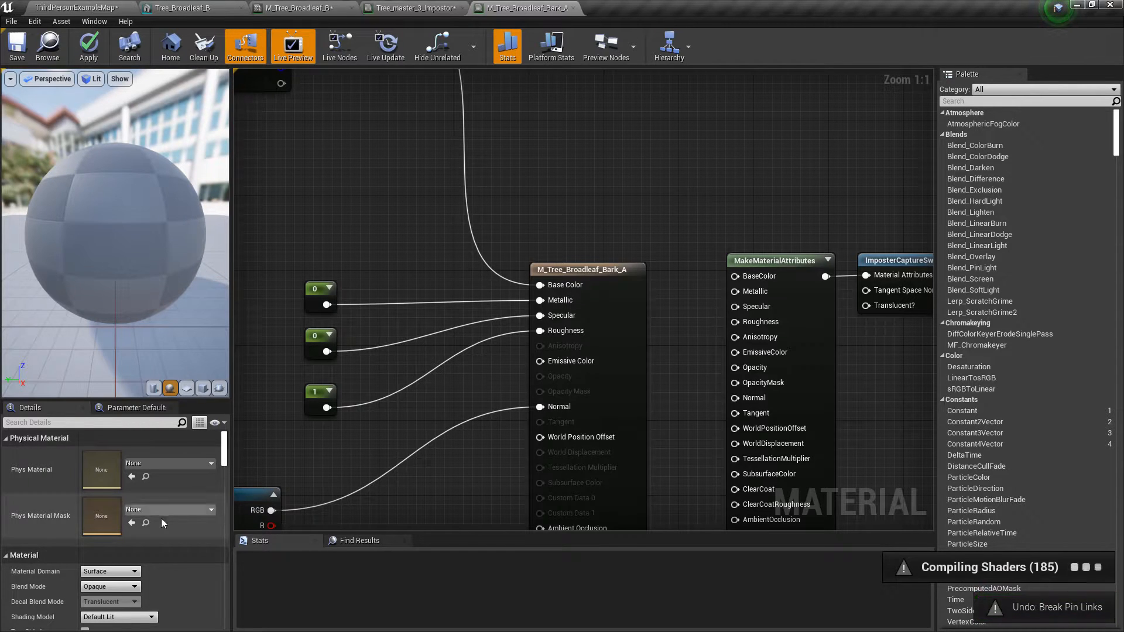
# - Check the original bark material's Tangent Space Normal setting and undo the pasted impostor nodes
pyautogui.click(601, 269)
pyautogui.click(137, 422)
pyautogui.write('tan')
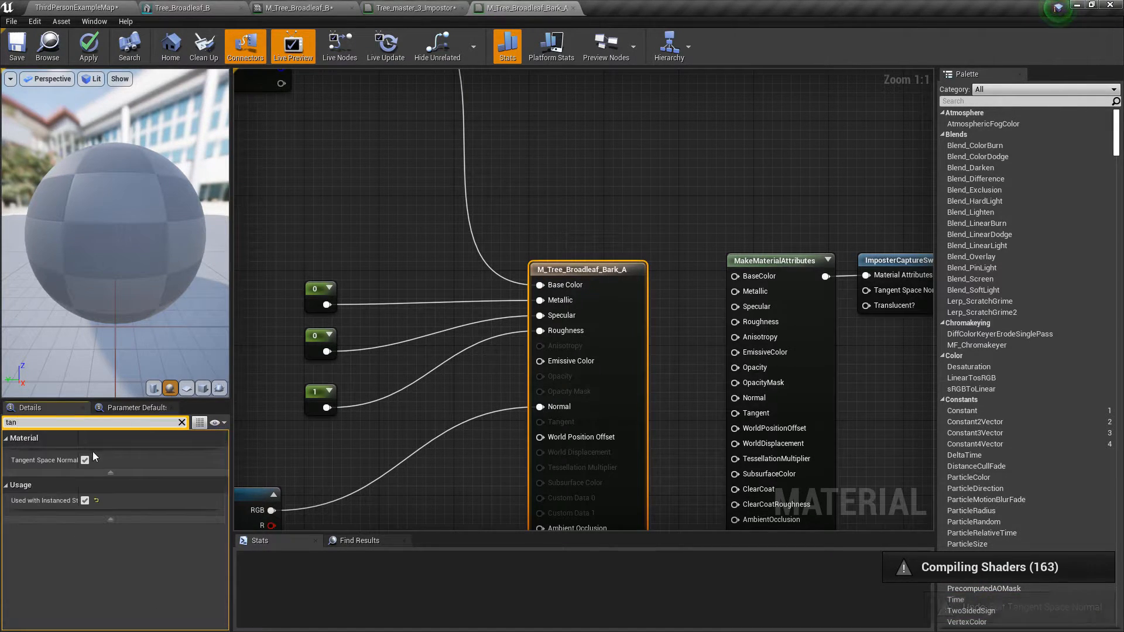
pyautogui.click(600, 125)
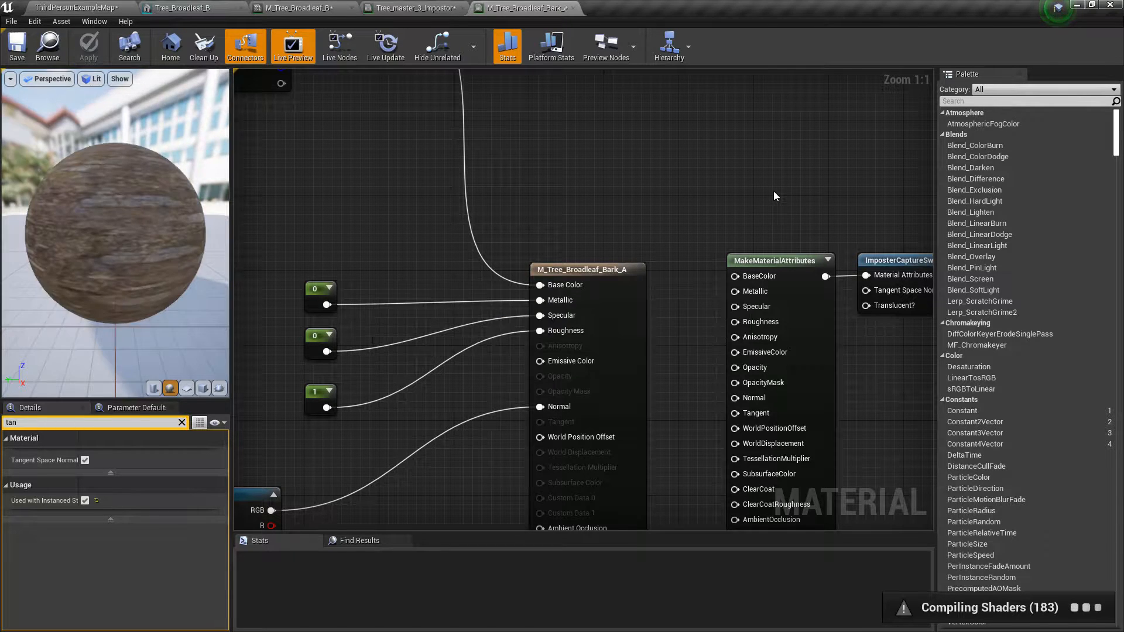
pyautogui.hotkey('ctrl', 'z')
pyautogui.hotkey('ctrl', 'z')
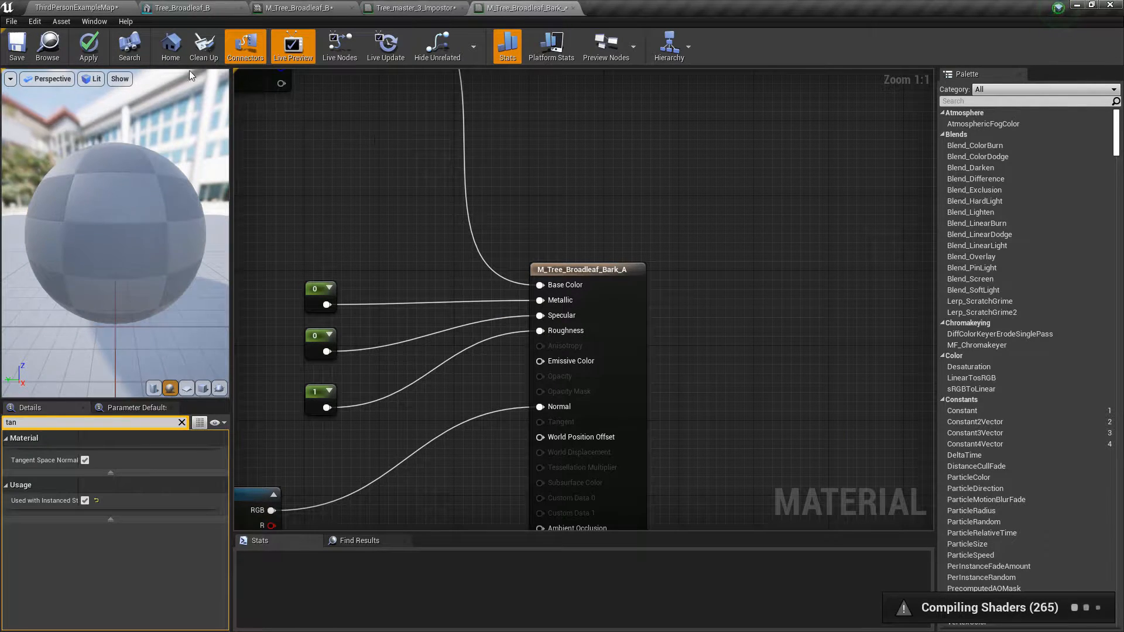
# - Locate the bark material in the Content Browser and duplicate it as M_Tree_Broadleaf_Bark_A_Impostor
pyautogui.click(48, 47)
pyautogui.hotkey('ctrl', 'w')
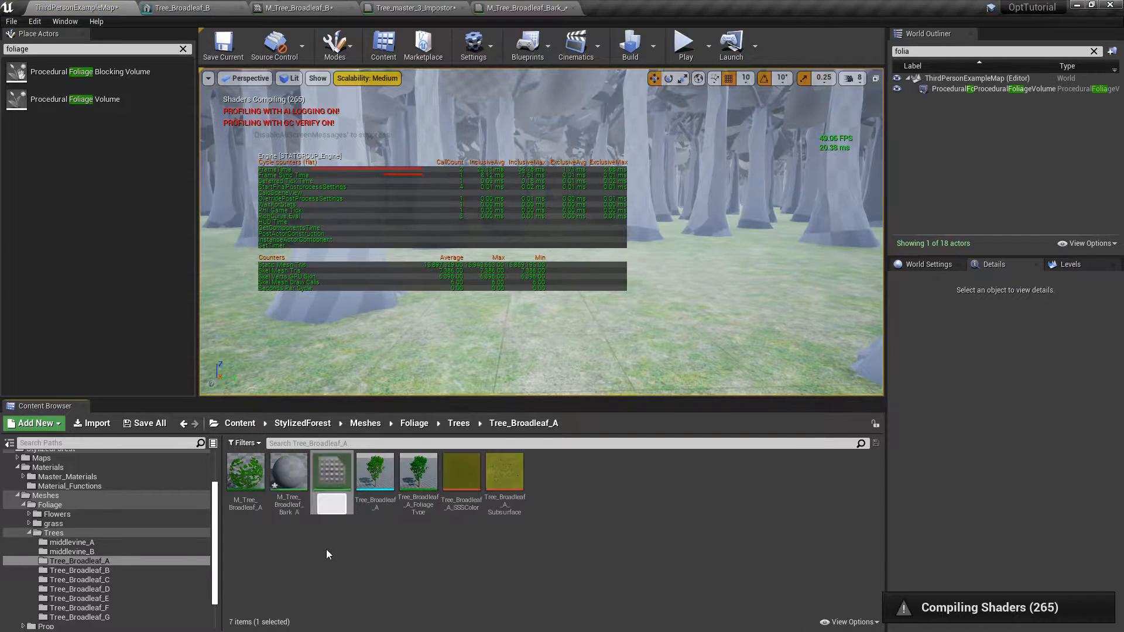
pyautogui.press('BackSpace')
pyautogui.write('_Im')
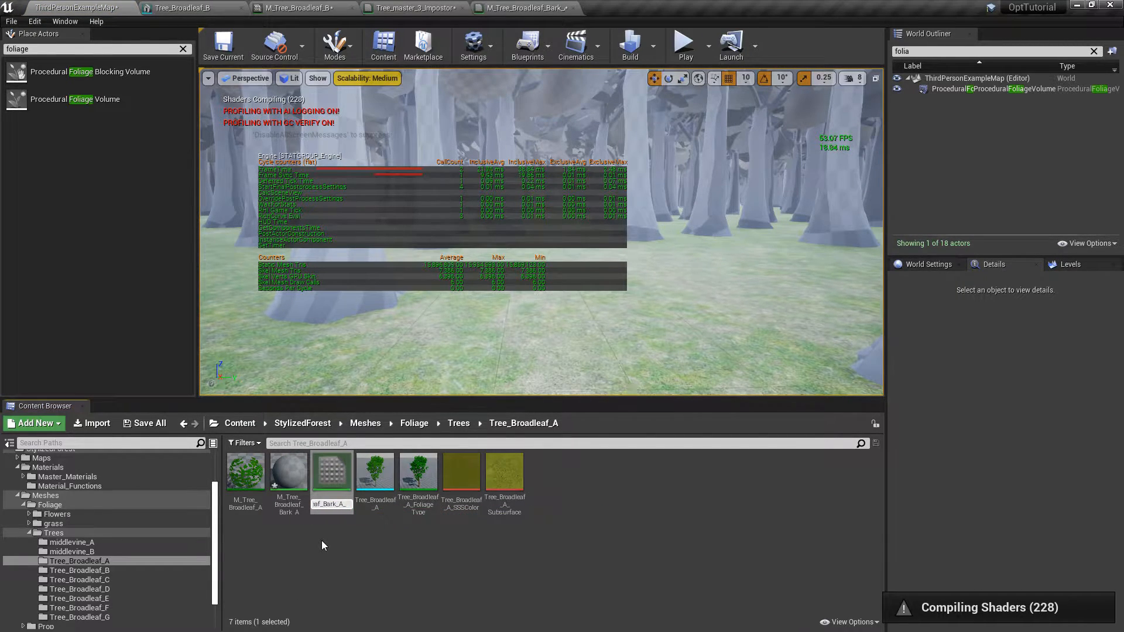
pyautogui.write('post')
pyautogui.press('Return')
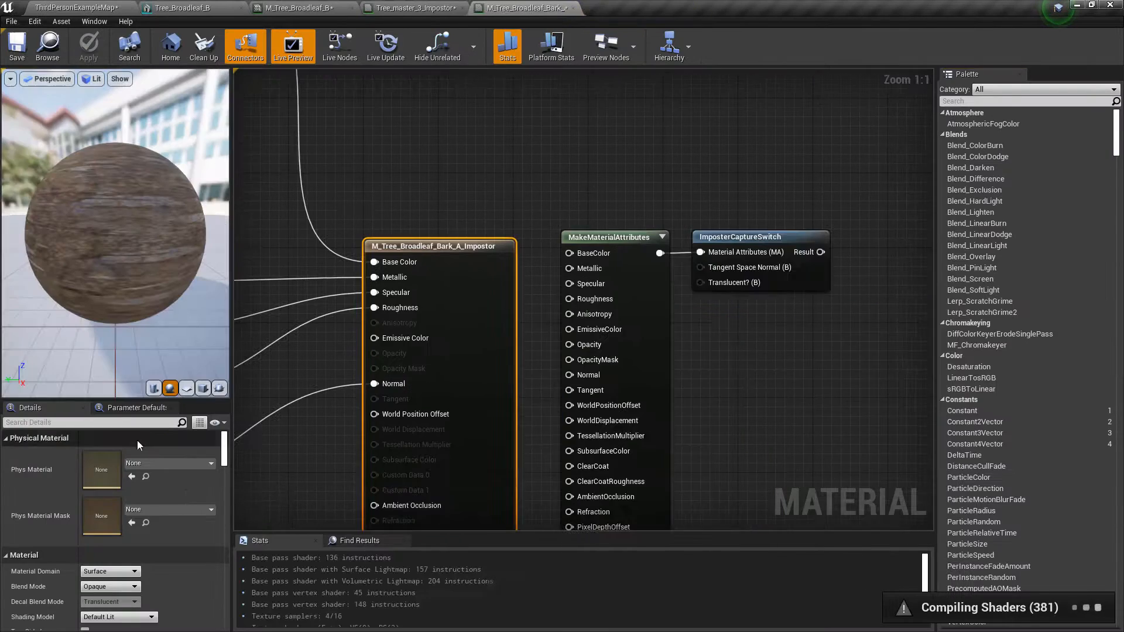
# - Disable Tangent Space Normal in the M_Tree_Broadleaf_Bark_A_Impostor material's details
pyautogui.click(156, 423)
pyautogui.write('tan')
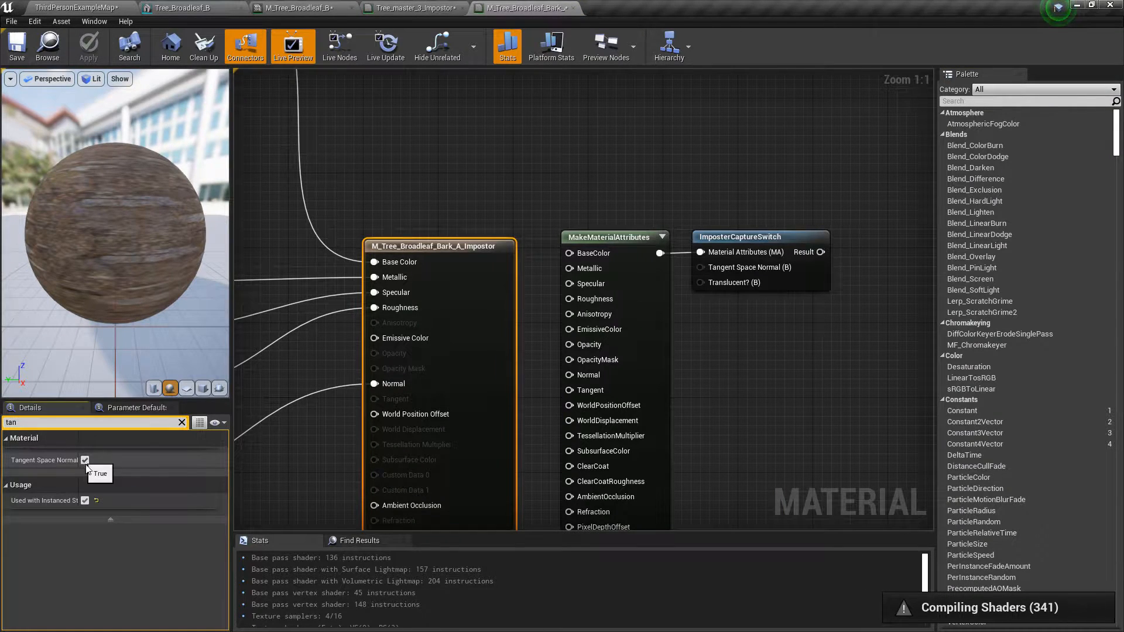
pyautogui.click(85, 461)
pyautogui.click(182, 423)
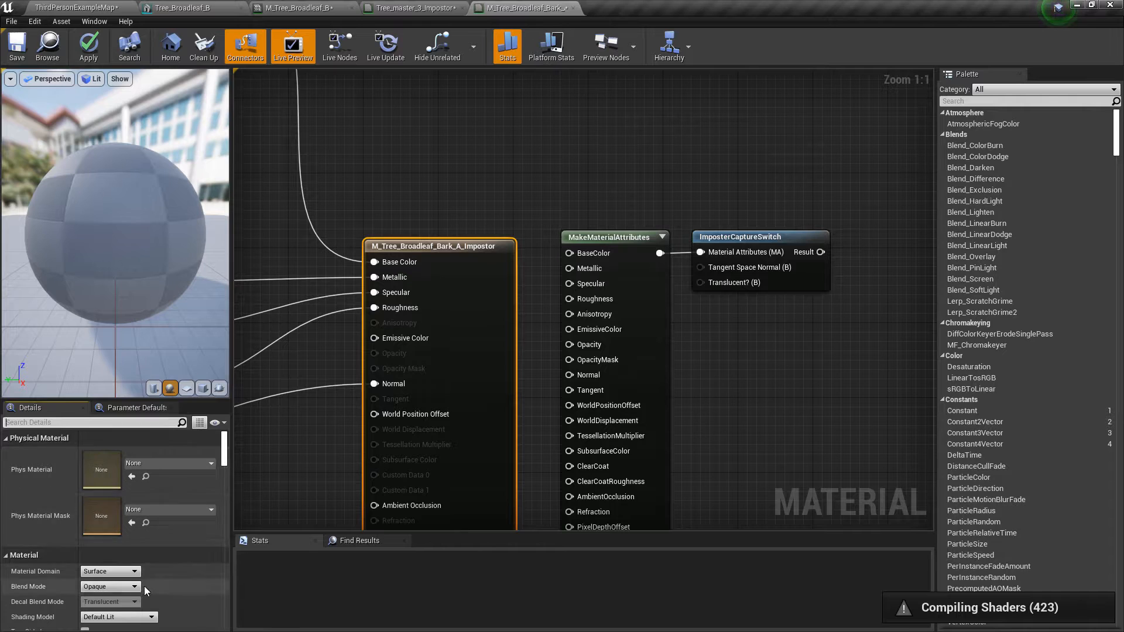
pyautogui.scroll(-3, 144, 585)
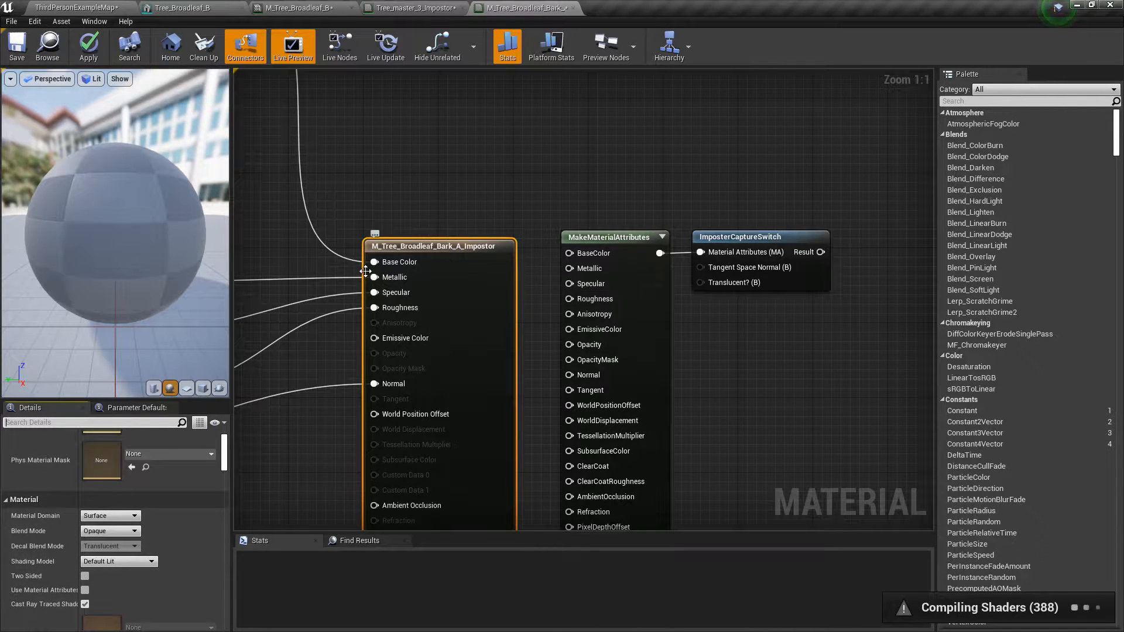
# - Move the Base Color, Metallic, Specular, Roughness and Normal connections from the result node to the matching MakeMaterialAttributes inputs
pyautogui.keyDown('ctrl'); pyautogui.moveTo(375, 262); pyautogui.dragTo(569, 255); pyautogui.keyUp('ctrl')
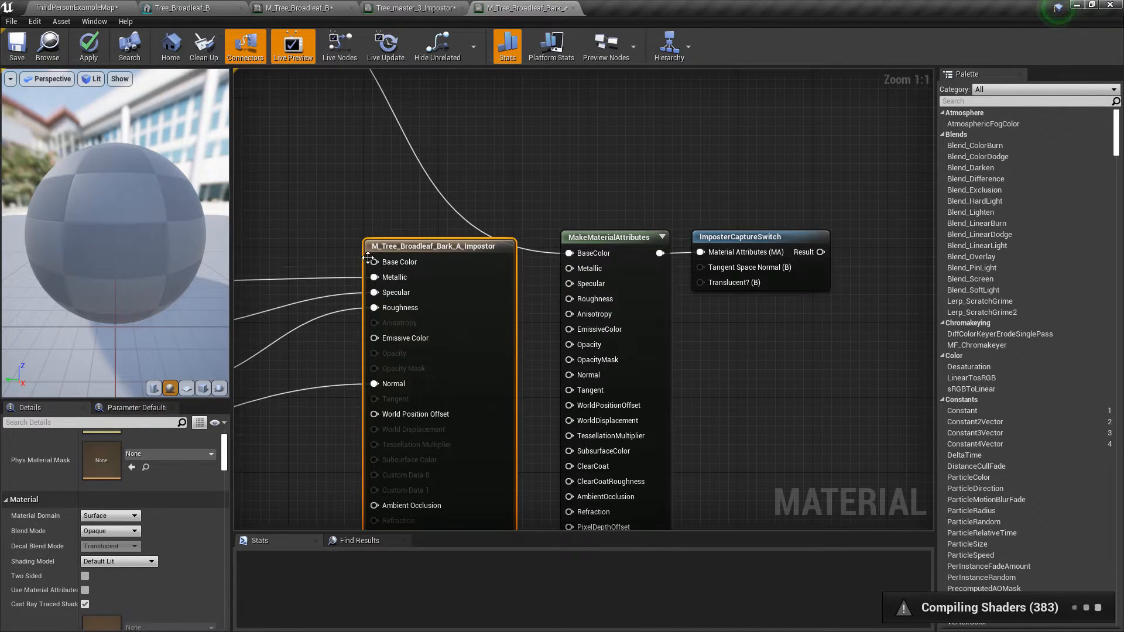
pyautogui.keyDown('ctrl'); pyautogui.moveTo(375, 277); pyautogui.dragTo(569, 268); pyautogui.keyUp('ctrl')
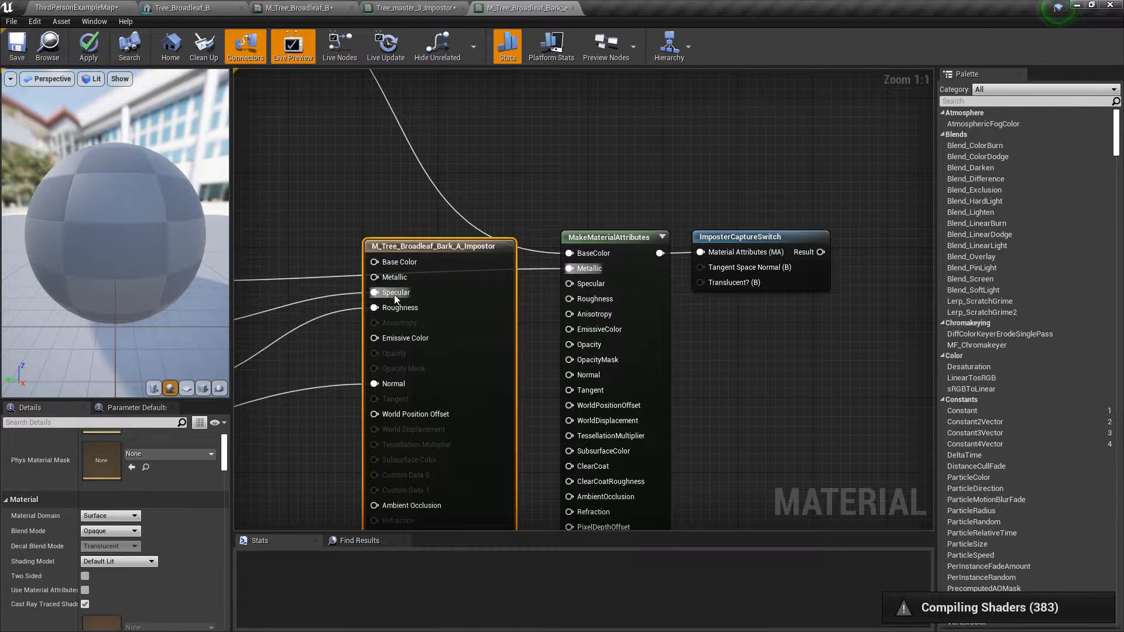
pyautogui.keyDown('ctrl'); pyautogui.moveTo(375, 293); pyautogui.dragTo(569, 283); pyautogui.keyUp('ctrl')
pyautogui.keyDown('ctrl'); pyautogui.moveTo(374, 307); pyautogui.dragTo(569, 299); pyautogui.keyUp('ctrl')
pyautogui.keyDown('ctrl'); pyautogui.moveTo(375, 384); pyautogui.dragTo(569, 374); pyautogui.keyUp('ctrl')
pyautogui.moveTo(449, 248); pyautogui.dragTo(499, 199, button='right')
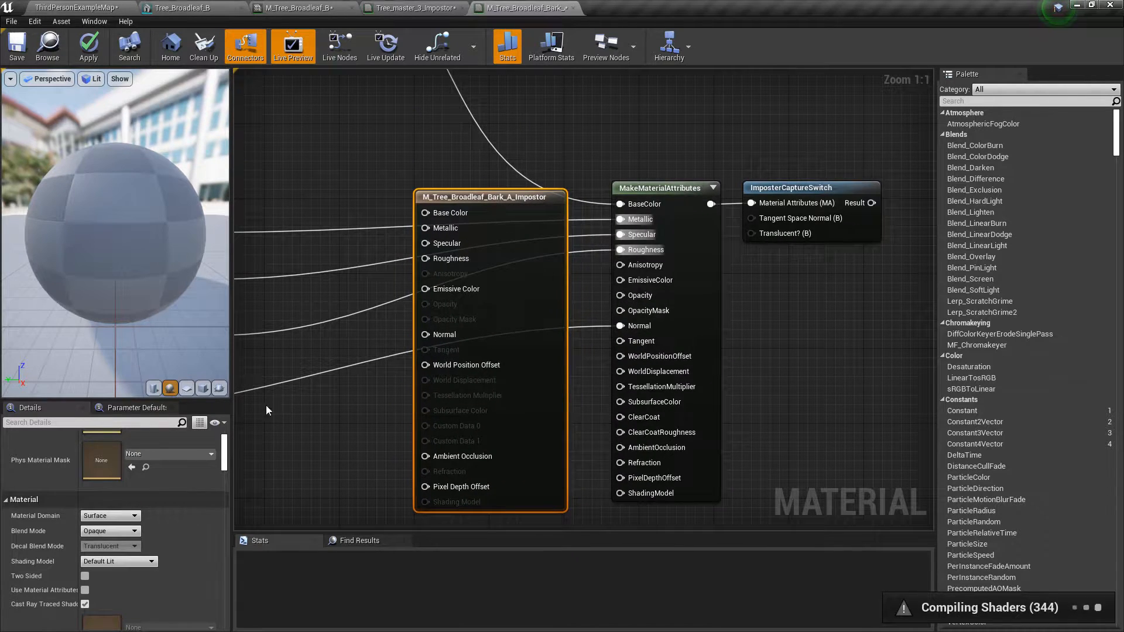
# - Enable Use Material Attributes on the bark impostor's result node, place it after ImposterCaptureSwitch and connect the switch's Result to it
pyautogui.scroll(-2, 117, 498)
pyautogui.click(85, 552)
pyautogui.moveTo(516, 198); pyautogui.dragTo(487, 185)
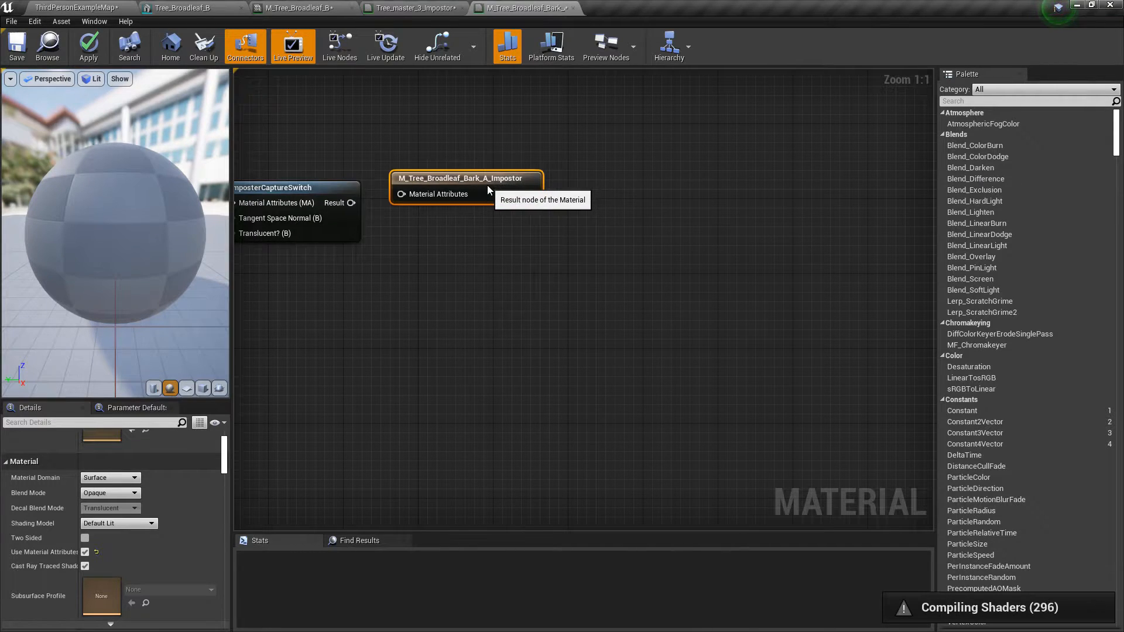
pyautogui.moveTo(402, 194); pyautogui.dragTo(351, 203)
pyautogui.moveTo(287, 252); pyautogui.dragTo(568, 326, button='right')
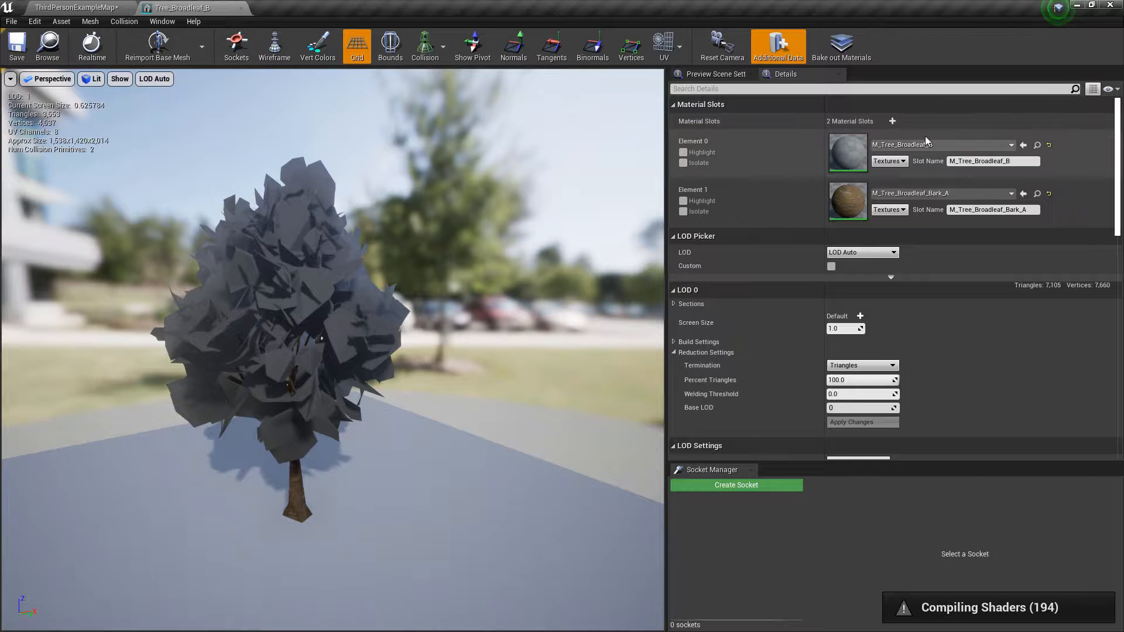
pyautogui.click(936, 150)
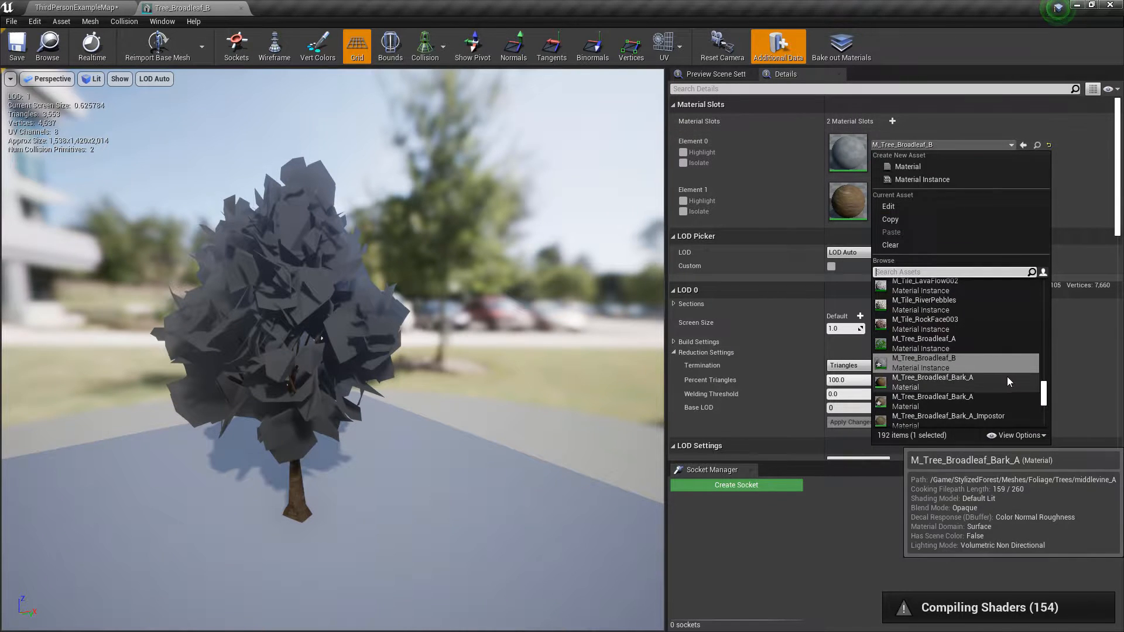
pyautogui.scroll(2, 992, 348)
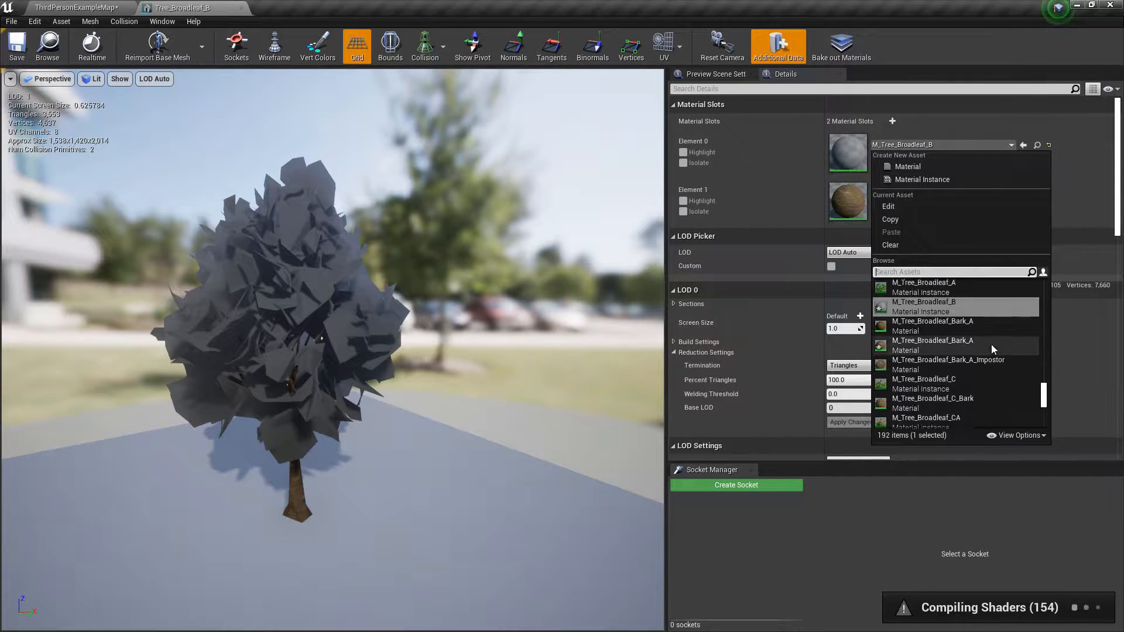
pyautogui.scroll(-2, 993, 349)
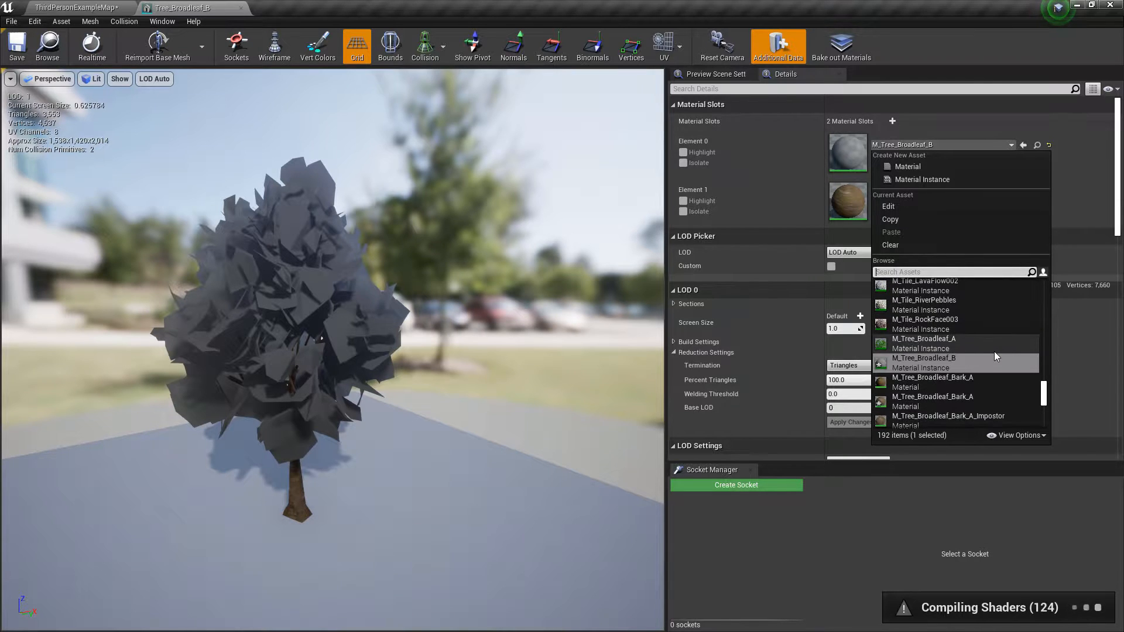
pyautogui.click(936, 107)
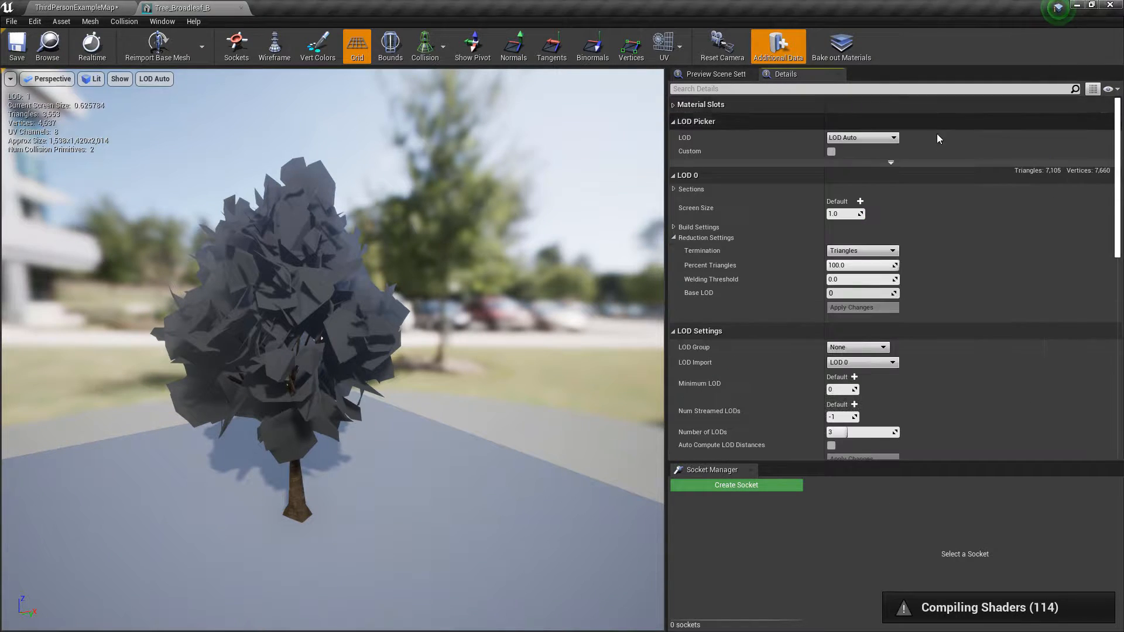
pyautogui.click(911, 120)
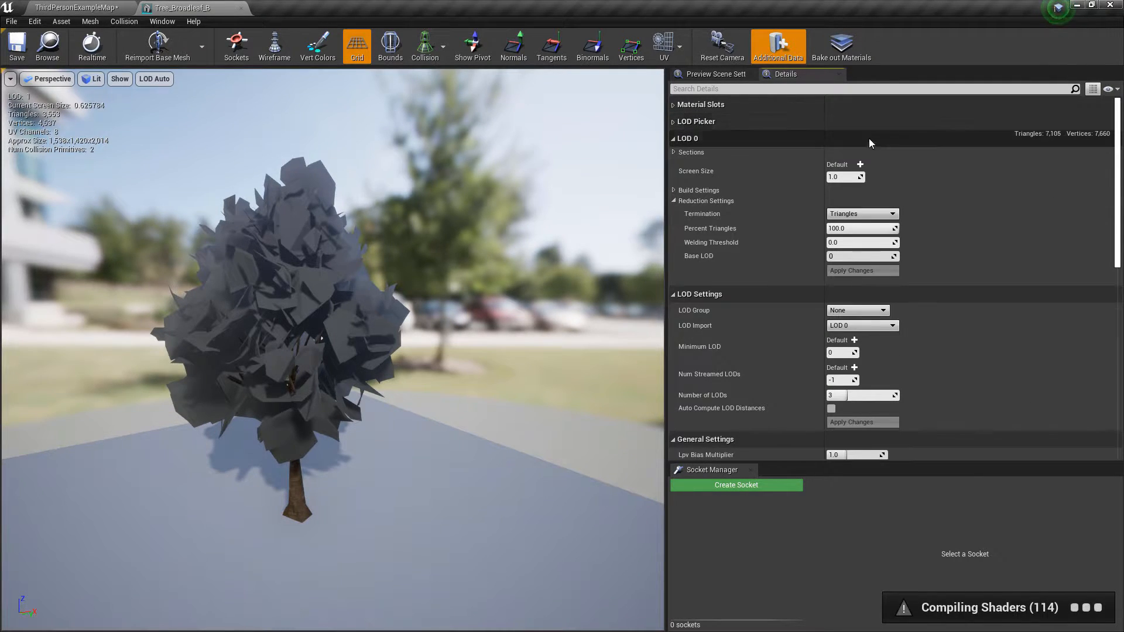
pyautogui.click(676, 104)
# - Assign M_Tree_Broadleaf_Bark_A_Impostor to the Tree_Broadleaf_B mesh's Element 1 slot and save the mesh
pyautogui.click(943, 196)
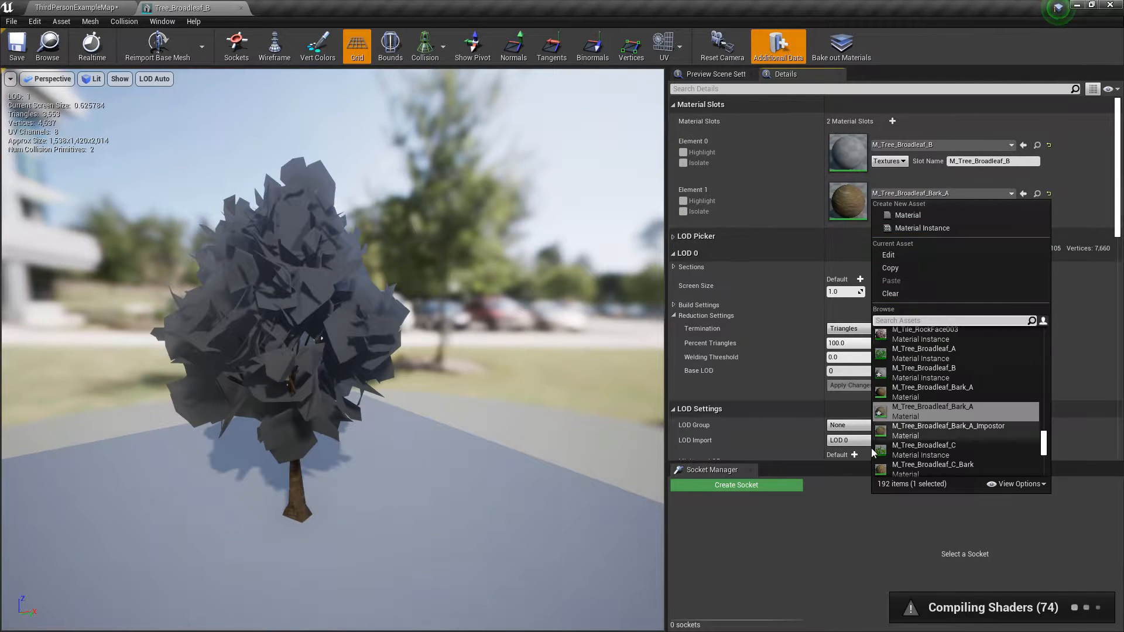
pyautogui.click(972, 431)
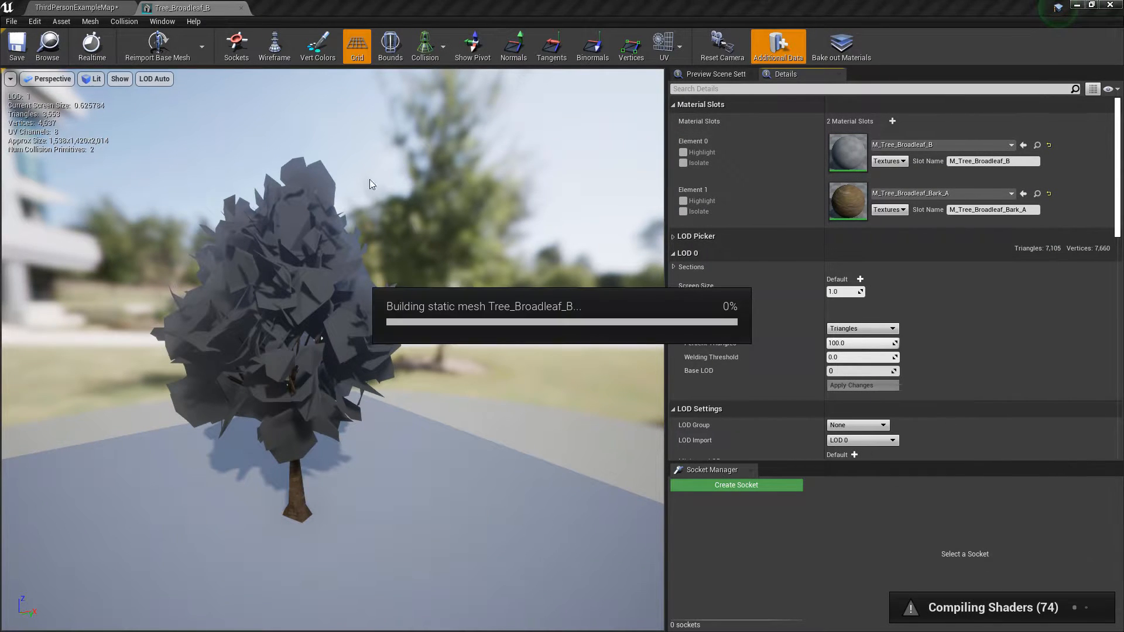
pyautogui.click(17, 46)
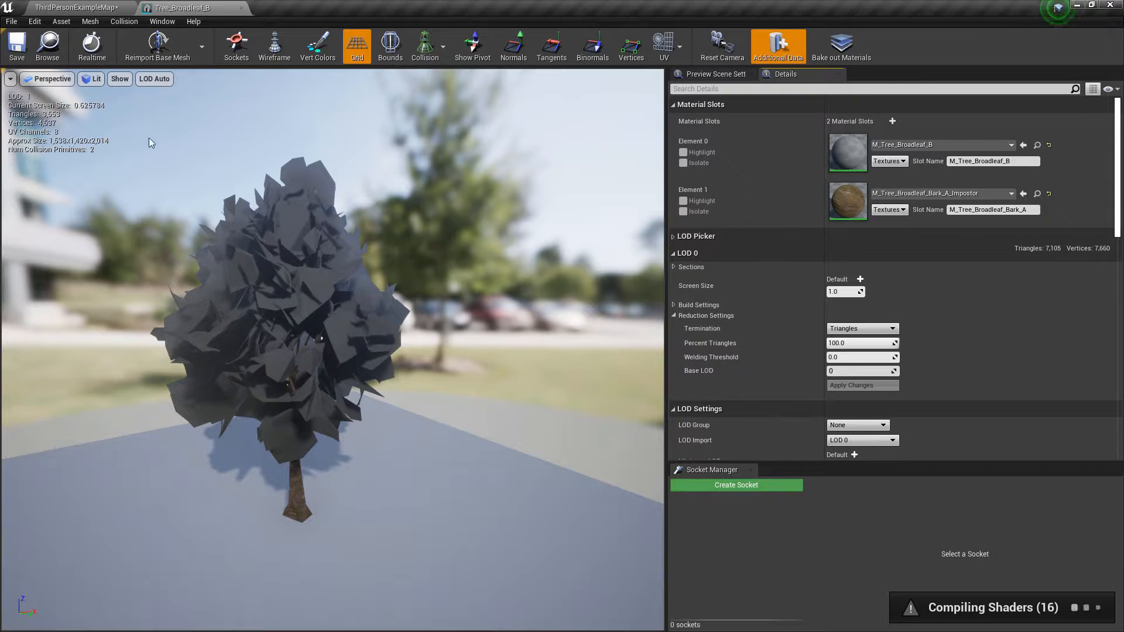
pyautogui.click(695, 236)
pyautogui.click(865, 253)
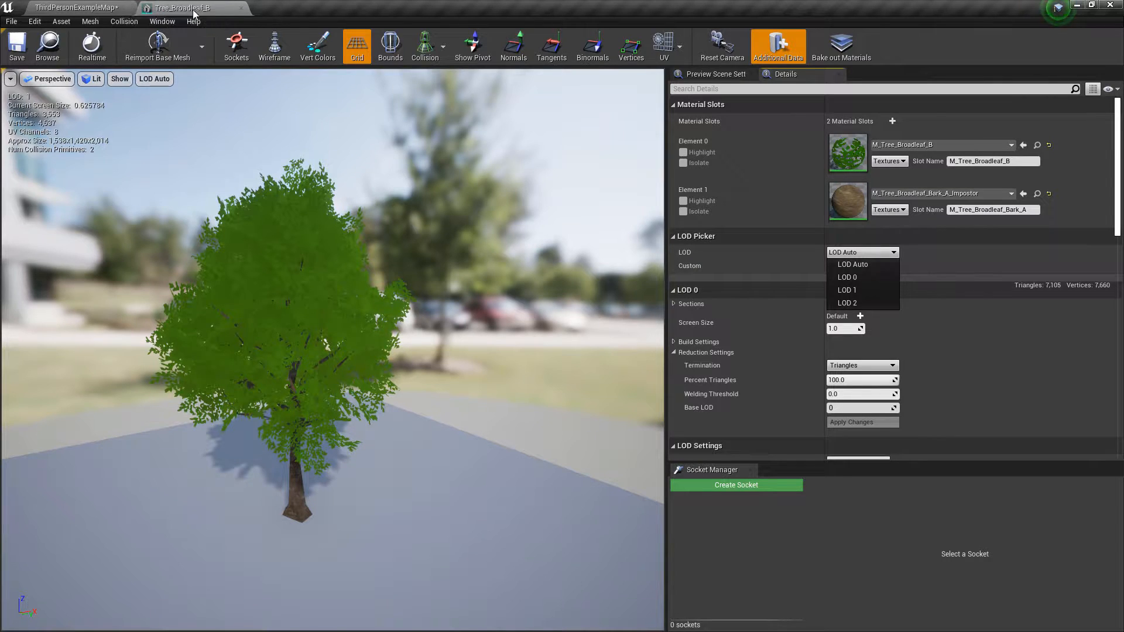
# - Return to the ThirdPersonExampleMap level and enable showing plugin content in the Content Browser
pyautogui.click(74, 5)
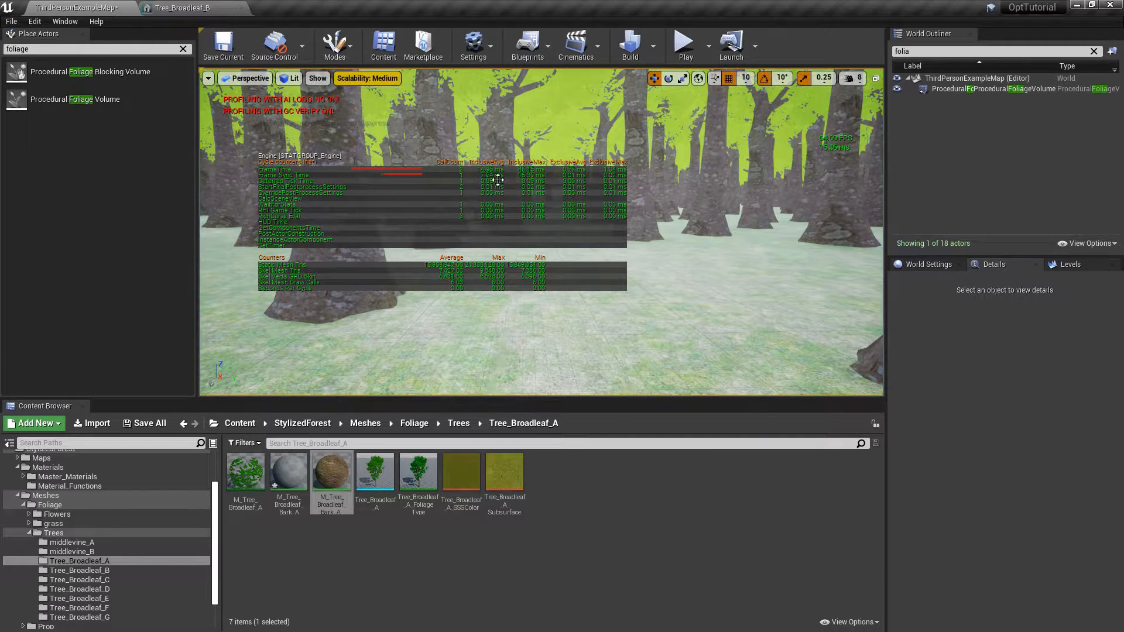
pyautogui.scroll(2, 110, 480)
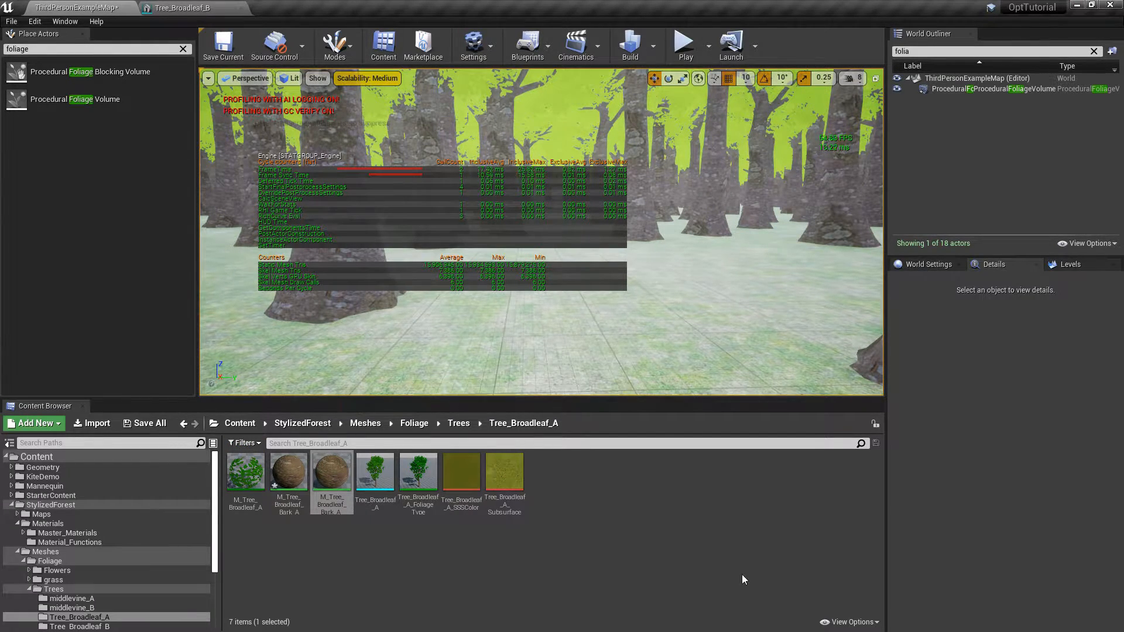
pyautogui.click(867, 622)
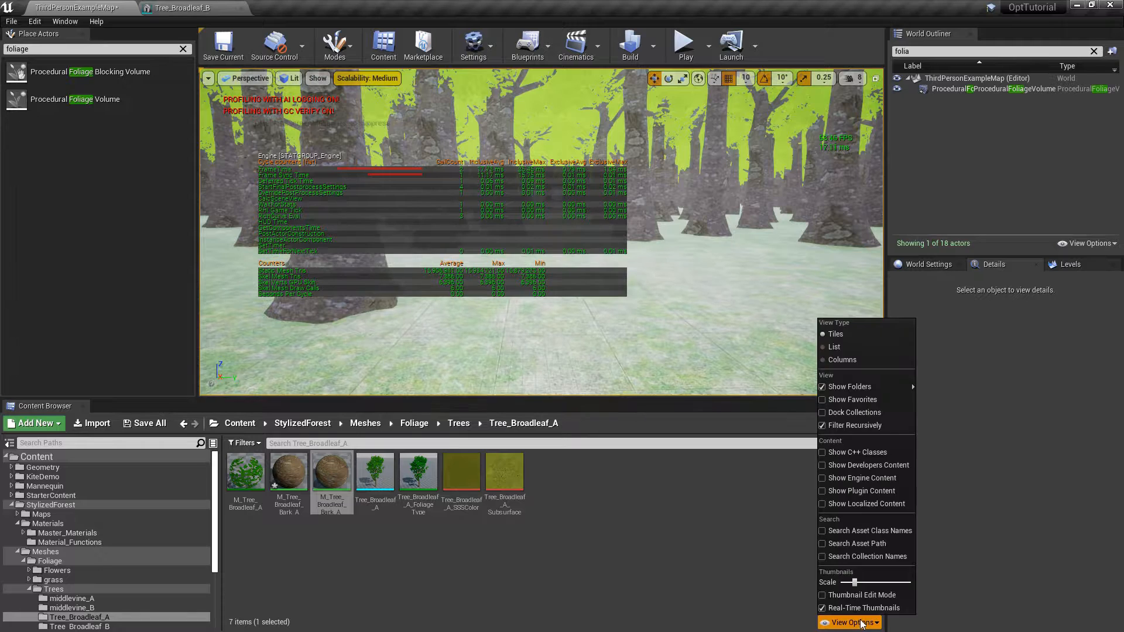
pyautogui.click(823, 491)
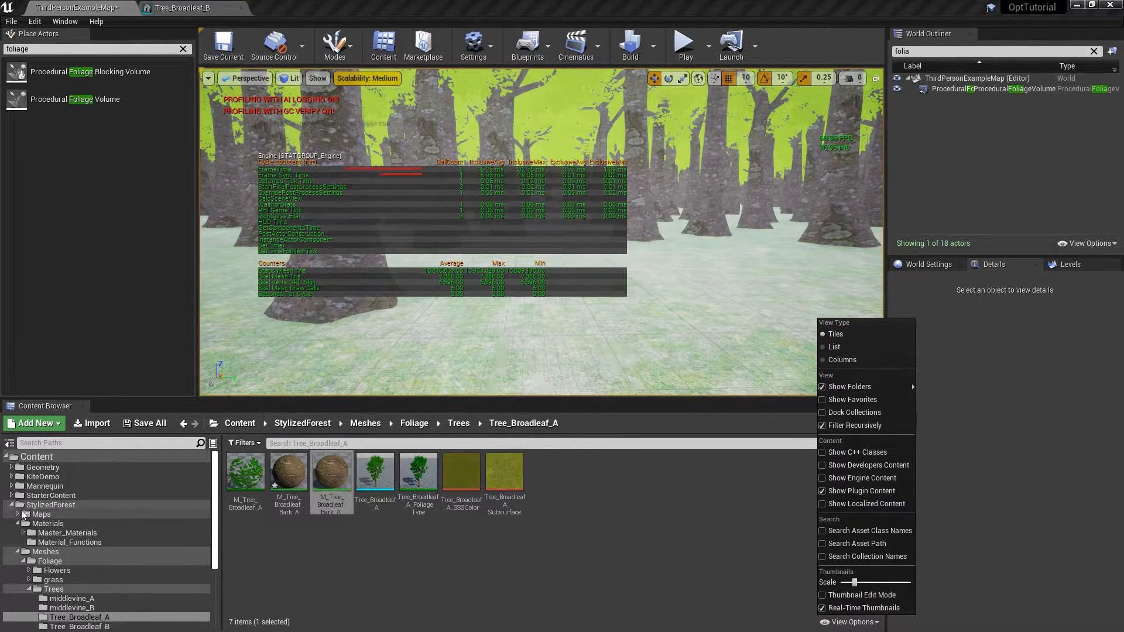
# - Open Generate_Impostor_Map from the ImpostorBaker plugin's Maps folder, saving all modified content first
pyautogui.click(11, 506)
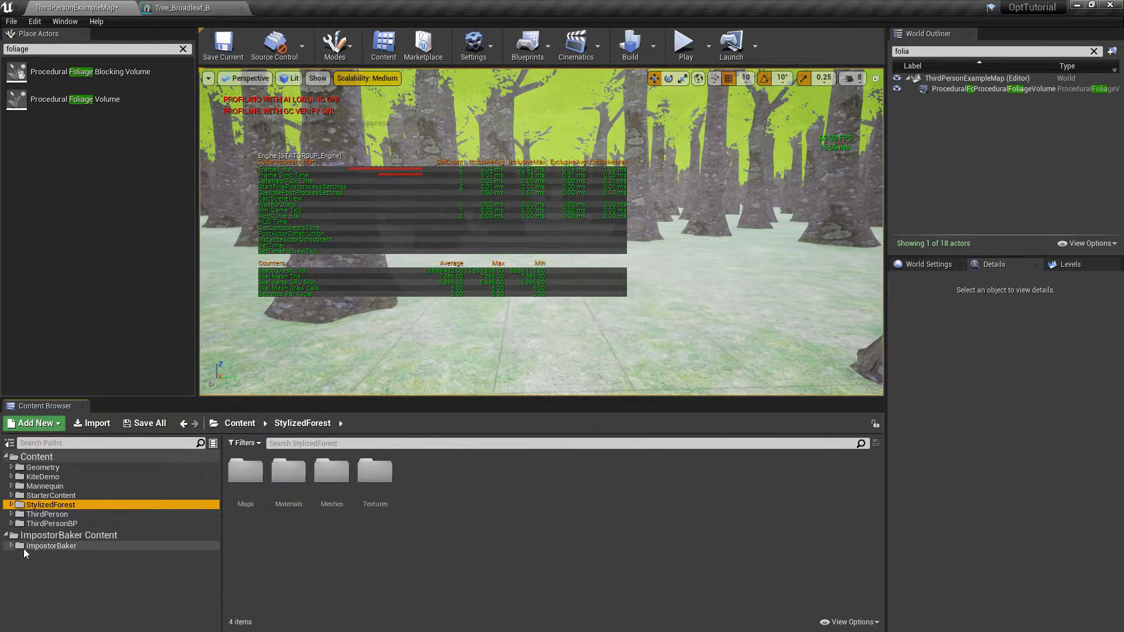
pyautogui.click(41, 565)
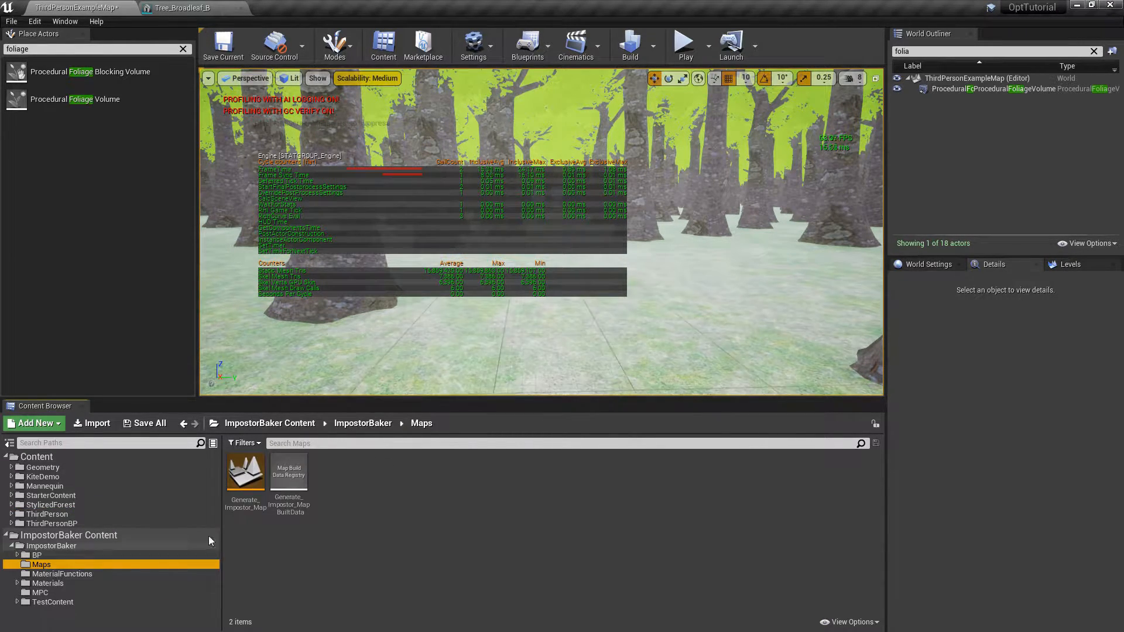
pyautogui.click(256, 481)
pyautogui.doubleClick(255, 481)
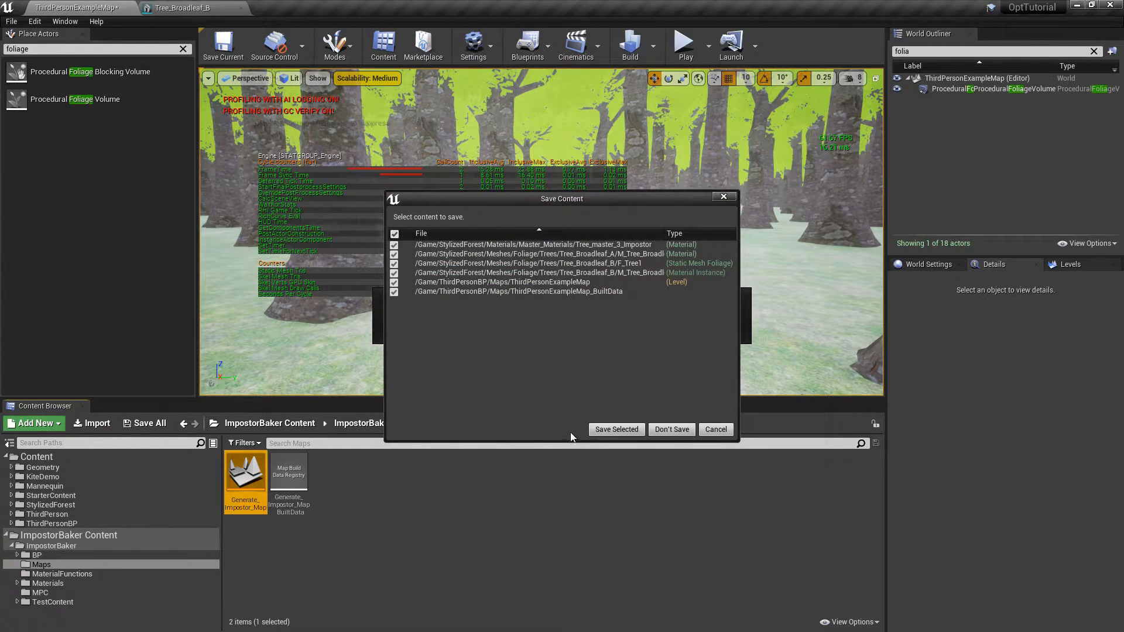
pyautogui.click(617, 430)
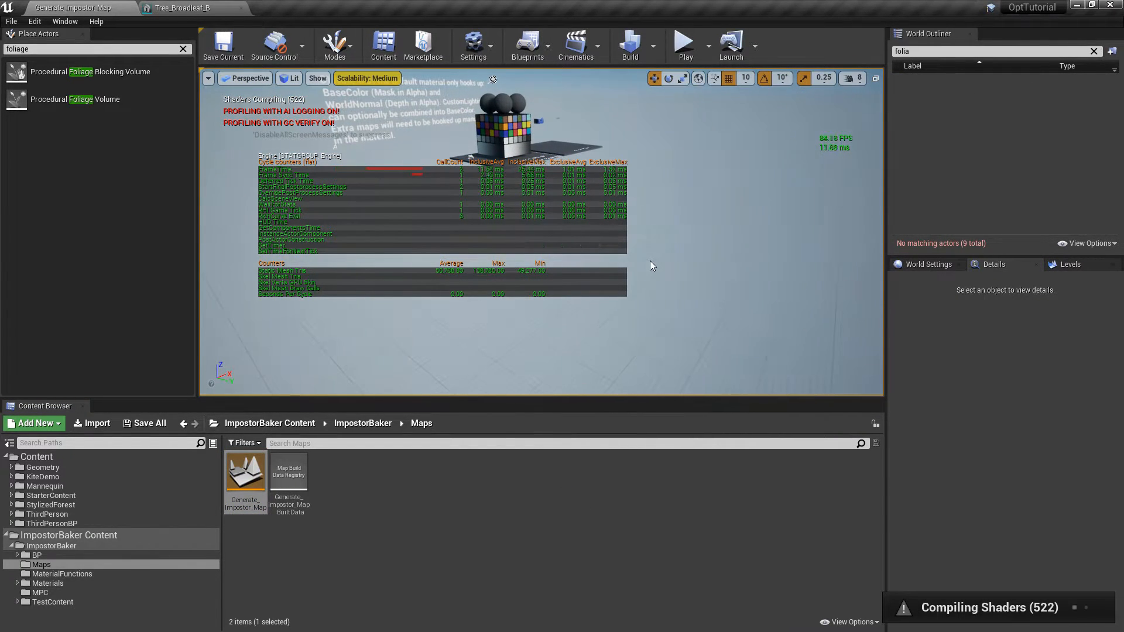
# - Turn off the engine statistics overlay with the console command stat engine
pyautogui.press('`')
pyautogui.write('stat engine')
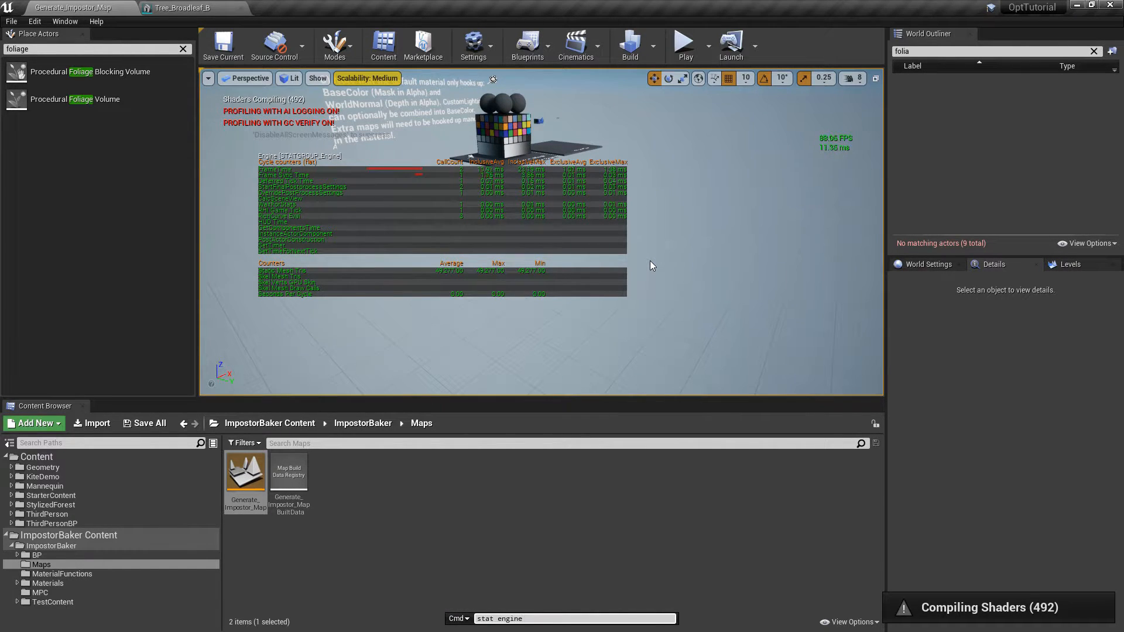
pyautogui.press('Return')
# - Clear the World Outliner filter, then select and frame the BP_Generate_ImposterSprites actor
pyautogui.moveTo(650, 261); pyautogui.dragTo(593, 186, button='right')
pyautogui.press('s')
pyautogui.press('e')
pyautogui.press('w')
pyautogui.press('s')
pyautogui.press('w')
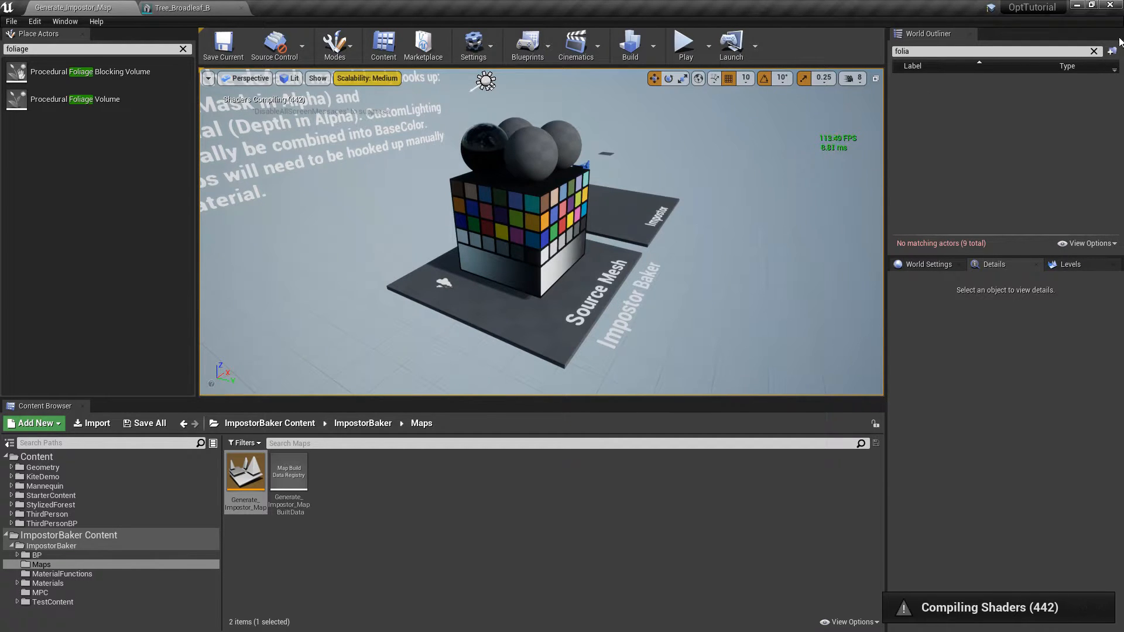
pyautogui.click(1093, 52)
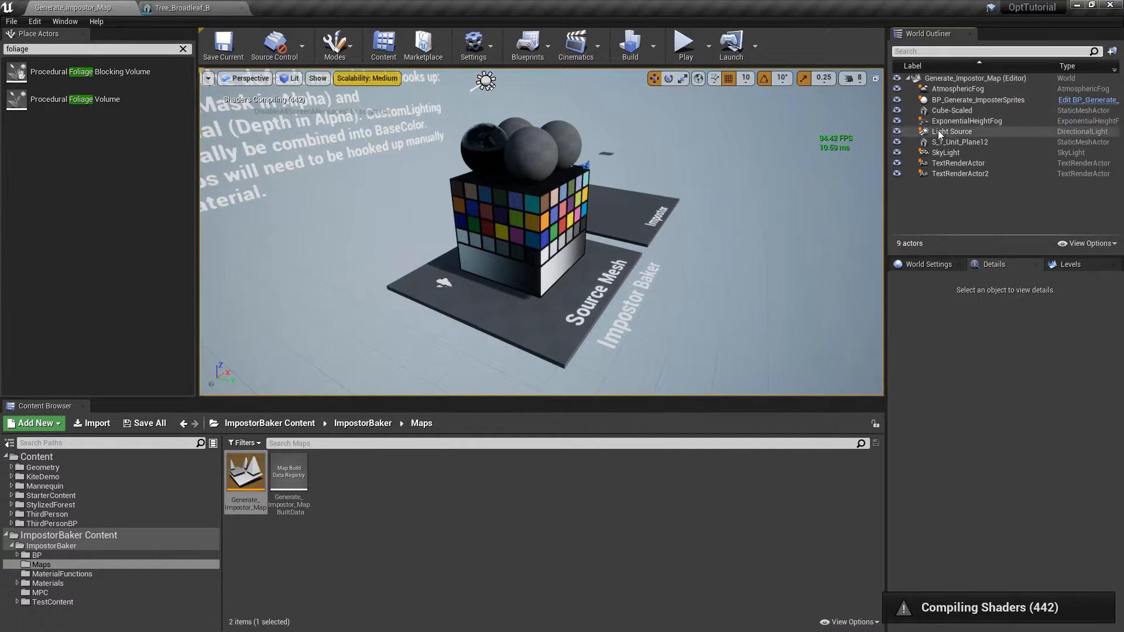
pyautogui.click(981, 101)
pyautogui.press('f')
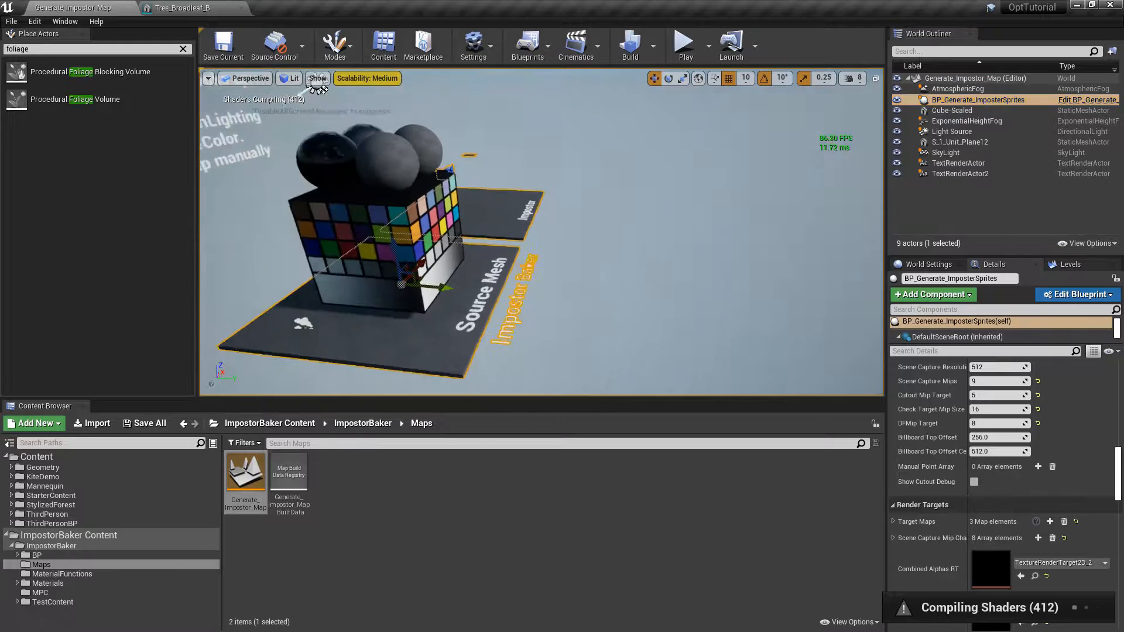
pyautogui.moveTo(820, 181); pyautogui.dragTo(527, 176, button='right')
pyautogui.press('d')
pyautogui.press('s')
pyautogui.press('w')
# - Place the Tree_Broadleaf_B static mesh in the impostor map and reset its location to the origin
pyautogui.click(187, 7)
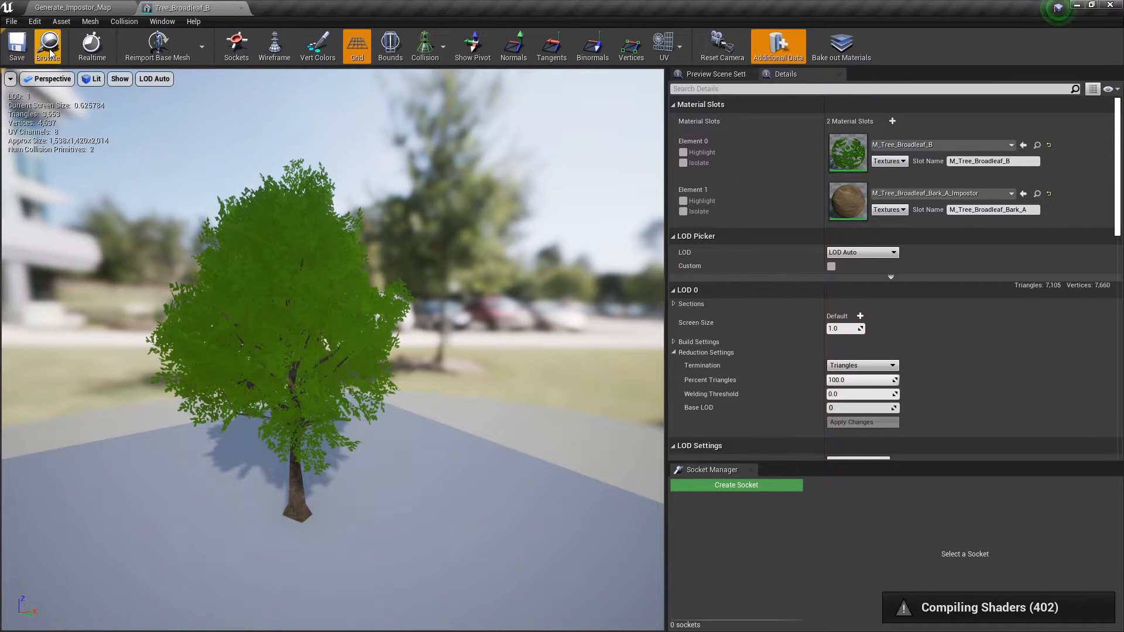
pyautogui.click(49, 53)
pyautogui.moveTo(375, 471); pyautogui.dragTo(450, 236)
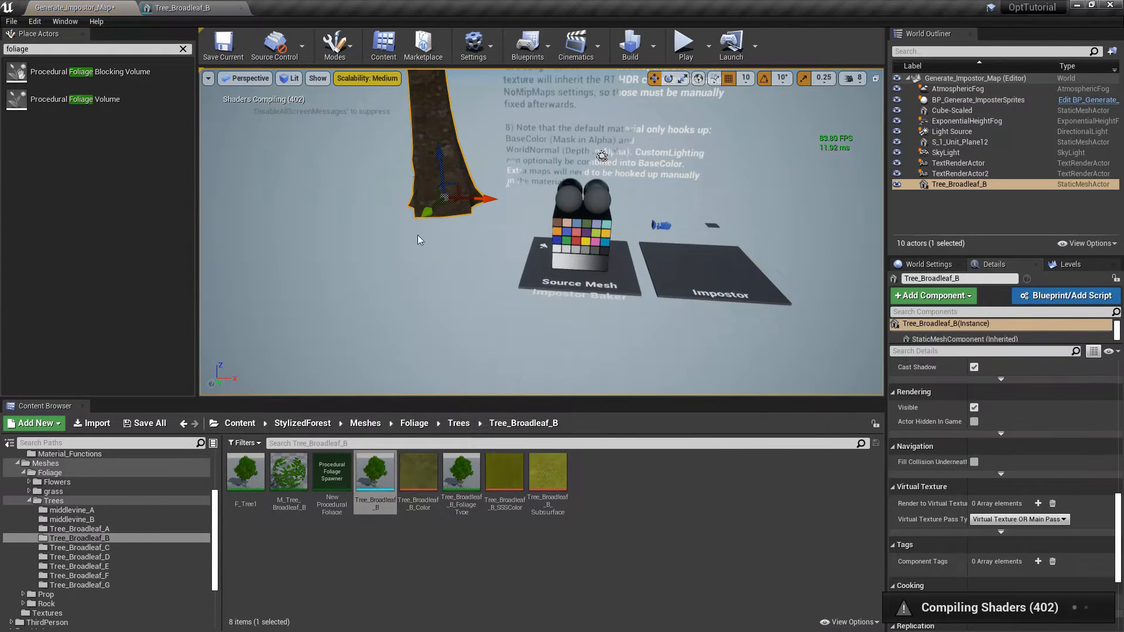
pyautogui.moveTo(1119, 525); pyautogui.dragTo(1119, 389)
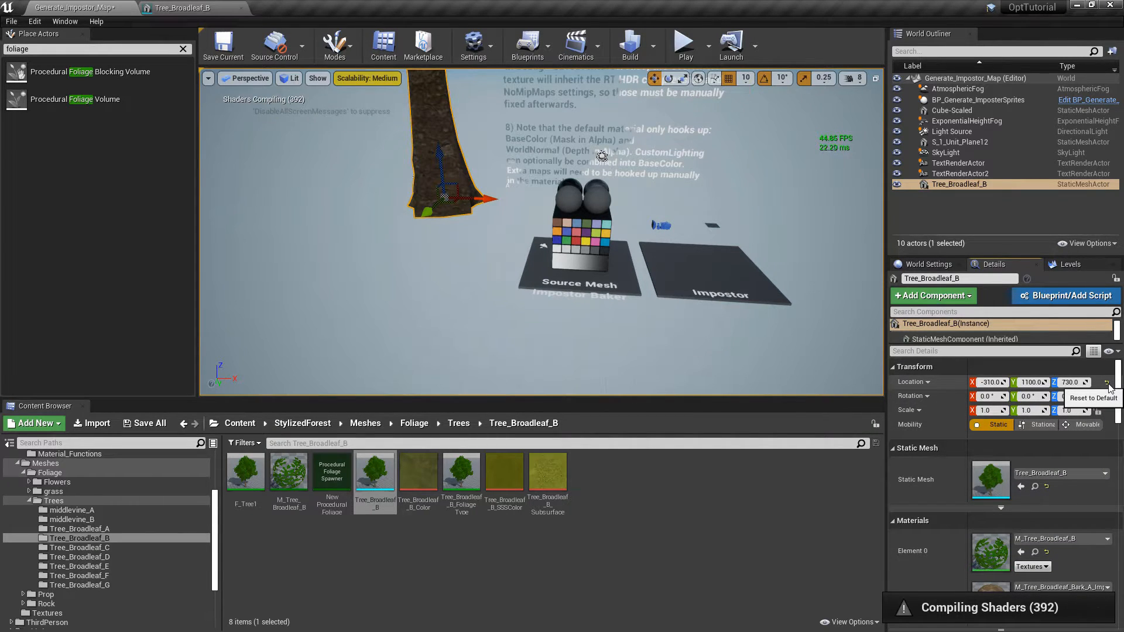
pyautogui.click(1107, 383)
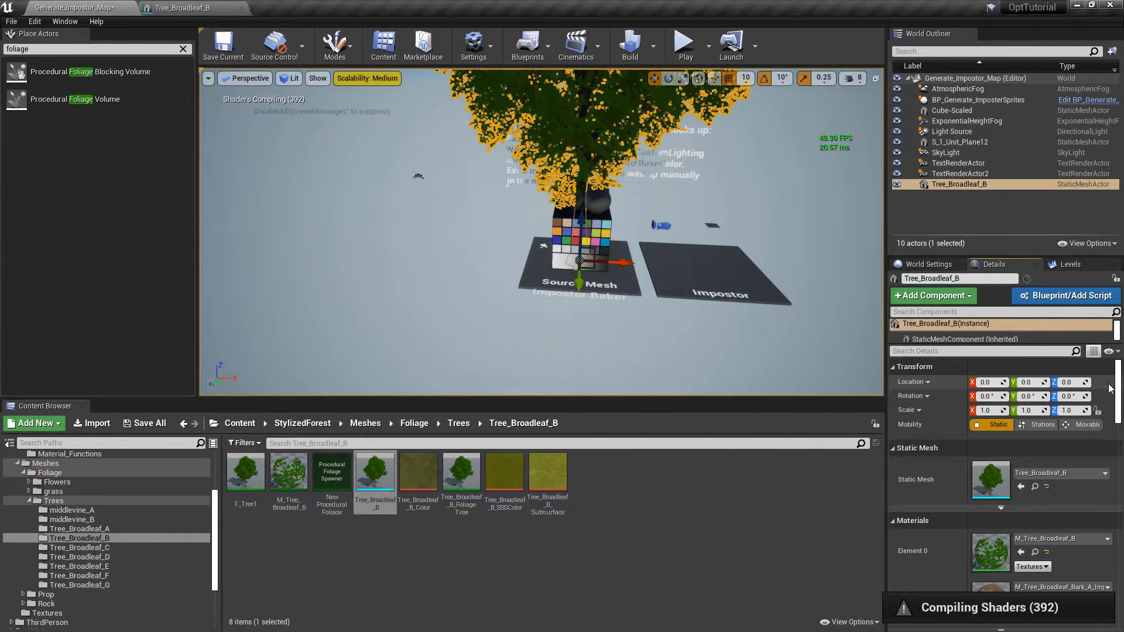
# - Set the Static Mesh Actor of BP_Generate_ImposterSprites to Tree_Broadleaf_B
pyautogui.click(970, 102)
pyautogui.scroll(-8, 982, 440)
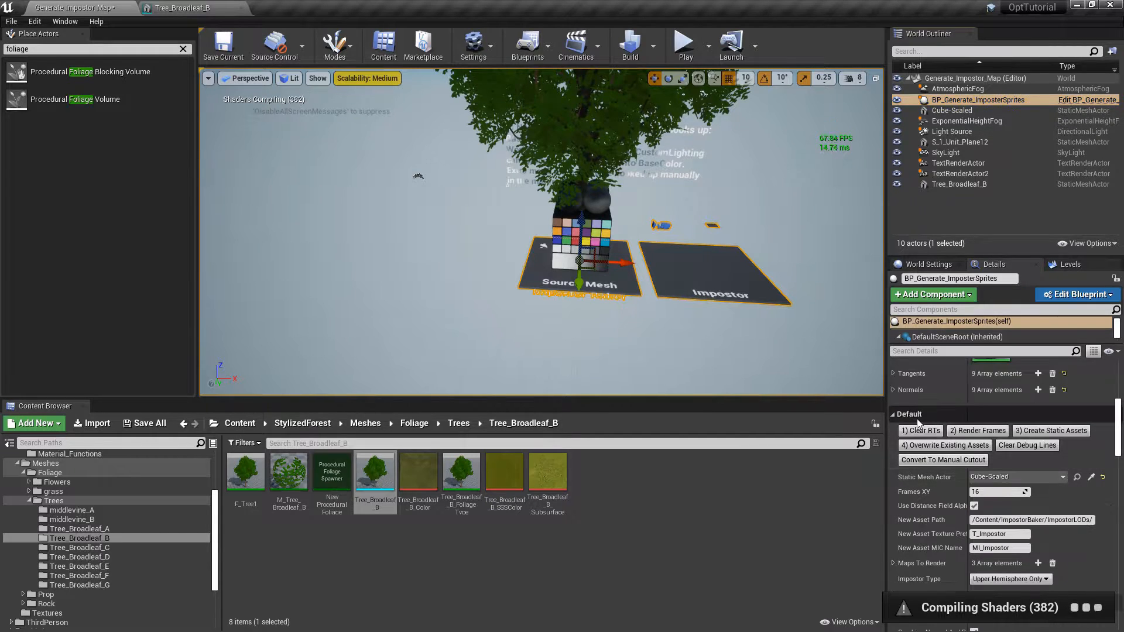
pyautogui.click(1017, 418)
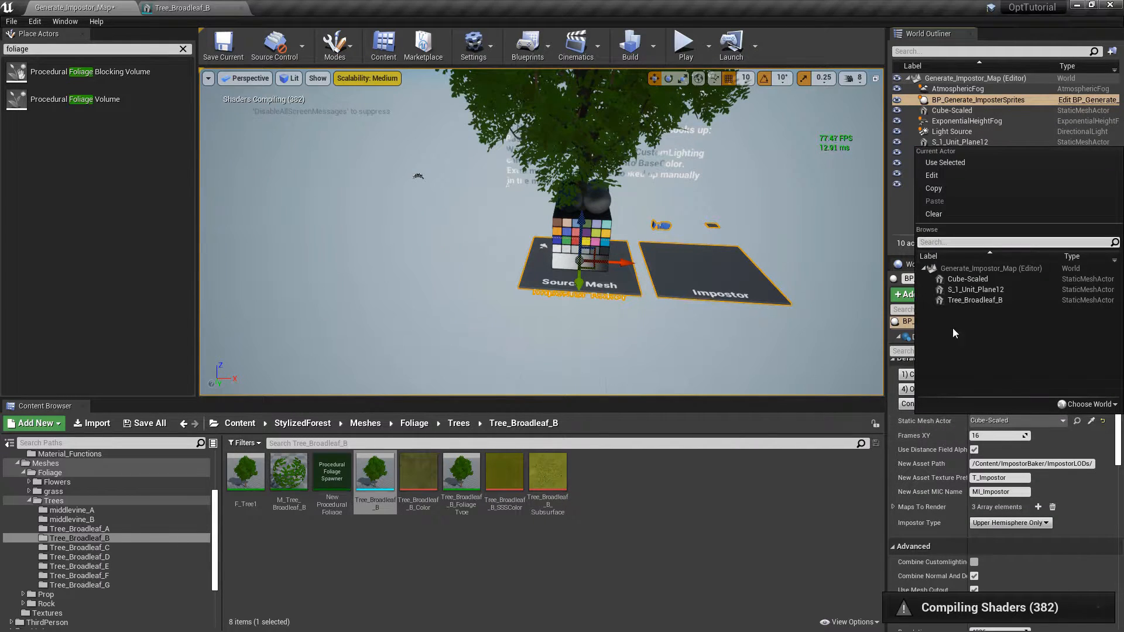
pyautogui.click(975, 302)
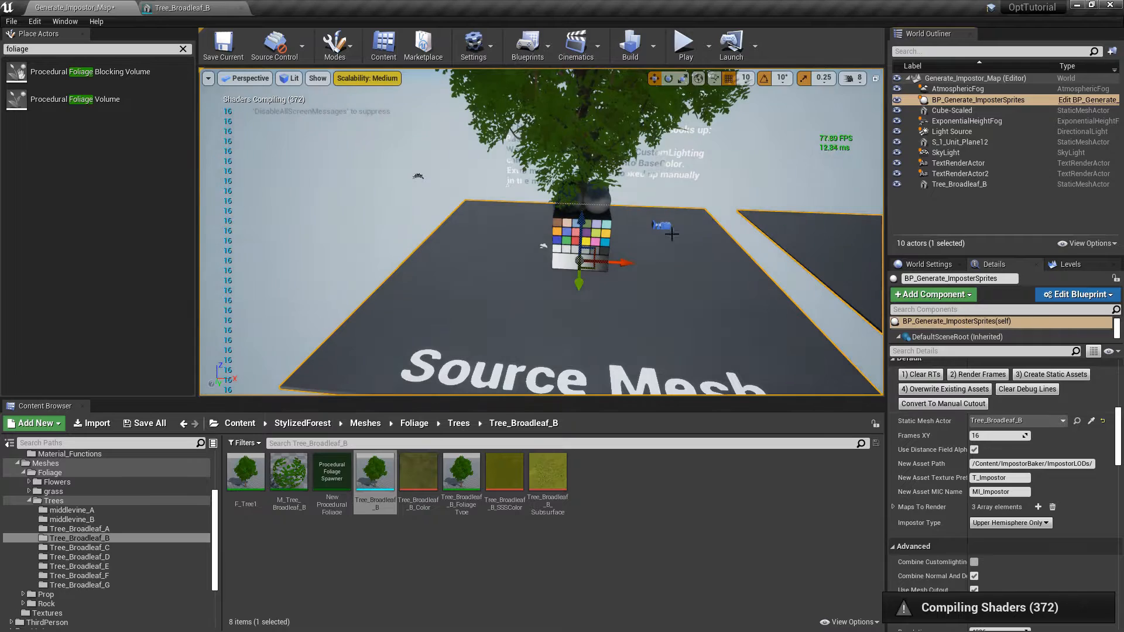
# - Set the viewport camera speed to 4 and frame the source tree together with the impostor stand
pyautogui.press('s')
pyautogui.moveTo(756, 307); pyautogui.dragTo(789, 308, button='right')
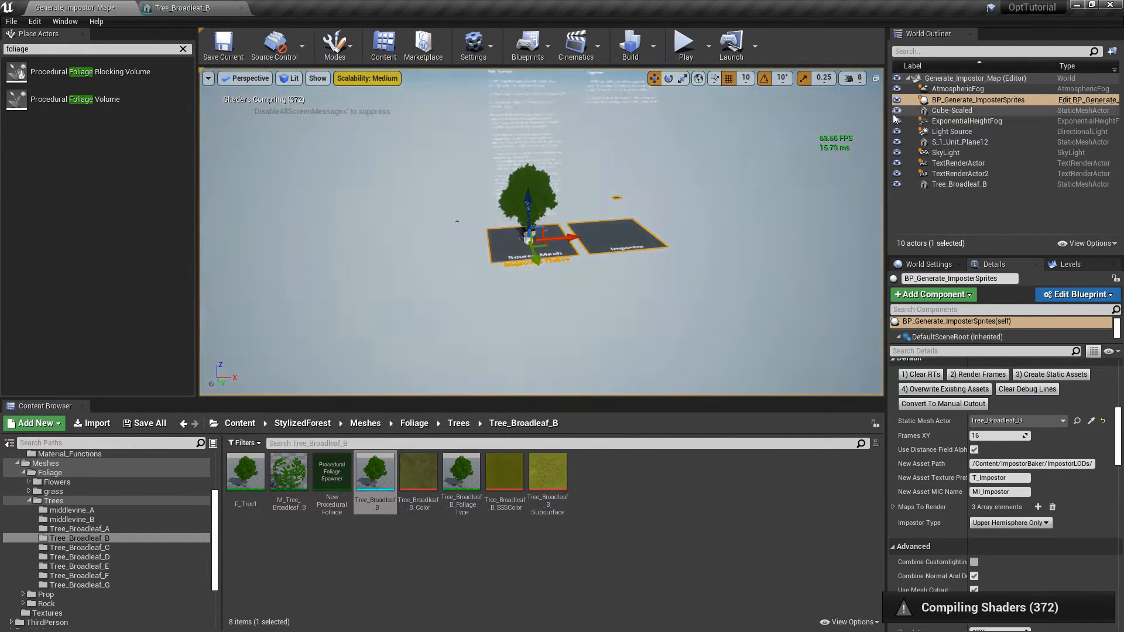
pyautogui.click(755, 307)
pyautogui.click(853, 78)
pyautogui.moveTo(765, 209); pyautogui.dragTo(788, 197, button='right')
pyautogui.press('w')
pyautogui.click(850, 80)
pyautogui.click(897, 109)
pyautogui.press('w')
pyautogui.scroll(-1, 779, 198)
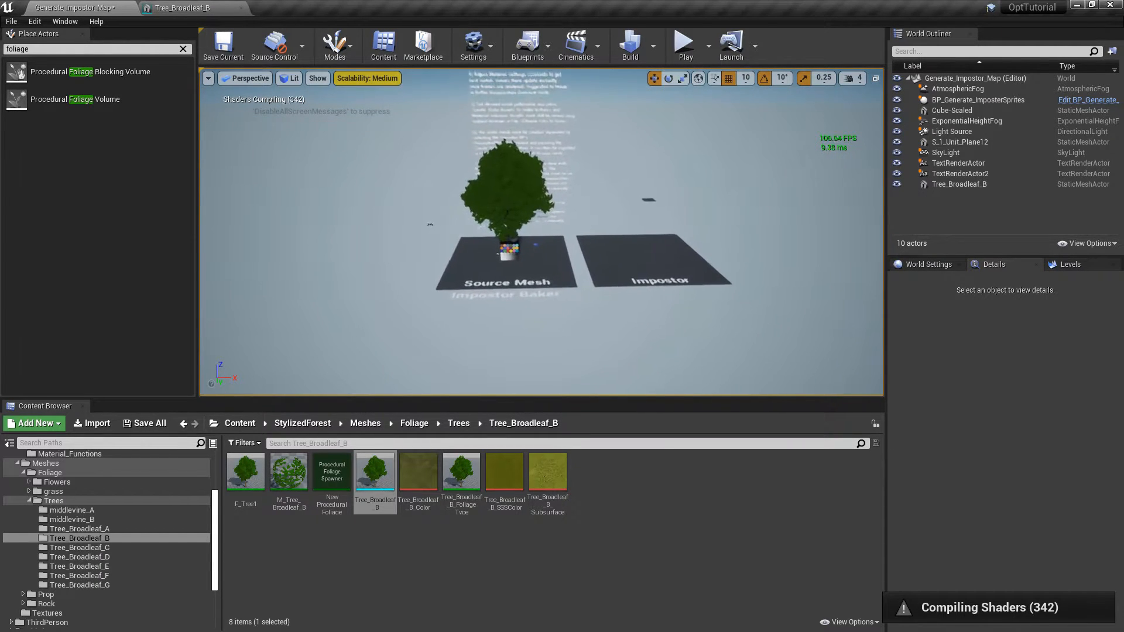
# - Clear the render targets of BP_Generate_ImposterSprites and expand its Maps To Render list
pyautogui.click(1002, 100)
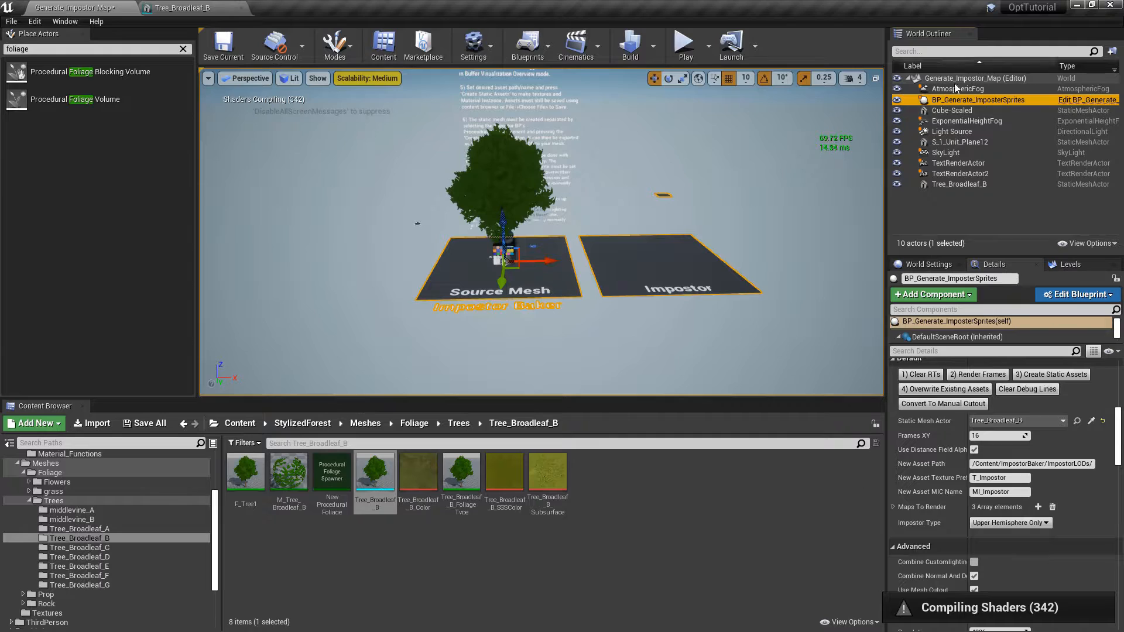
pyautogui.click(921, 377)
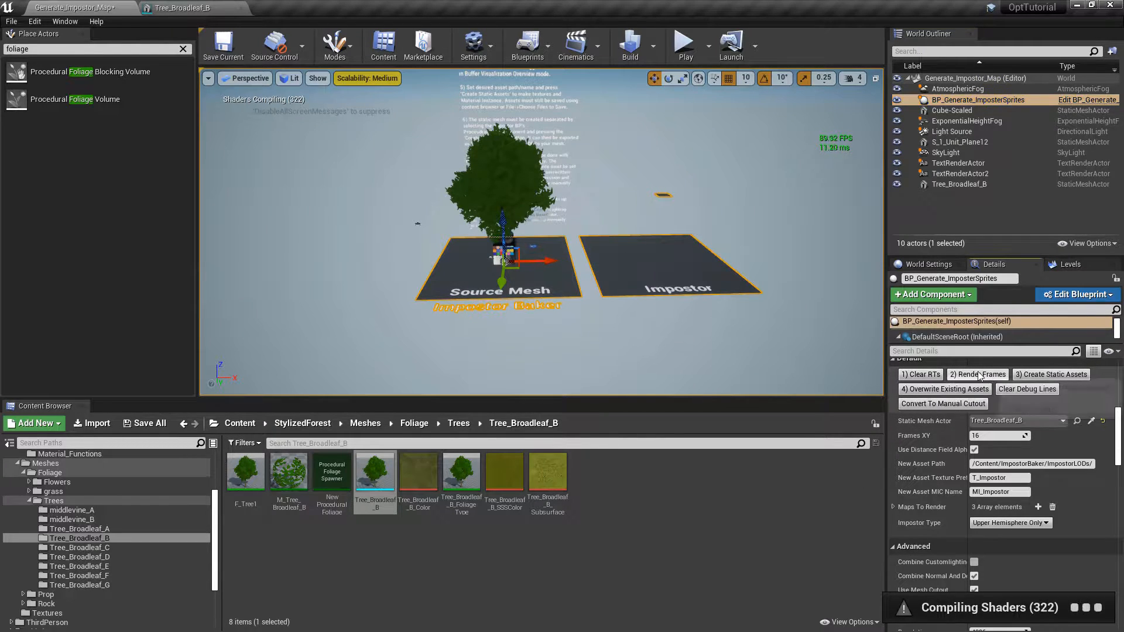
pyautogui.scroll(-3, 937, 457)
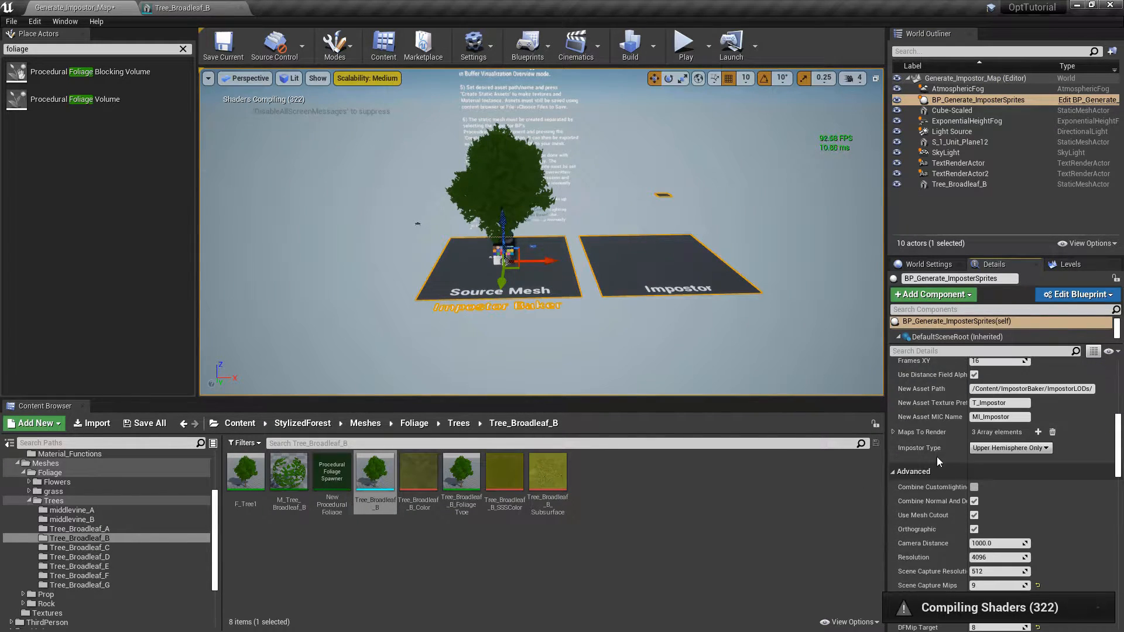
pyautogui.scroll(2, 936, 457)
pyautogui.click(894, 469)
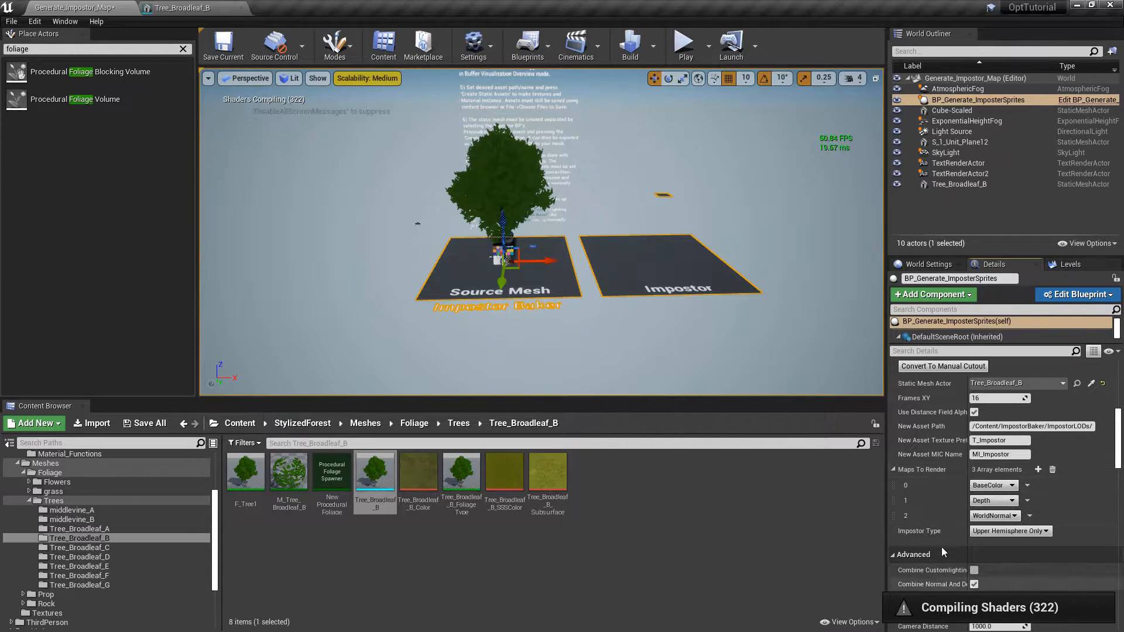
pyautogui.scroll(-1, 931, 521)
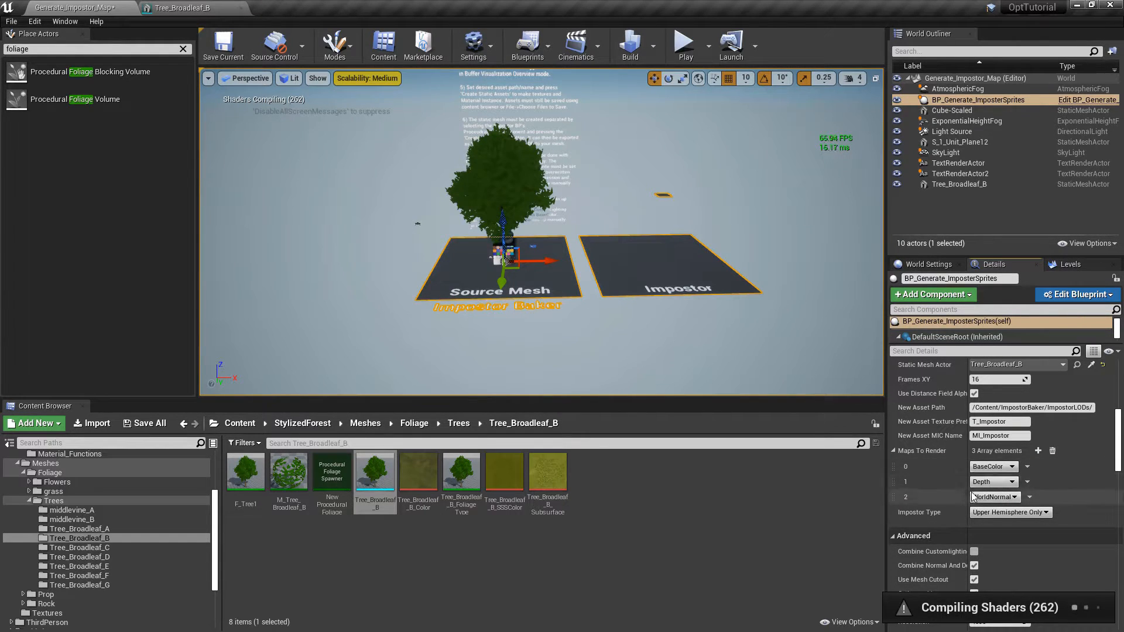
# - Add a fourth entry to Maps To Render to view the available map types, and delete it again
pyautogui.click(1038, 451)
pyautogui.click(987, 513)
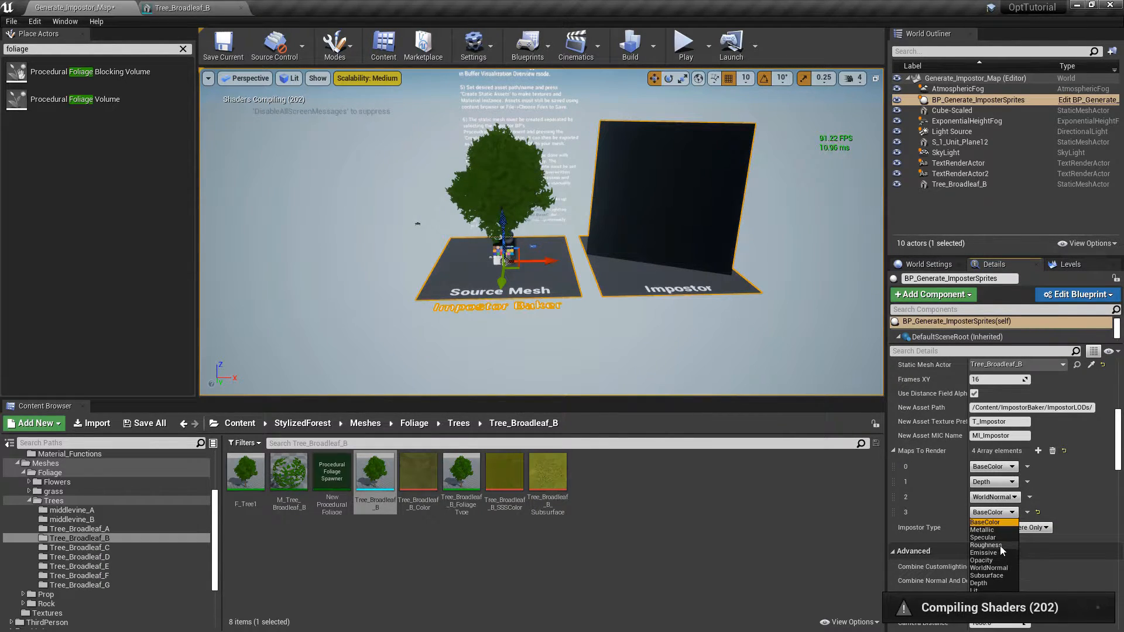
pyautogui.click(1066, 480)
pyautogui.click(1027, 513)
pyautogui.click(1043, 536)
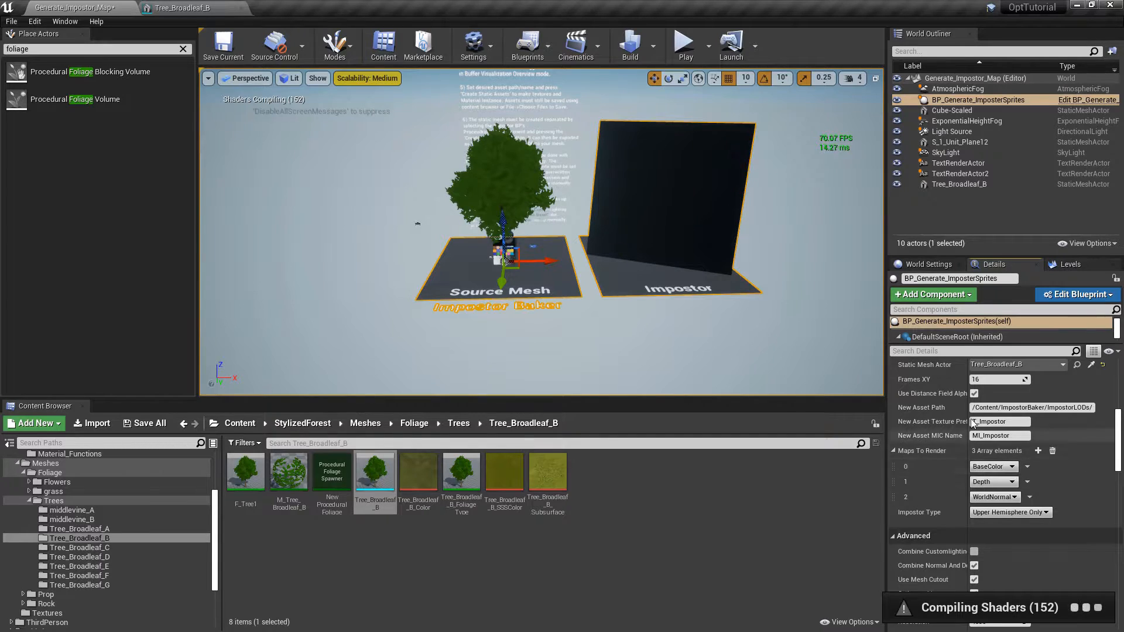
# - Render the impostor frames of Tree_Broadleaf_B and inspect the impostor beside the source tree
pyautogui.scroll(4, 950, 415)
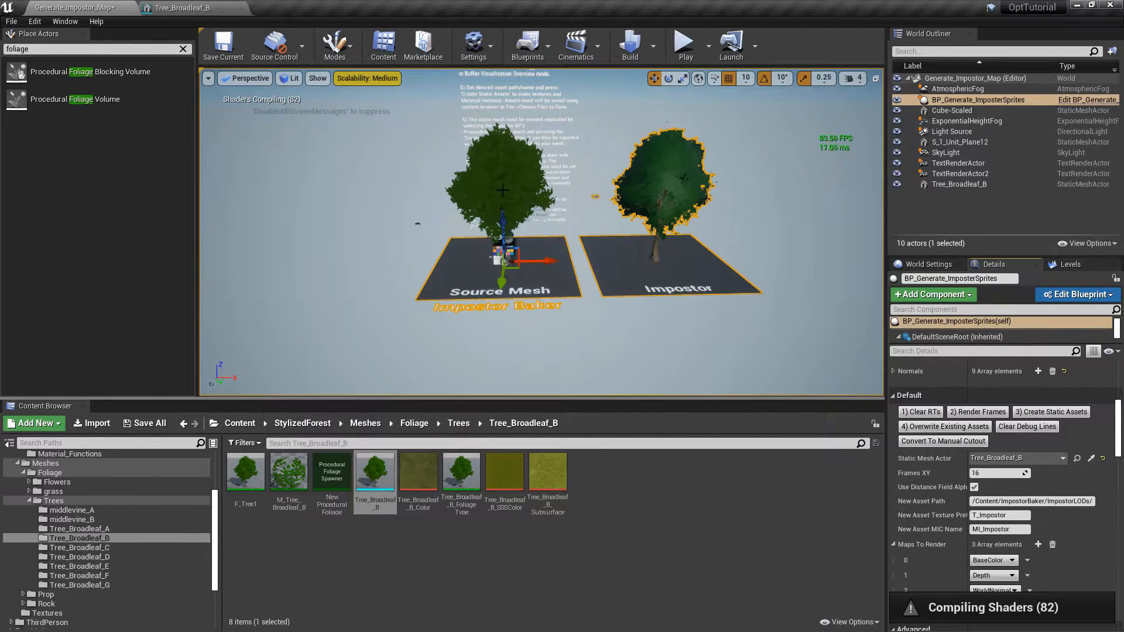
pyautogui.scroll(5, 691, 192)
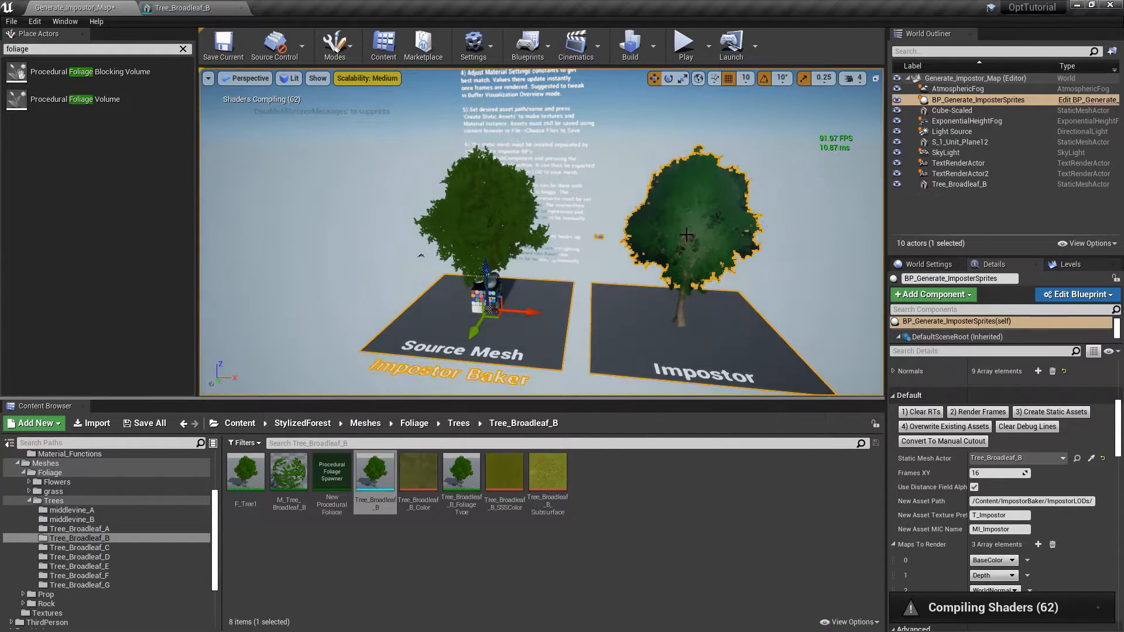
pyautogui.scroll(5, 684, 271)
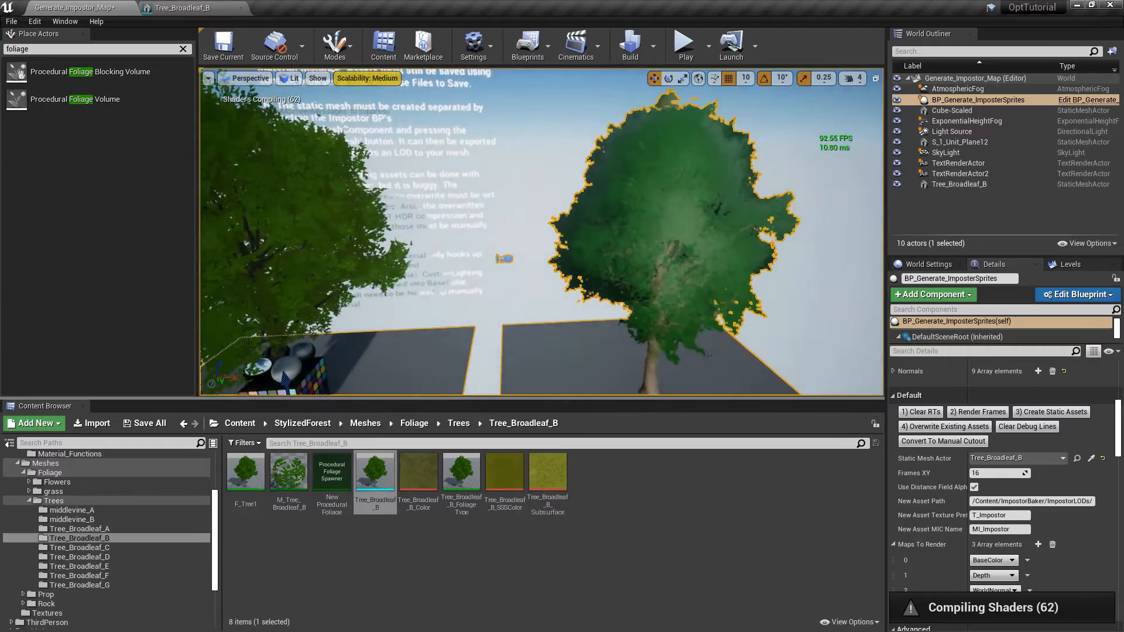
# - Create the impostor's static material instance and textures and show them in the ImpostorBaker/ImpostorLODs folder
pyautogui.moveTo(683, 271); pyautogui.dragTo(508, 284, button='right')
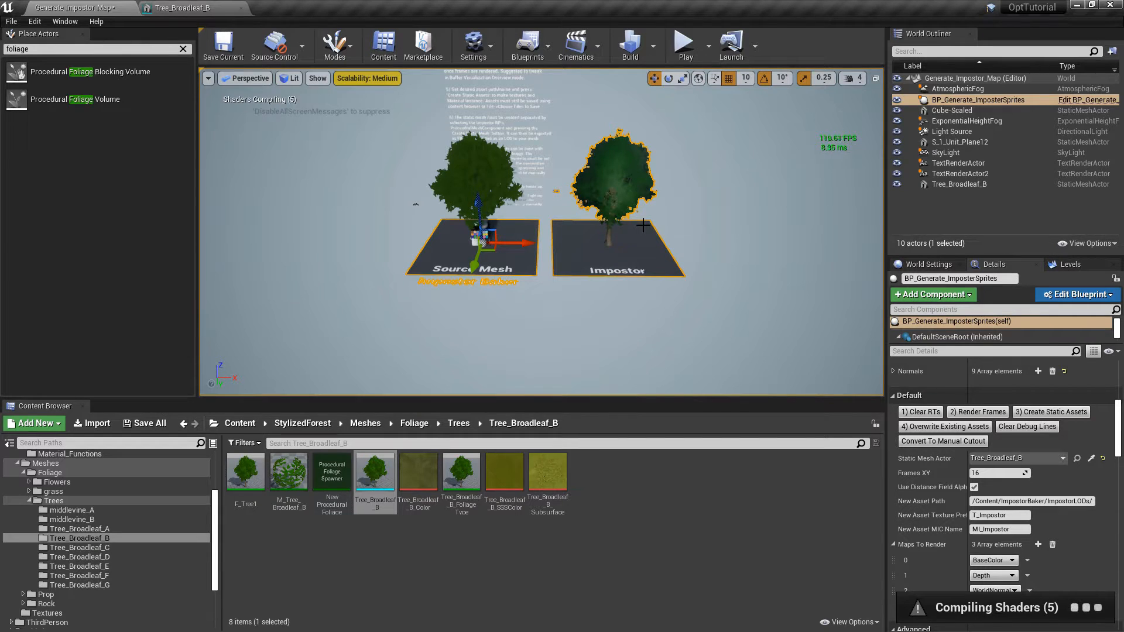
pyautogui.moveTo(612, 181); pyautogui.dragTo(664, 206, button='right')
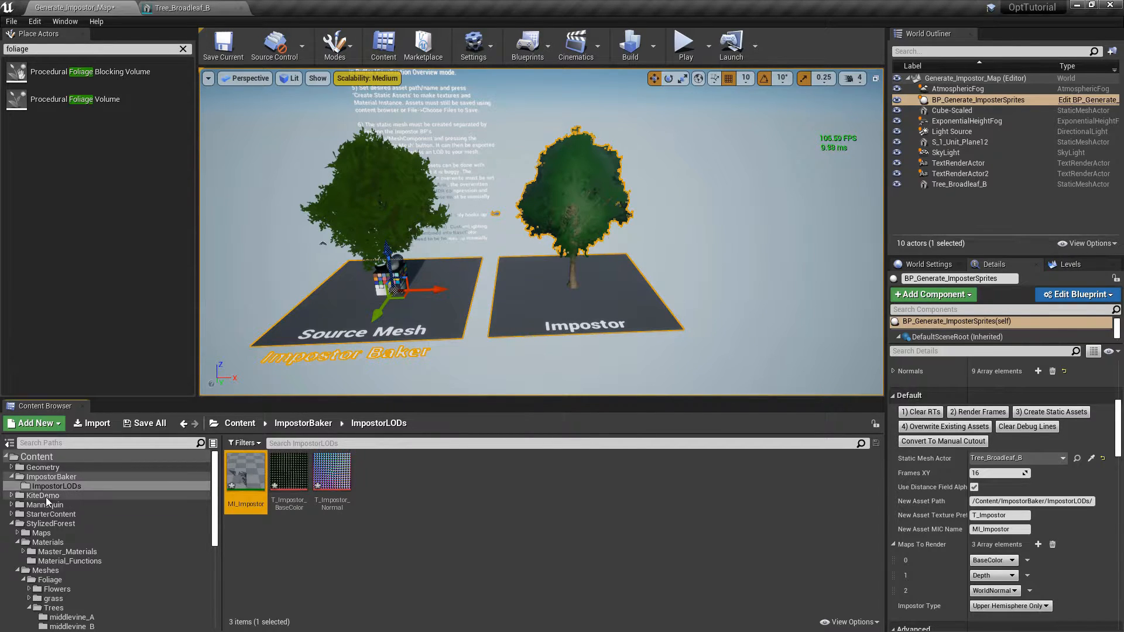
pyautogui.click(349, 548)
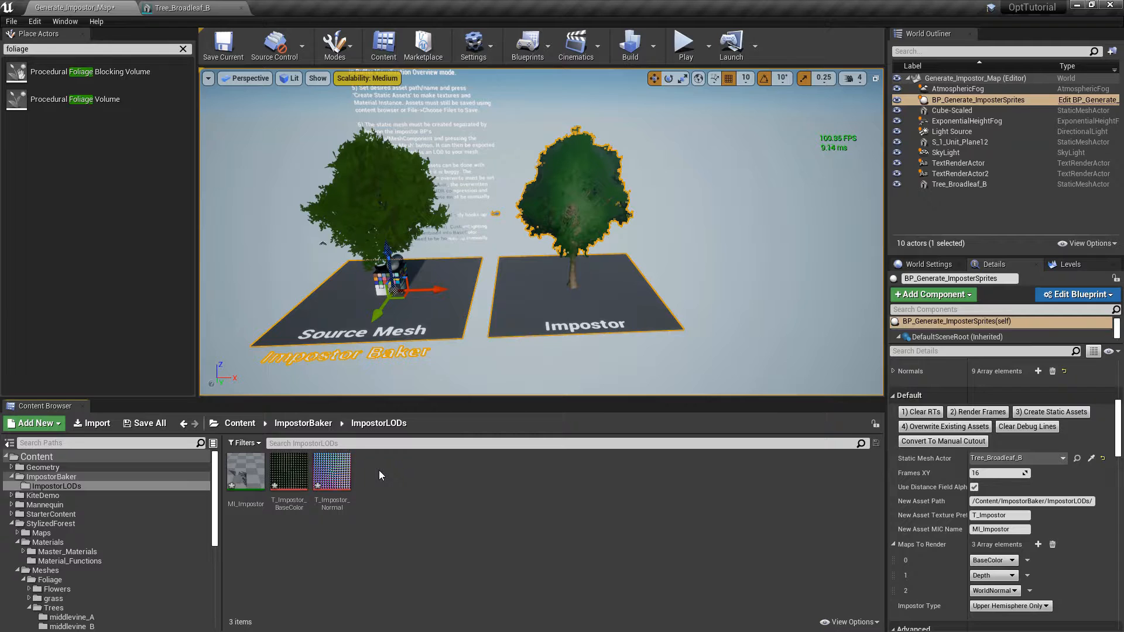
# - Create a static mesh named Tree_BroadleafB_ProcMesh in the Meshes folder from the ProceduralMesh component of BP_Generate_ImposterSprites
pyautogui.click(996, 101)
pyautogui.moveTo(1029, 342); pyautogui.dragTo(1029, 414)
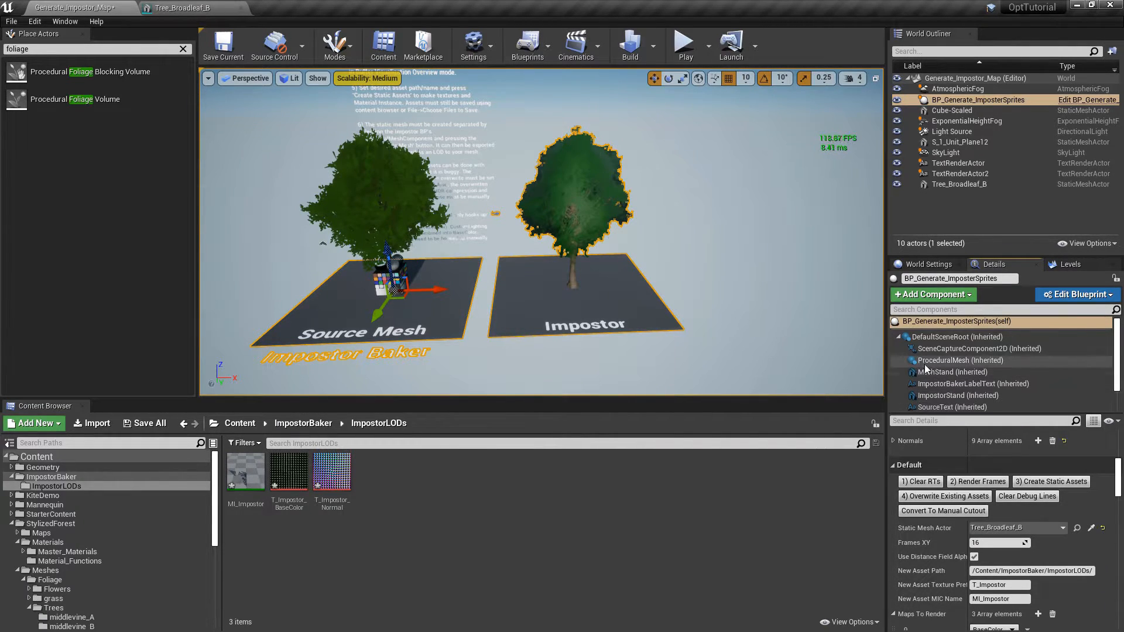
pyautogui.click(965, 361)
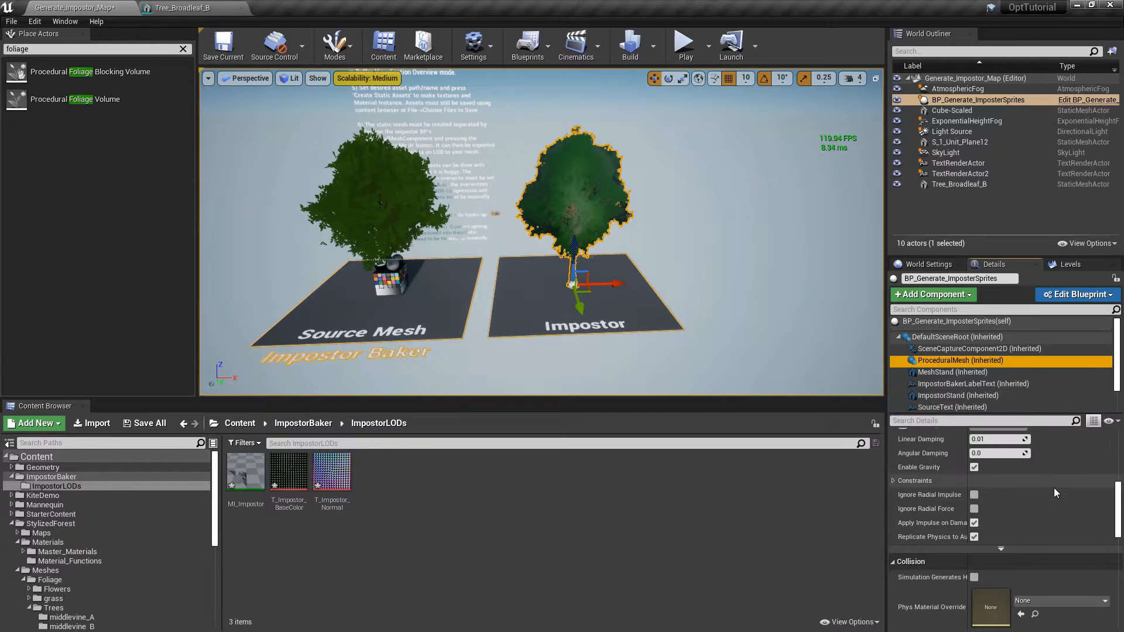
pyautogui.scroll(-6, 1054, 488)
pyautogui.scroll(8, 1061, 505)
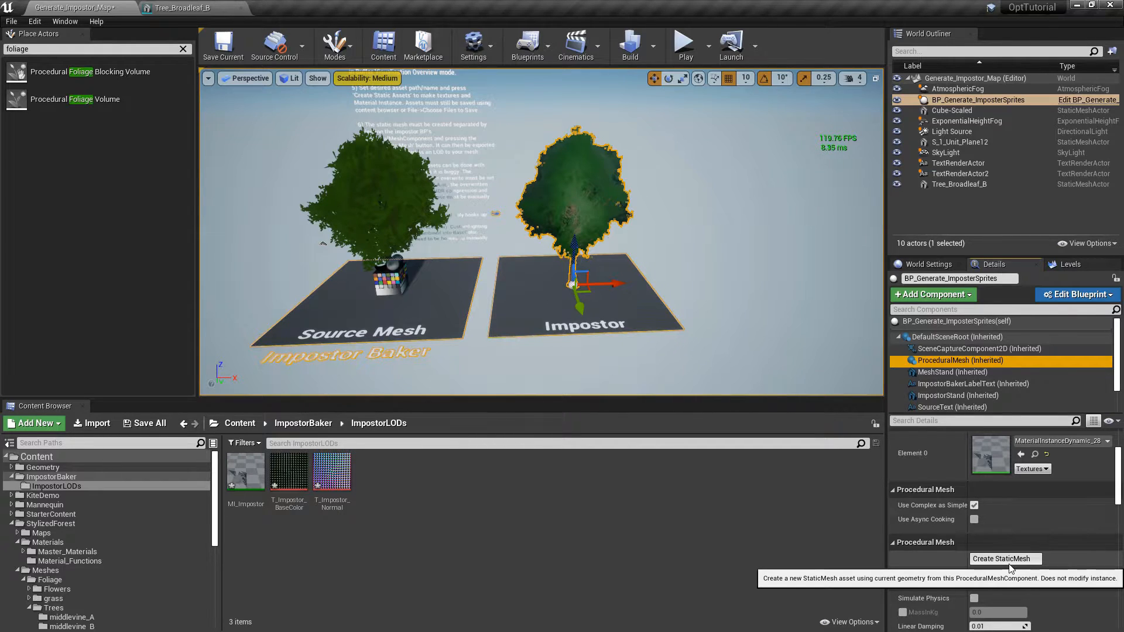
pyautogui.click(998, 559)
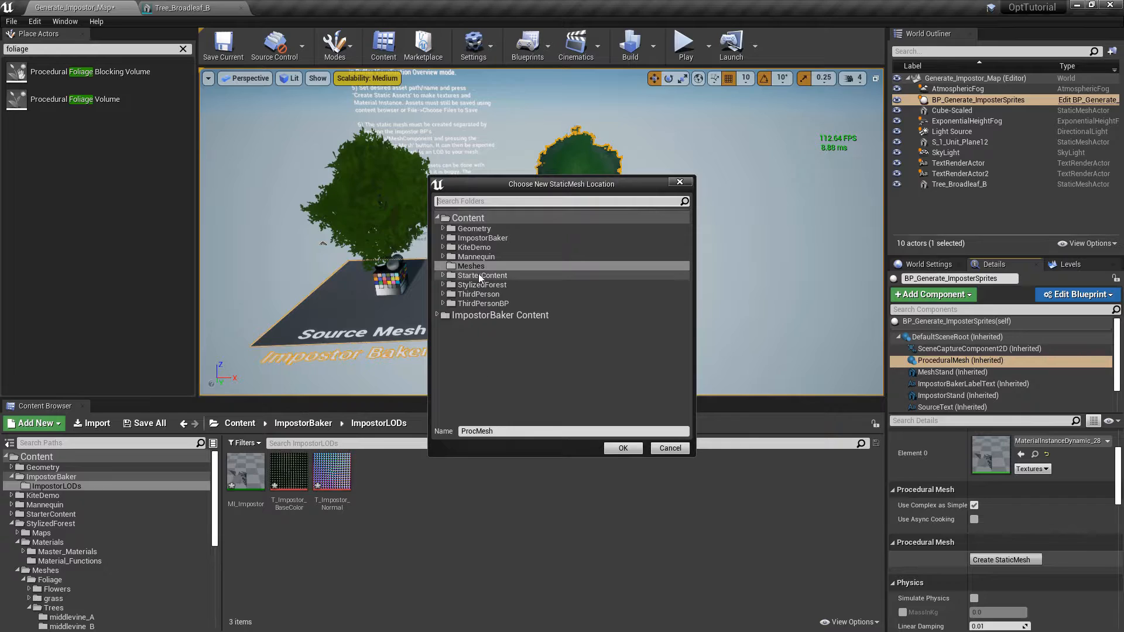
pyautogui.click(515, 432)
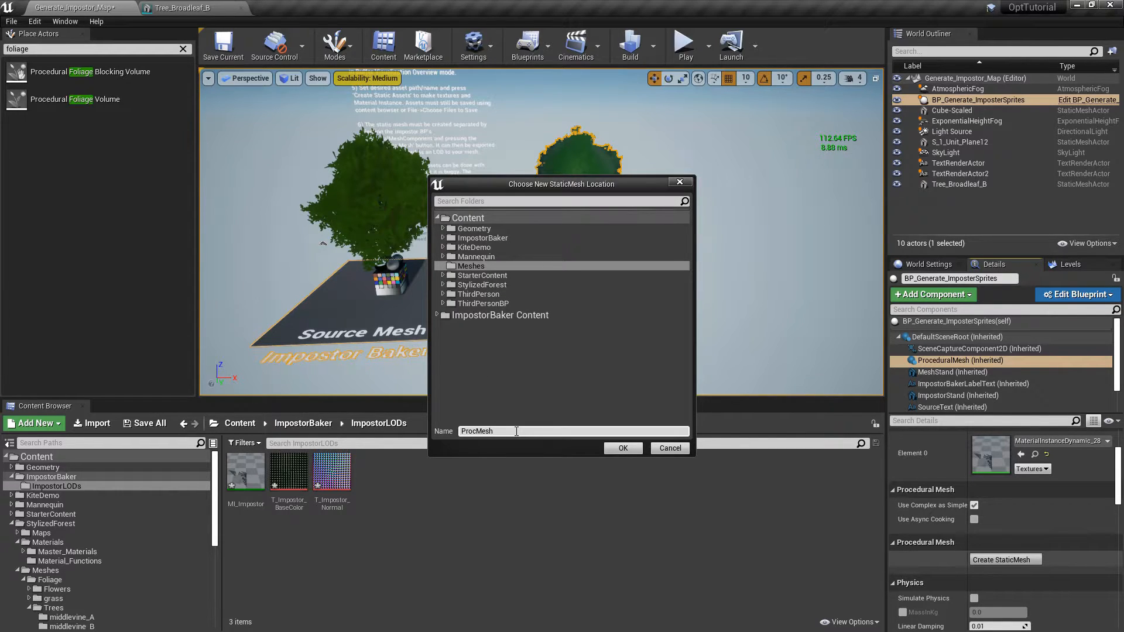
pyautogui.write('Tree1_')
pyautogui.press('BackSpace')
pyautogui.press('BackSpace')
pyautogui.write('_Broadleadf')
pyautogui.click(623, 448)
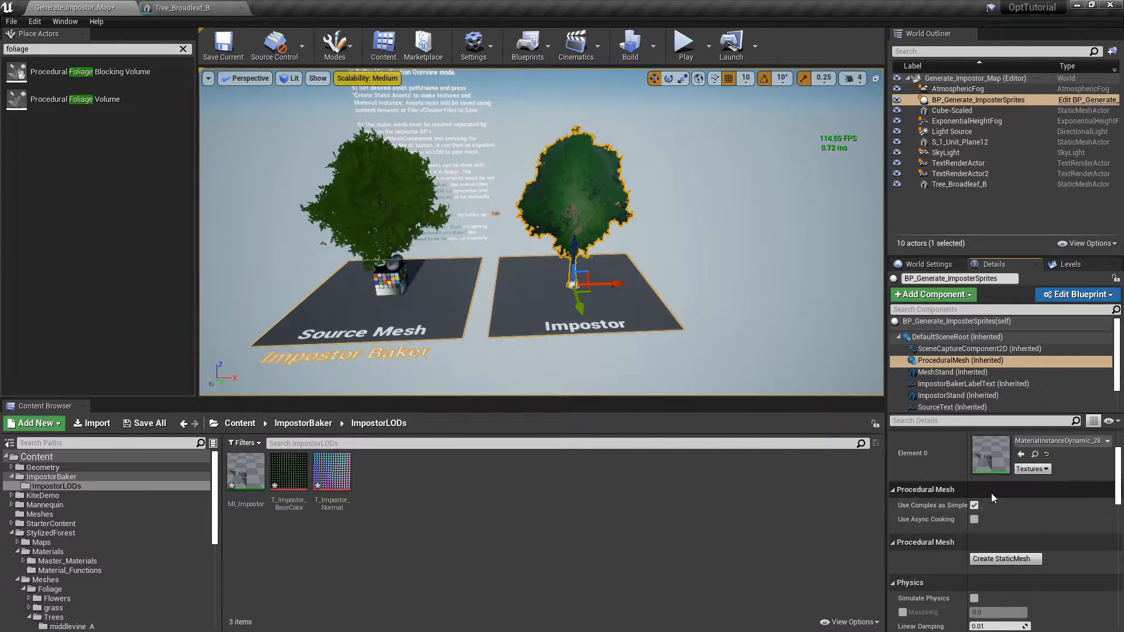
# - Clear the render targets of BP_Generate_ImposterSprites and reset its Static Mesh Actor reference
pyautogui.scroll(3, 992, 492)
pyautogui.scroll(-8, 1003, 479)
pyautogui.scroll(-10, 1007, 480)
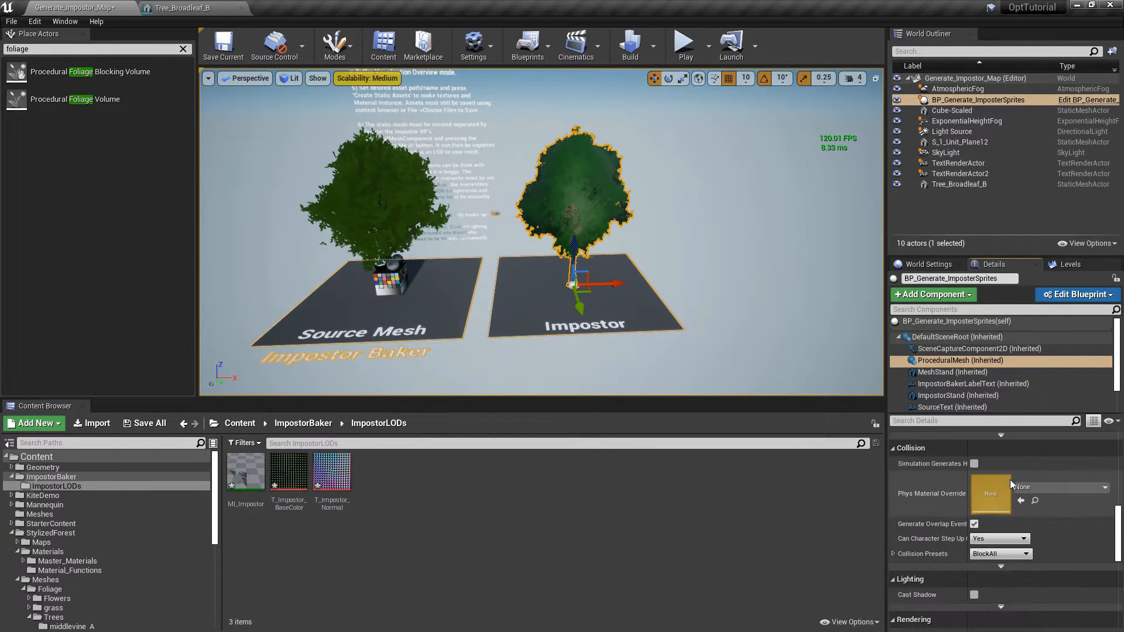
pyautogui.click(960, 173)
pyautogui.click(972, 101)
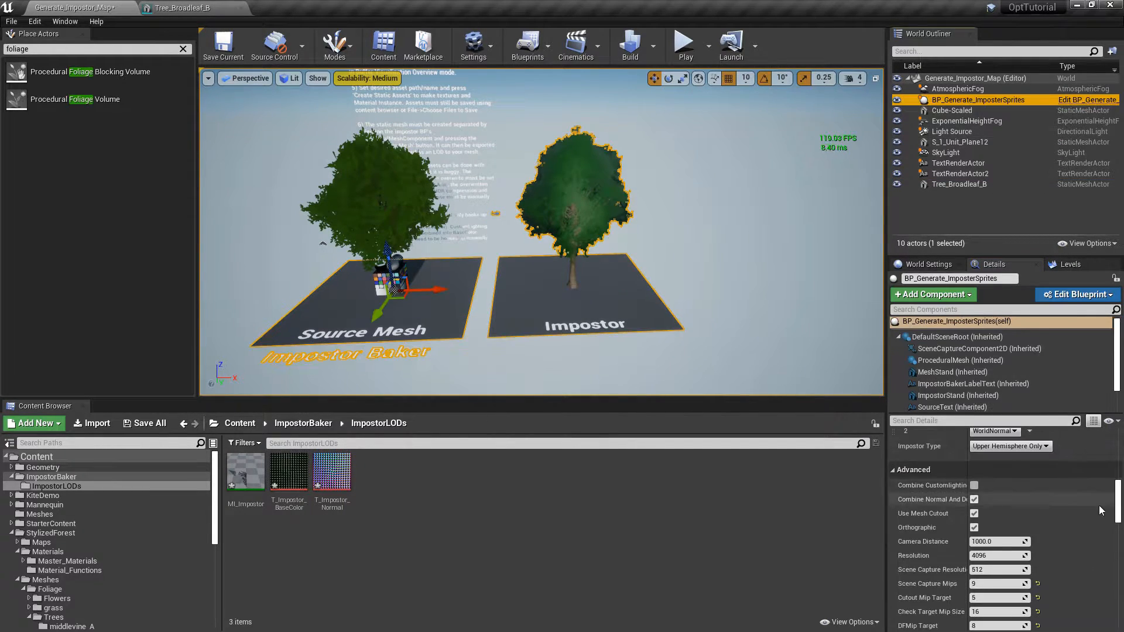
pyautogui.scroll(5, 1054, 503)
pyautogui.scroll(-6, 1036, 504)
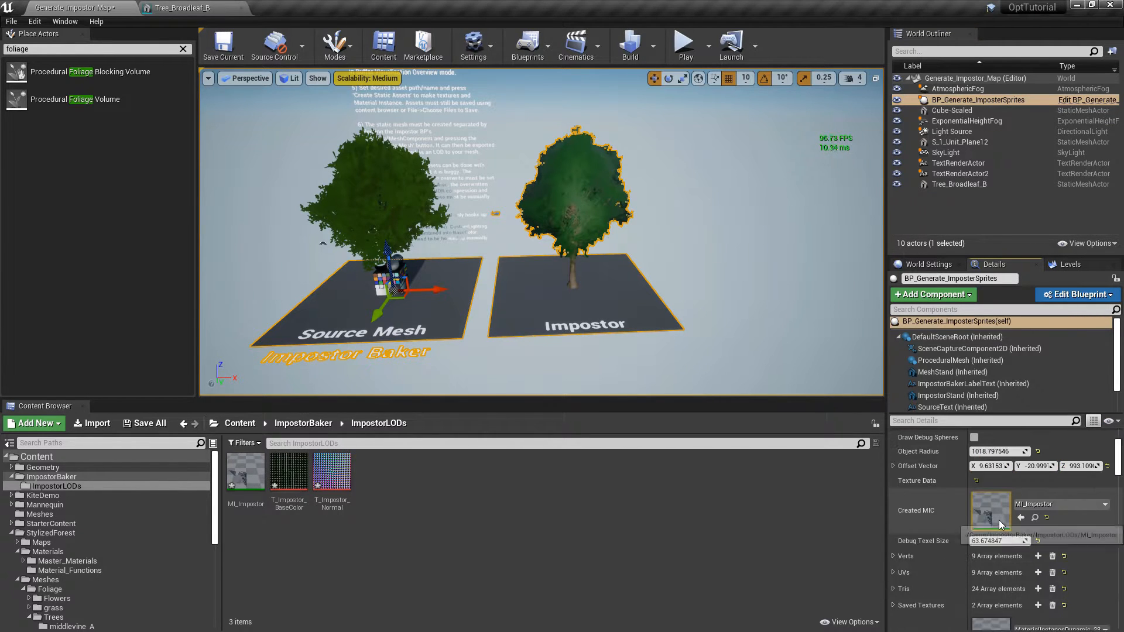
pyautogui.click(922, 500)
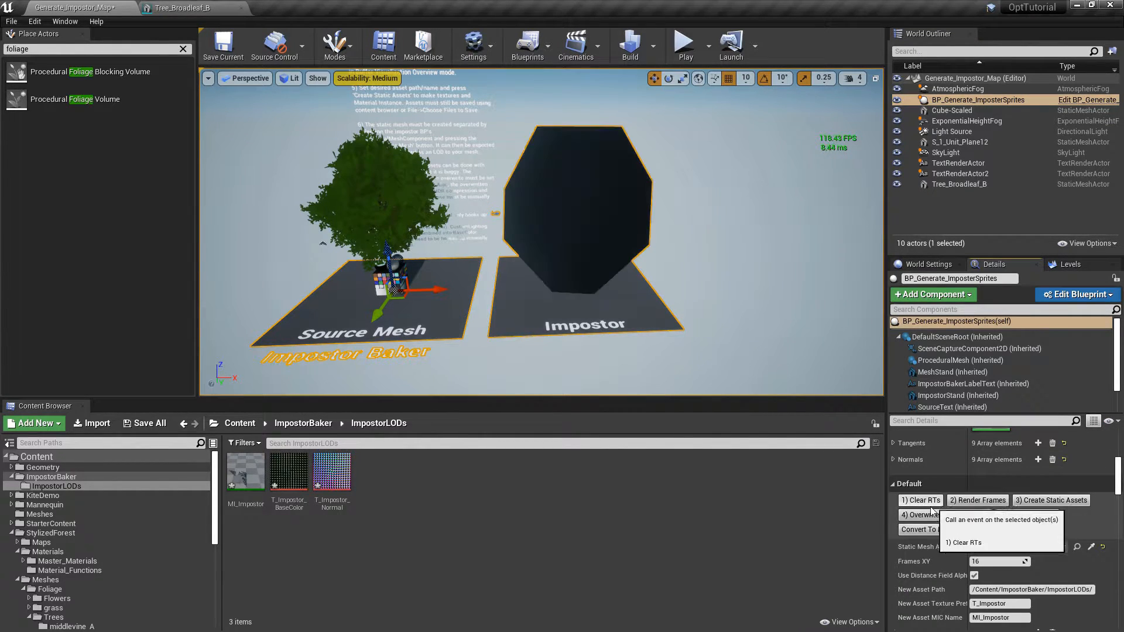
pyautogui.click(1103, 546)
# - Delete the Tree_Broadleaf_B actor from the Generate_Impostor_Map level
pyautogui.click(967, 185)
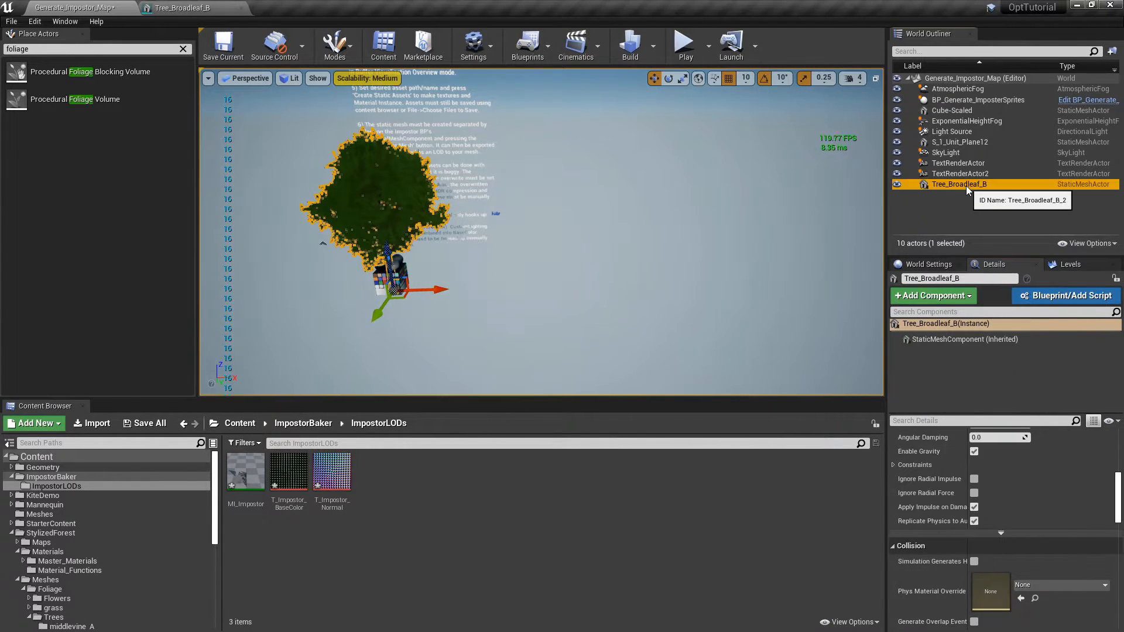
pyautogui.press('Delete')
pyautogui.scroll(-2, 167, 501)
pyautogui.scroll(2, 136, 506)
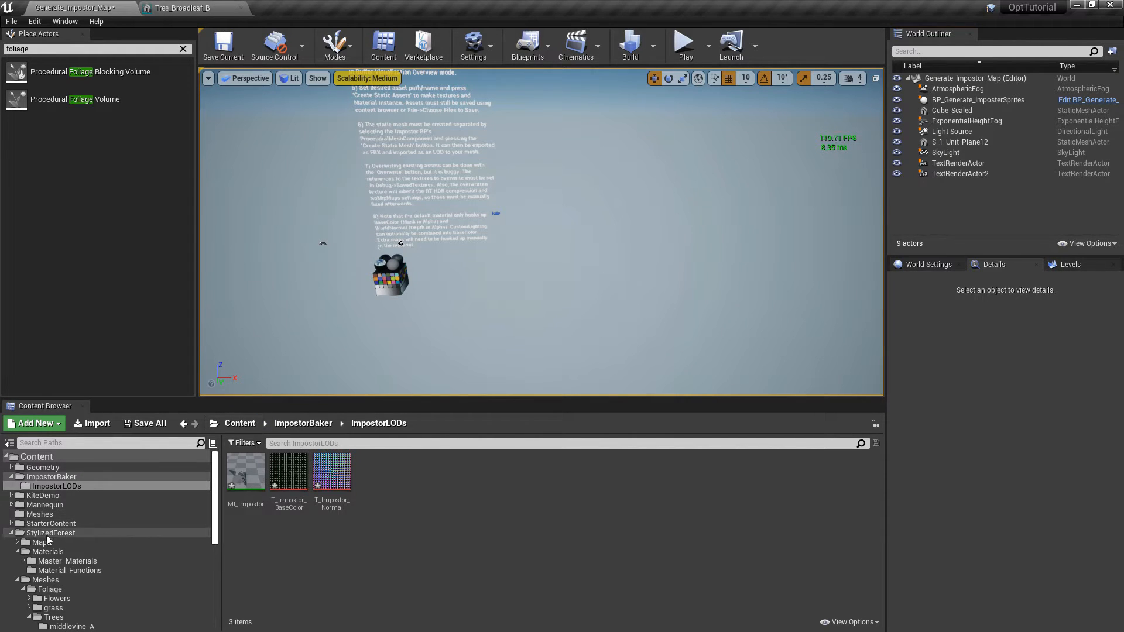
# - Start exporting Tree_BroadleafB_ProcMesh from the Meshes folder as an FBX file of the same name in Downloads
pyautogui.click(11, 533)
pyautogui.click(42, 516)
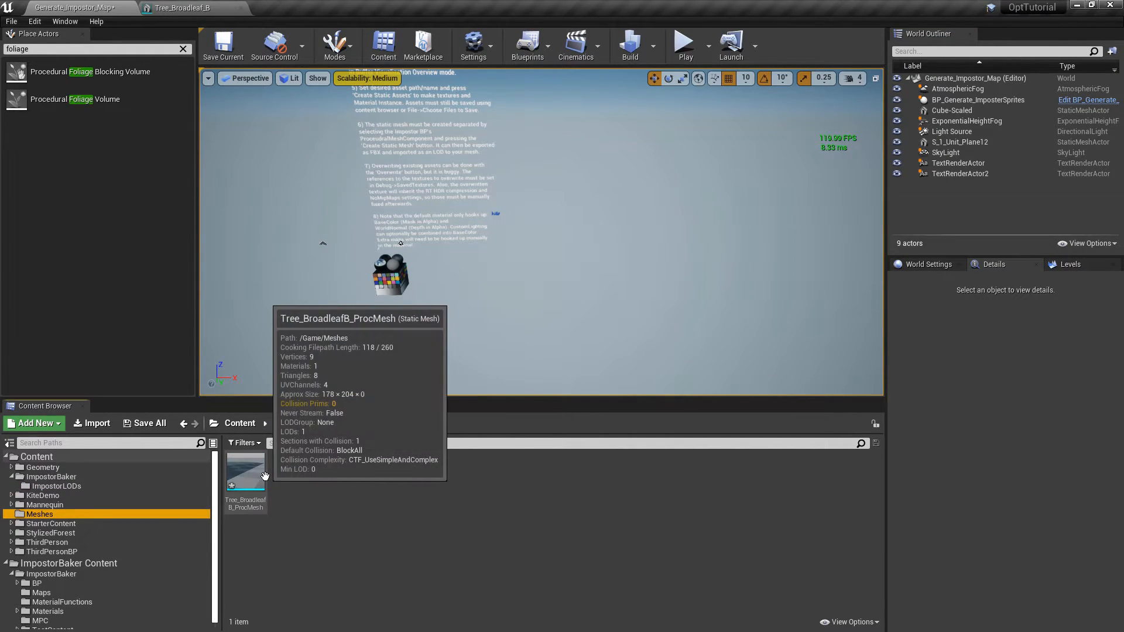
pyautogui.rightClick(246, 474)
pyautogui.moveTo(376, 280)
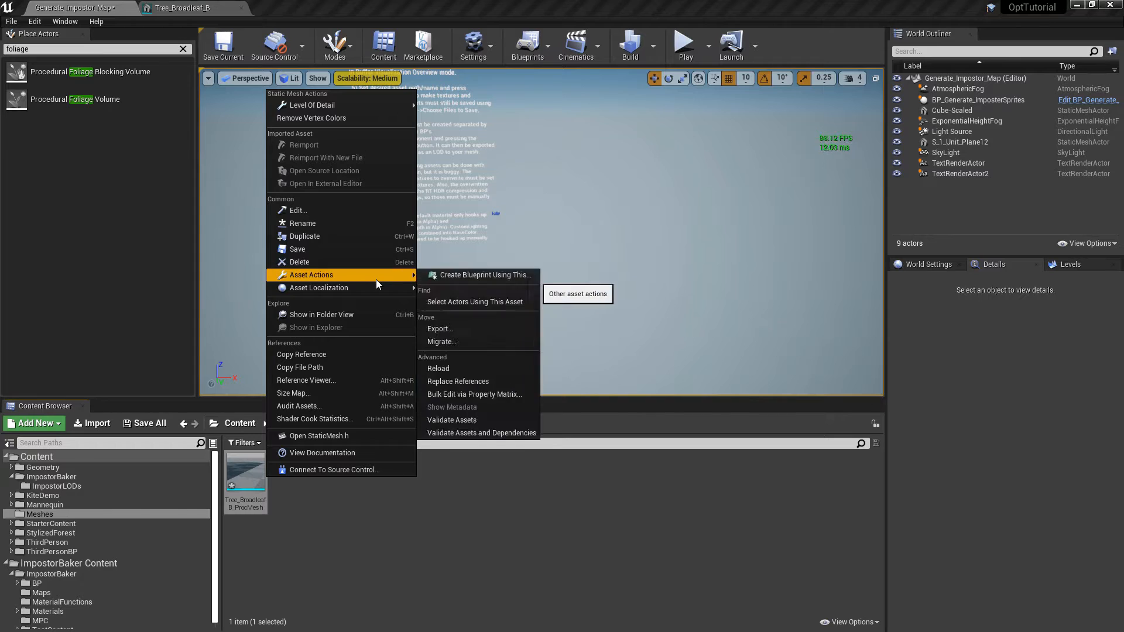
pyautogui.click(453, 328)
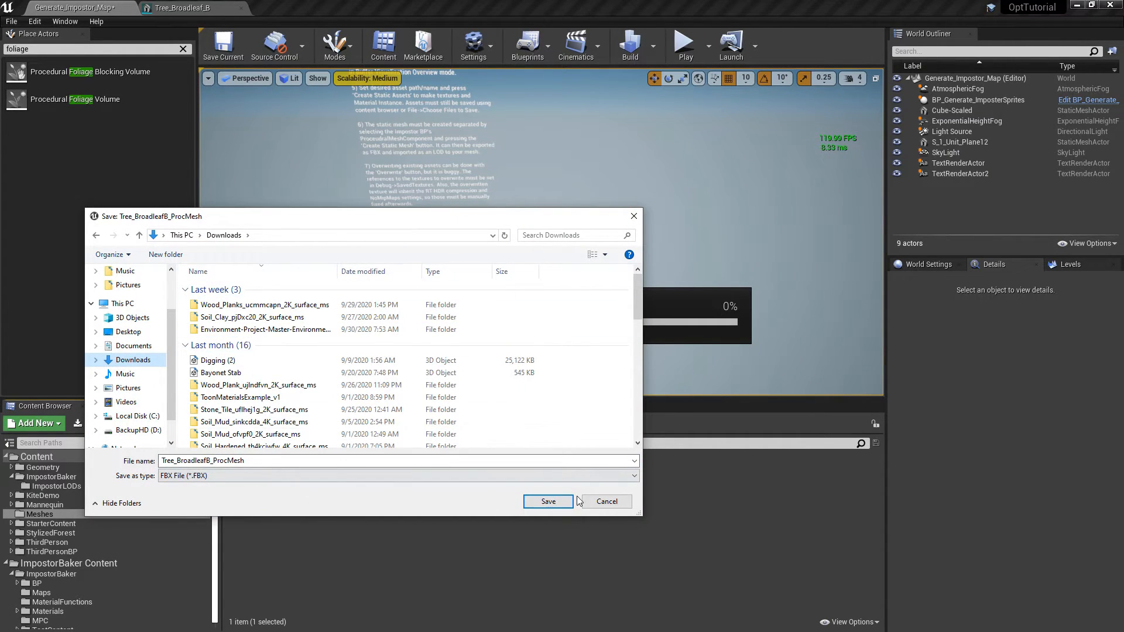
pyautogui.moveTo(257, 462); pyautogui.dragTo(116, 461)
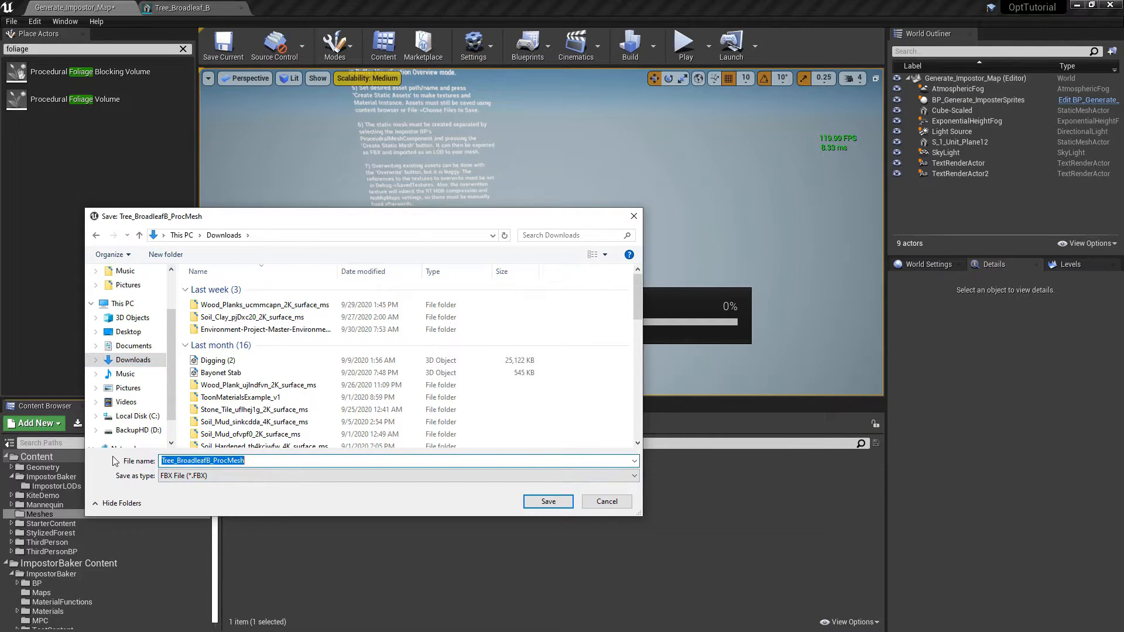
pyautogui.click(545, 501)
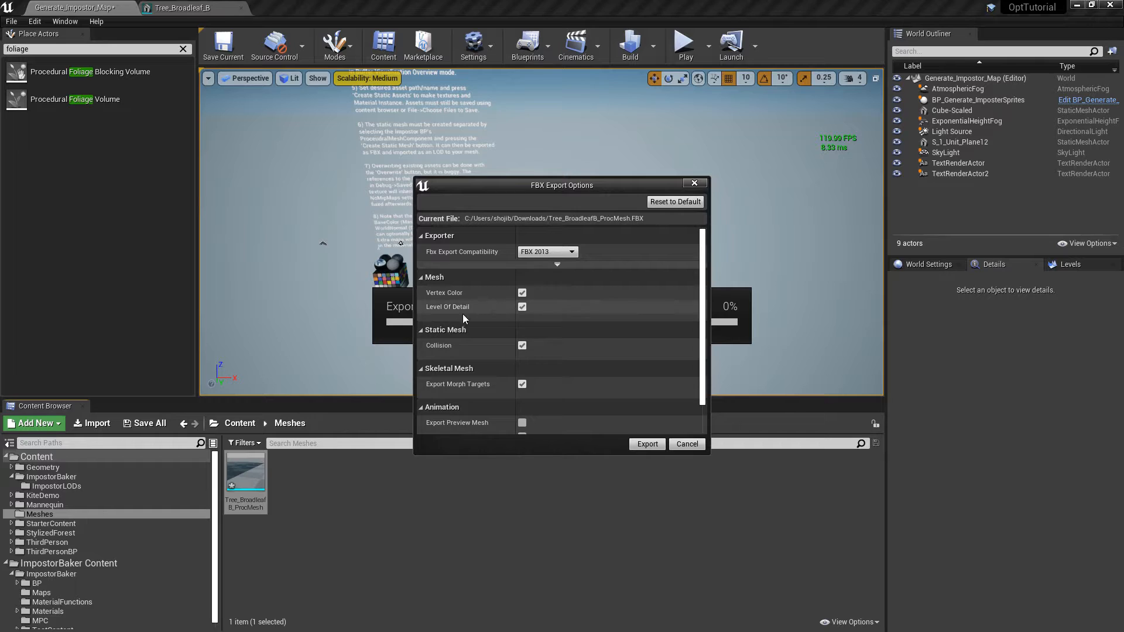
# - Export the mesh with FBX 2018 compatibility, leaving out collision and level of detail
pyautogui.click(520, 346)
pyautogui.click(560, 253)
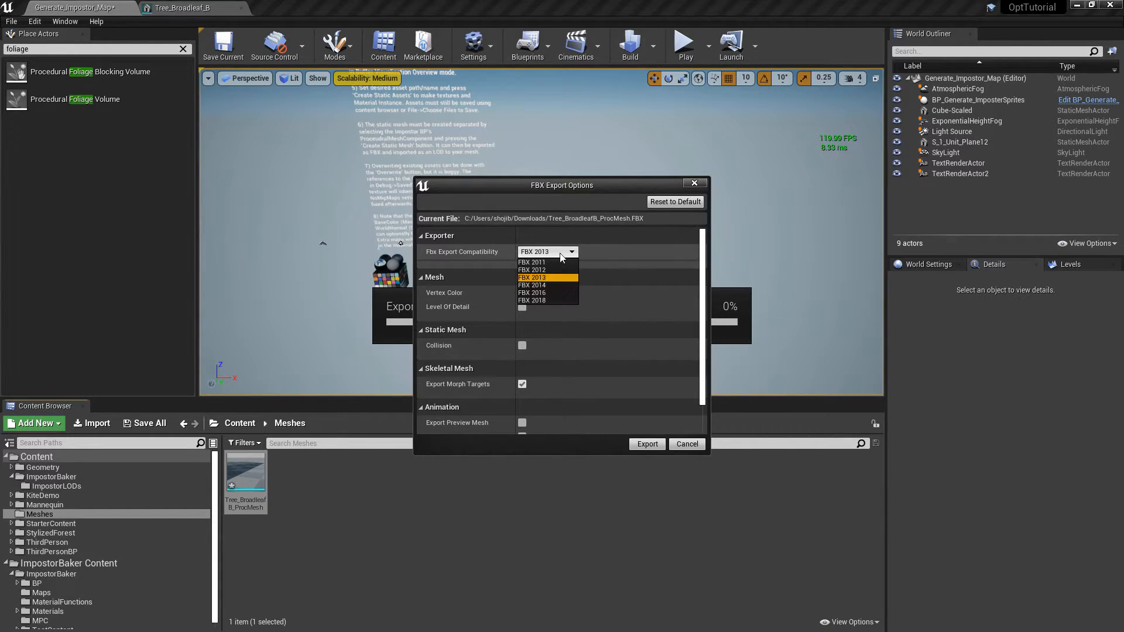
pyautogui.click(547, 300)
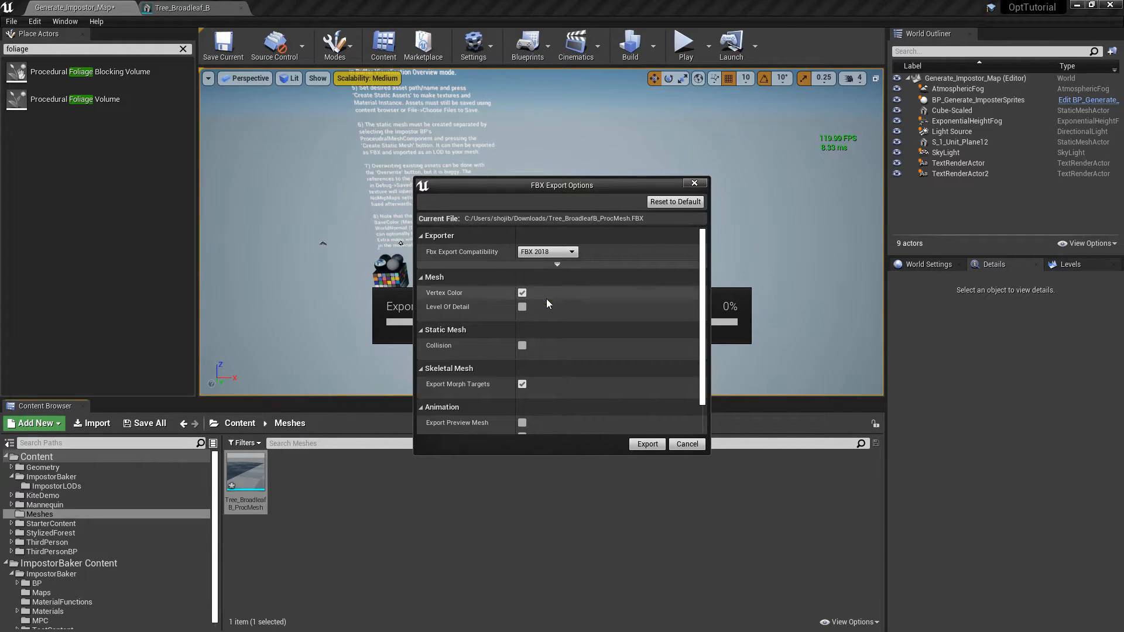
pyautogui.click(647, 445)
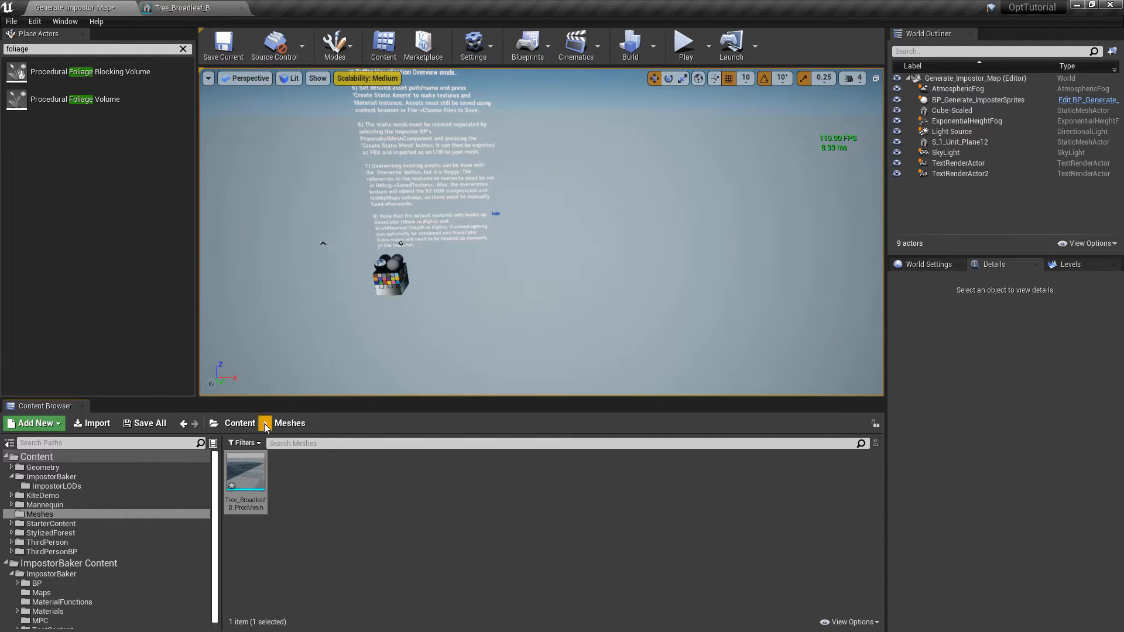
# - Try to save all modified content, declining the reference search and cancelling the rest of the save
pyautogui.click(161, 431)
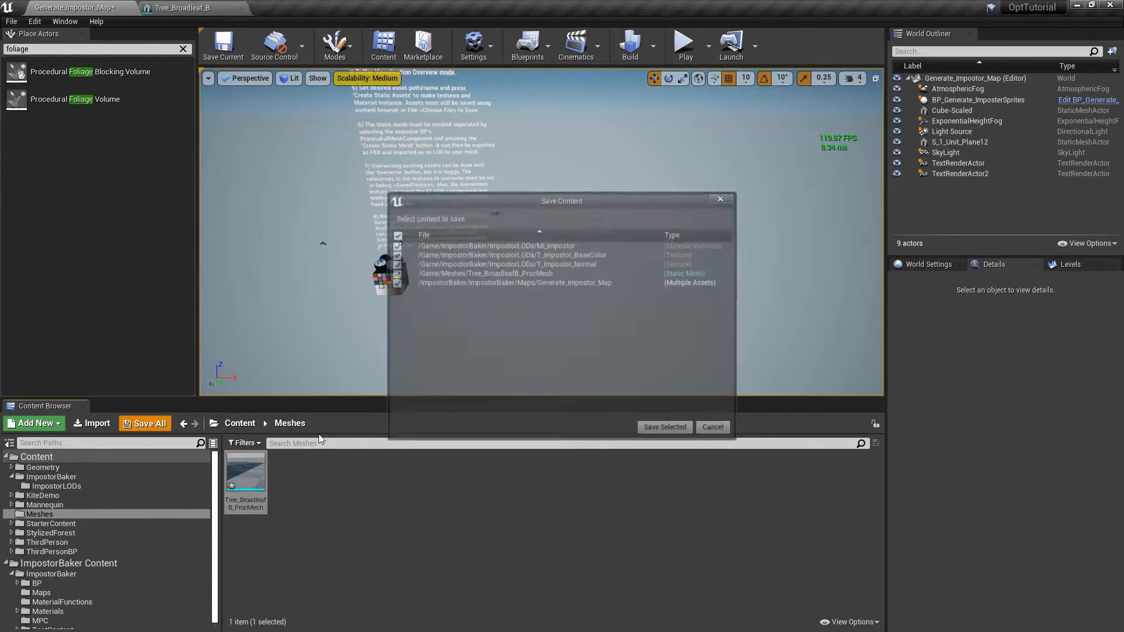
pyautogui.click(657, 430)
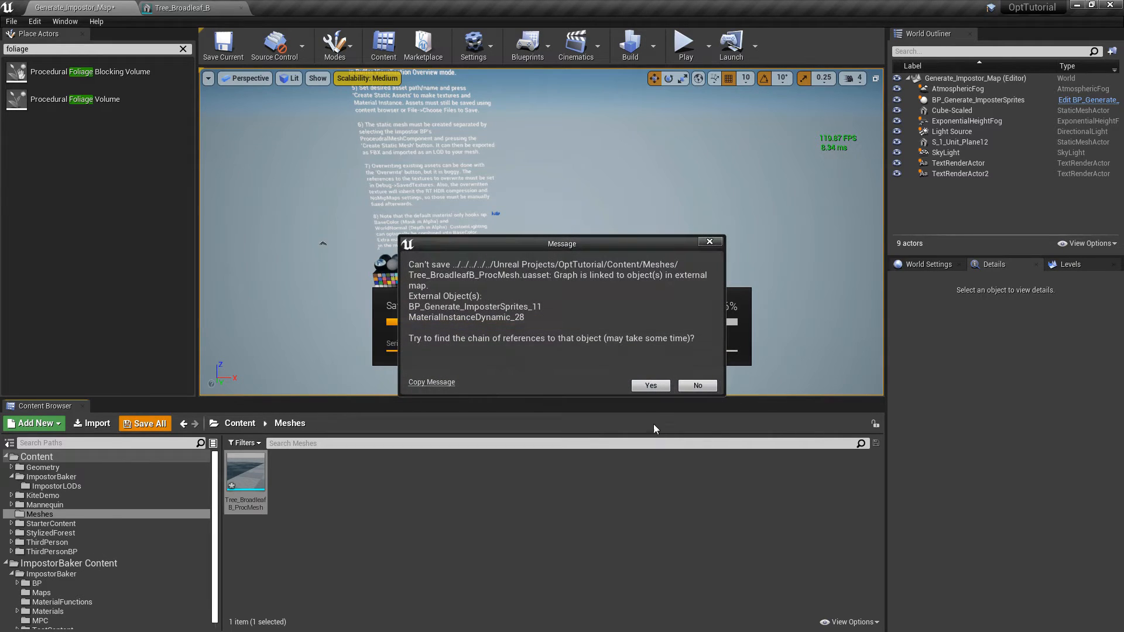
pyautogui.click(696, 392)
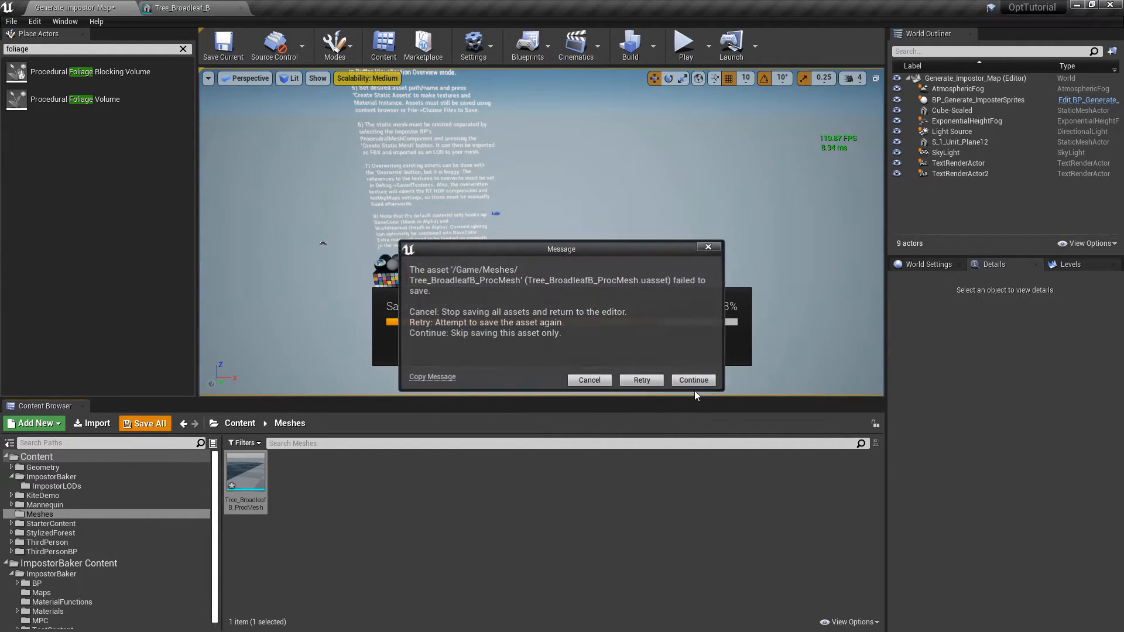
pyautogui.click(598, 381)
pyautogui.click(241, 8)
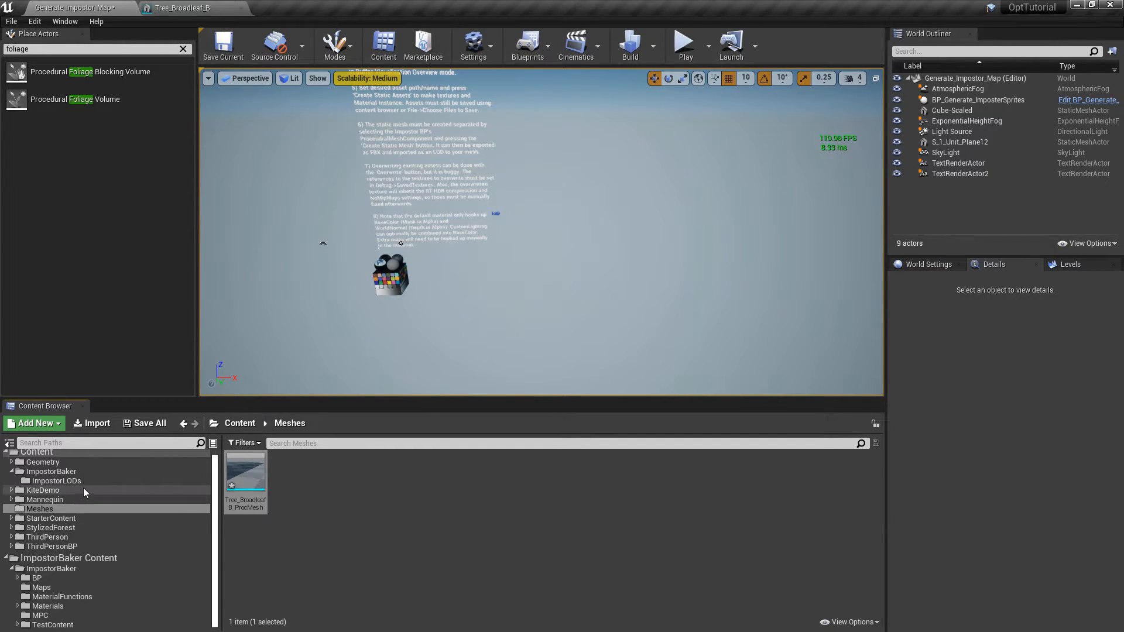
# - Try to open ThirdPersonExampleMap from ThirdPersonBP/Maps with none of the pending content selected for saving
pyautogui.click(73, 546)
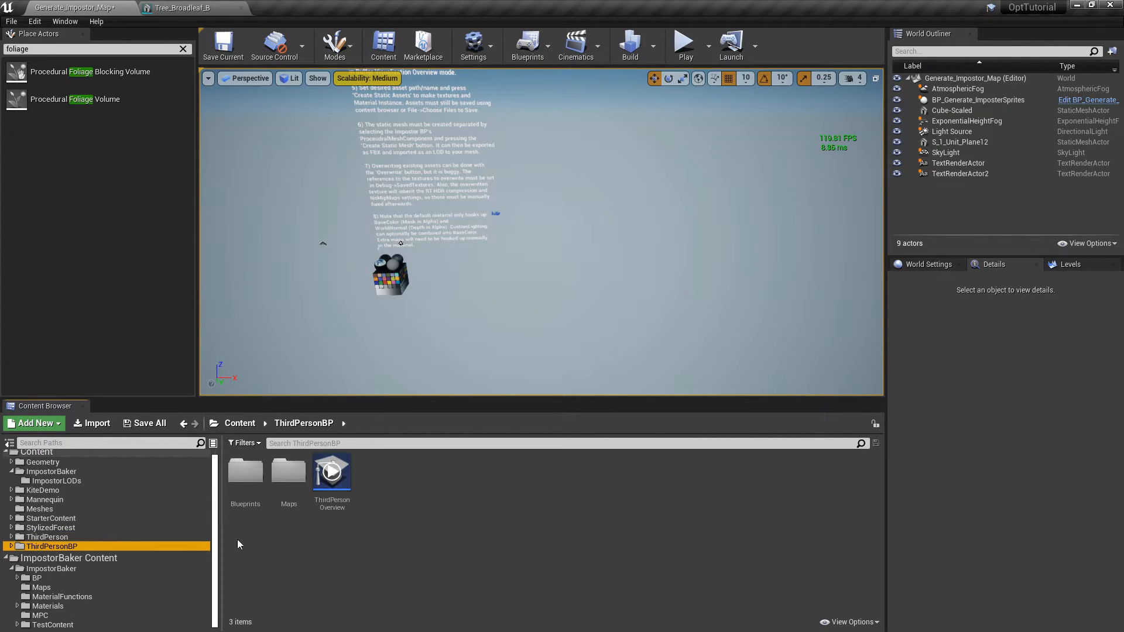
pyautogui.doubleClick(289, 472)
pyautogui.click(249, 465)
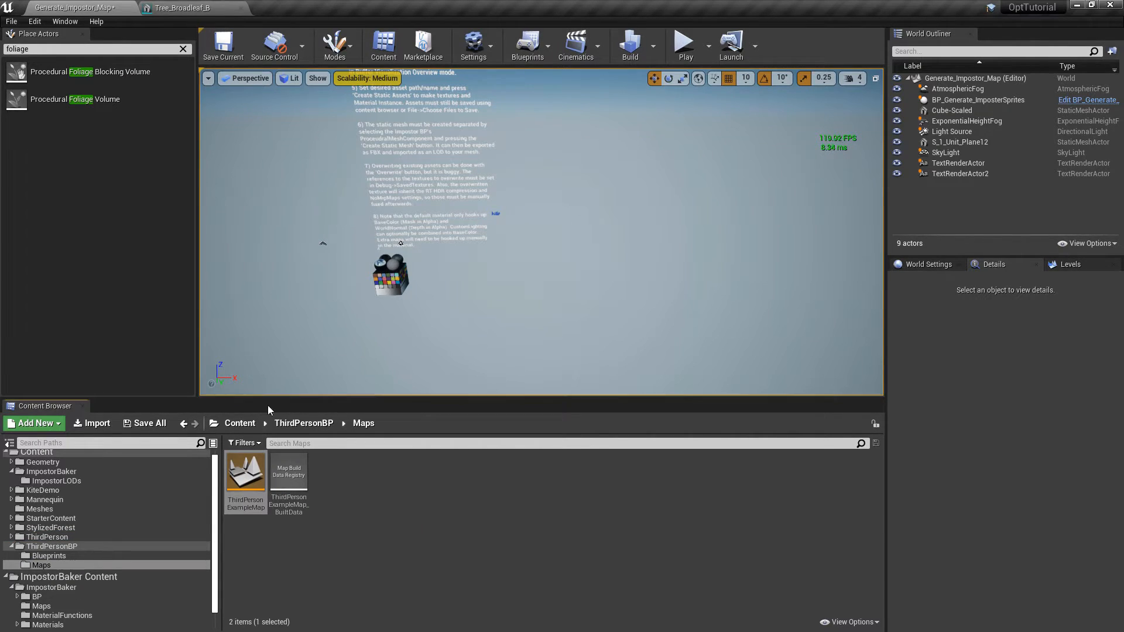
pyautogui.doubleClick(250, 462)
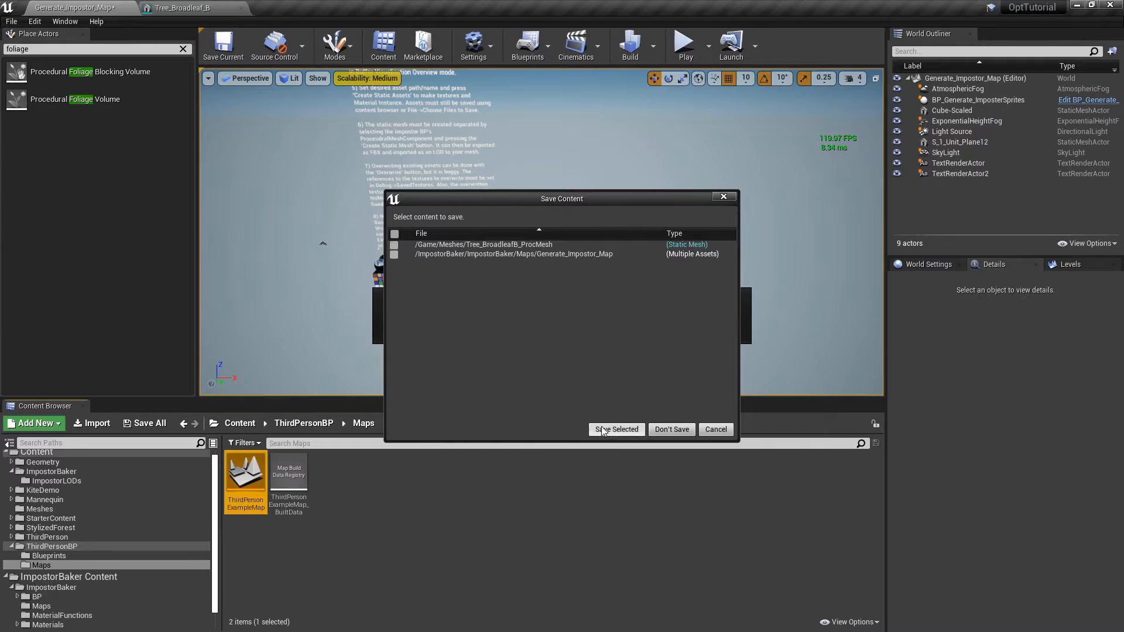
pyautogui.click(635, 431)
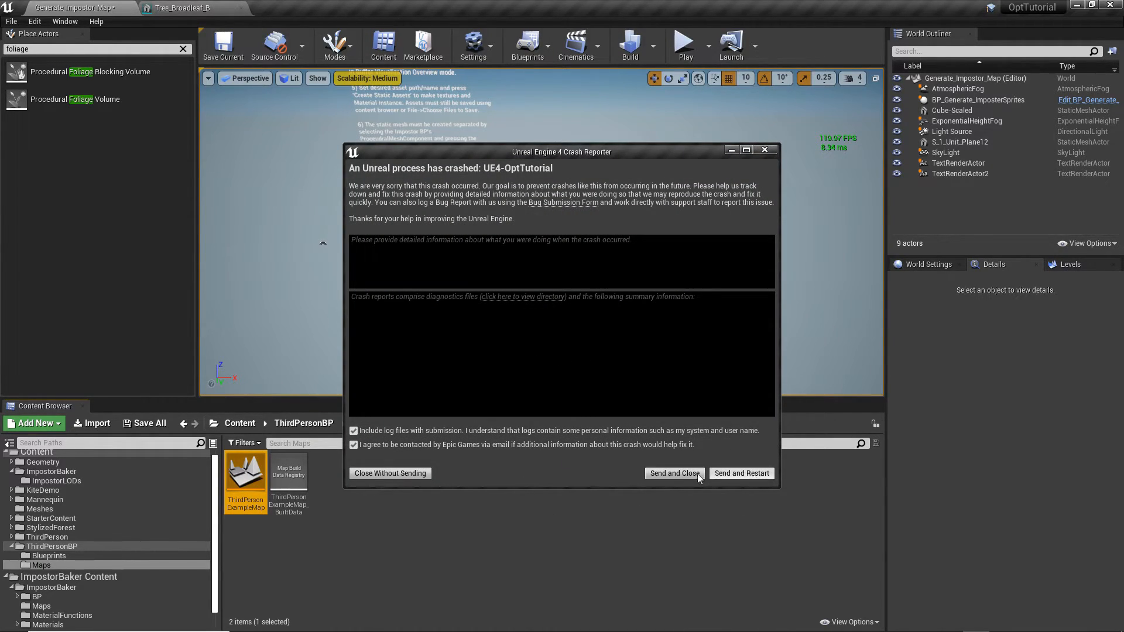
# - Send the crash report, restart the OptTutorial project and minimise the file explorer window
pyautogui.click(752, 471)
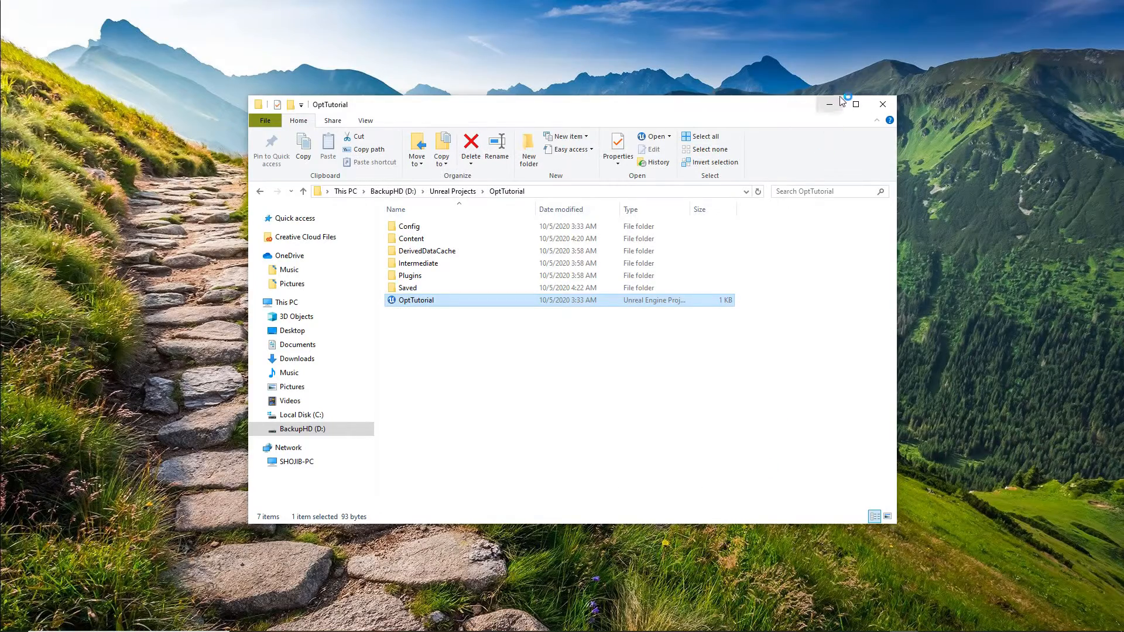
pyautogui.click(836, 103)
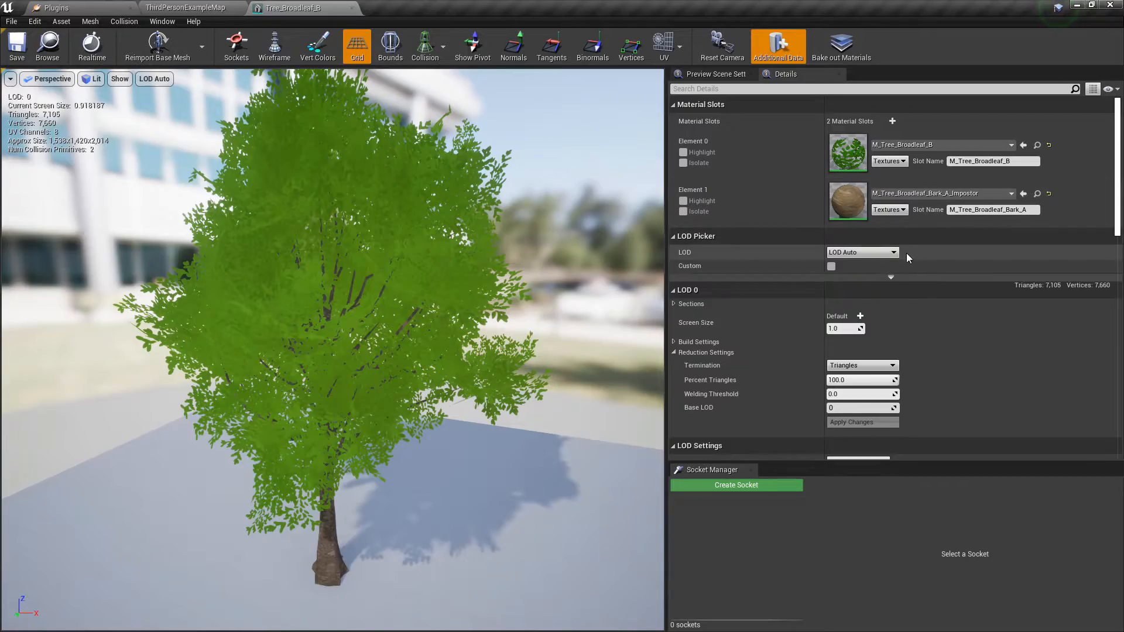
# - Import the Tree_BroadleafB_ProcMesh file from Downloads as LOD 3 of the Tree_Broadleaf_B mesh
pyautogui.scroll(-5, 822, 381)
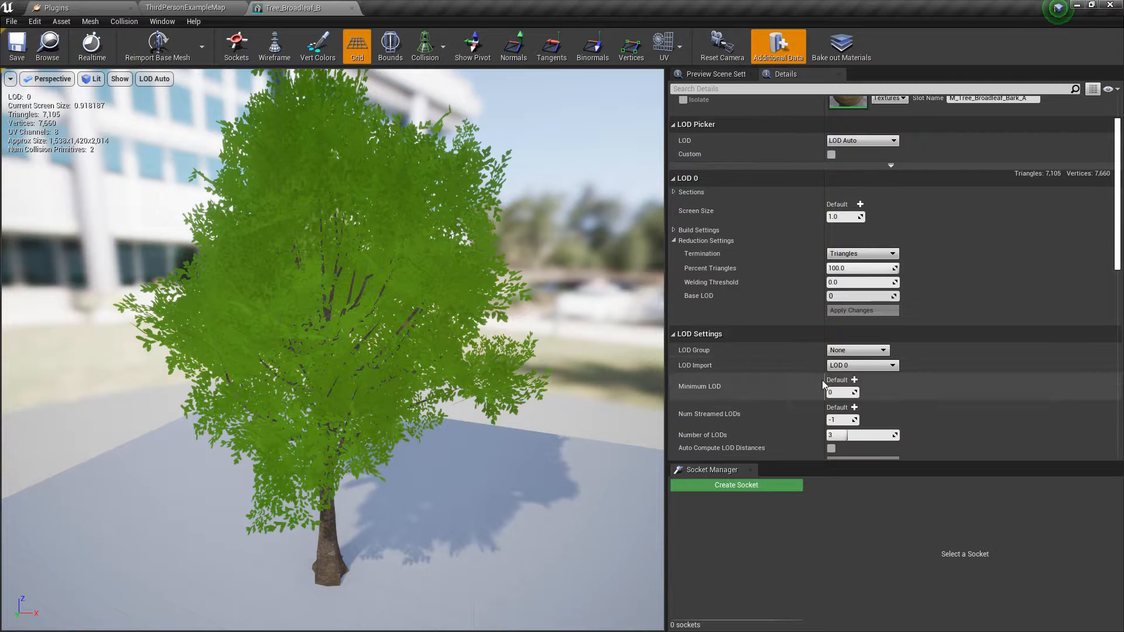
pyautogui.click(861, 365)
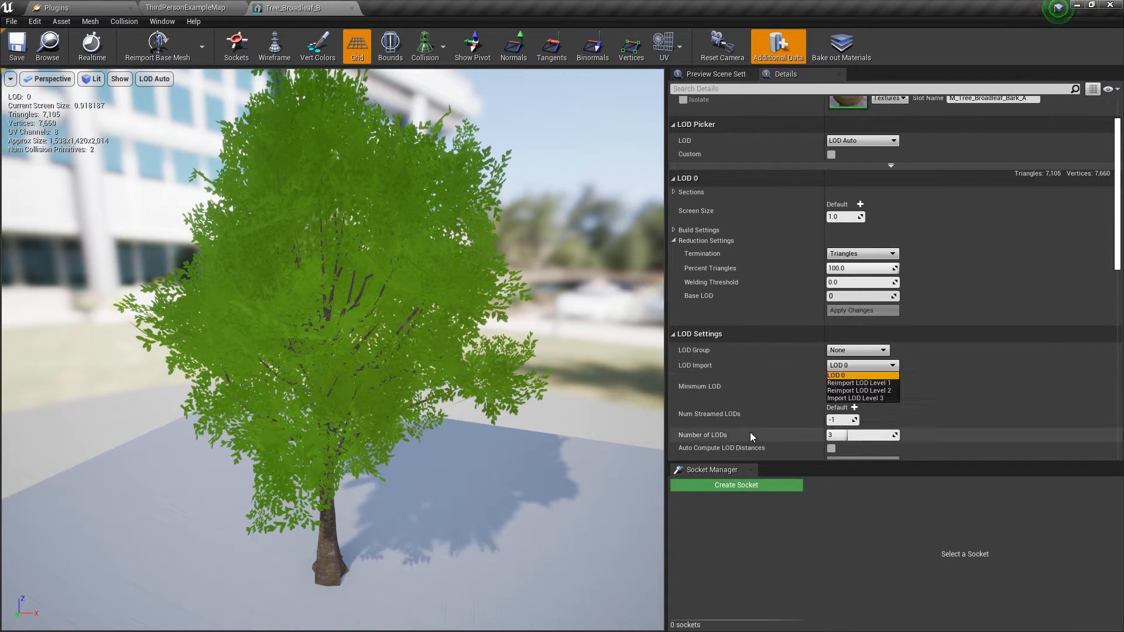
pyautogui.click(877, 399)
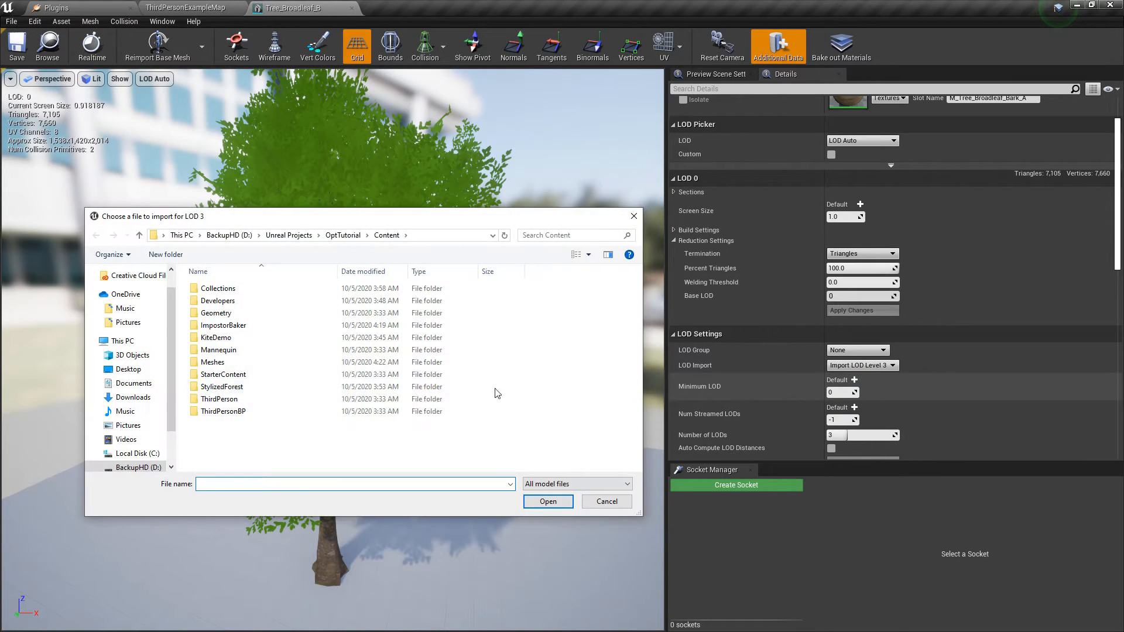
pyautogui.click(133, 397)
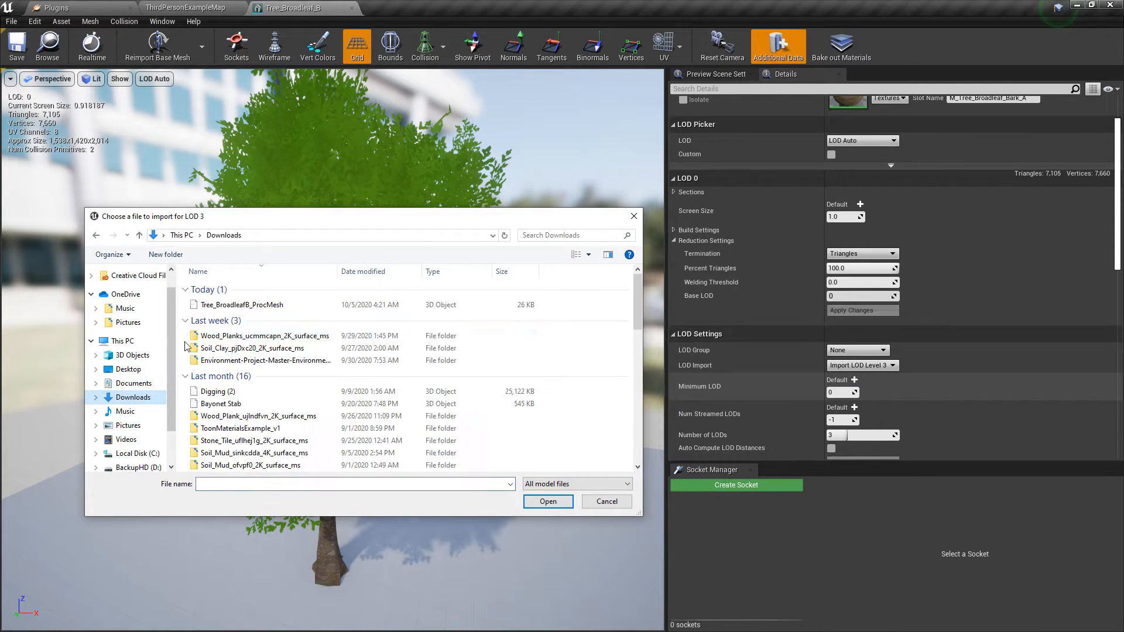
pyautogui.doubleClick(241, 305)
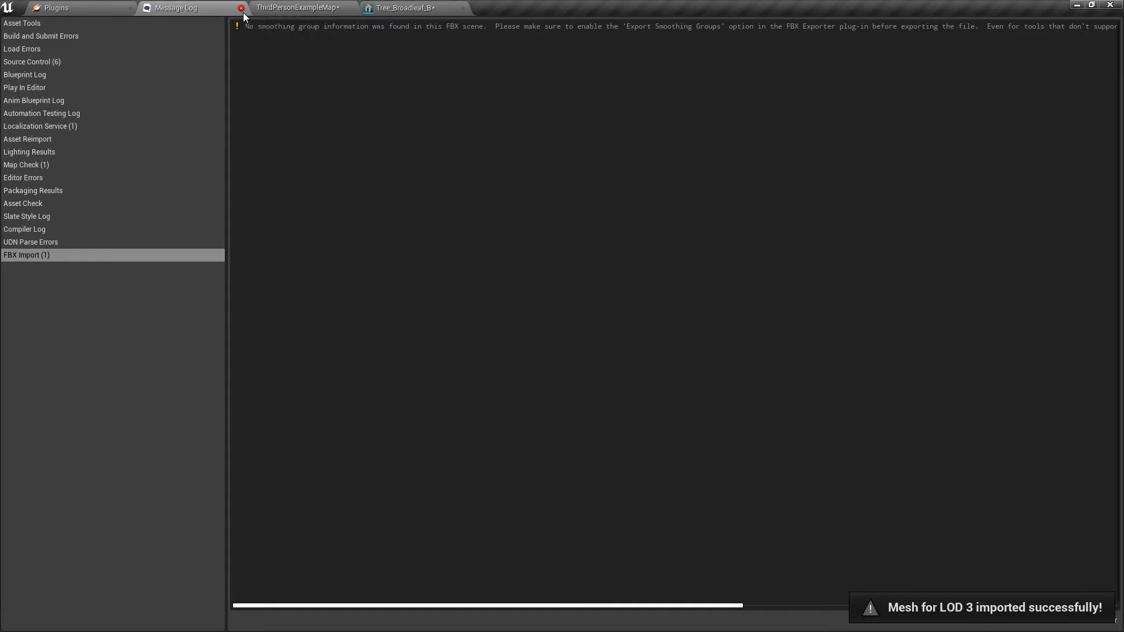
# - Close the Message Log and Plugins tabs and return to the Tree_Broadleaf_B mesh
pyautogui.click(241, 8)
pyautogui.click(130, 7)
pyautogui.click(187, 6)
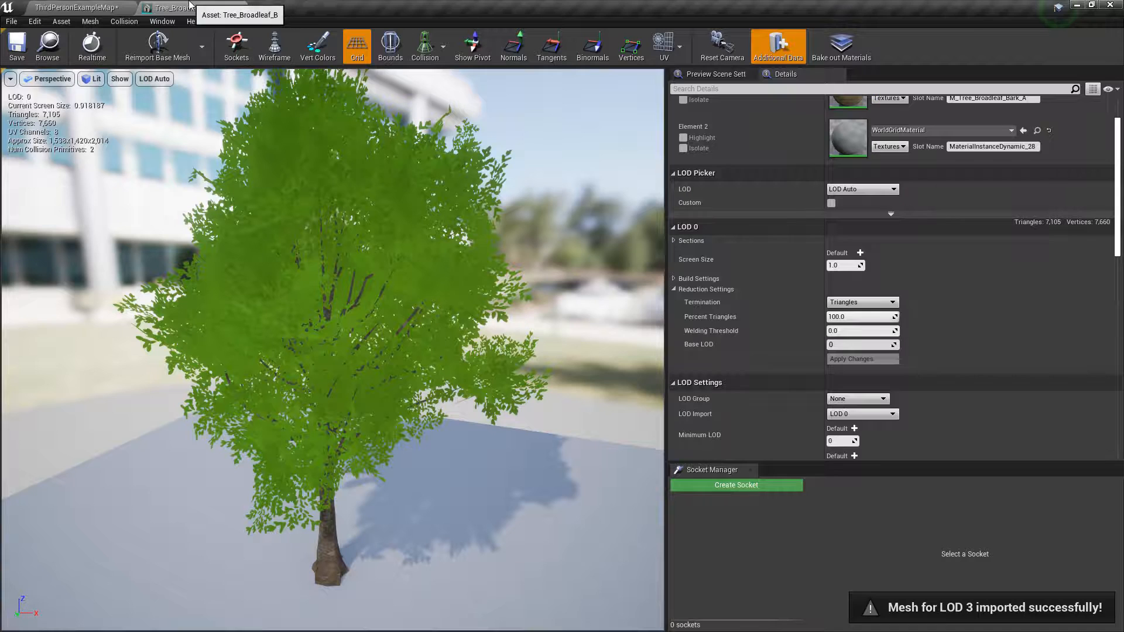
# - Assign the MI_Impostor material from ImpostorBaker/ImpostorLODs to the Element 2 material slot of Tree_Broadleaf_B
pyautogui.scroll(3, 946, 243)
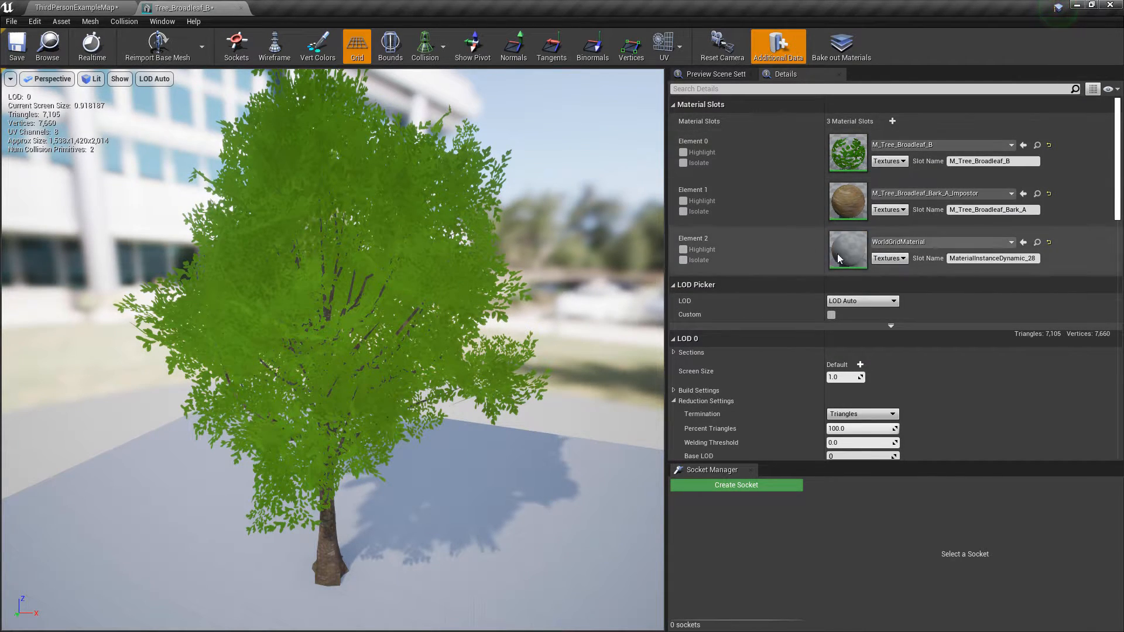
pyautogui.click(83, 7)
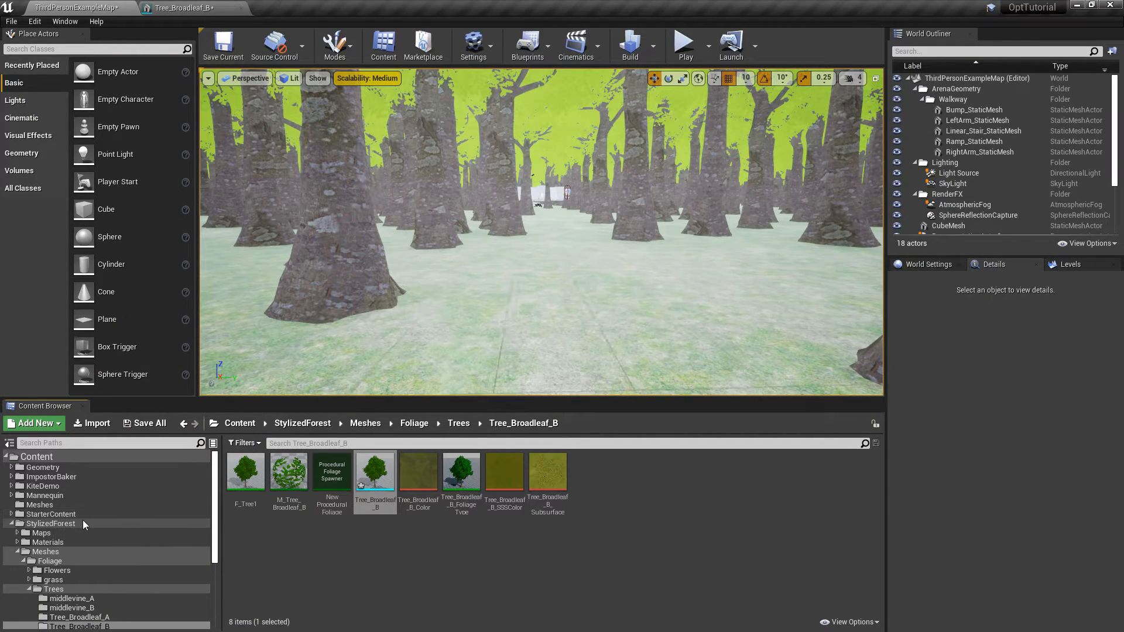
pyautogui.click(13, 525)
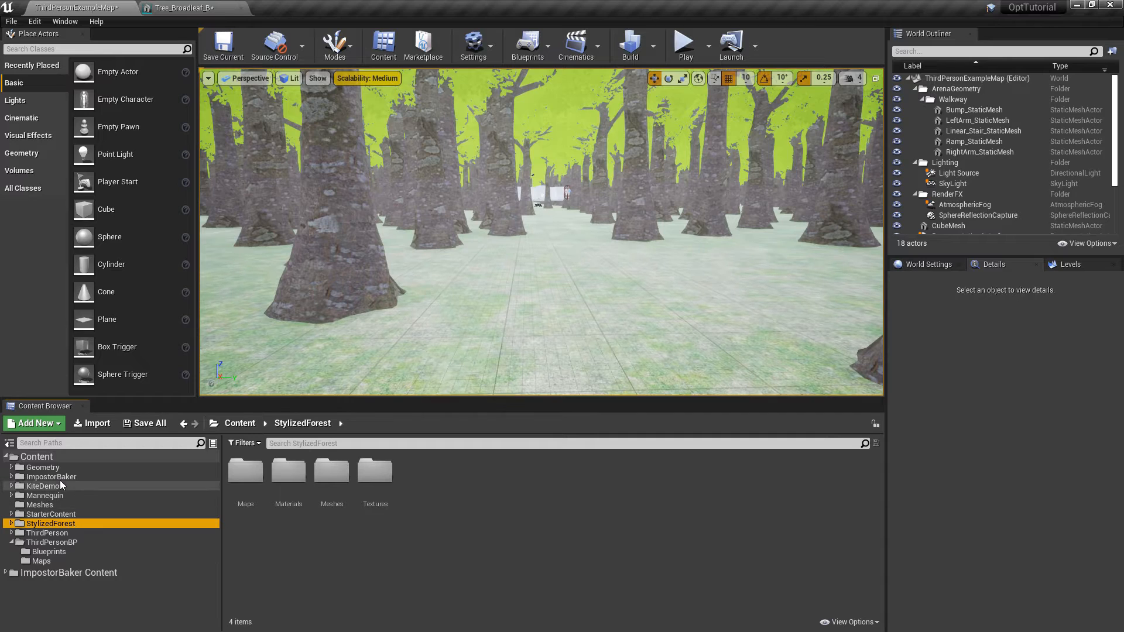
pyautogui.click(59, 477)
pyautogui.doubleClick(59, 478)
pyautogui.click(52, 486)
pyautogui.click(256, 480)
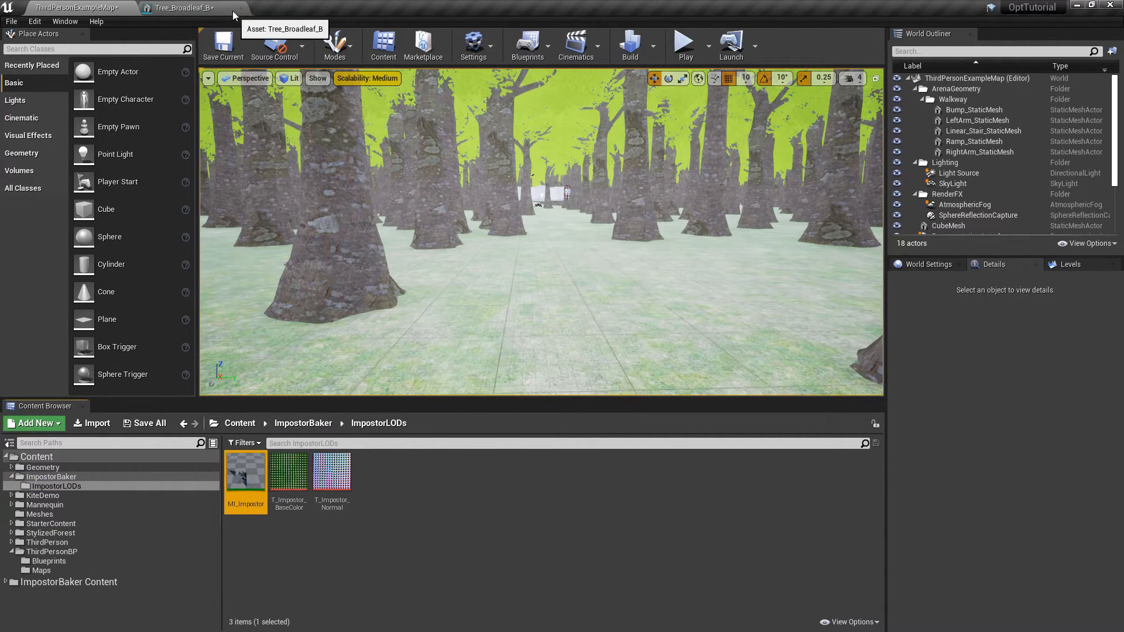
pyautogui.click(191, 8)
pyautogui.click(1023, 241)
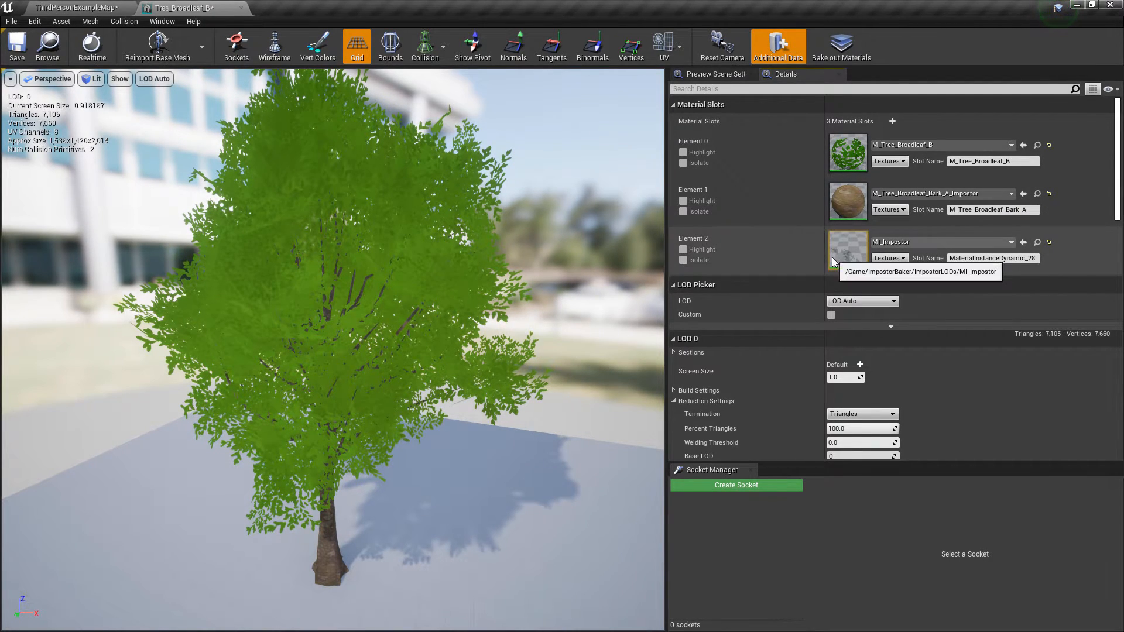
# - Preview LOD 2 and LOD 3 of the tree mesh, then return the preview to LOD Auto
pyautogui.click(867, 300)
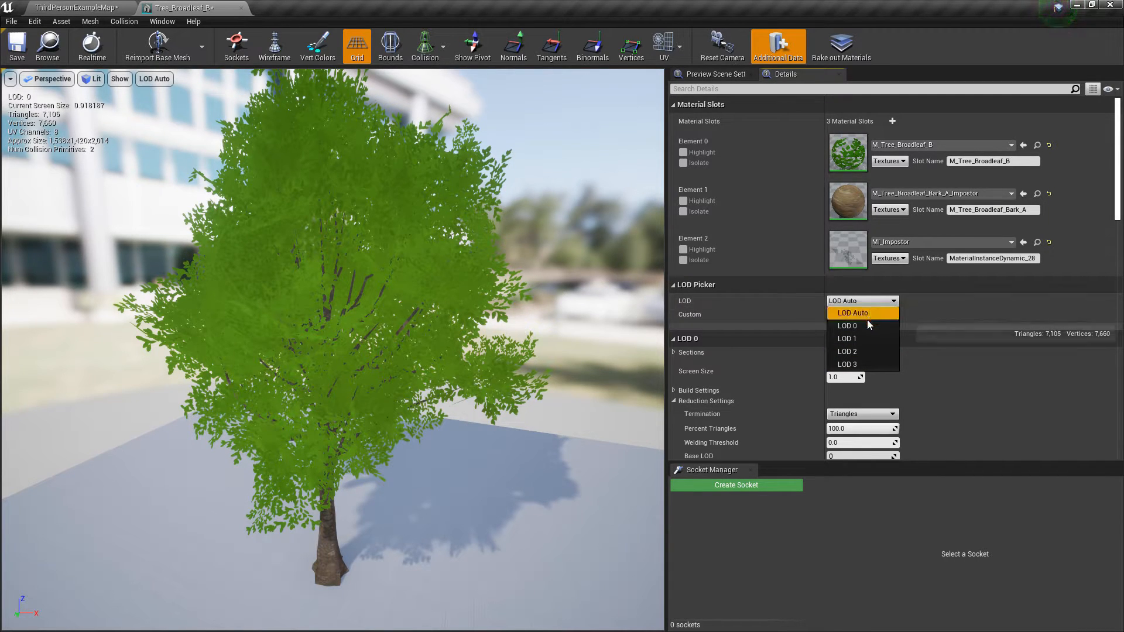
pyautogui.click(867, 353)
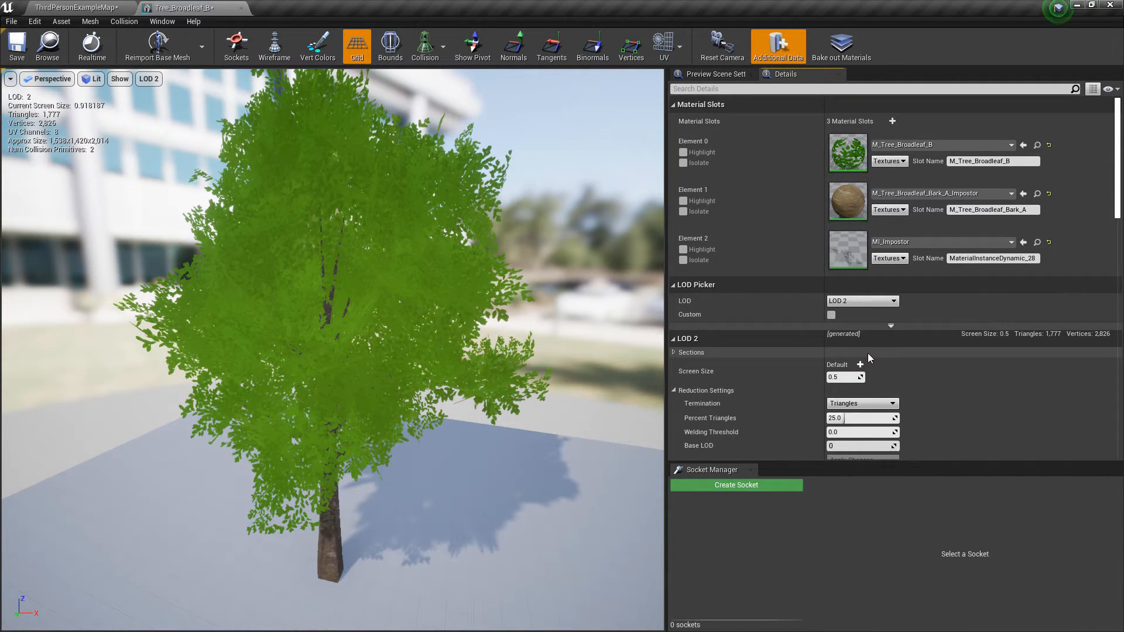
pyautogui.click(870, 303)
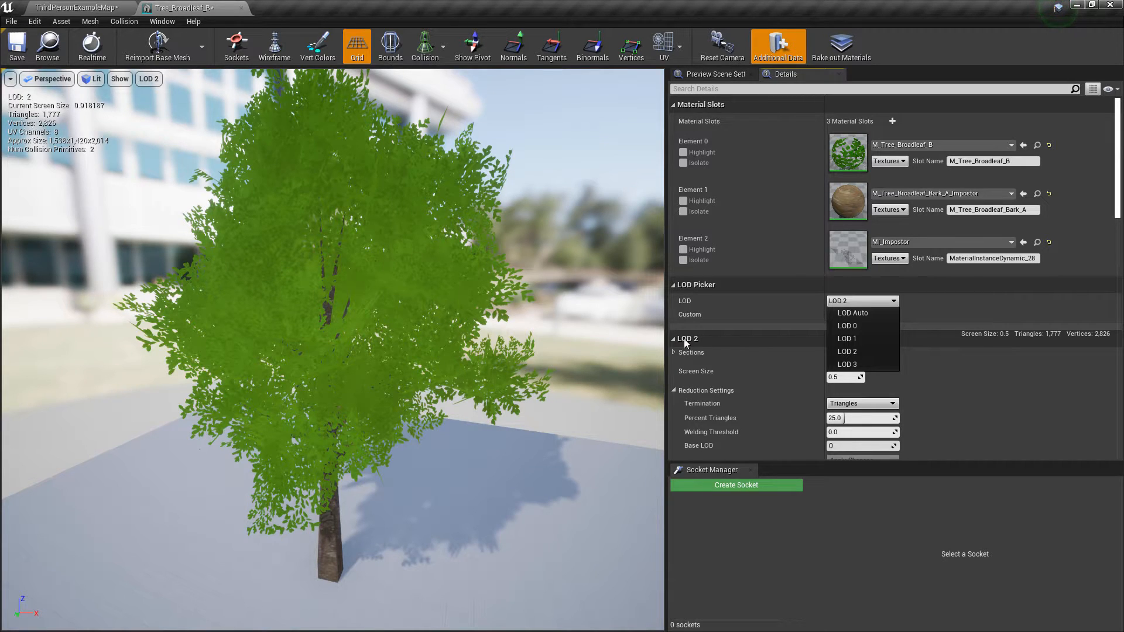
pyautogui.click(862, 367)
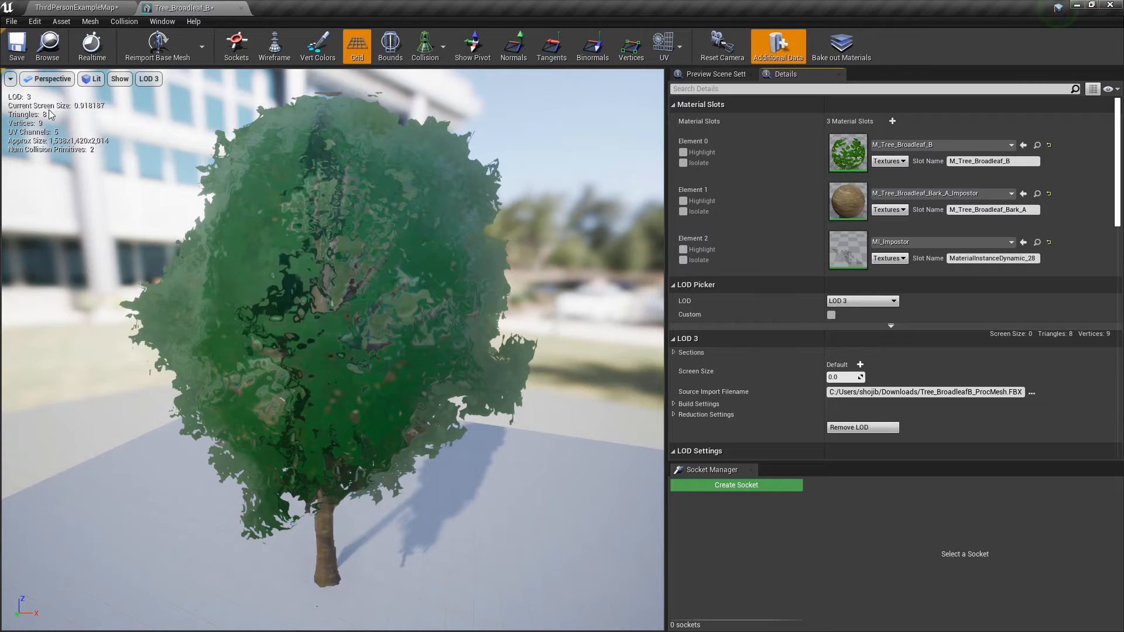
pyautogui.click(861, 301)
pyautogui.click(840, 308)
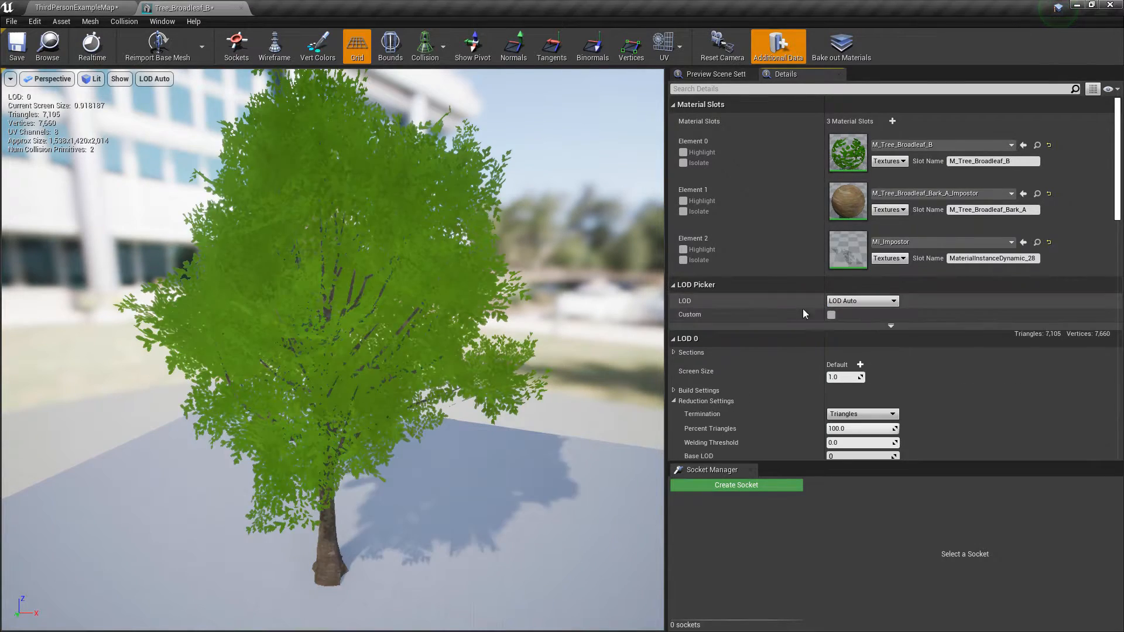
# - Check the automatic LOD from farther away and compare LOD 3 with LOD 2 at that distance
pyautogui.press('s')
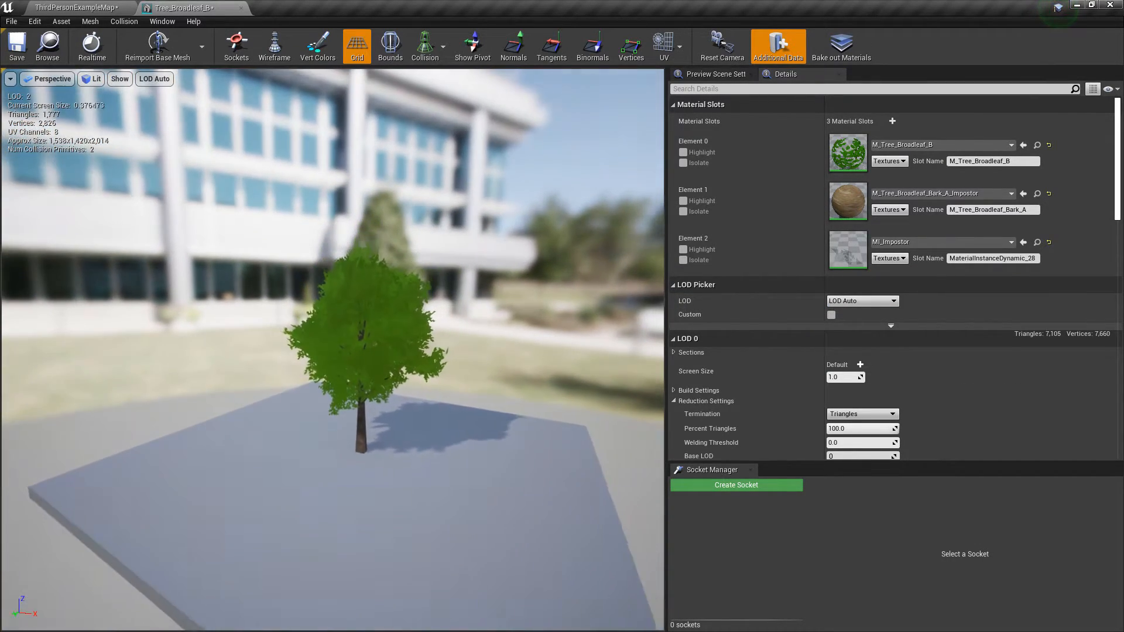
pyautogui.press('s')
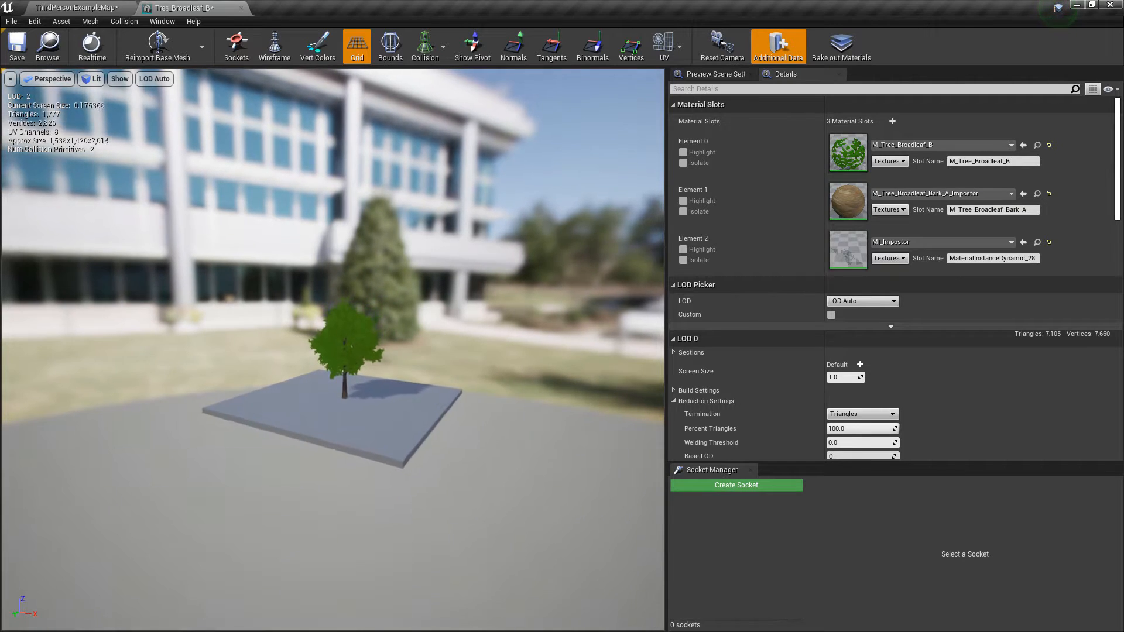
pyautogui.press('s')
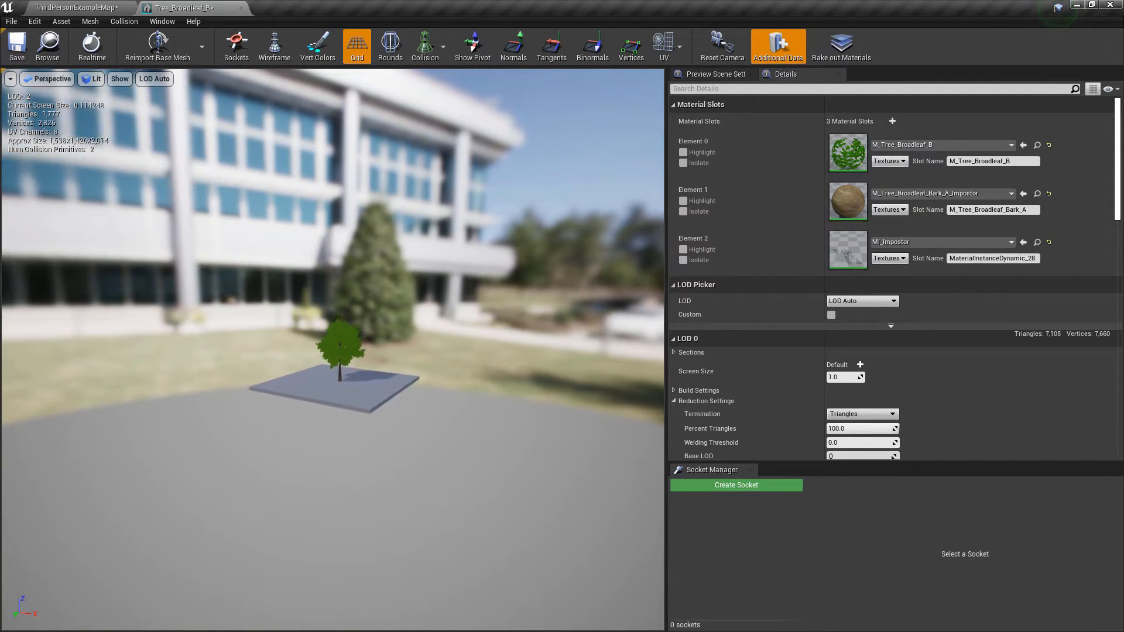
pyautogui.click(863, 301)
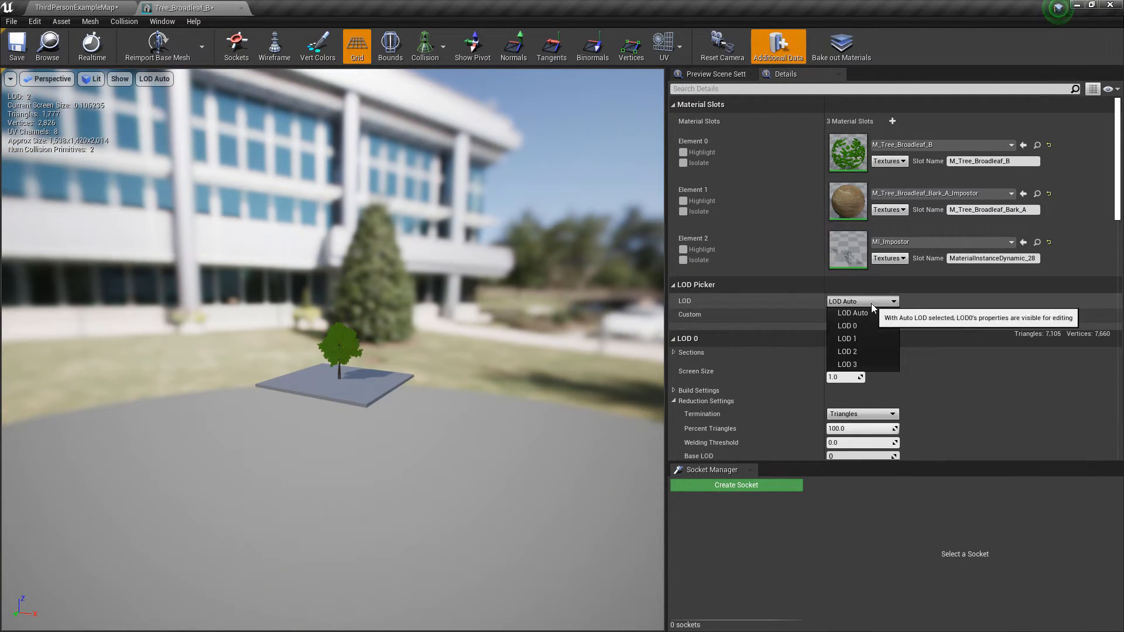
pyautogui.click(864, 360)
pyautogui.press('w')
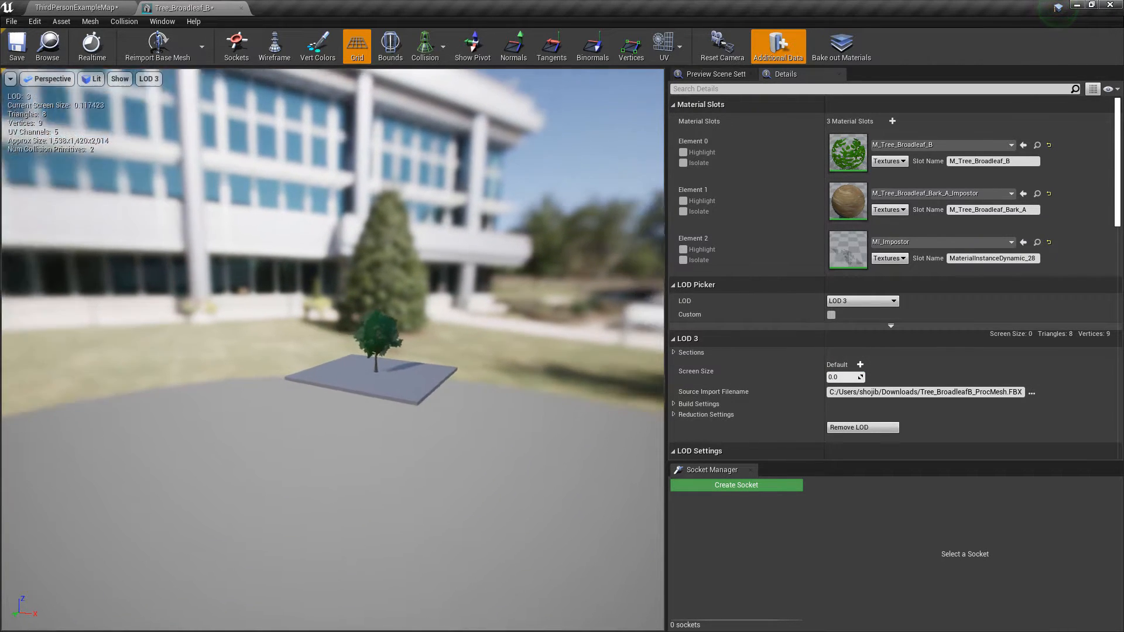
pyautogui.press('w')
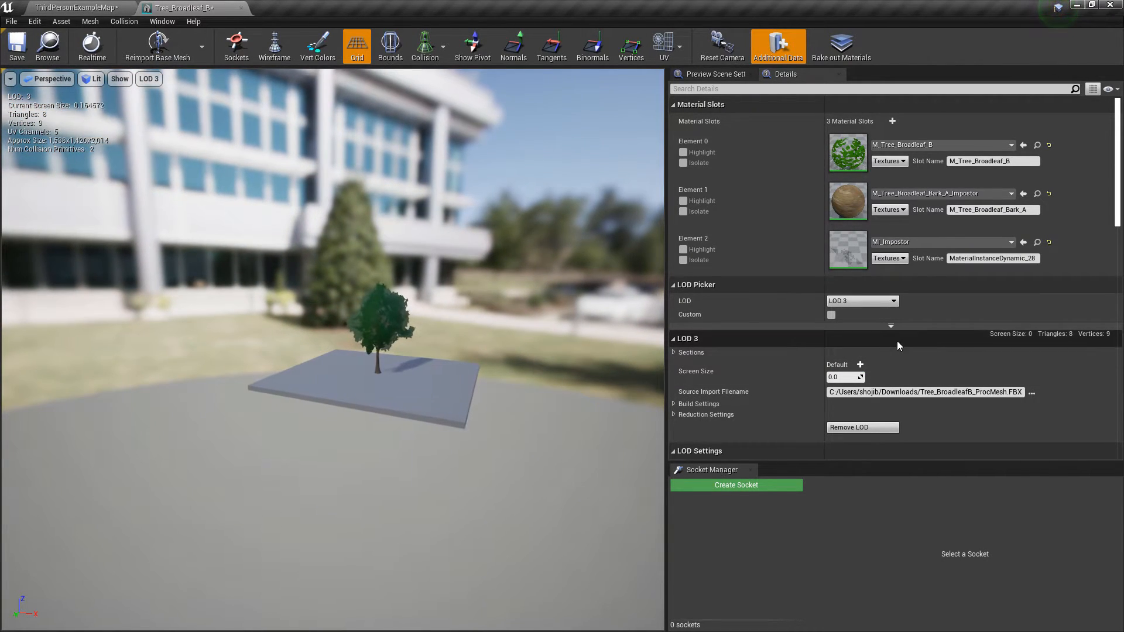
pyautogui.scroll(-1, 843, 351)
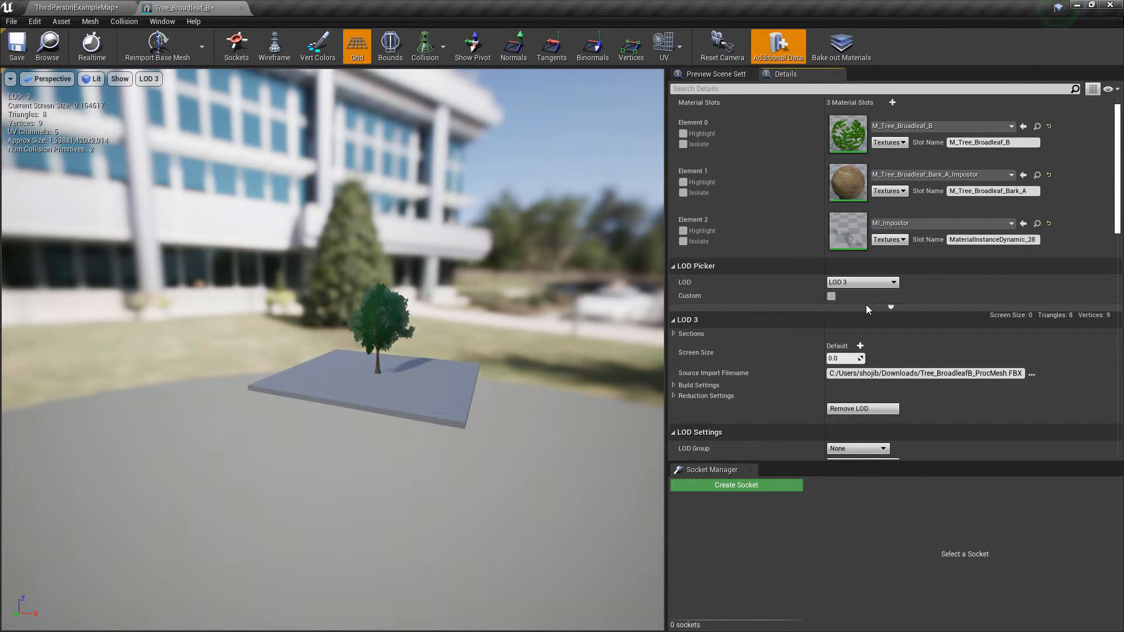
pyautogui.click(873, 283)
pyautogui.click(855, 332)
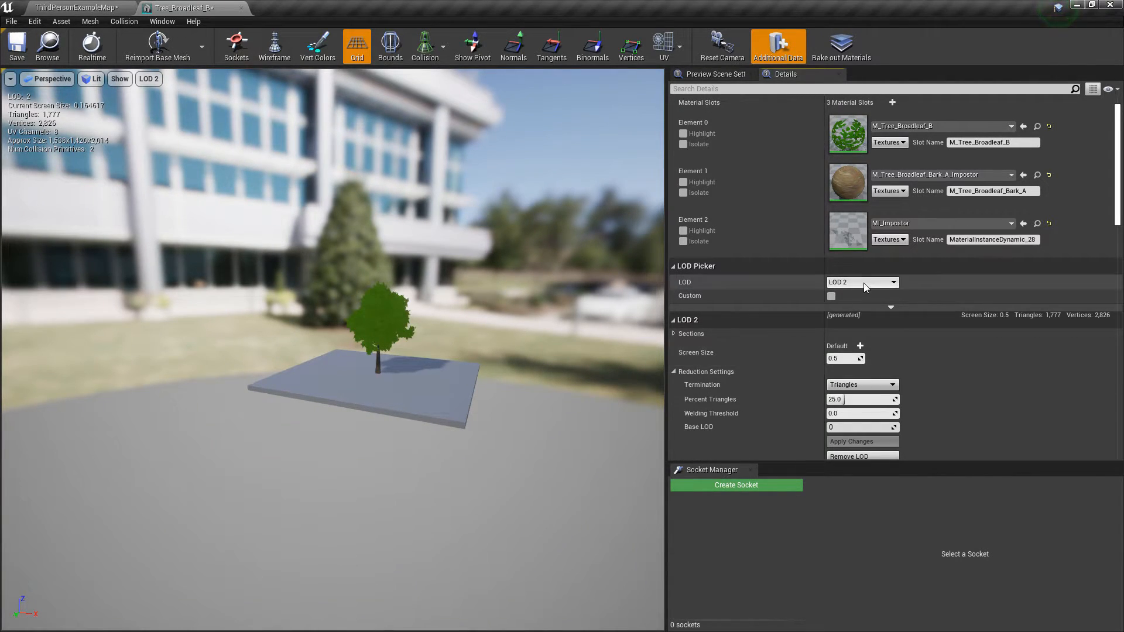
# - Set the LOD 3 screen size to 0.2 and check the transition with LOD Auto
pyautogui.click(866, 284)
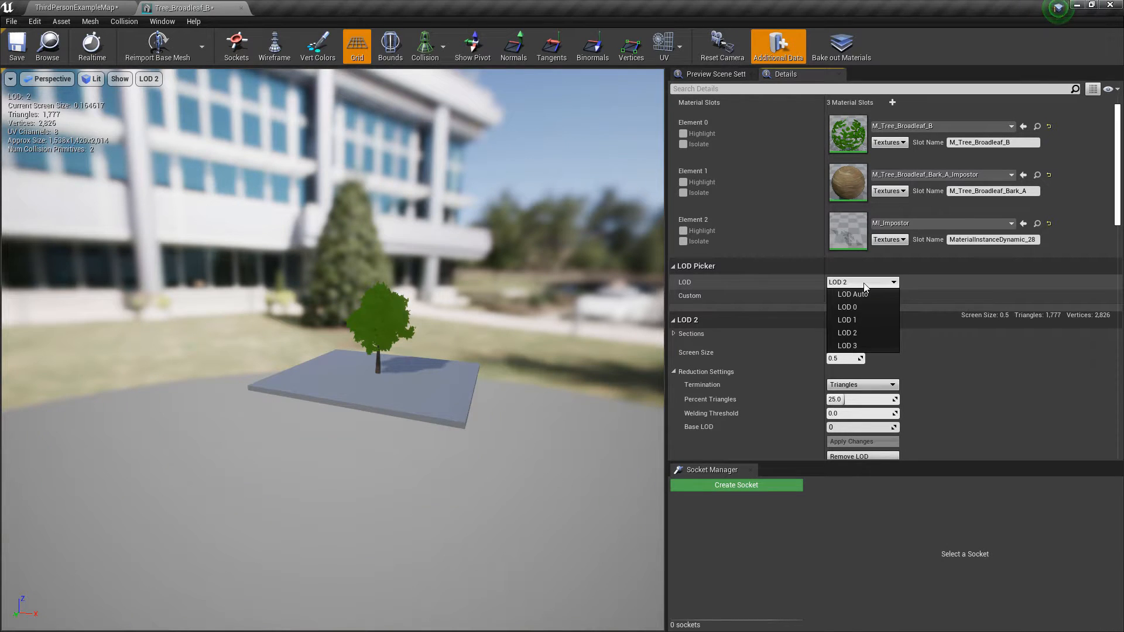
pyautogui.click(862, 346)
pyautogui.click(841, 358)
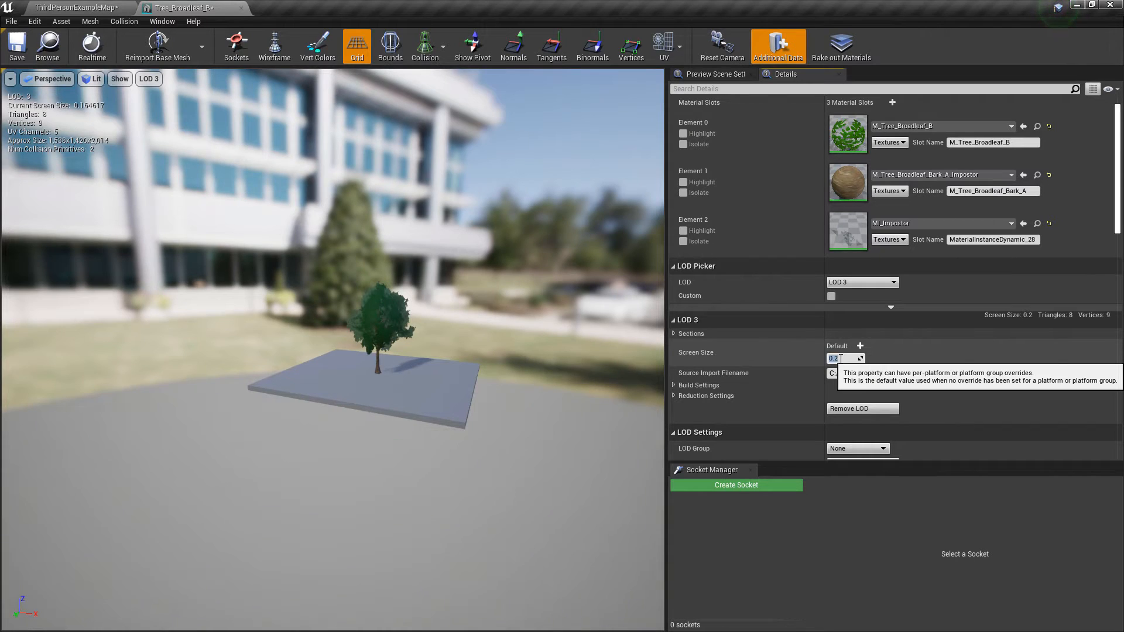
pyautogui.click(868, 283)
pyautogui.click(859, 295)
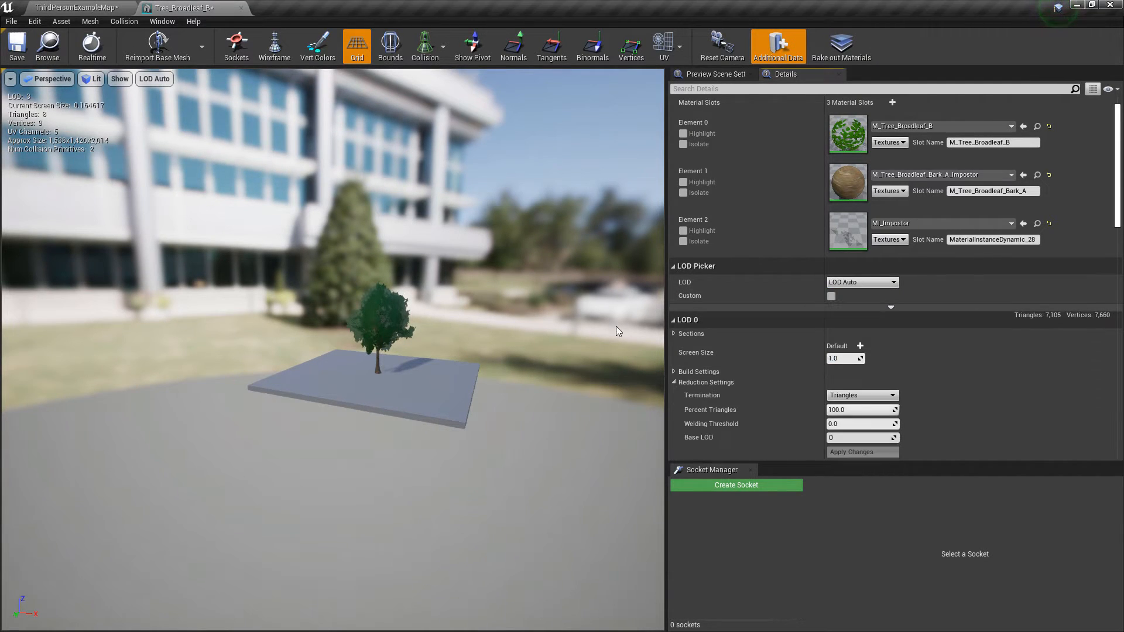
pyautogui.moveTo(528, 349); pyautogui.dragTo(561, 335)
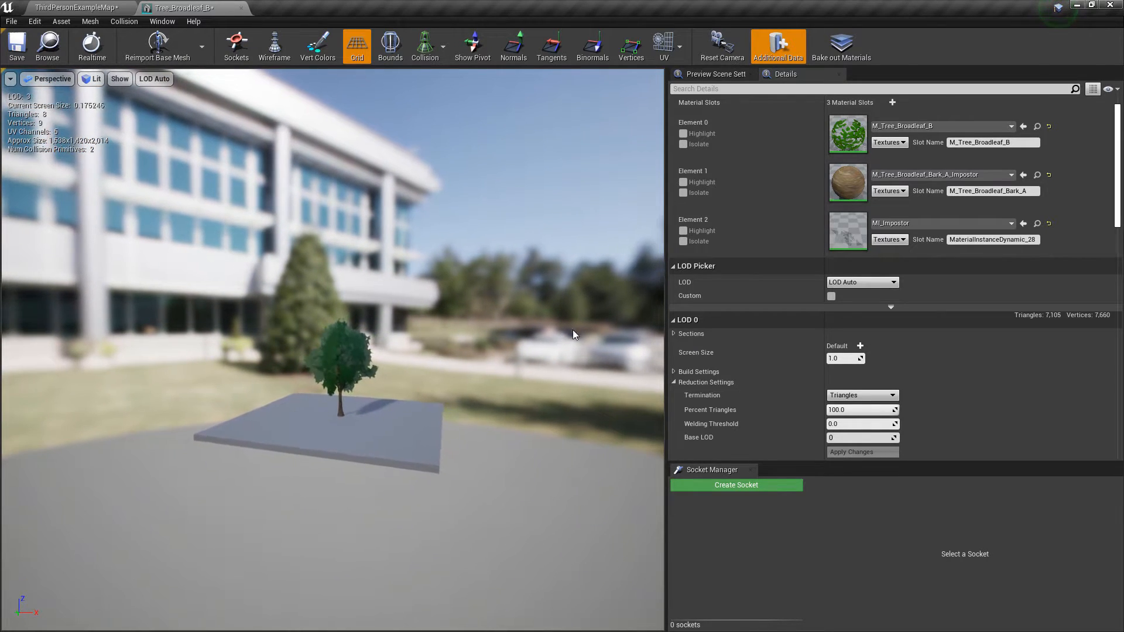
# - Set the LOD 3 screen size to 0.1 and check the transition with LOD Auto at near and far distances
pyautogui.click(862, 282)
pyautogui.click(861, 282)
pyautogui.click(862, 282)
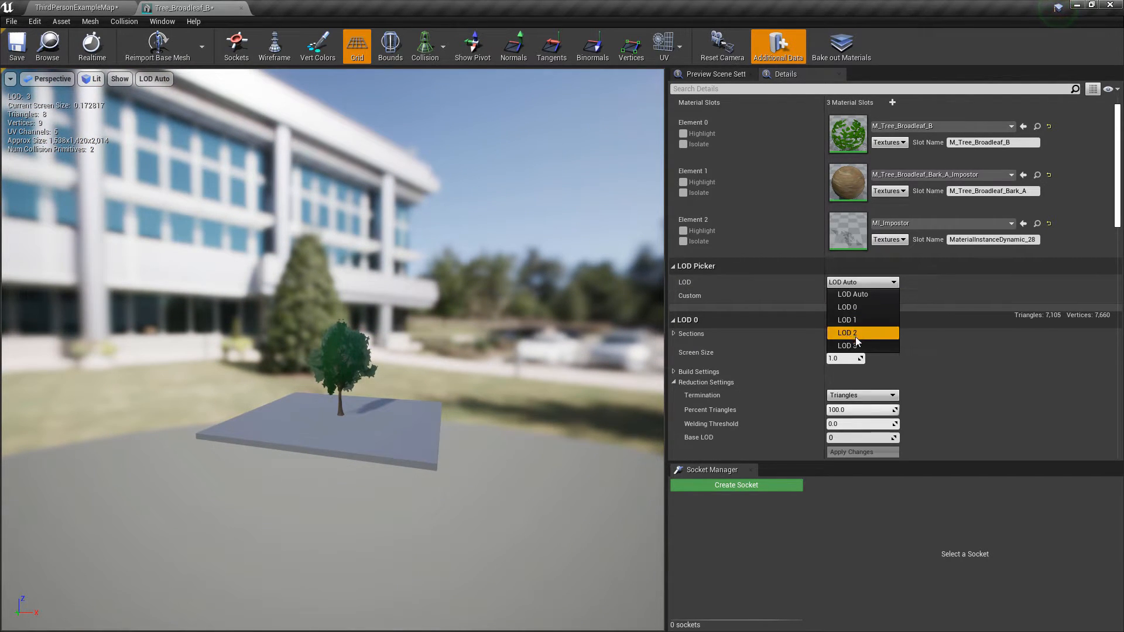
pyautogui.click(852, 346)
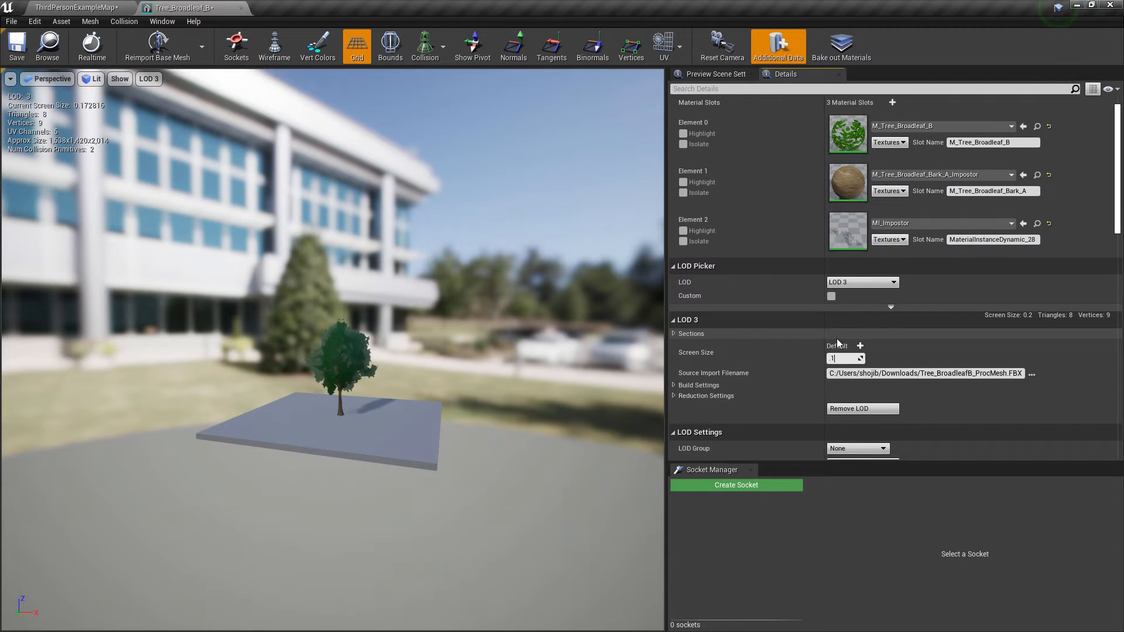
pyautogui.click(860, 282)
pyautogui.click(843, 291)
pyautogui.moveTo(526, 316); pyautogui.dragTo(527, 324, button='right')
pyautogui.press('w')
pyautogui.press('s')
pyautogui.press('s')
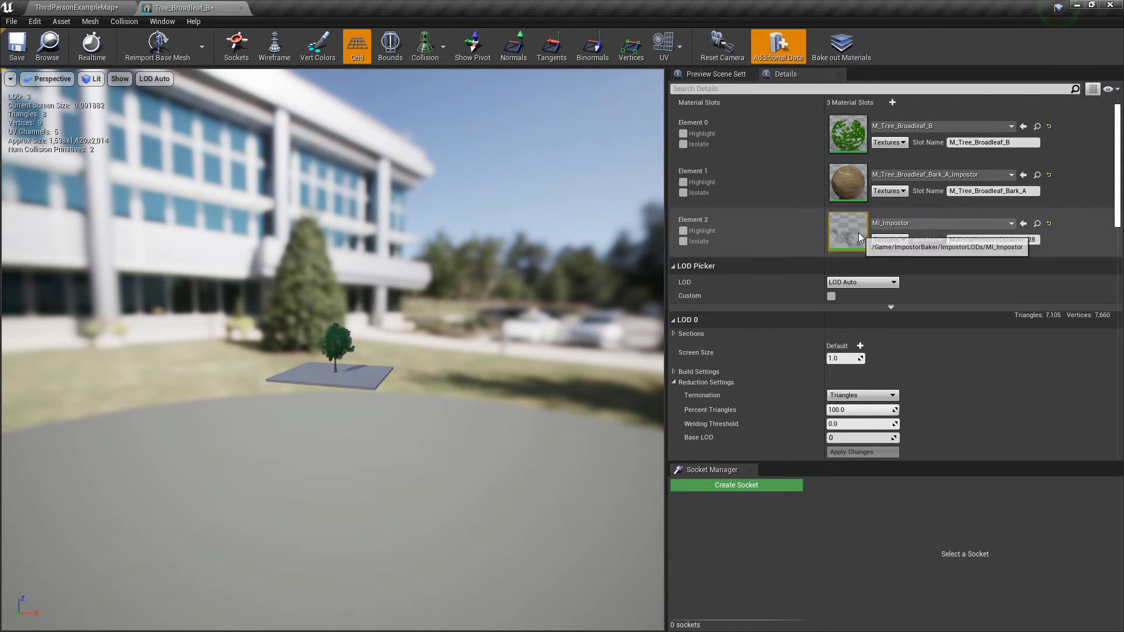
# - Open the MI_Impostor material instance in a separate window and move it clear of the Tree_Broadleaf_B mesh editor
pyautogui.doubleClick(859, 233)
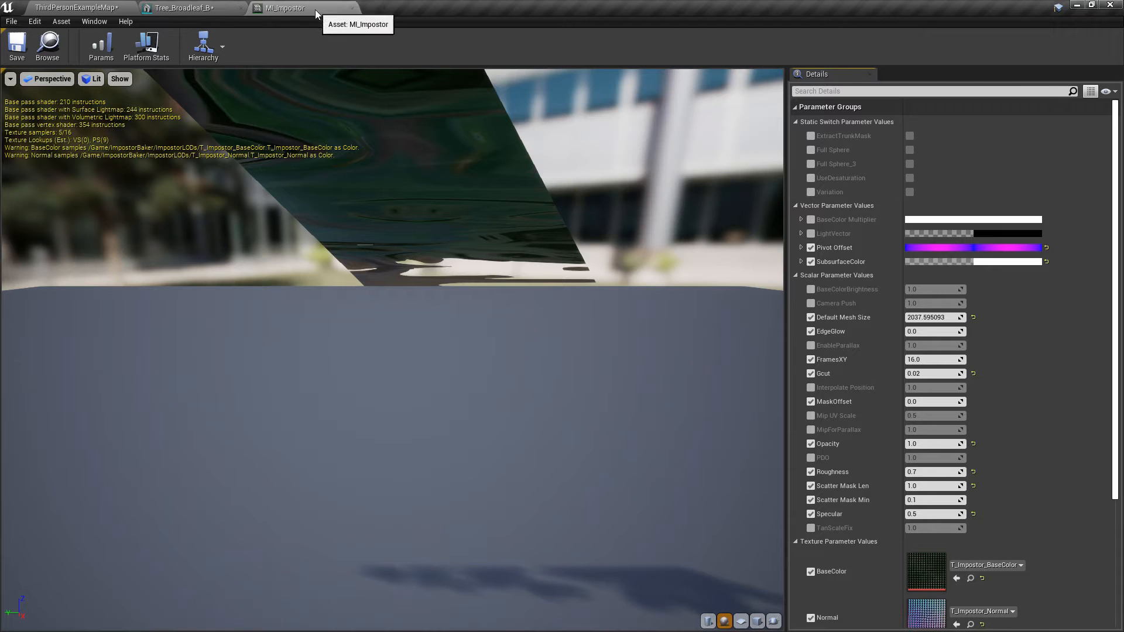
pyautogui.moveTo(289, 10); pyautogui.dragTo(579, 249)
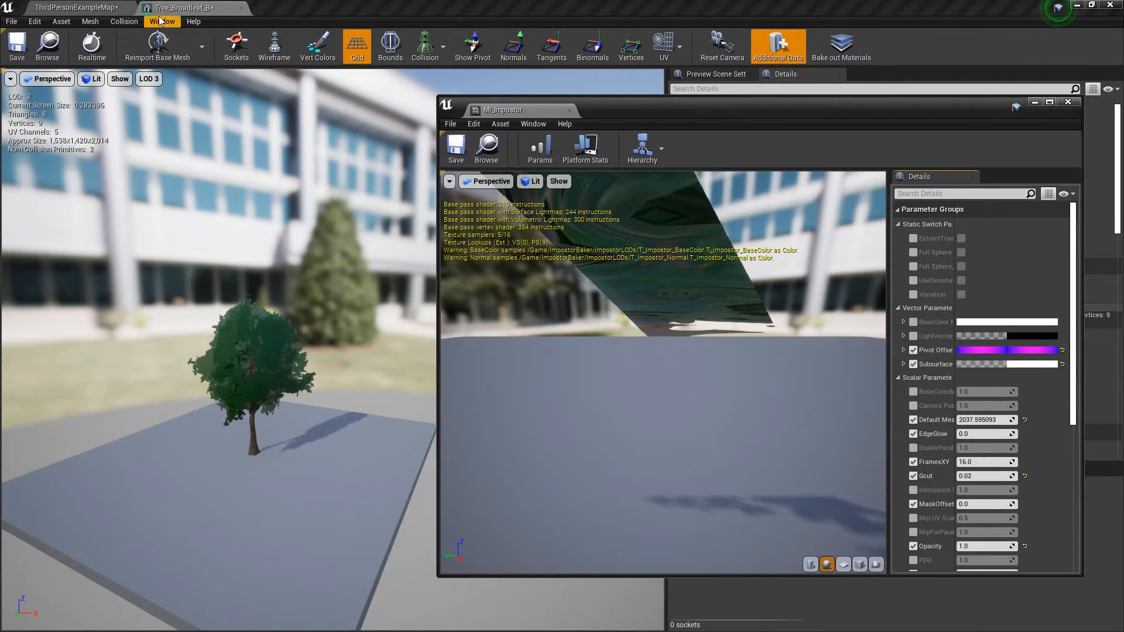
pyautogui.click(92, 5)
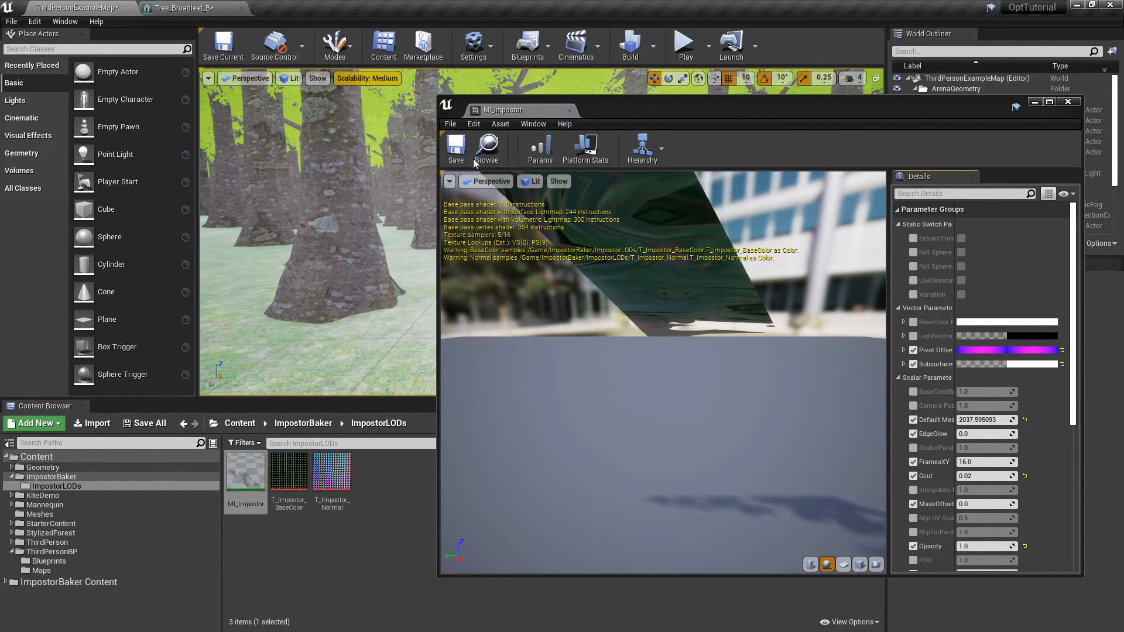
pyautogui.click(181, 7)
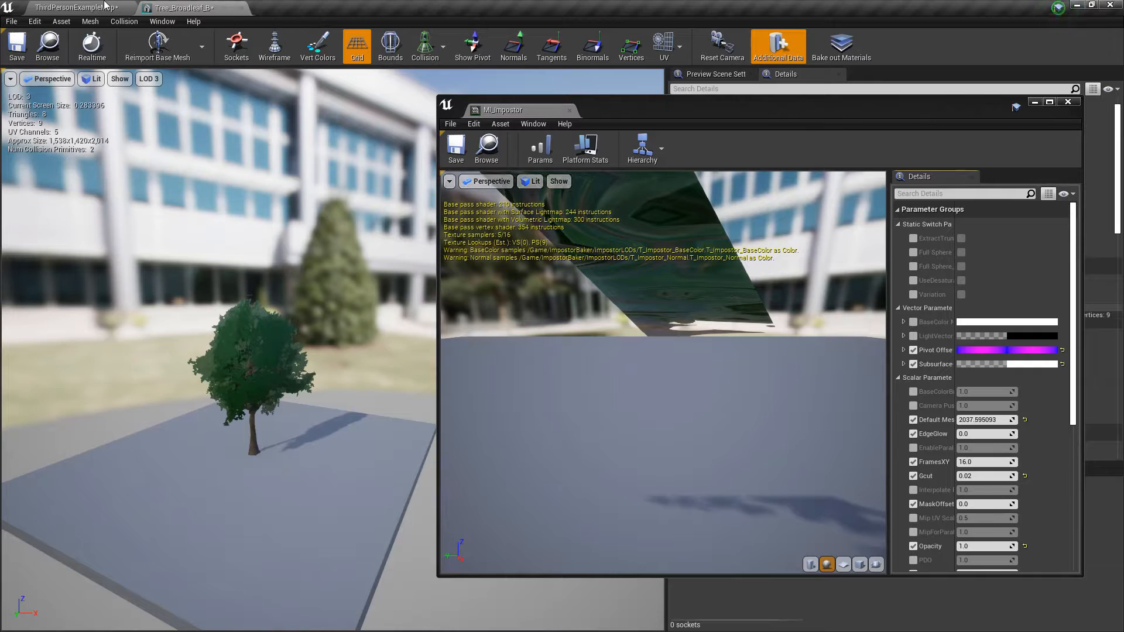
pyautogui.moveTo(713, 99); pyautogui.dragTo(0, 175)
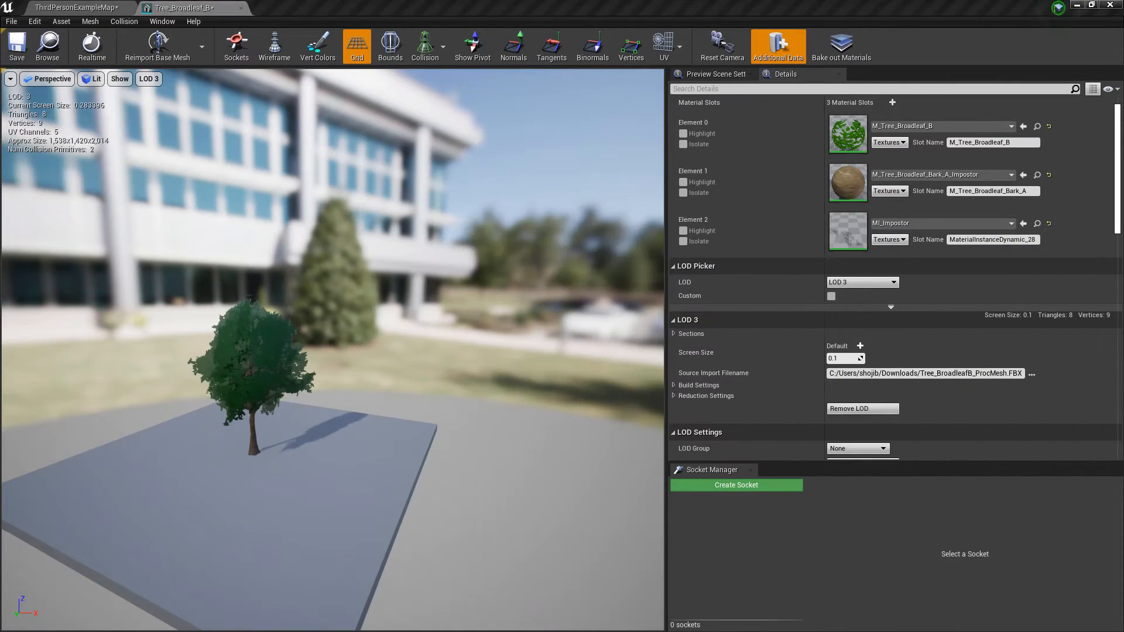
# - Assign the M_Tree_Broadleaf_Bark_A material from the middlevine_A folder to the Element 1 slot
pyautogui.click(937, 174)
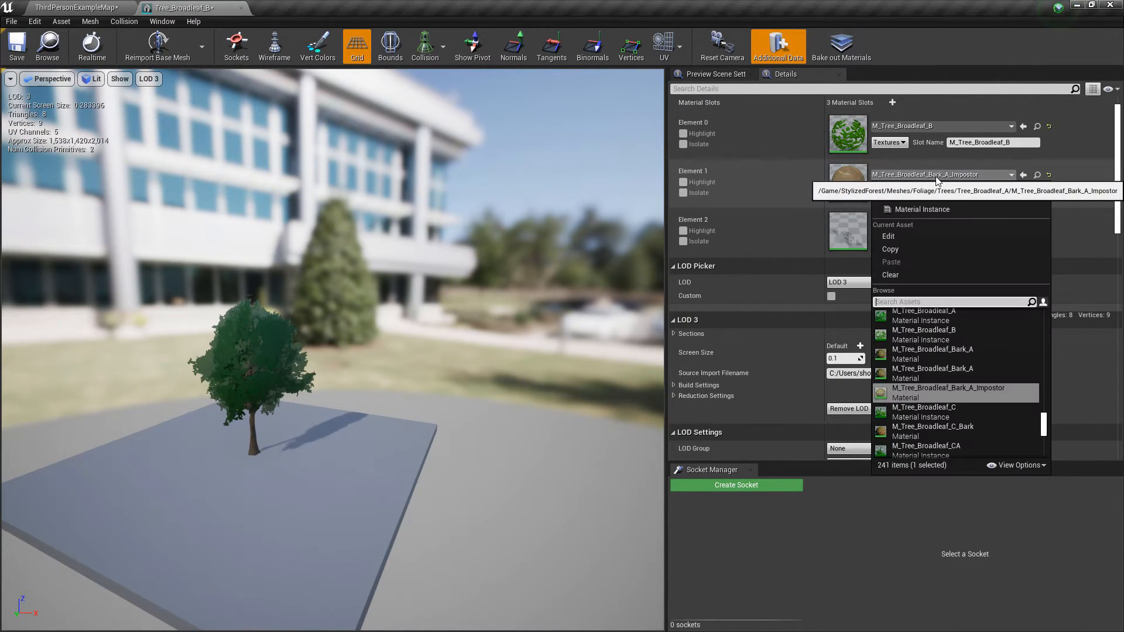
pyautogui.click(934, 372)
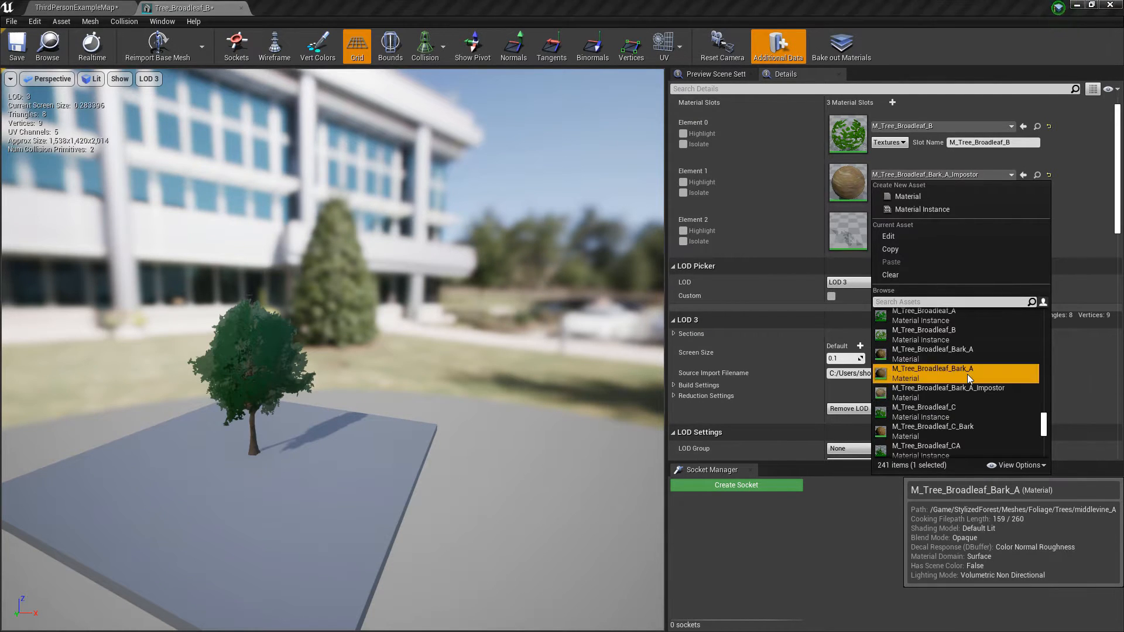
# - Set the parent of the M_Tree_Broadleaf_B material instance to Tree_master_3, then save and close it
pyautogui.doubleClick(848, 133)
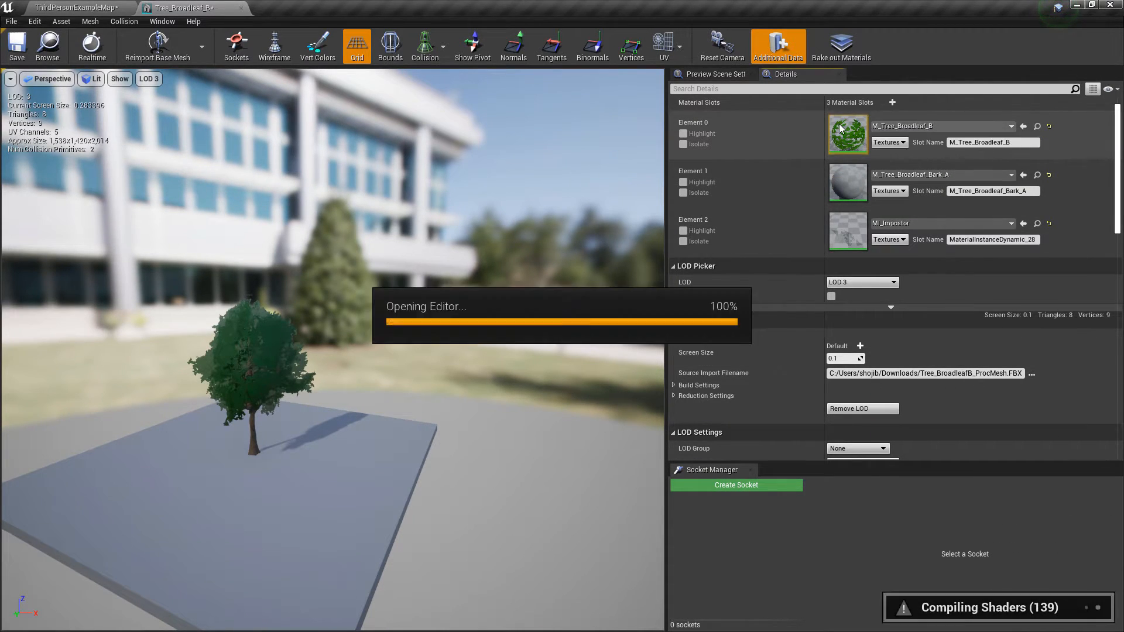
pyautogui.scroll(-15, 1010, 463)
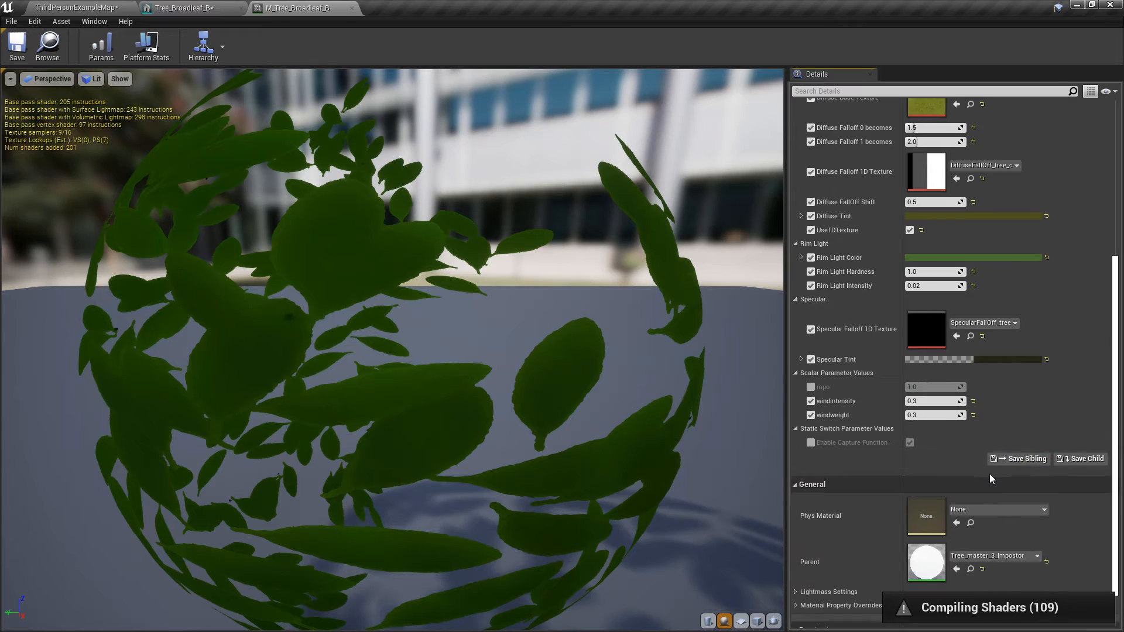
pyautogui.click(995, 491)
pyautogui.click(999, 425)
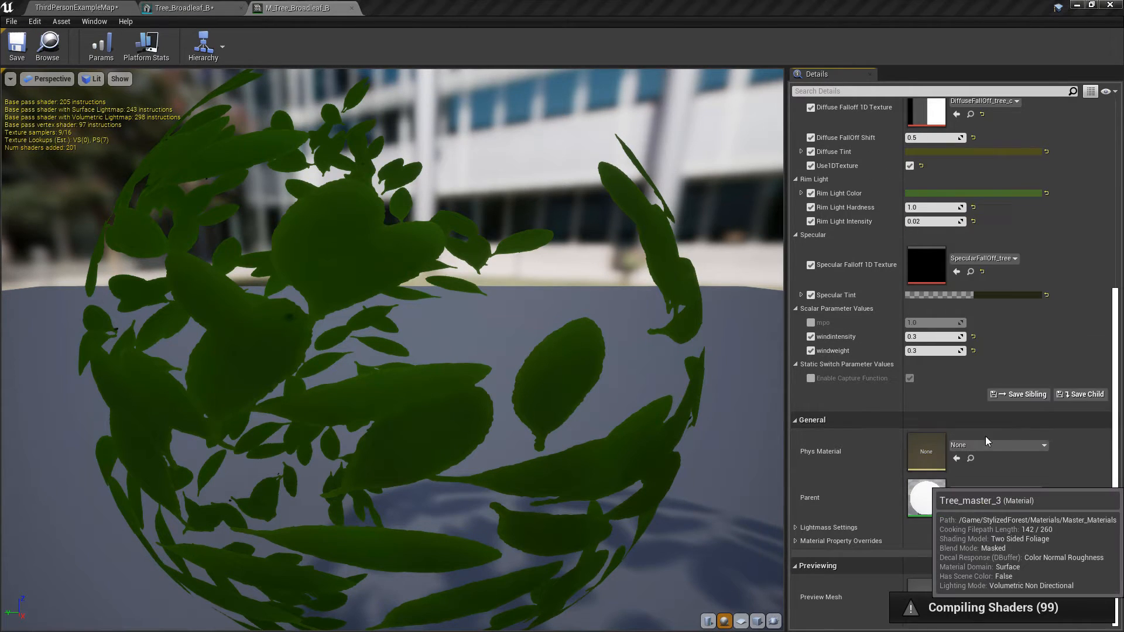
pyautogui.click(25, 50)
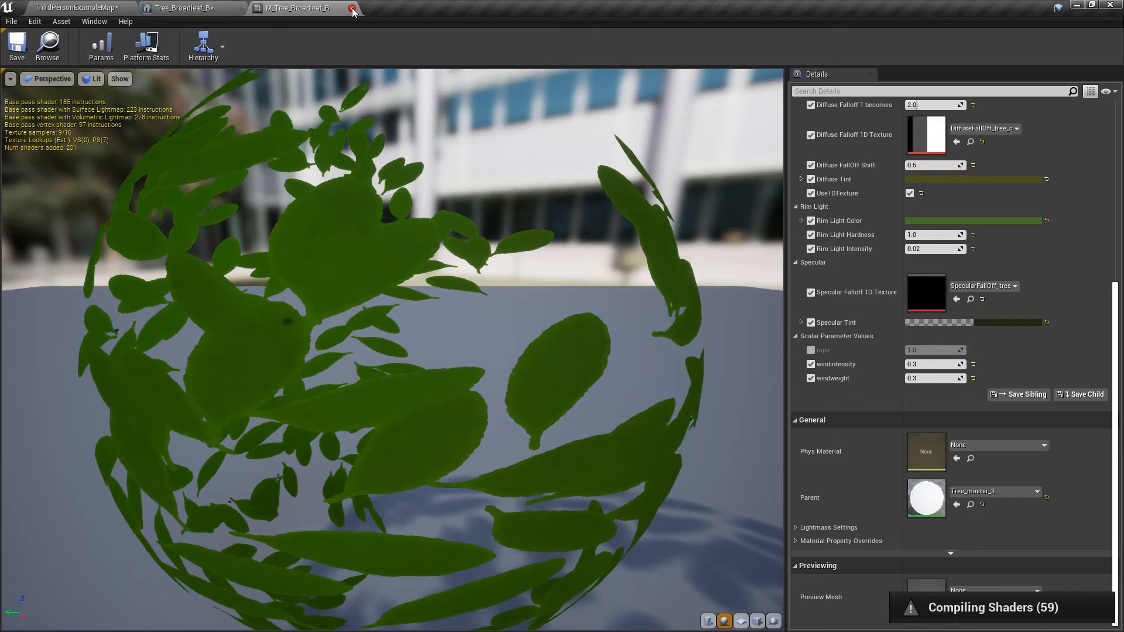
pyautogui.click(353, 8)
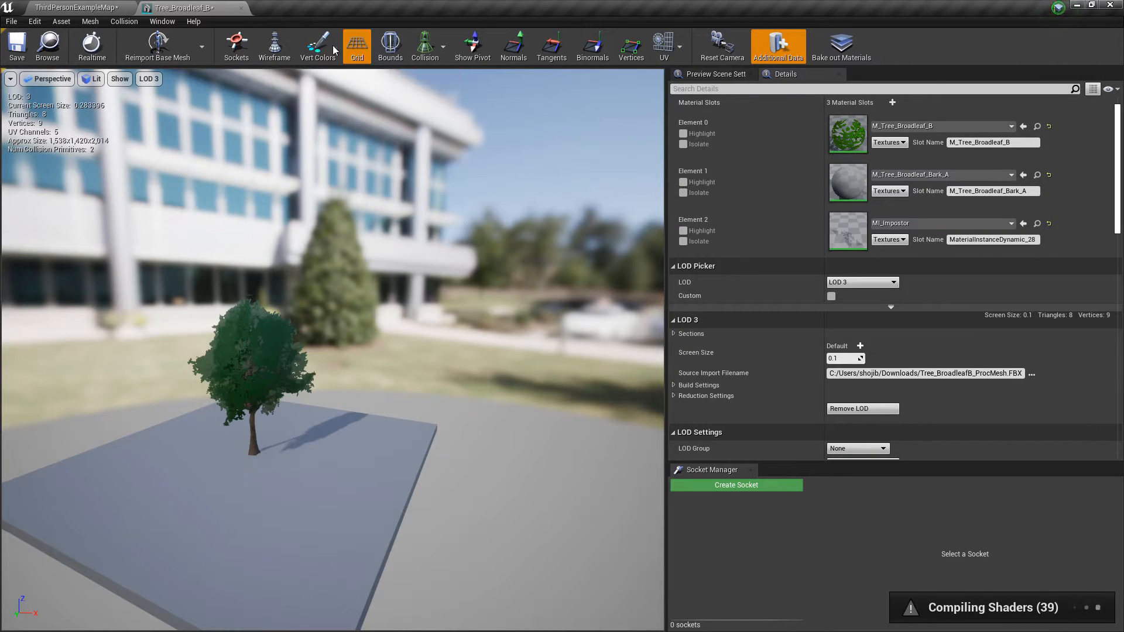
# - Open the MI_Impostor material instance in its own window beside the LOD 3 tree preview
pyautogui.doubleClick(849, 231)
pyautogui.moveTo(407, 140); pyautogui.dragTo(637, 86)
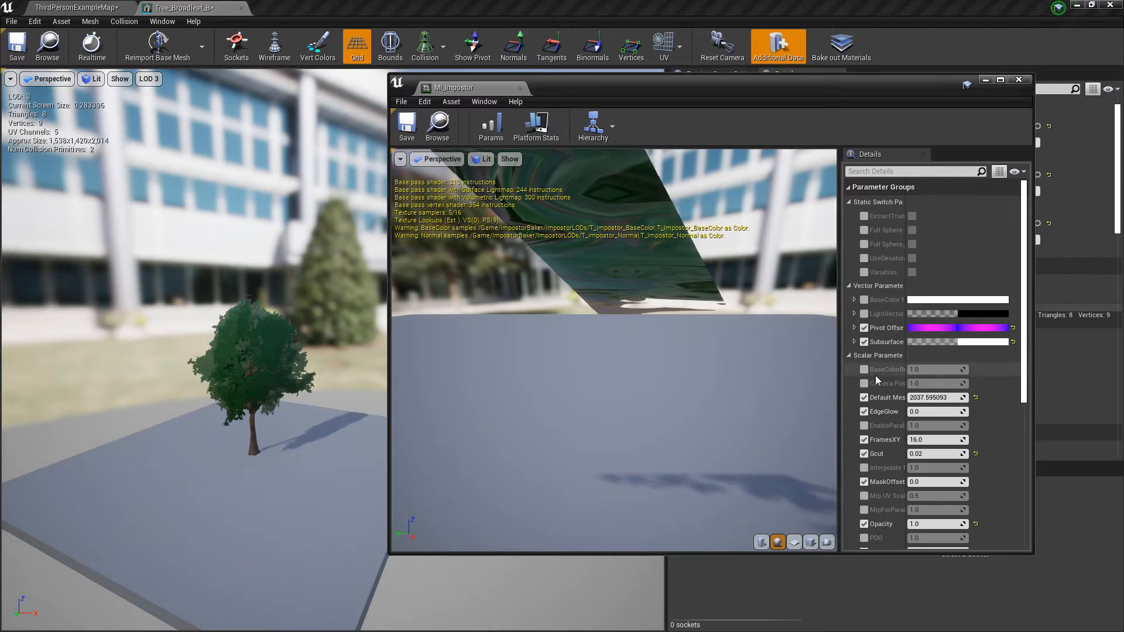
pyautogui.scroll(-5, 876, 375)
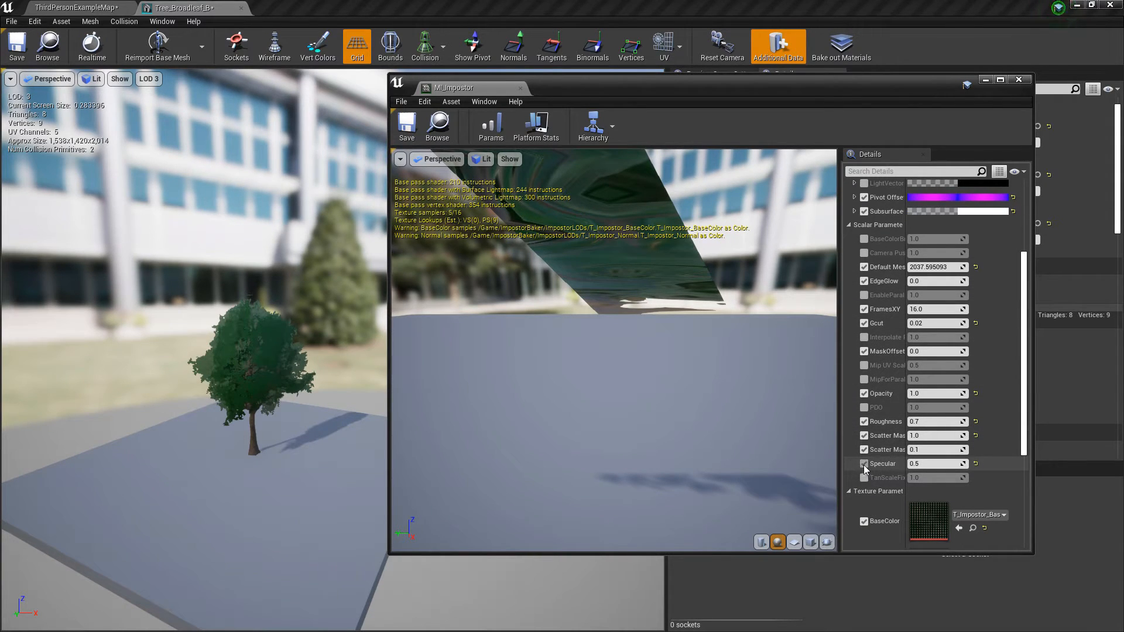
# - Try Specular values of 0.1 and 1.0 in MI_Impostor, and restore it to 0.5
pyautogui.write('0.1')
pyautogui.press('Return')
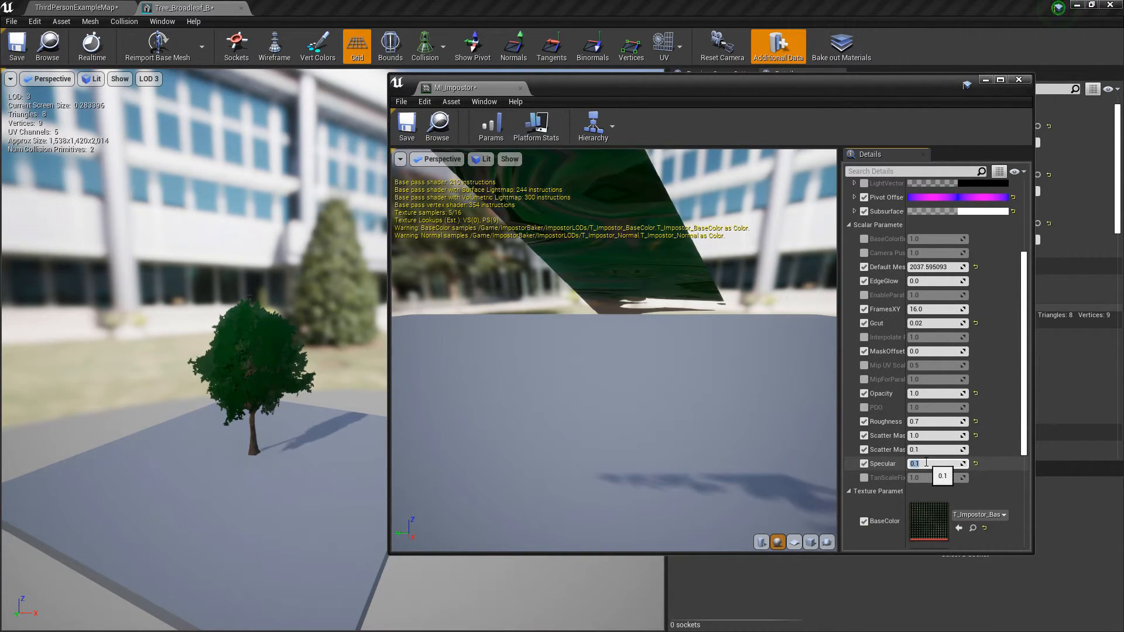
pyautogui.write('1.0')
pyautogui.press('Return')
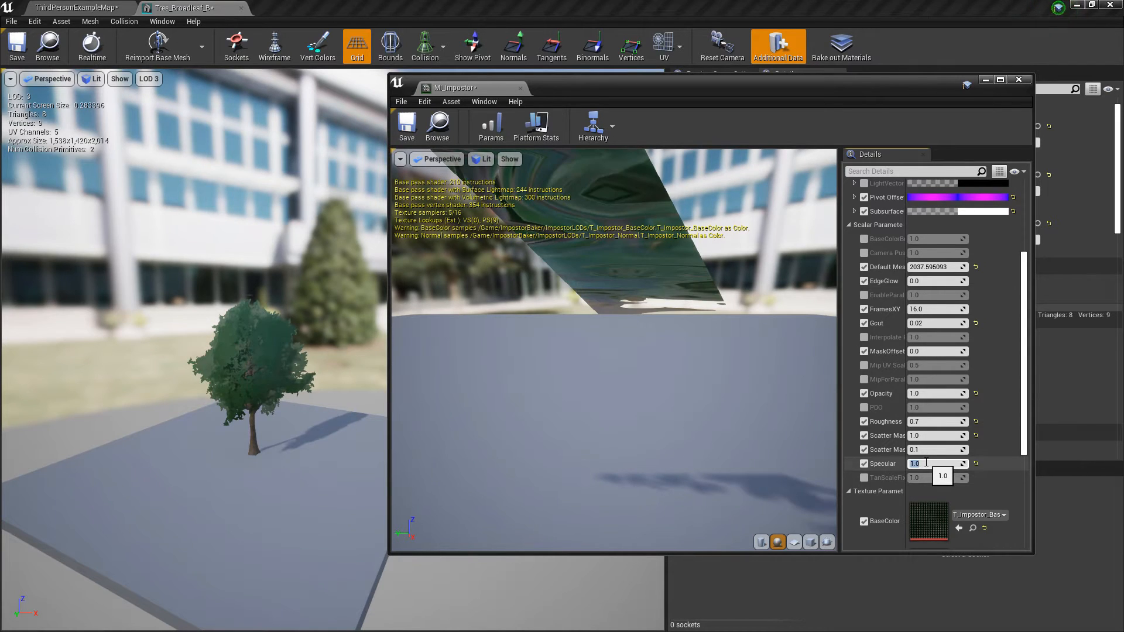
pyautogui.write('0.5')
pyautogui.press('Return')
# - Enable MI_Impostor's first BaseColor scalar parameter, trying 12 and 2 before setting it to 3, and move the window out of the way
pyautogui.scroll(4, 925, 463)
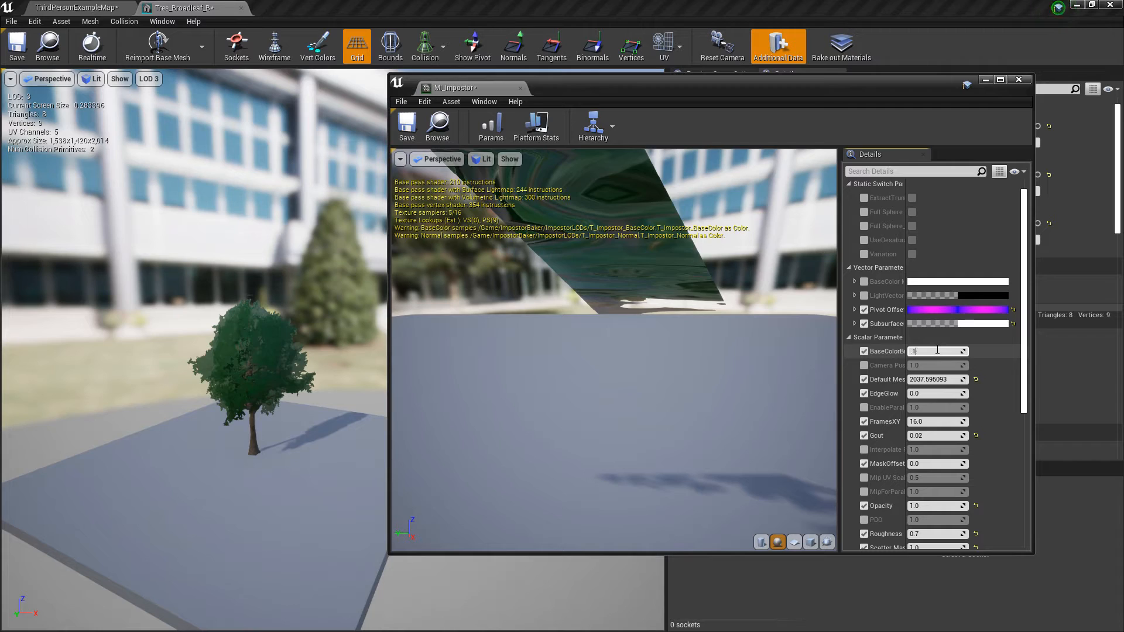
pyautogui.press('Return')
pyautogui.press('Return')
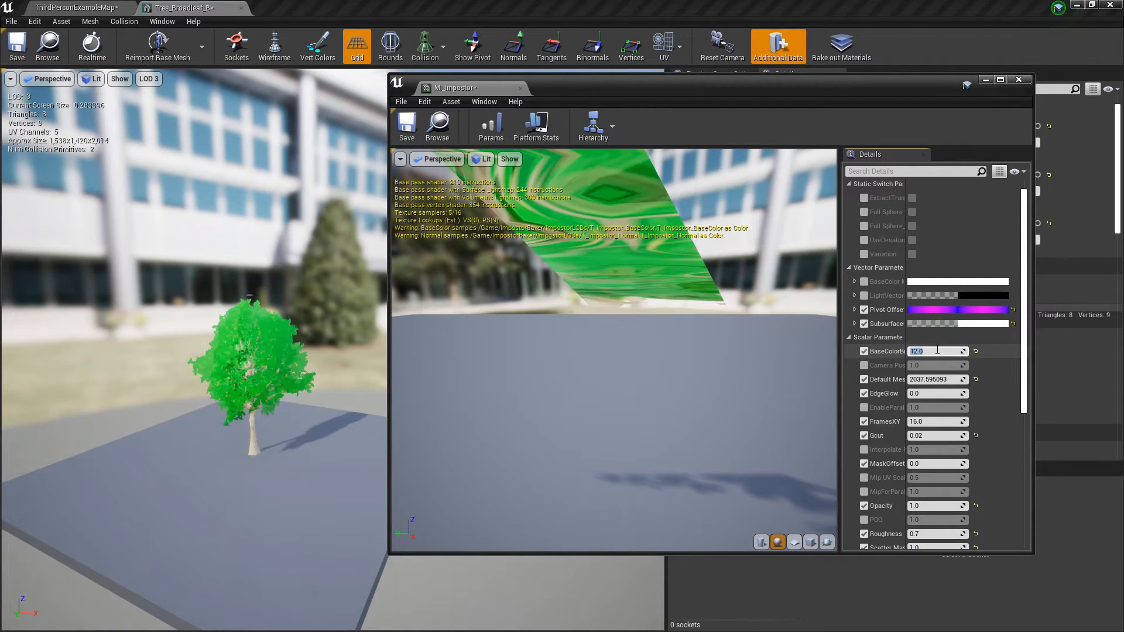
pyautogui.write('2')
pyautogui.press('Return')
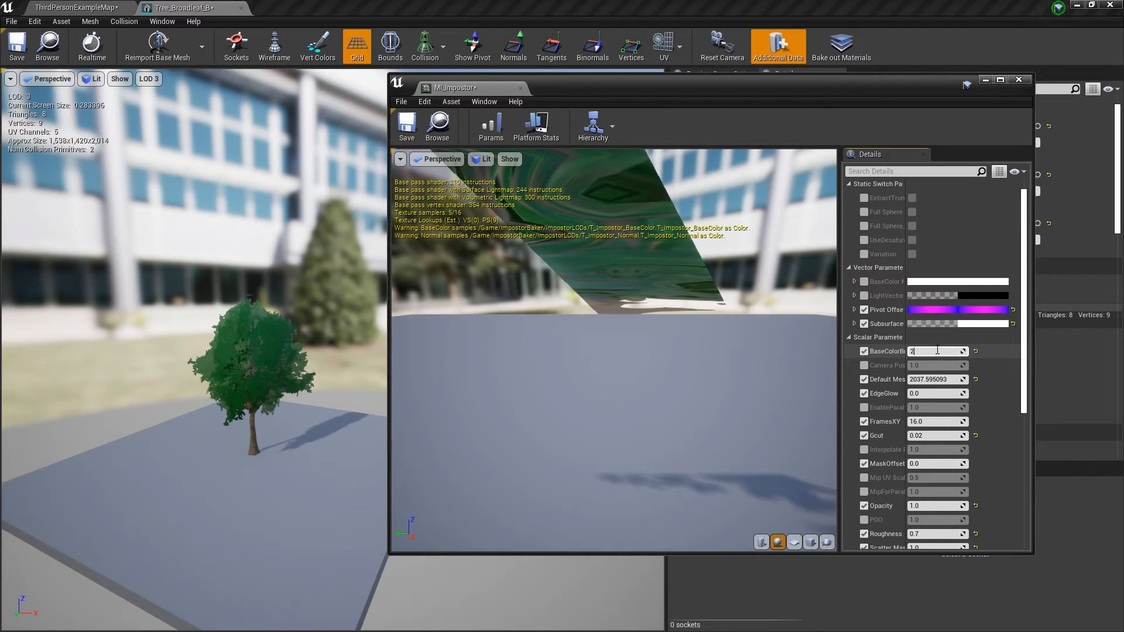
pyautogui.write('3')
pyautogui.press('Return')
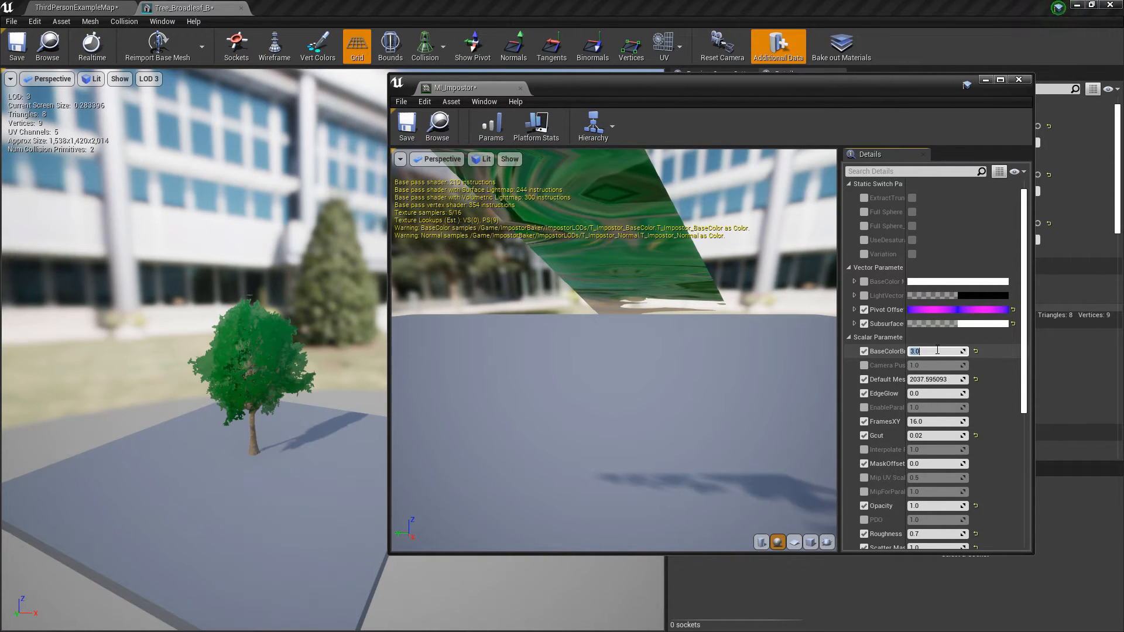
pyautogui.moveTo(802, 94); pyautogui.dragTo(1123, 93)
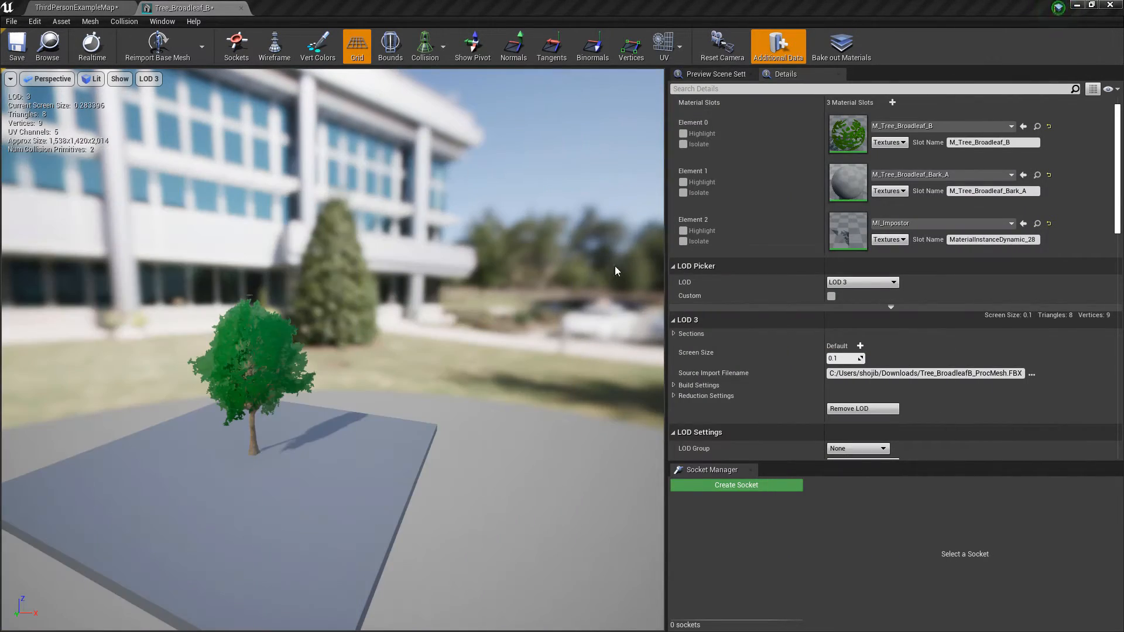
# - Switch repeatedly between LOD 2 and LOD 3 to compare the tree's colours, and view LOD 3 from other angles and distances
pyautogui.click(865, 282)
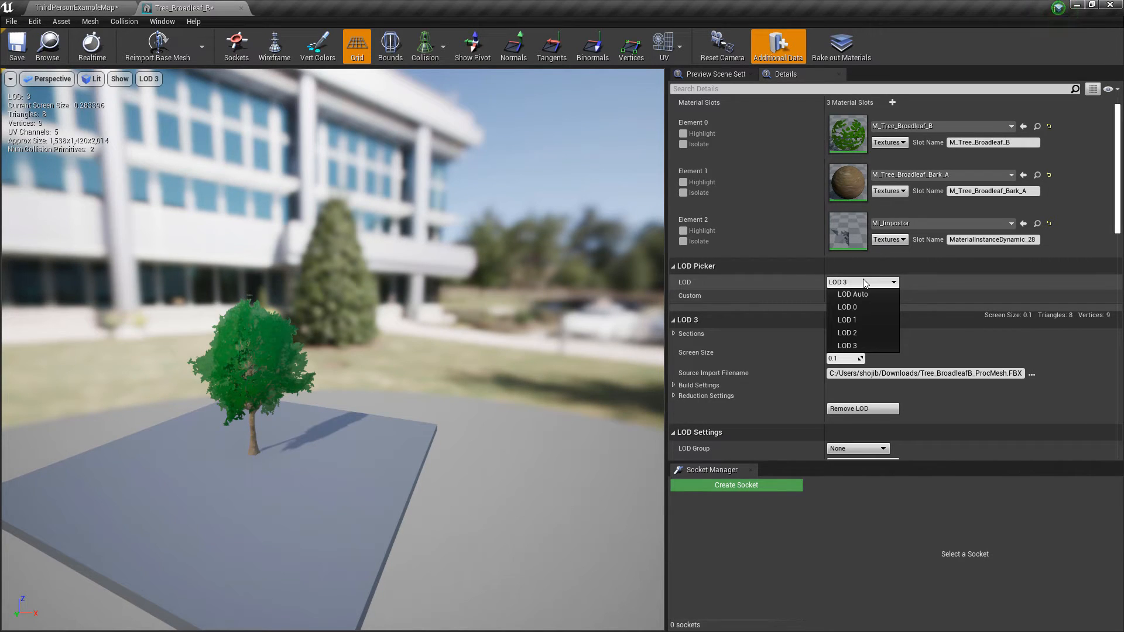
pyautogui.click(869, 332)
pyautogui.click(864, 283)
pyautogui.click(866, 346)
pyautogui.click(864, 282)
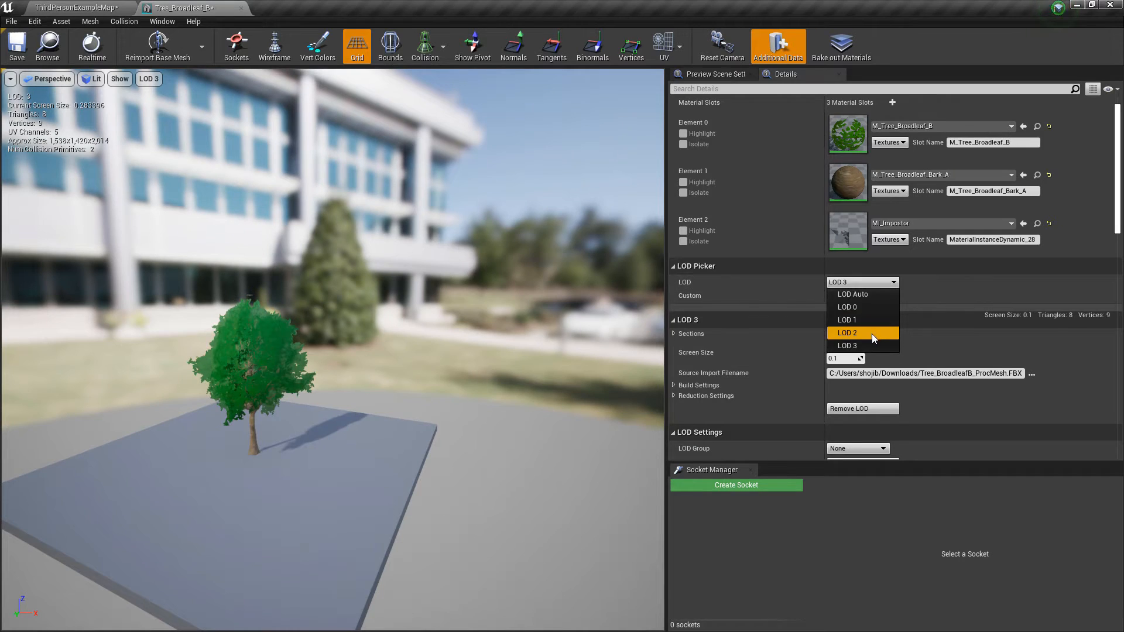
pyautogui.click(873, 334)
pyautogui.click(865, 282)
pyautogui.click(866, 345)
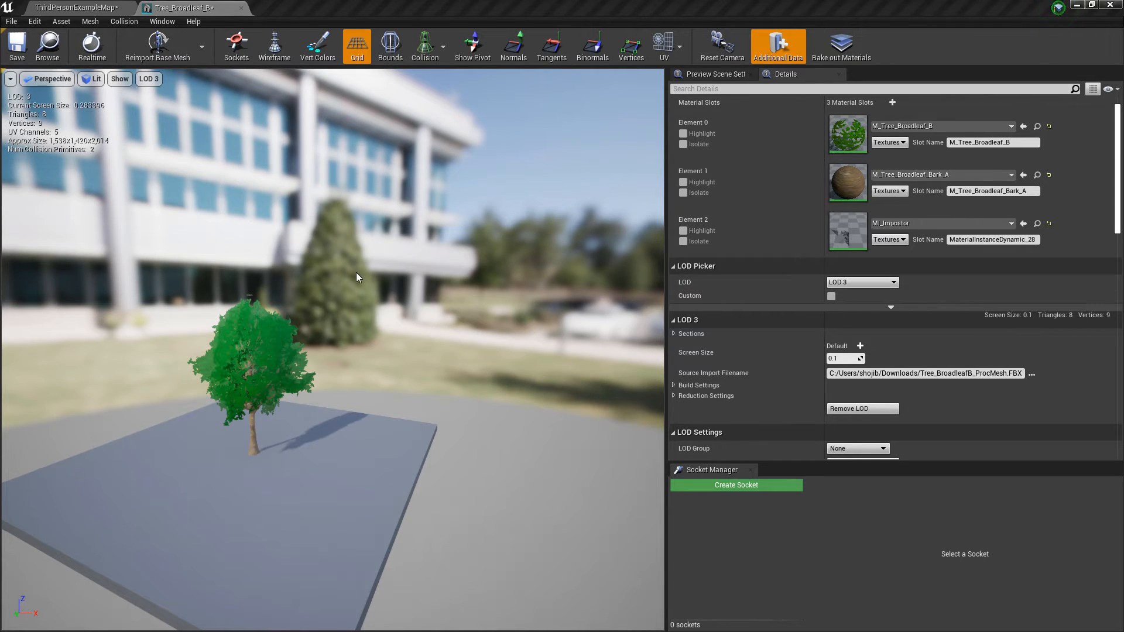
pyautogui.click(861, 282)
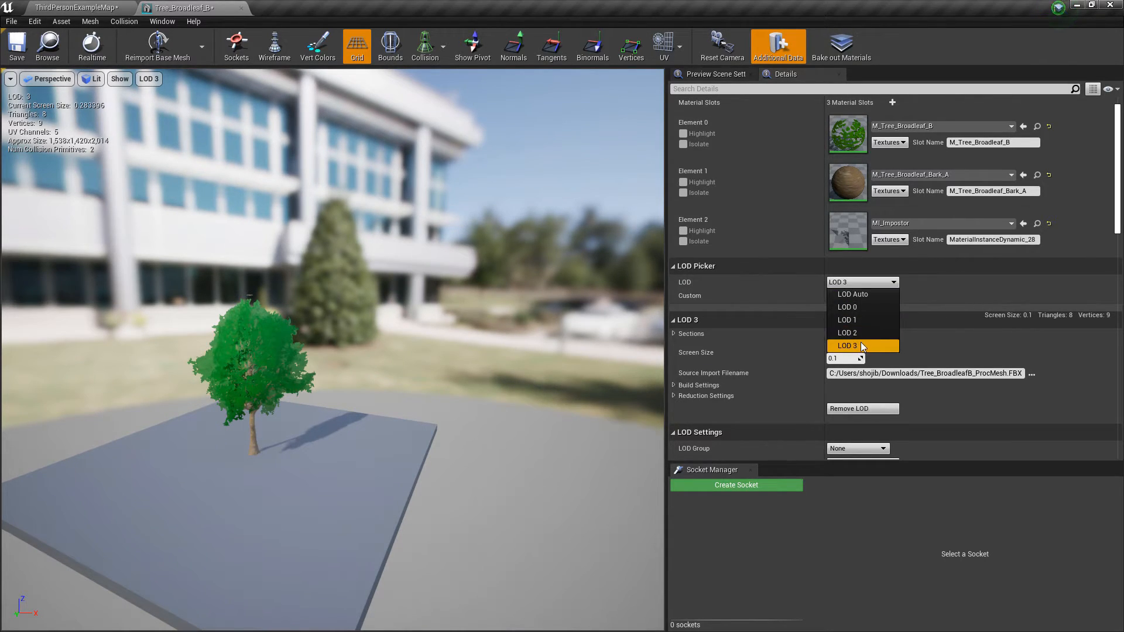
pyautogui.click(866, 332)
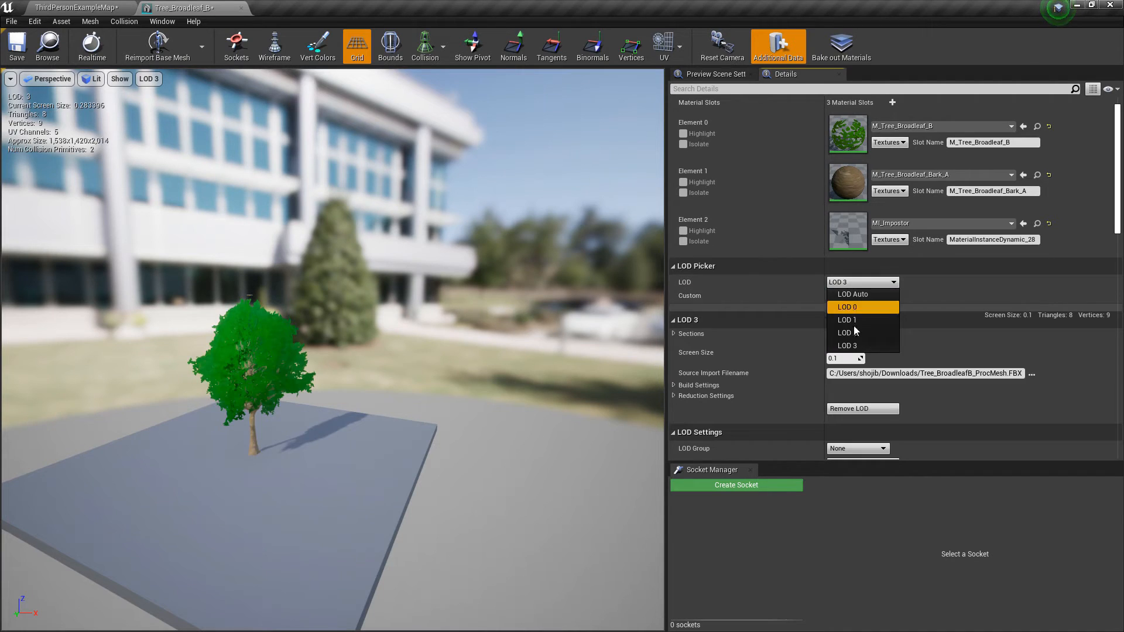
pyautogui.click(855, 332)
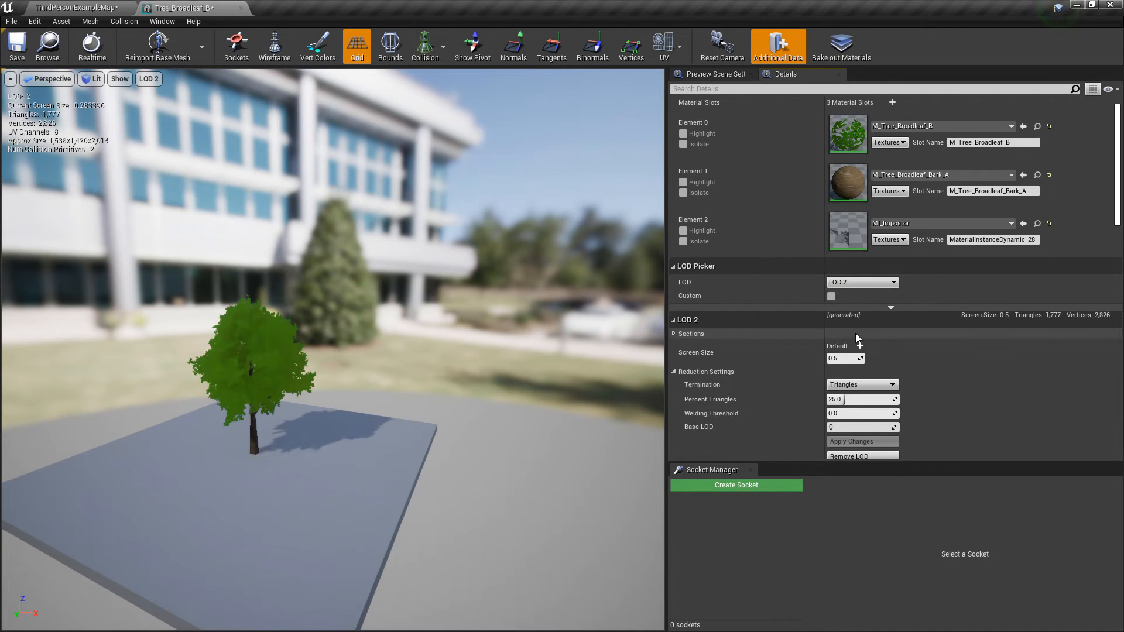
pyautogui.click(860, 282)
pyautogui.click(855, 343)
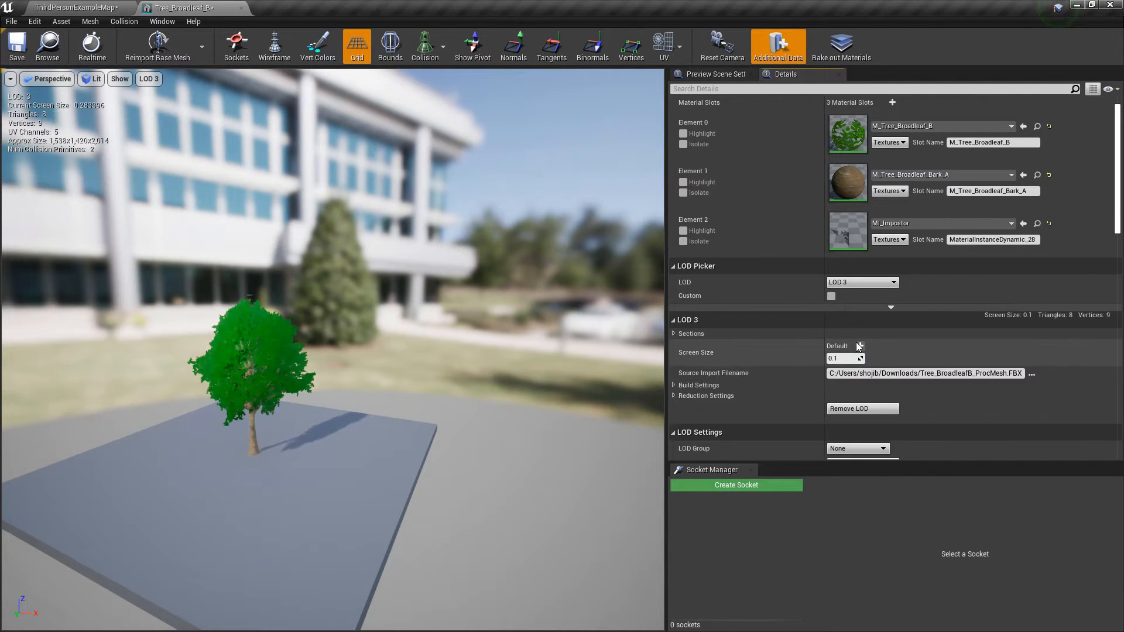
pyautogui.moveTo(592, 377); pyautogui.dragTo(533, 388, button='right')
pyautogui.press('w')
pyautogui.press('w')
pyautogui.press('s')
pyautogui.press('s')
pyautogui.press('d')
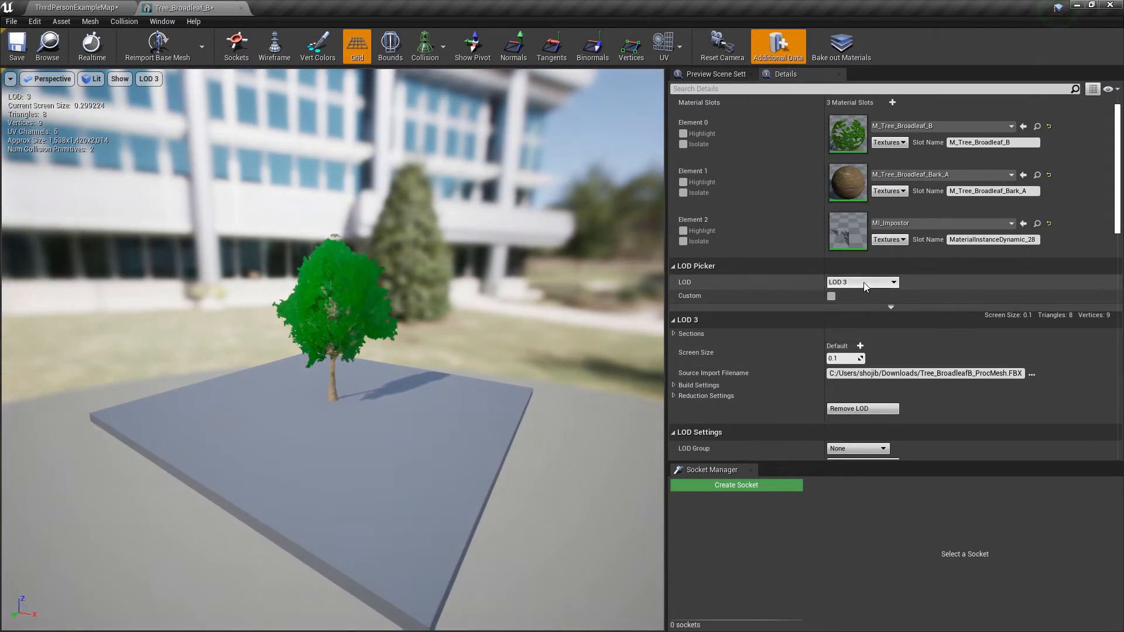
# - Switch the preview to LOD Auto and examine the tree from farther away
pyautogui.click(864, 282)
pyautogui.click(862, 294)
pyautogui.moveTo(527, 381); pyautogui.dragTo(523, 382, button='right')
pyautogui.press('s')
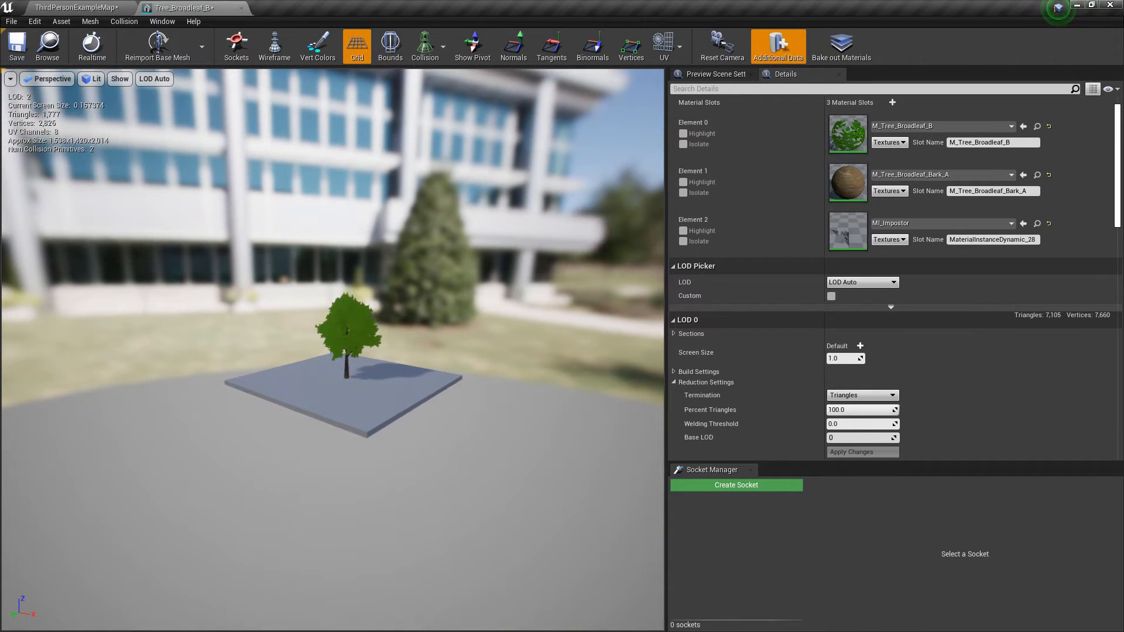
pyautogui.press('s')
pyautogui.press('s')
pyautogui.press('a')
pyautogui.moveTo(367, 338); pyautogui.dragTo(367, 339, button='right')
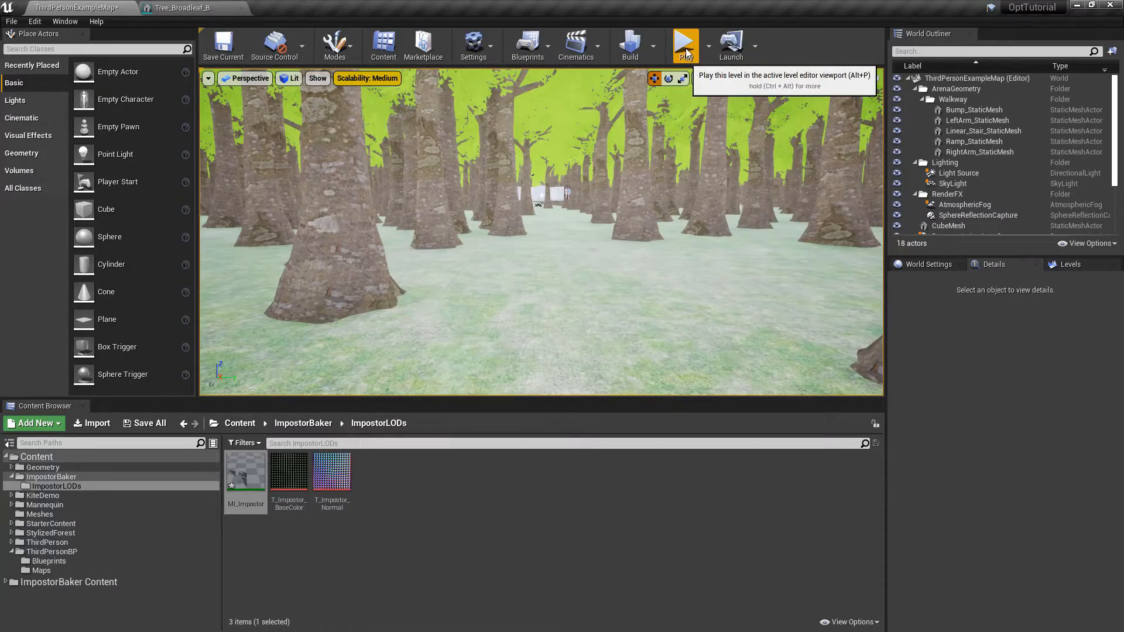
# - Play the ThirdPersonExampleMap level full screen and show the engine statistics with the Stat Engine command
pyautogui.press('w')
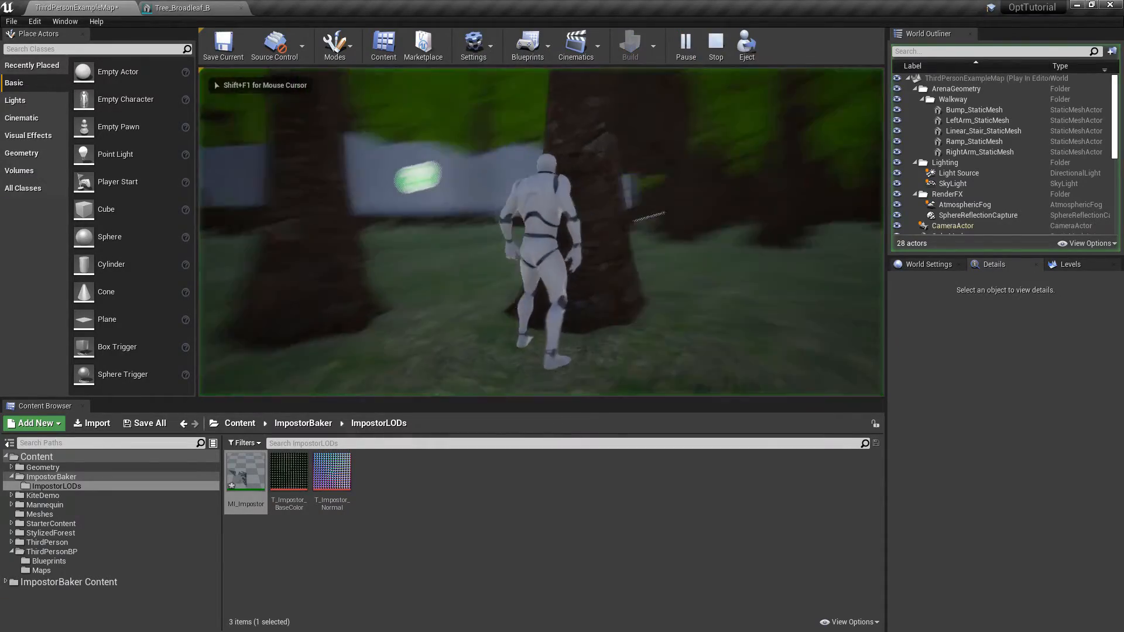
pyautogui.press('F11')
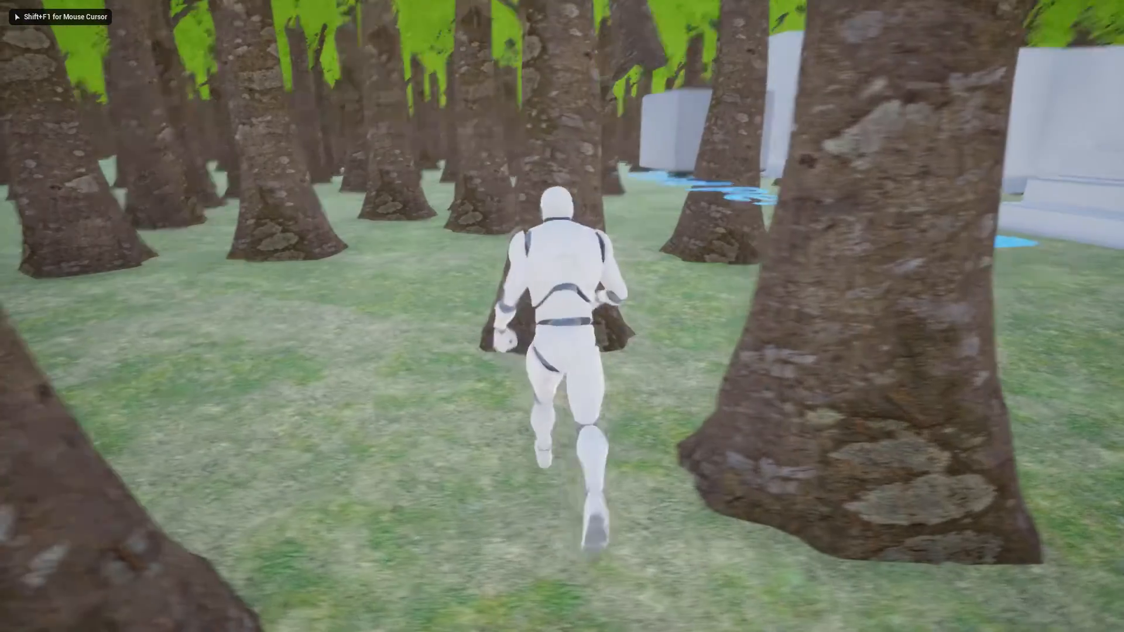
pyautogui.press('`')
pyautogui.write('stat engine')
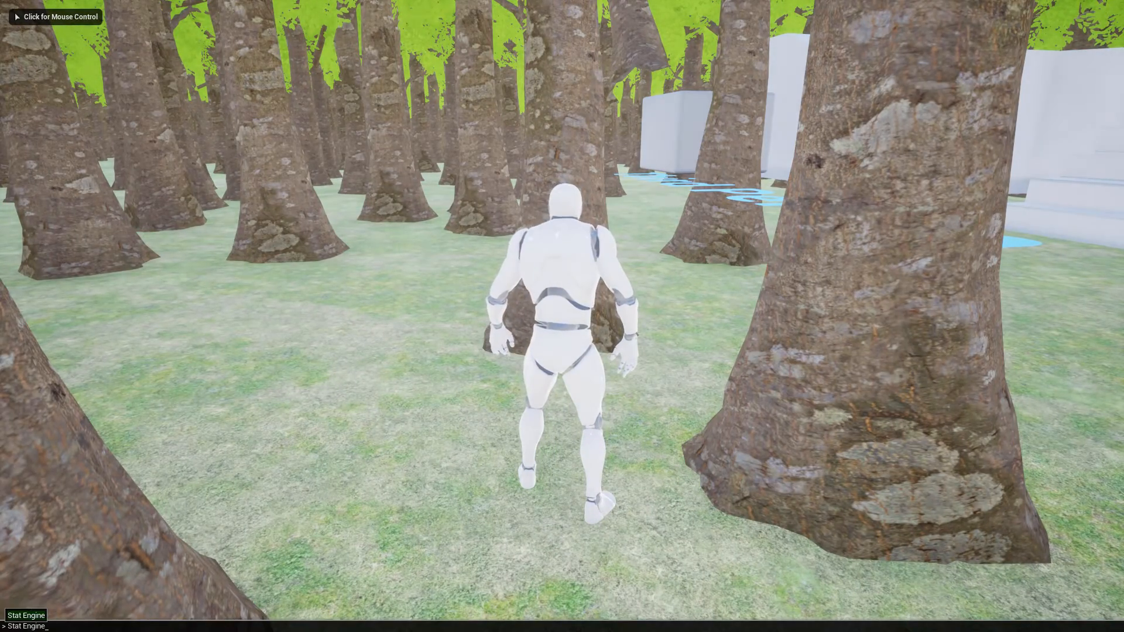
pyautogui.press('Return')
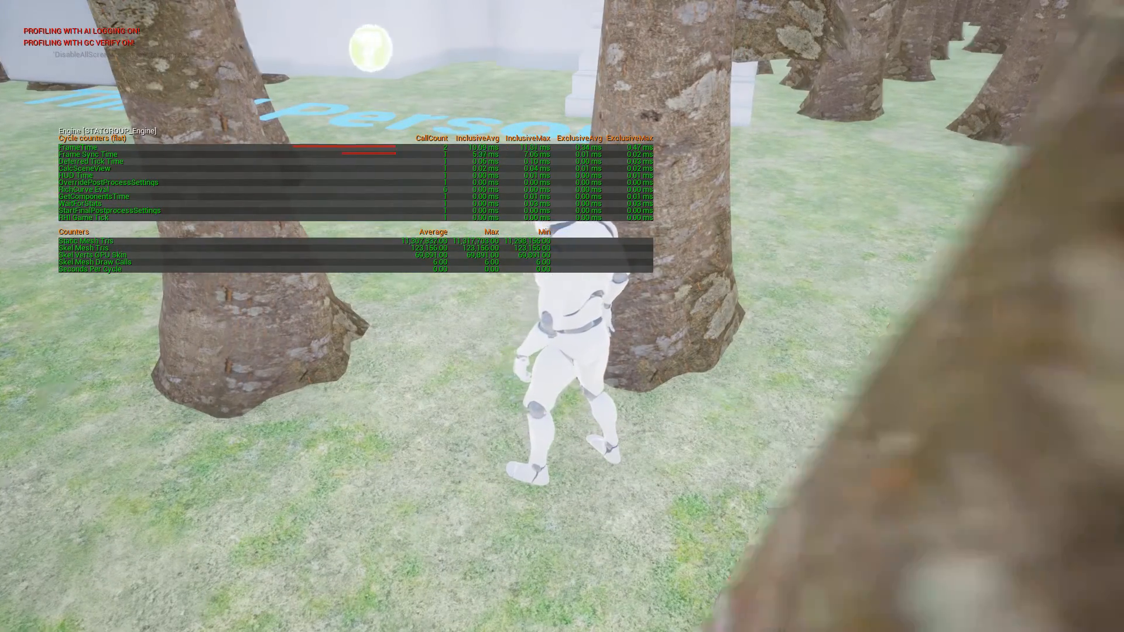
# - Run the character through the forest to examine the frame rate, frame time and static mesh triangle counts
pyautogui.press('w')
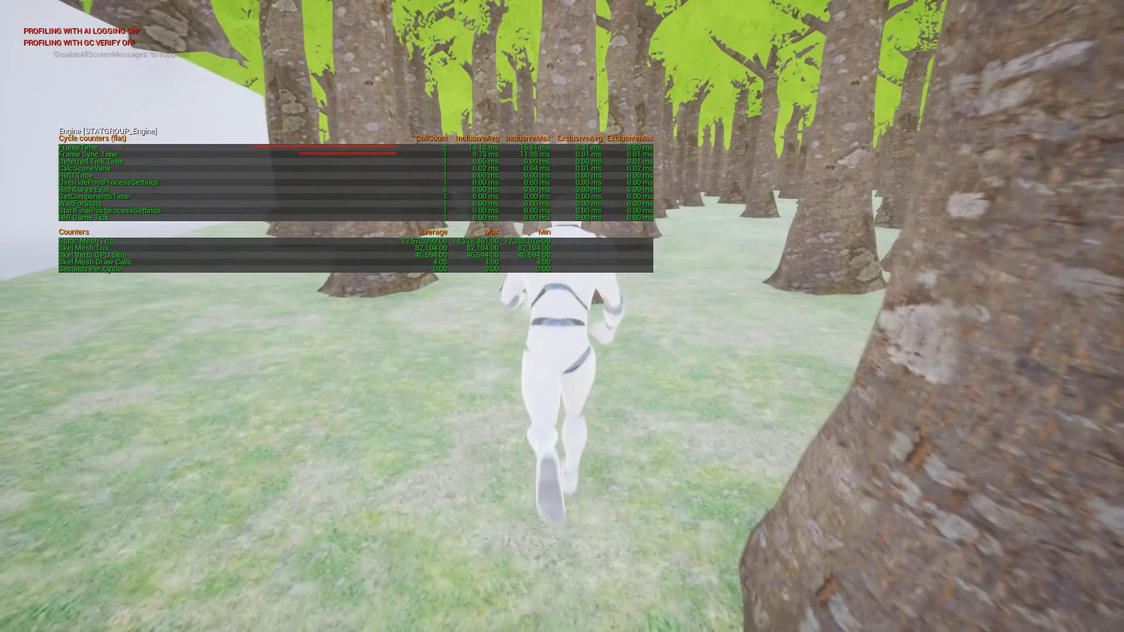
pyautogui.click(725, 236)
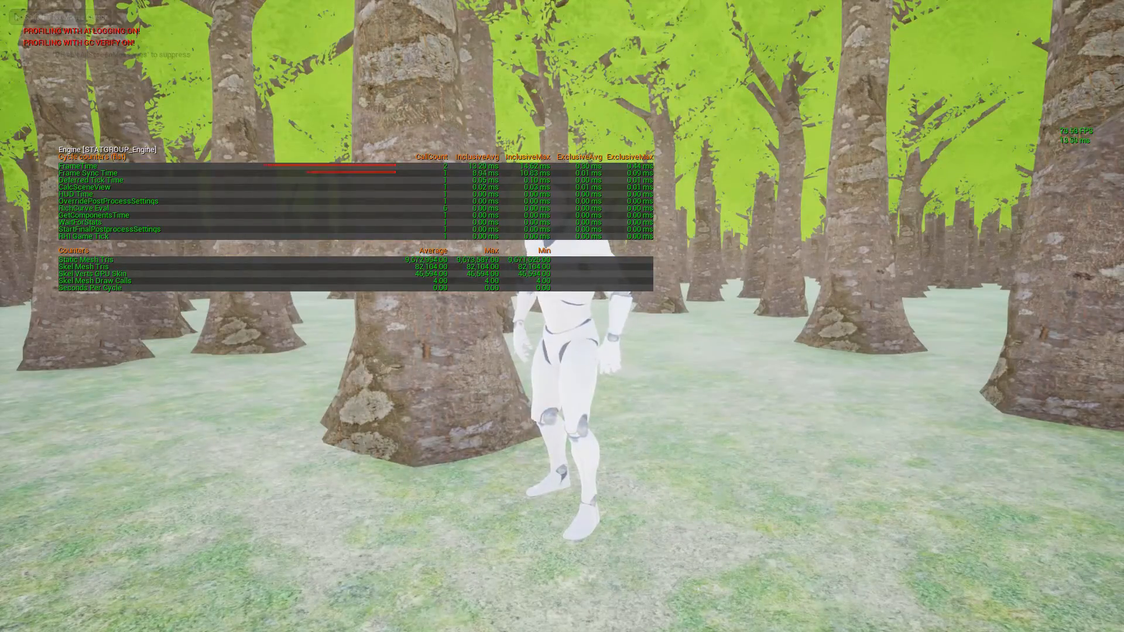
pyautogui.press('w')
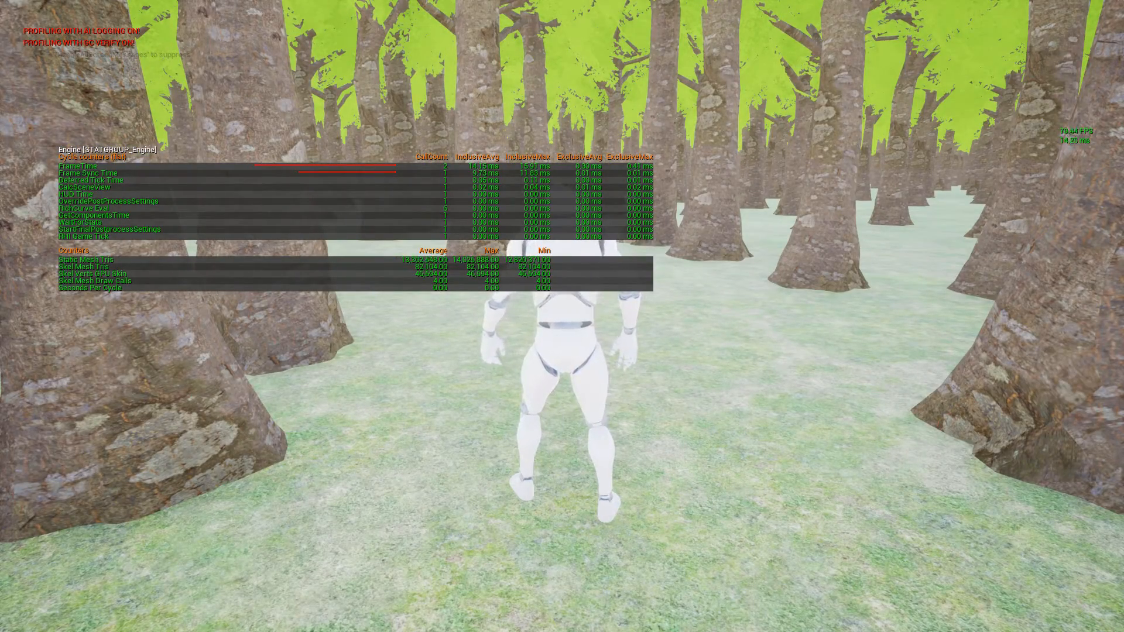
pyautogui.press('w')
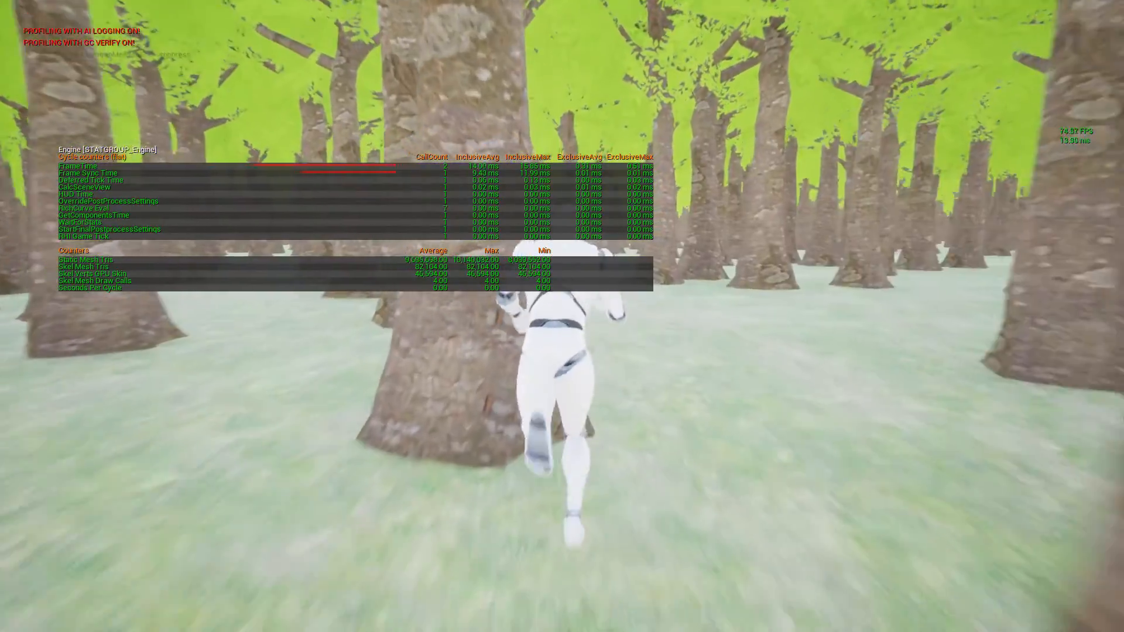
pyautogui.press('w')
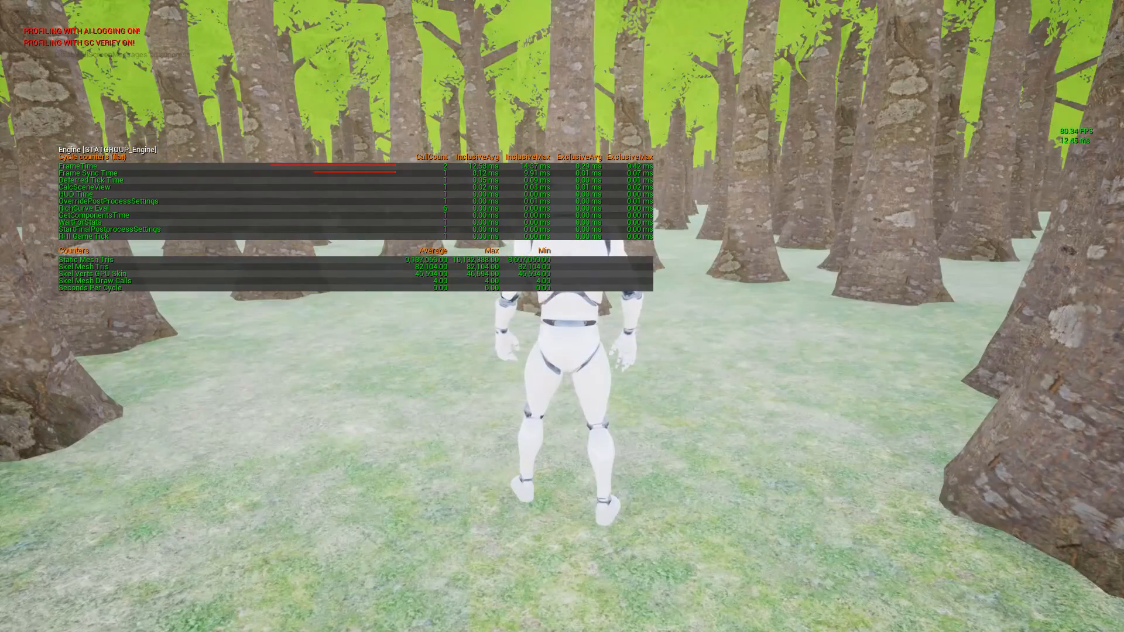
pyautogui.press('w')
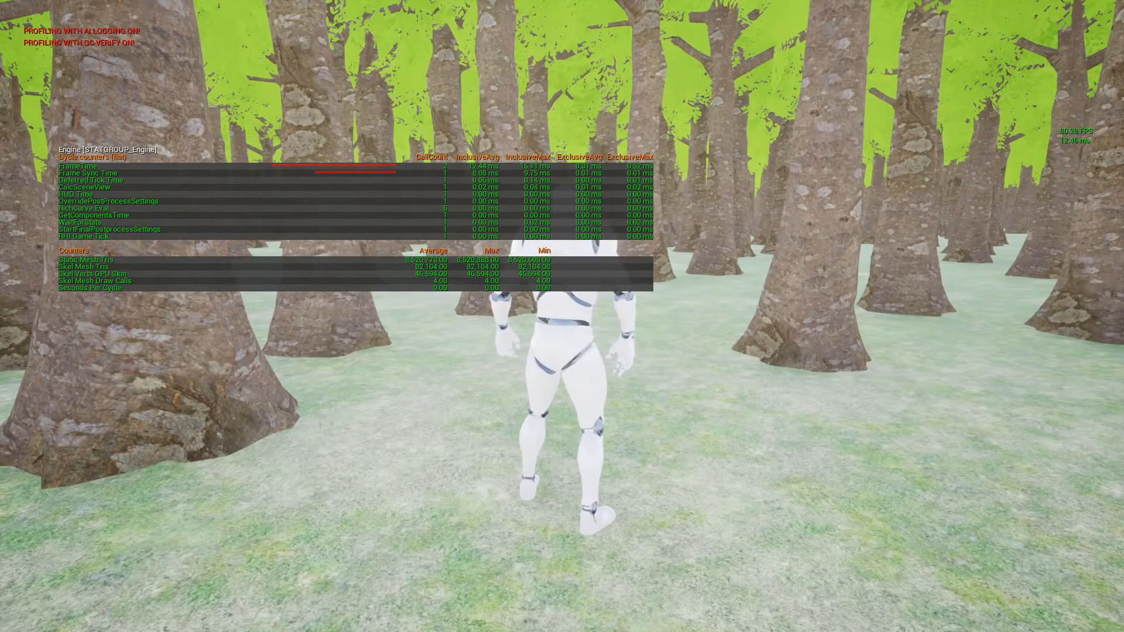
# - Stop the play session and return to the Tree_Broadleaf_B mesh editor
pyautogui.press('Escape')
pyautogui.press('F11')
pyautogui.click(217, 5)
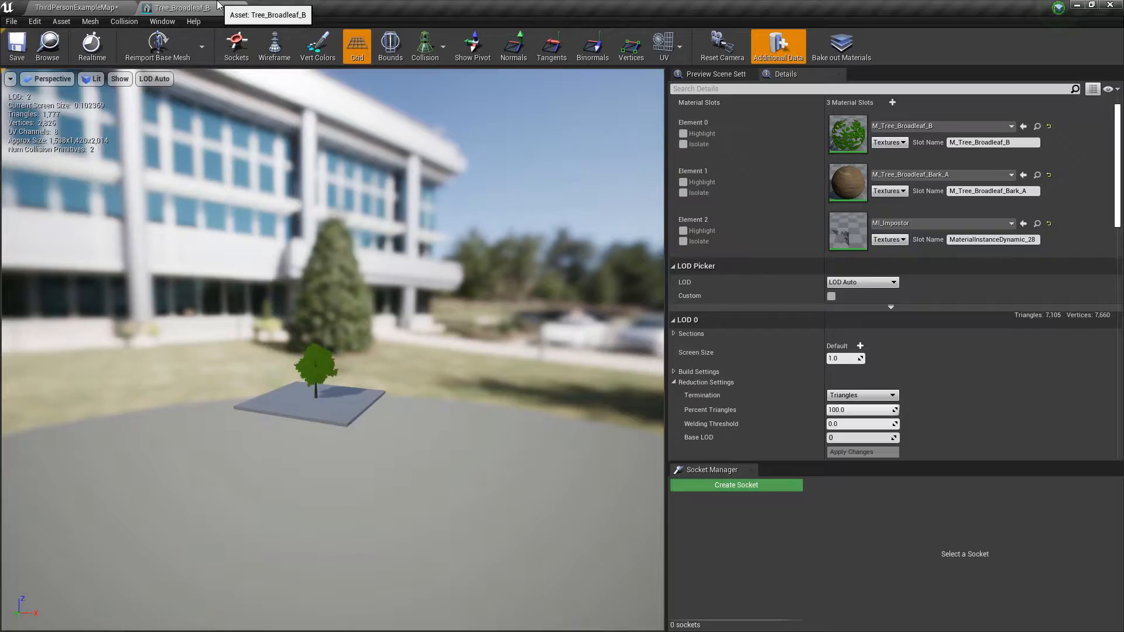
# - Set the screen size of Tree_Broadleaf_B's LOD 1 to 0.8
pyautogui.moveTo(556, 314); pyautogui.dragTo(509, 319)
pyautogui.click(879, 281)
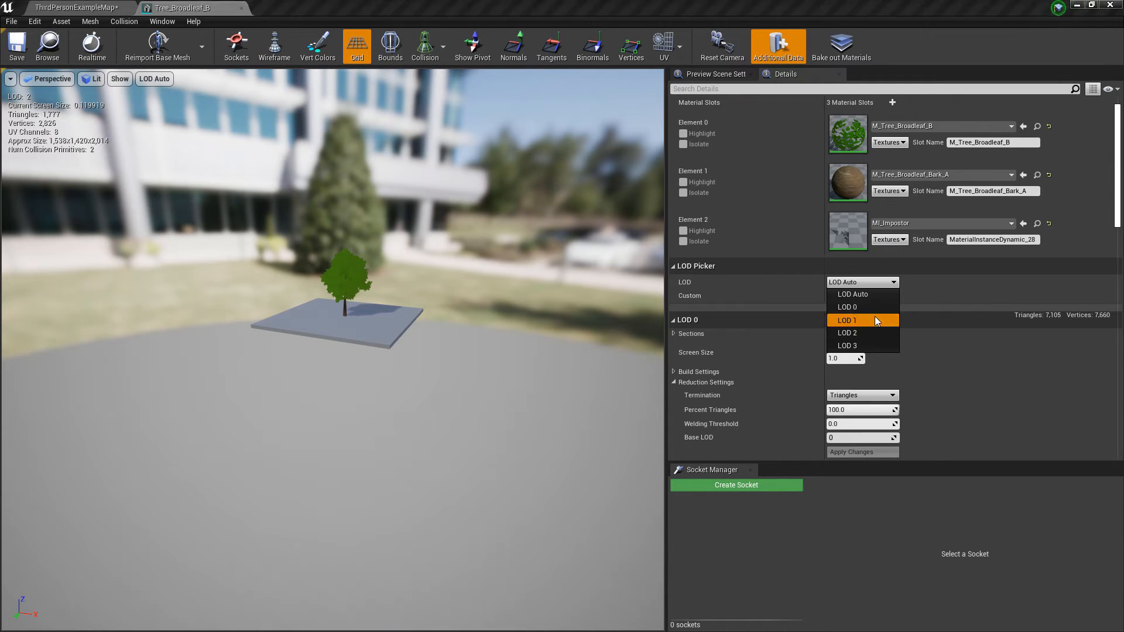
pyautogui.click(875, 318)
pyautogui.click(838, 358)
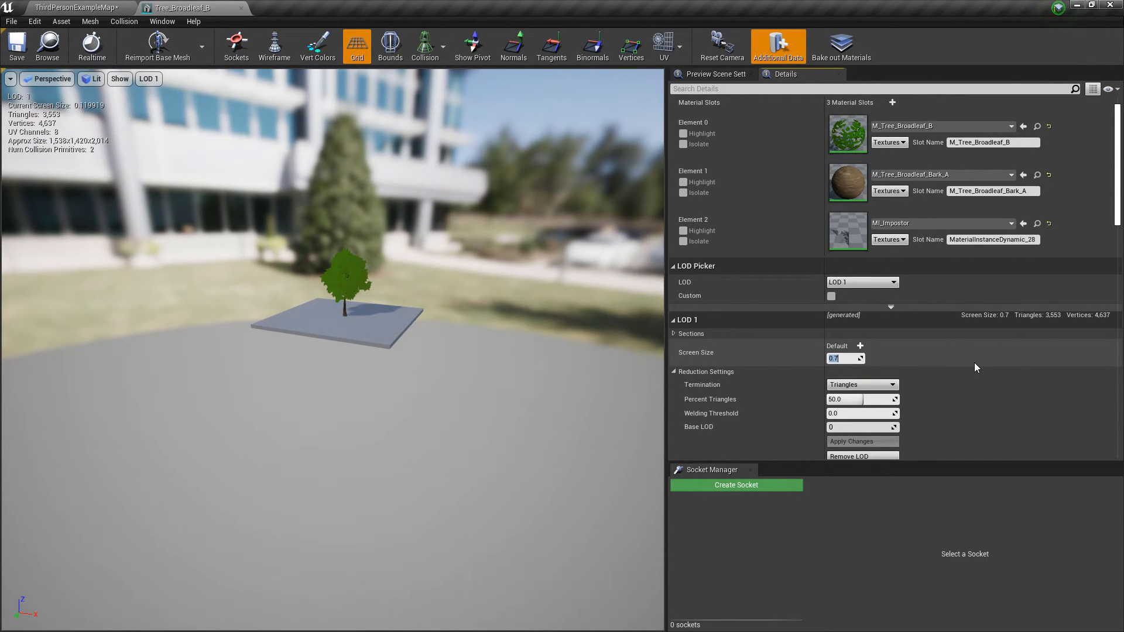
pyautogui.write('0.8')
pyautogui.press('Return')
# - Set the screen size of the tree mesh's LOD 2 to 0.6
pyautogui.click(864, 282)
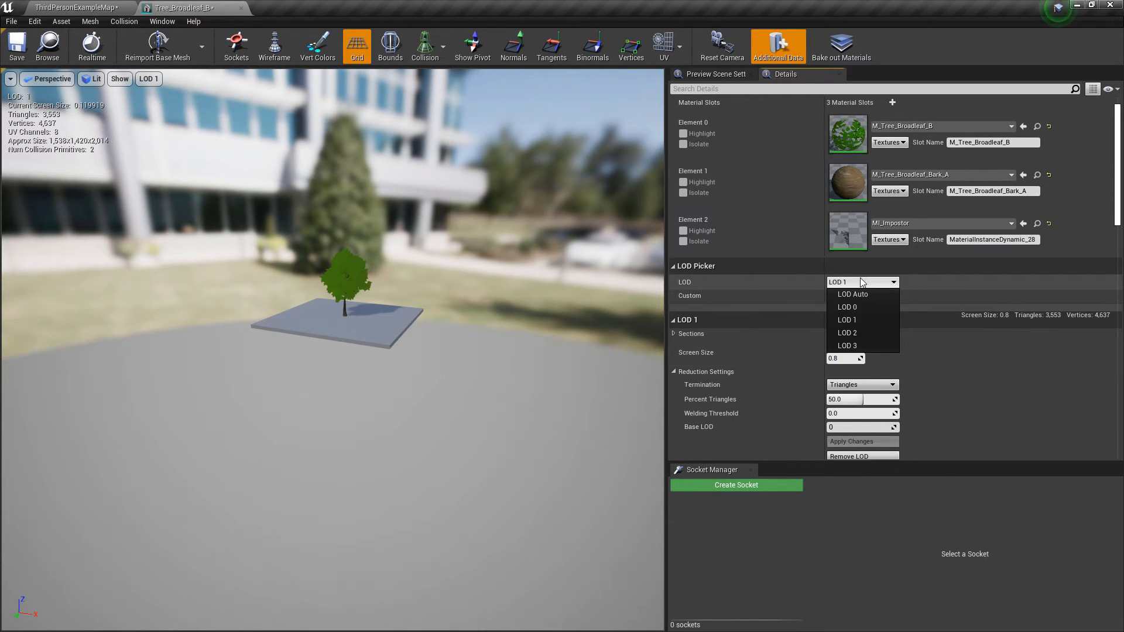
pyautogui.click(869, 332)
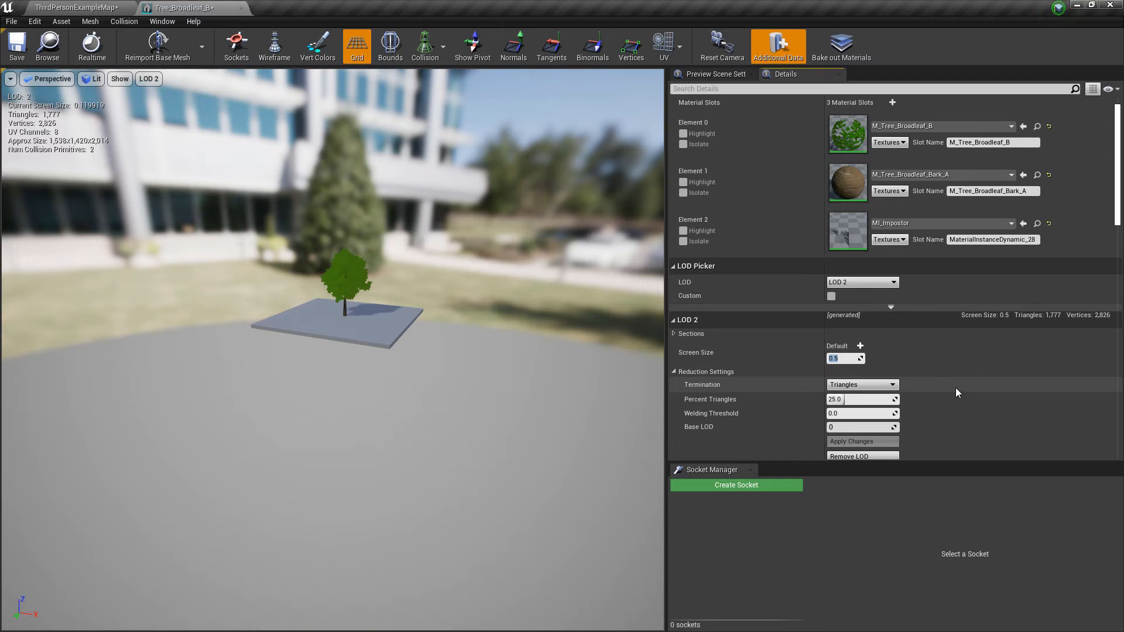
pyautogui.write('0.6')
pyautogui.press('Return')
# - Set the screen size of the impostor level, LOD 3, to 0.5
pyautogui.click(866, 284)
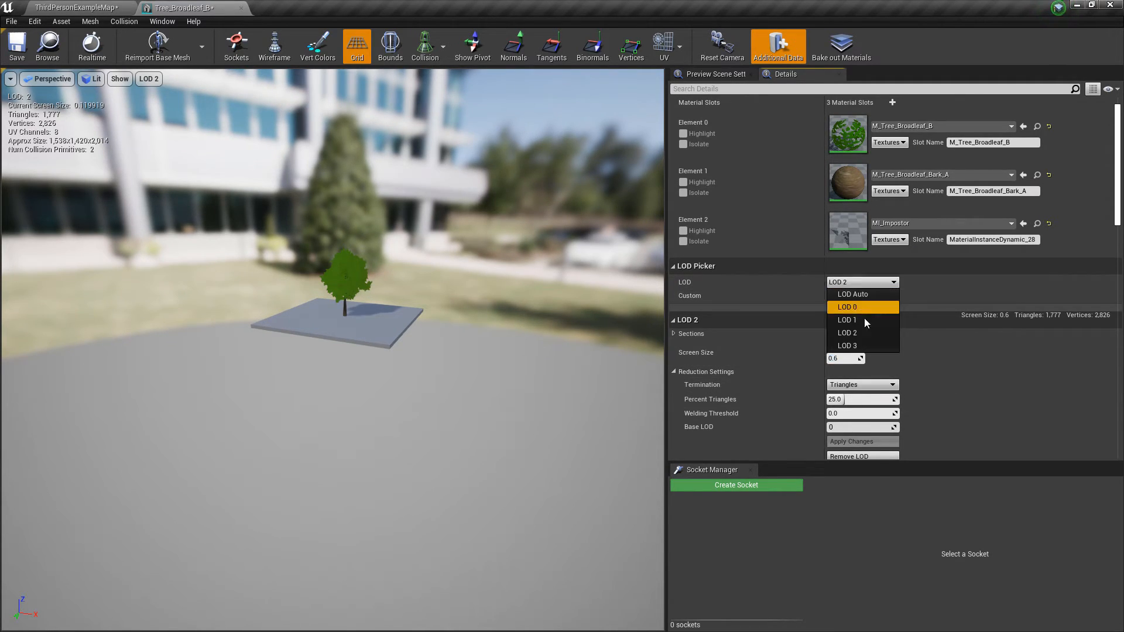
pyautogui.click(869, 345)
pyautogui.click(853, 358)
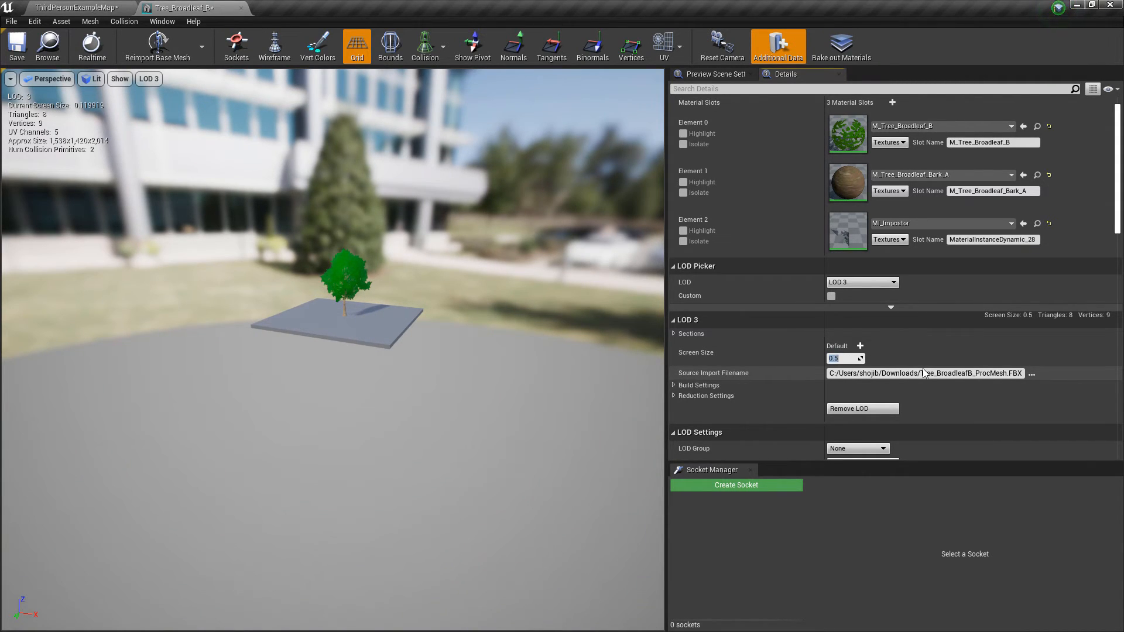
# - Switch the preview to LOD Auto and examine the tree's level transitions from nearer and farther distances
pyautogui.click(856, 286)
pyautogui.click(858, 294)
pyautogui.press('w')
pyautogui.moveTo(374, 352); pyautogui.dragTo(412, 332, button='right')
pyautogui.press('s')
pyautogui.press('w')
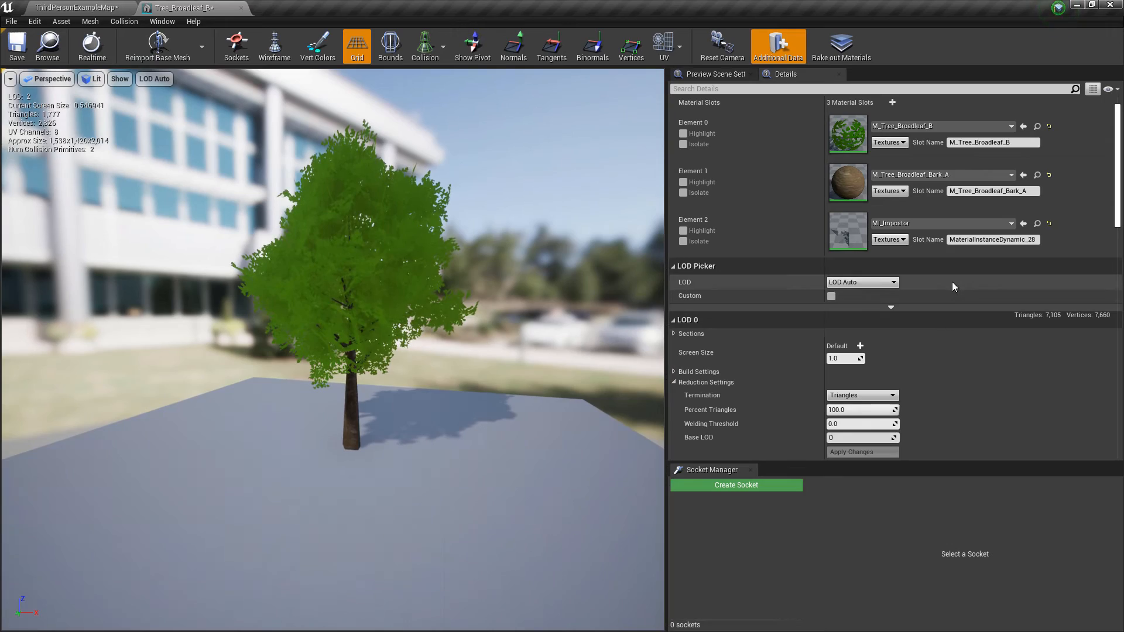
# - Save the Tree_Broadleaf_B mesh and play the ThirdPersonExampleMap level full screen
pyautogui.click(17, 47)
pyautogui.click(77, 7)
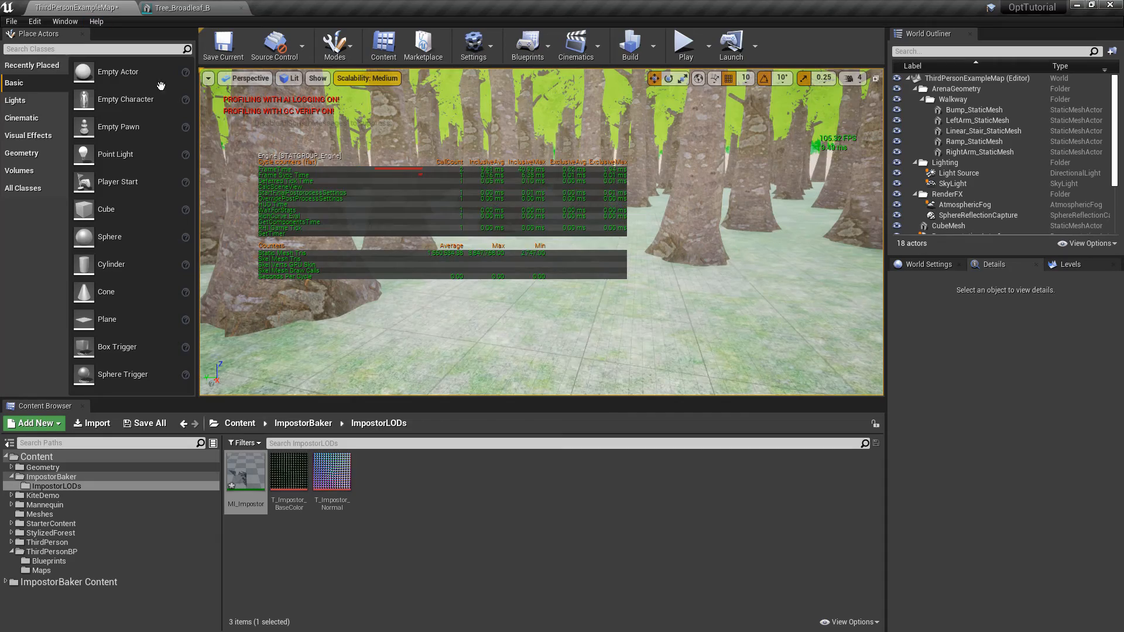
pyautogui.click(685, 44)
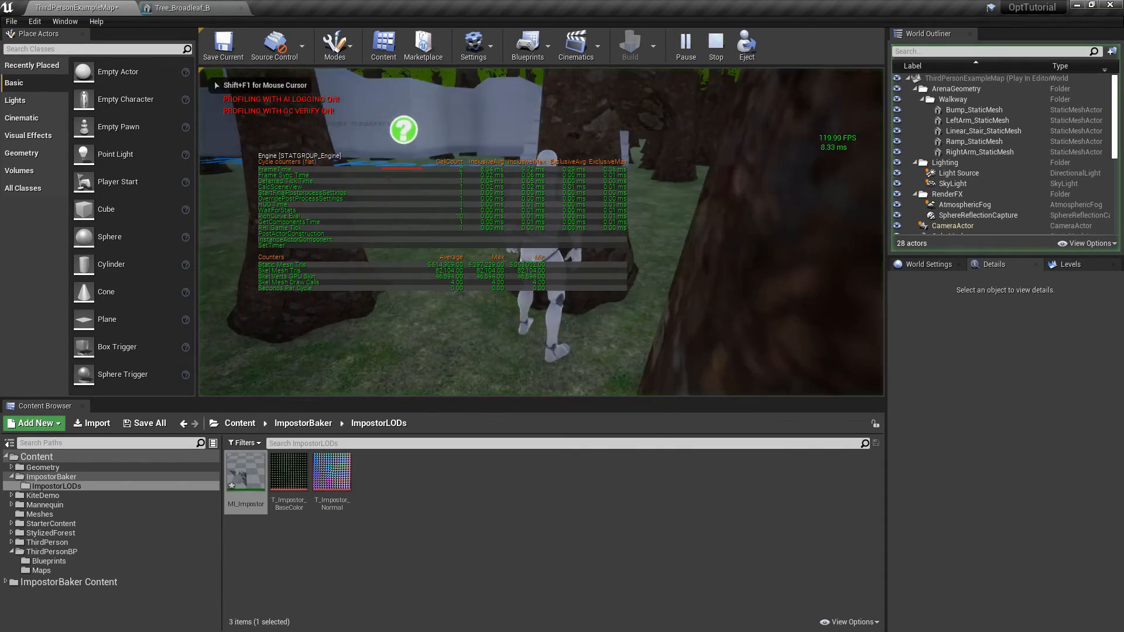
pyautogui.press('F11')
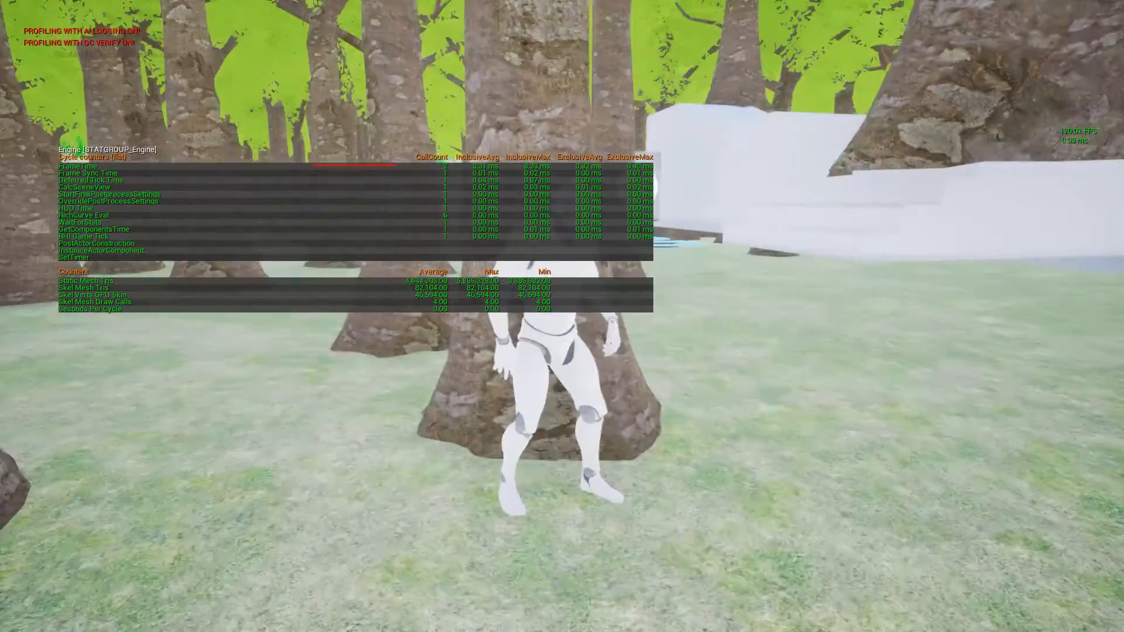
# - Run the character through the forest to examine the frame rate and static mesh triangle counts with the new LOD distances
pyautogui.press('w')
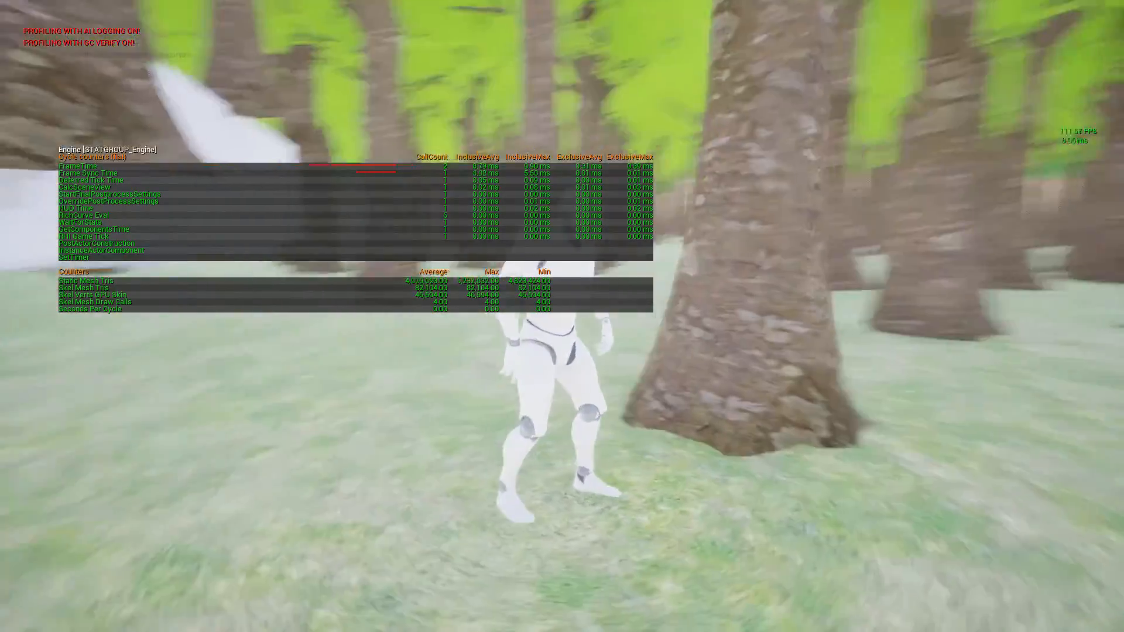
pyautogui.press('w')
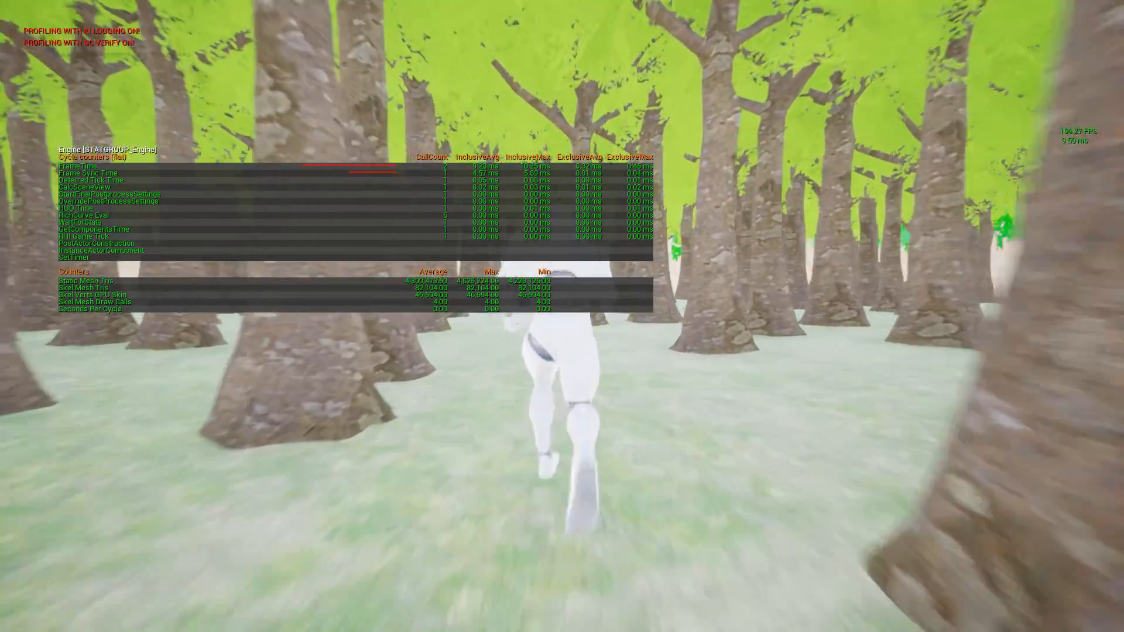